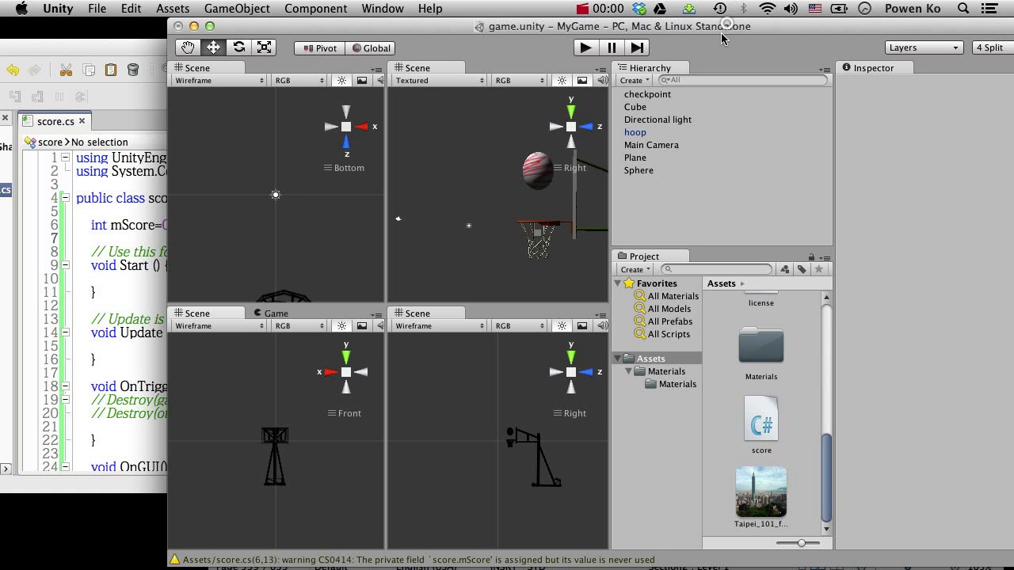
Select the Sphere, maximize Unity, and scroll the Inspector down to its Score (Script) component
click(639, 170)
double_click(757, 25)
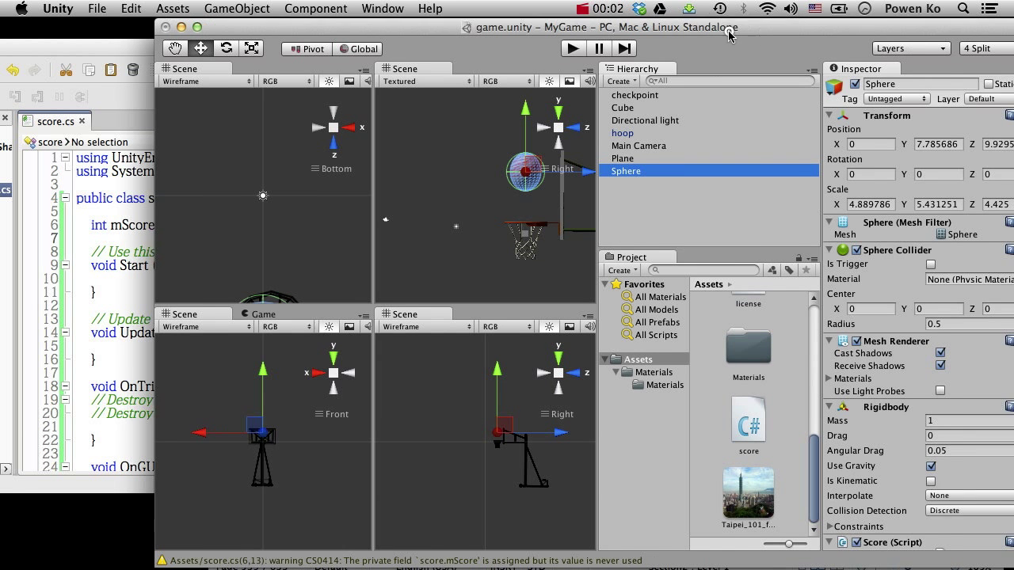
scroll(873, 383, down, 5)
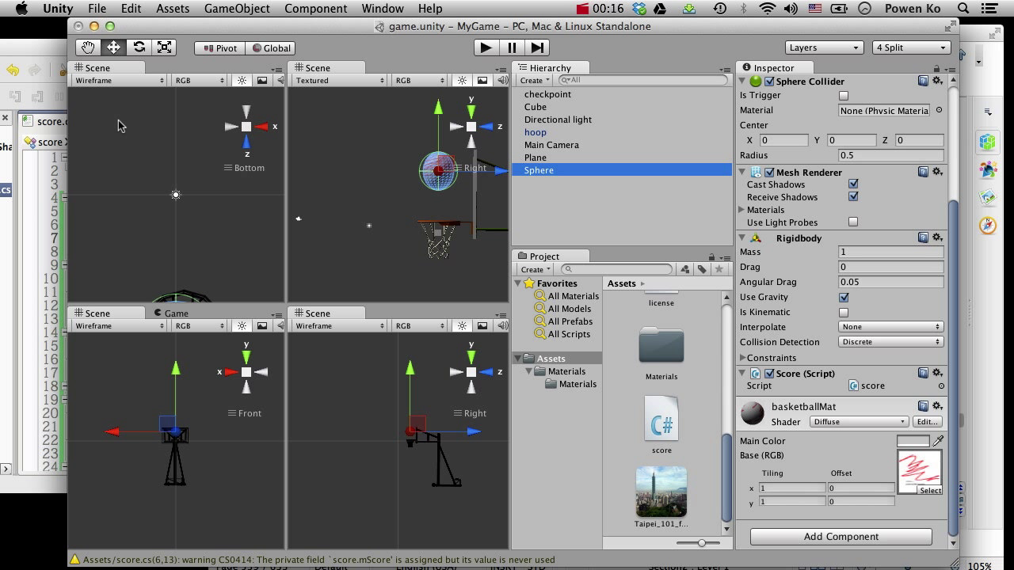
On line 6 of score.cs, try 10 as mScore's initial value, then set it back to 0
click(50, 50)
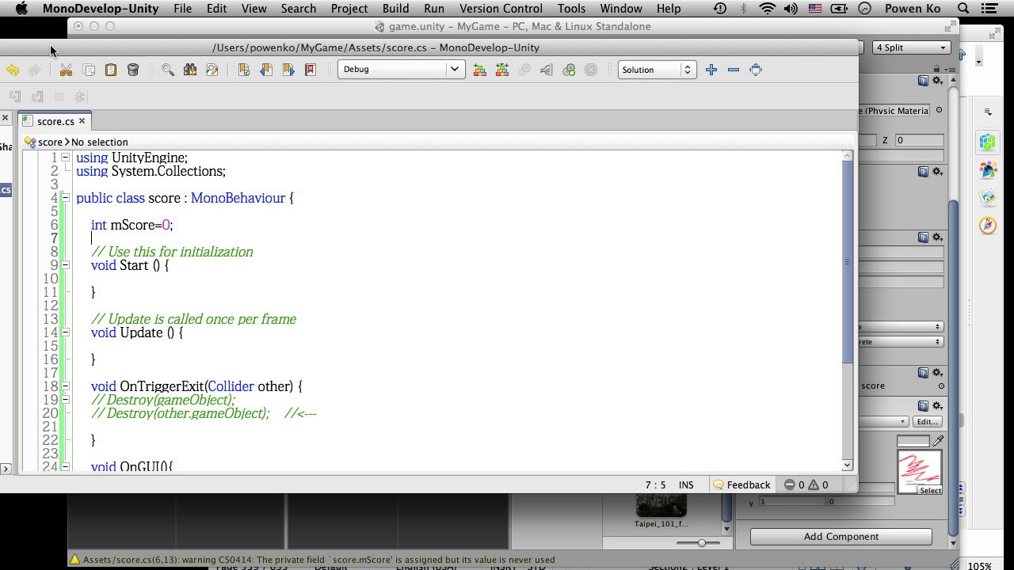
key(Up)
key(End)
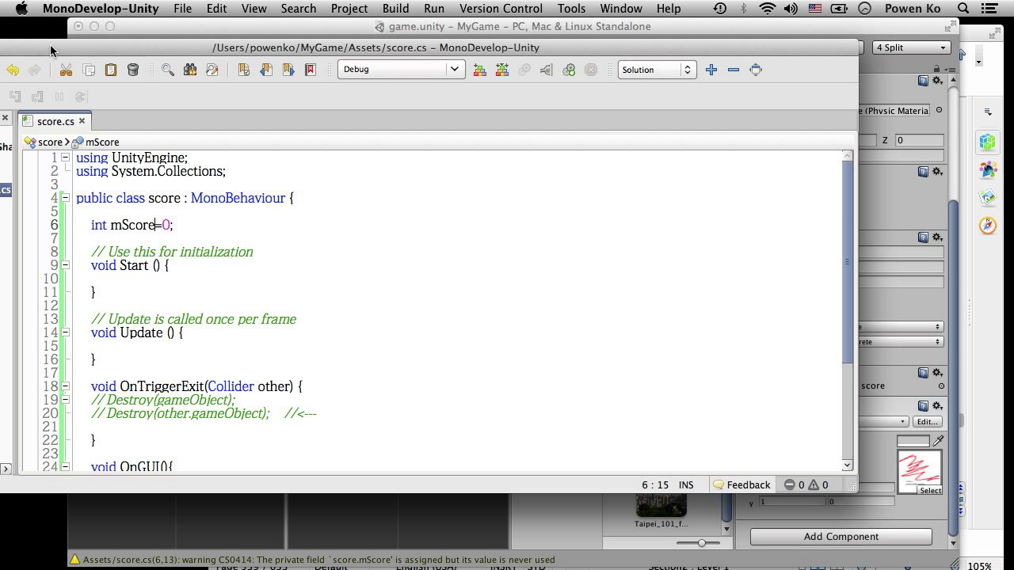
text(100)
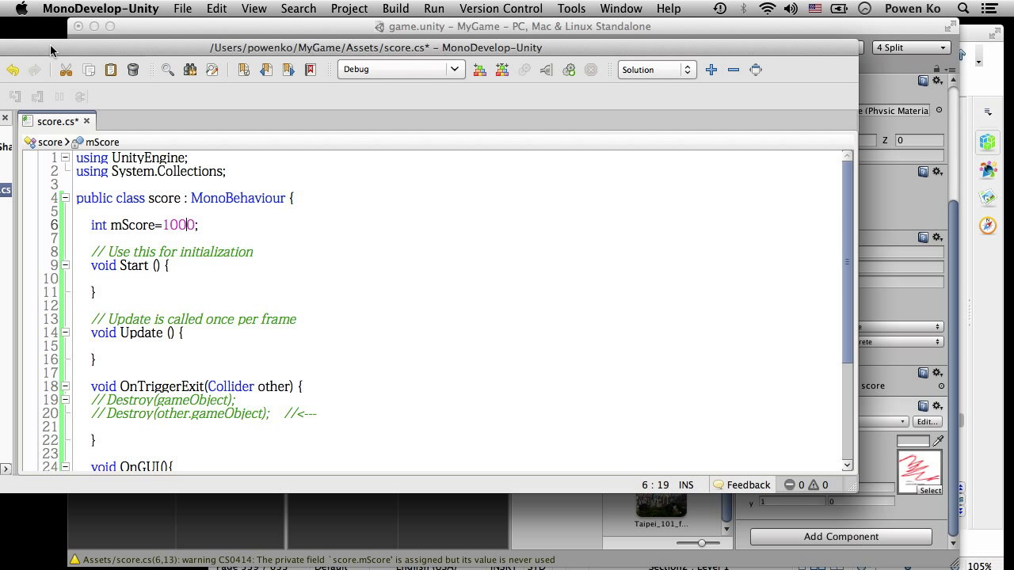
key(BackSpace)
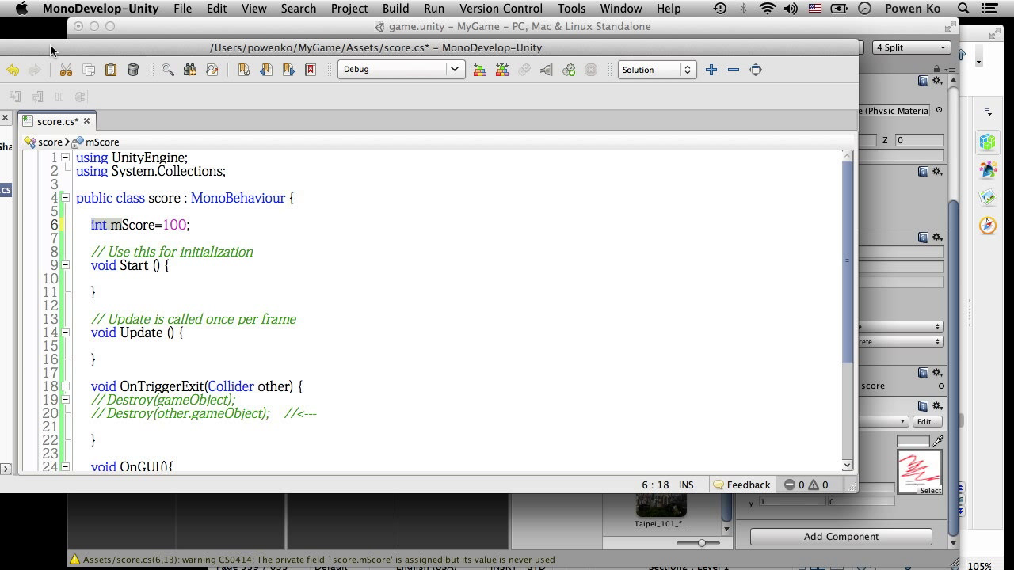
key(super+z)
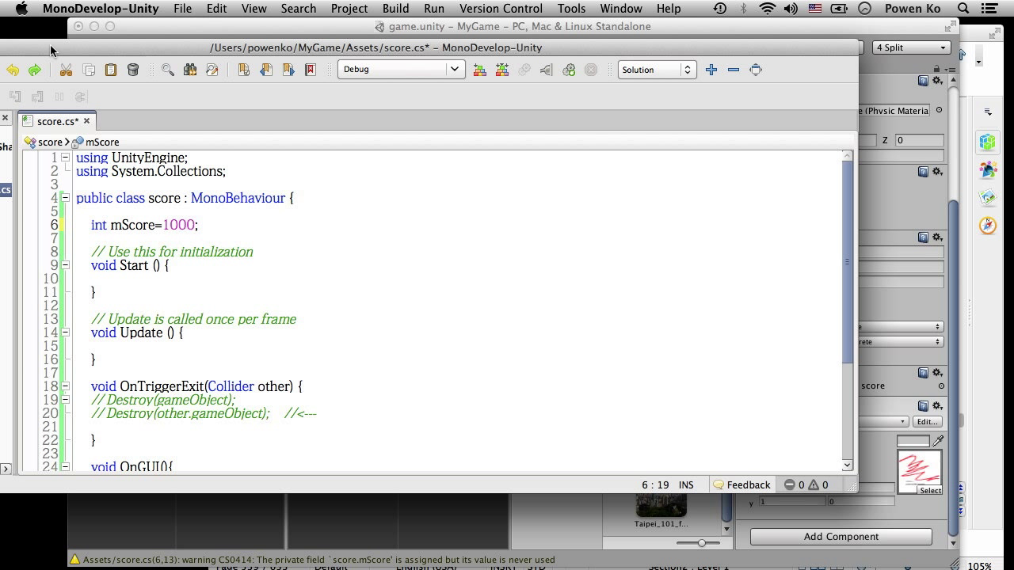
key(BackSpace)
key(BackSpace)
key(BackSpace)
Add the public keyword before int mScore=0 and save score.cs
key(Left)
key(Left)
key(Left)
text(p)
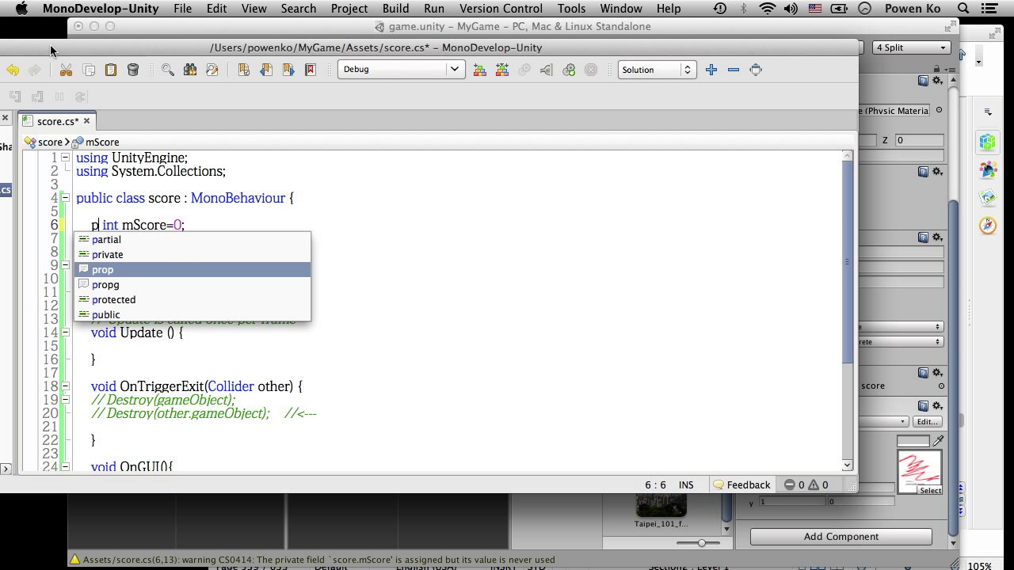
text(b)
key(BackSpace)
key(BackSpace)
text(pul)
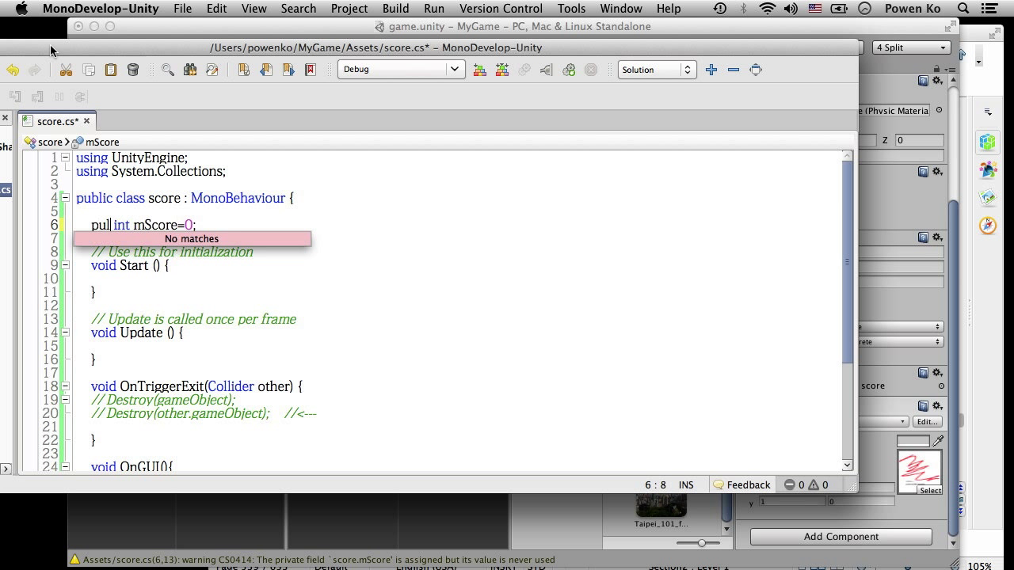
text(i)
key(BackSpace)
key(BackSpace)
key(BackSpace)
key(BackSpace)
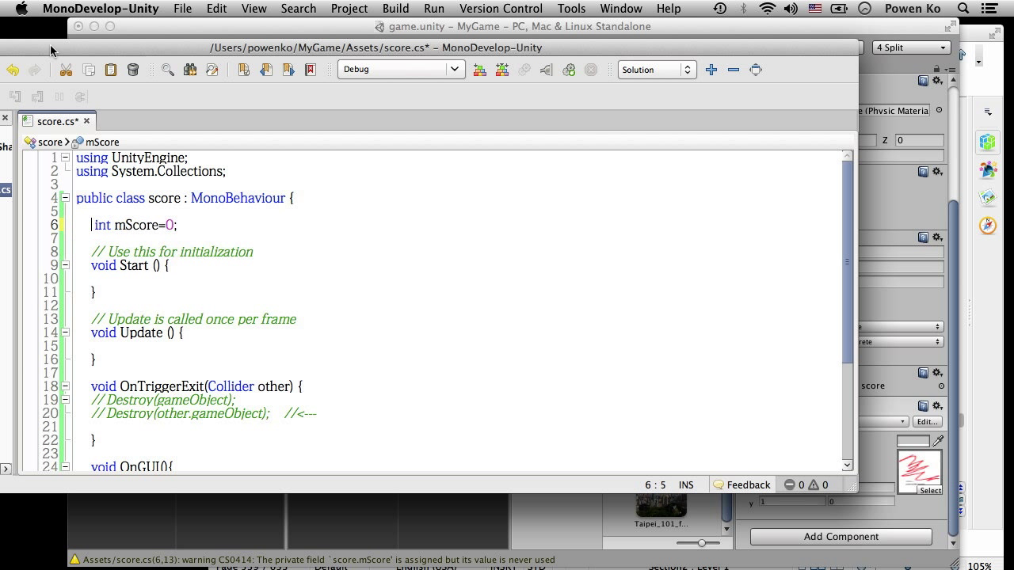
text(public)
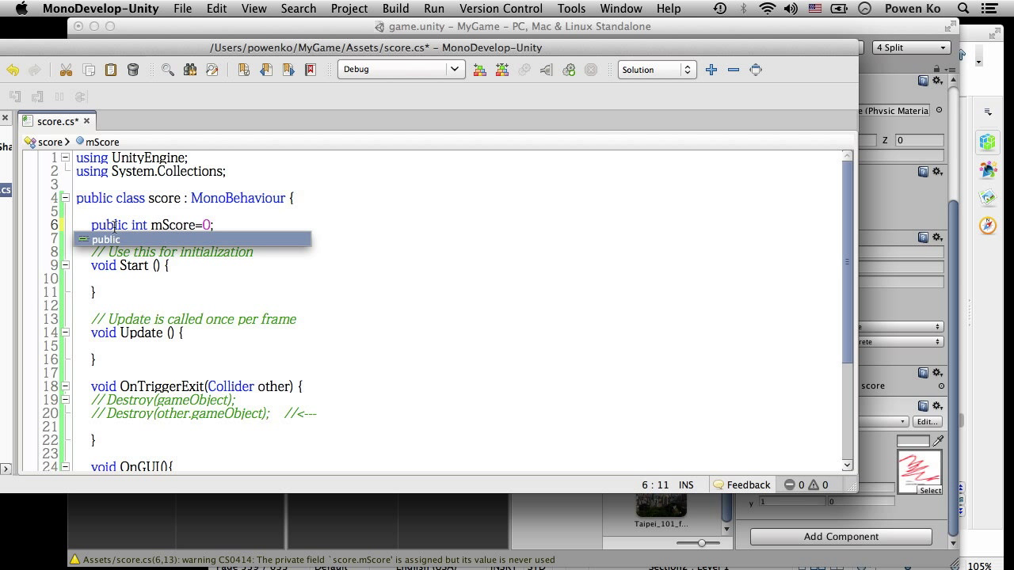
click(135, 212)
key(super+s)
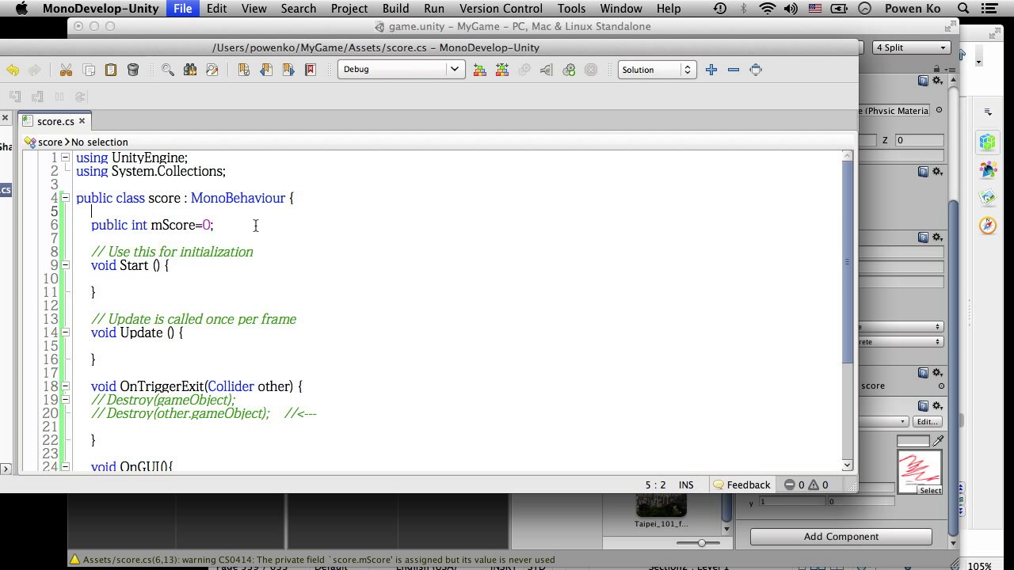
drag(524, 48, 489, 41)
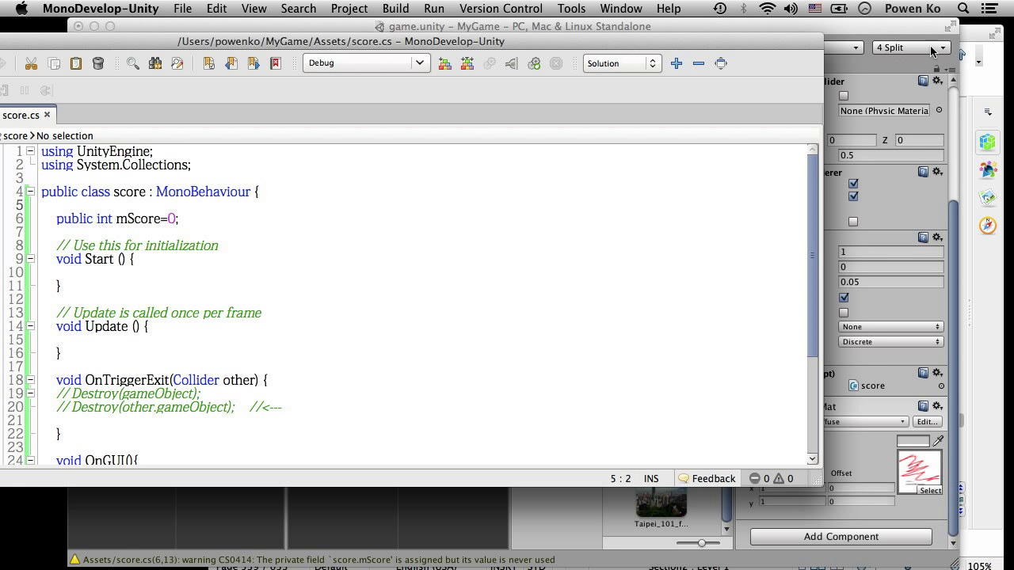
Set the Sphere's MScore to 100, then select 'public' on line 6 of score.cs
drag(923, 34, 1004, 28)
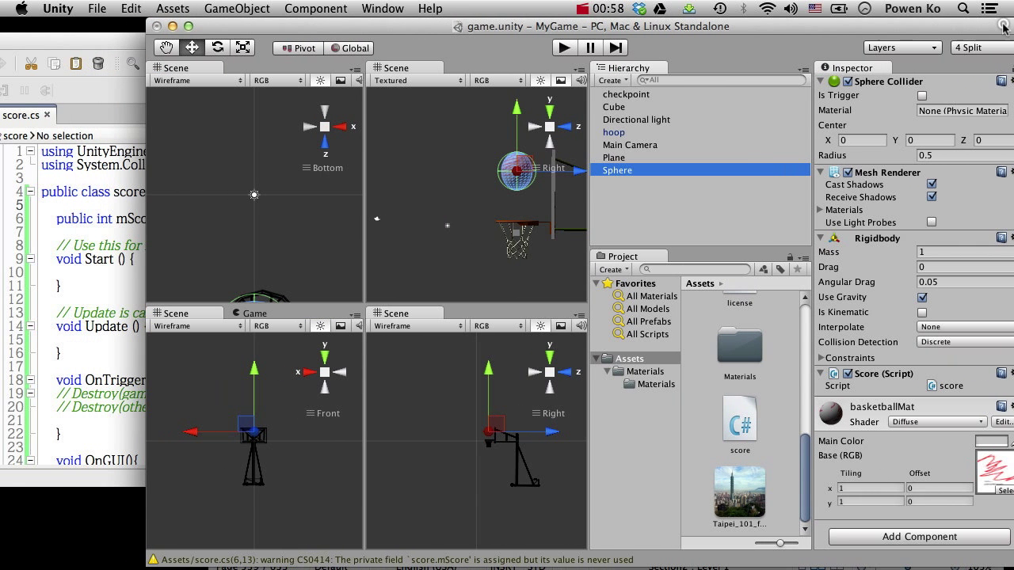
click(934, 400)
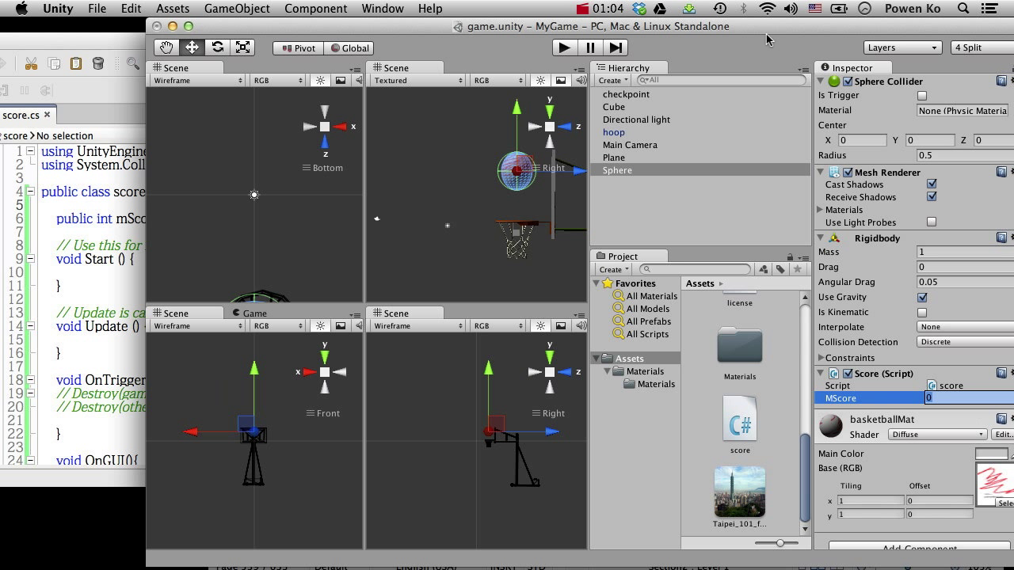
drag(782, 23, 818, 21)
text(100)
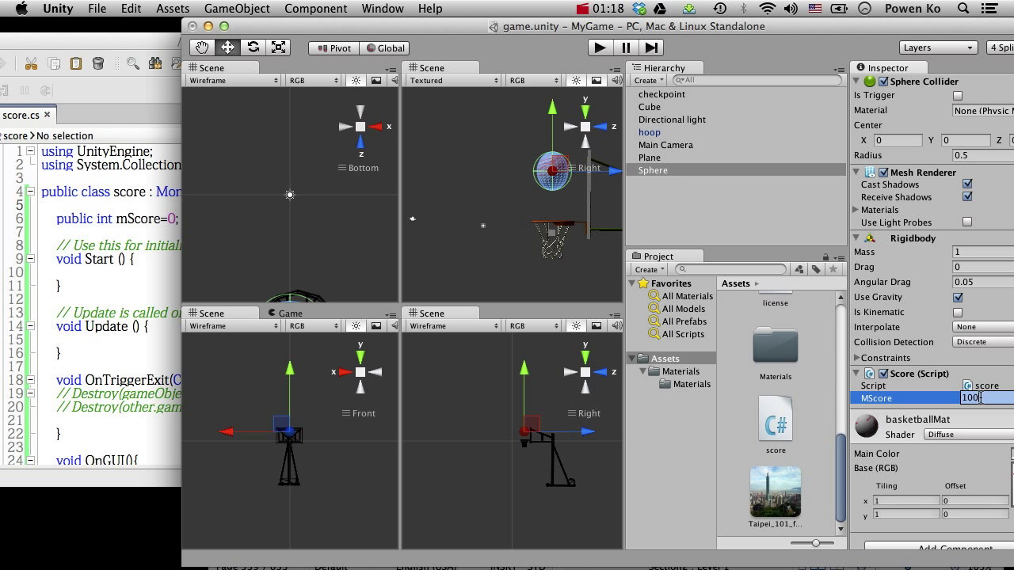
key(Return)
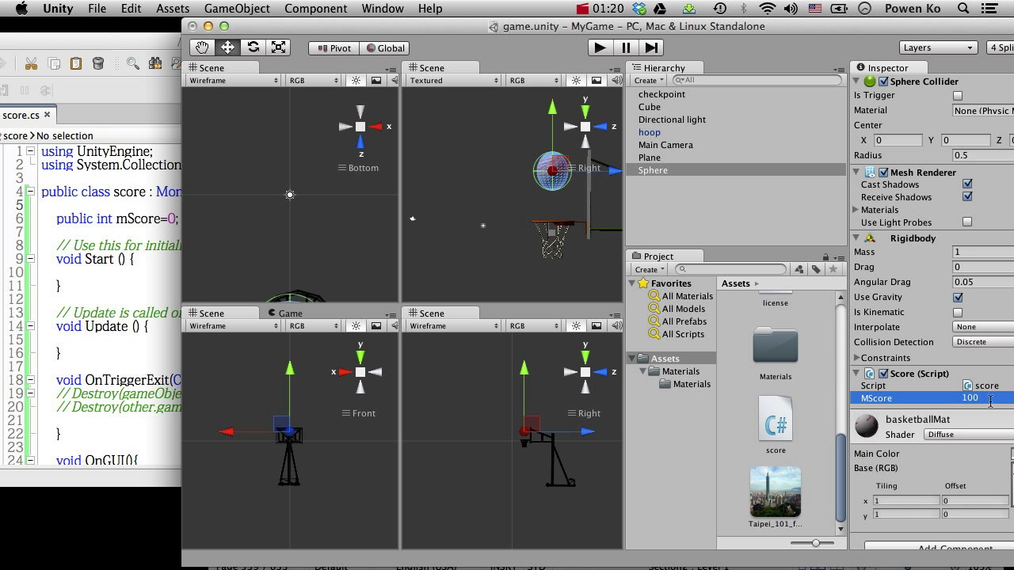
click(99, 253)
double_click(74, 219)
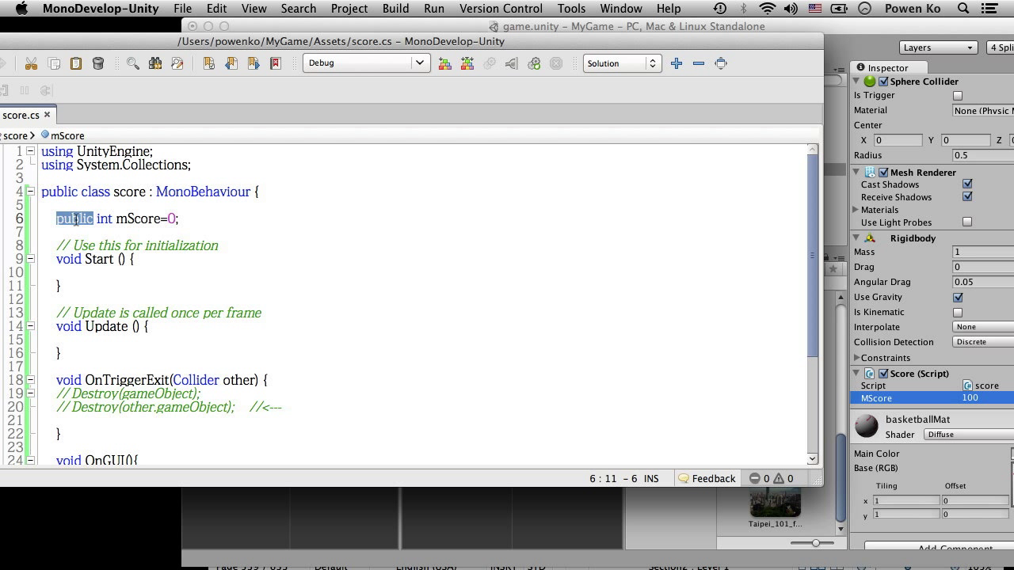
Change mScore to private, save, and check Unity after the recompile
text(private)
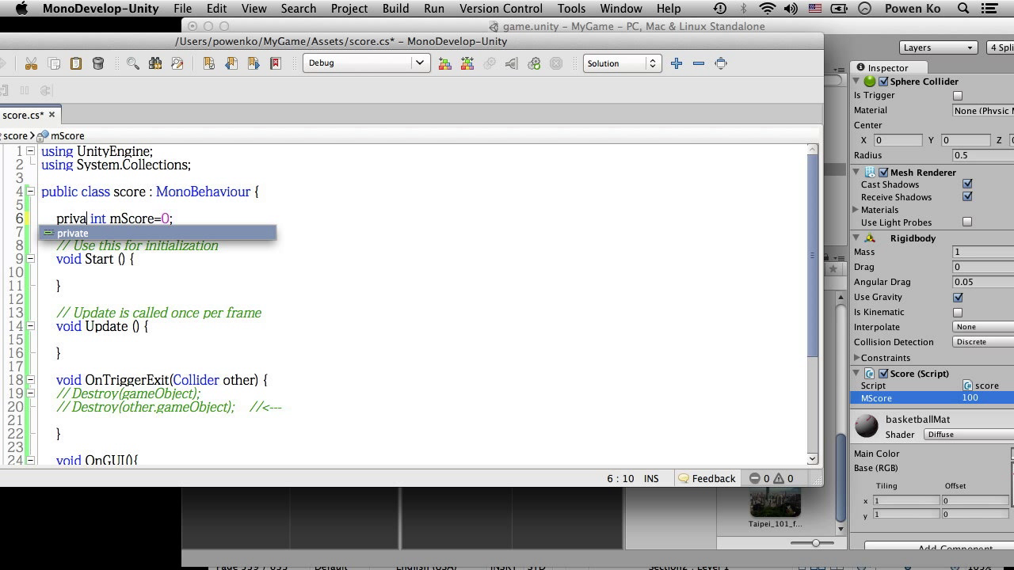
key(super+s)
click(968, 65)
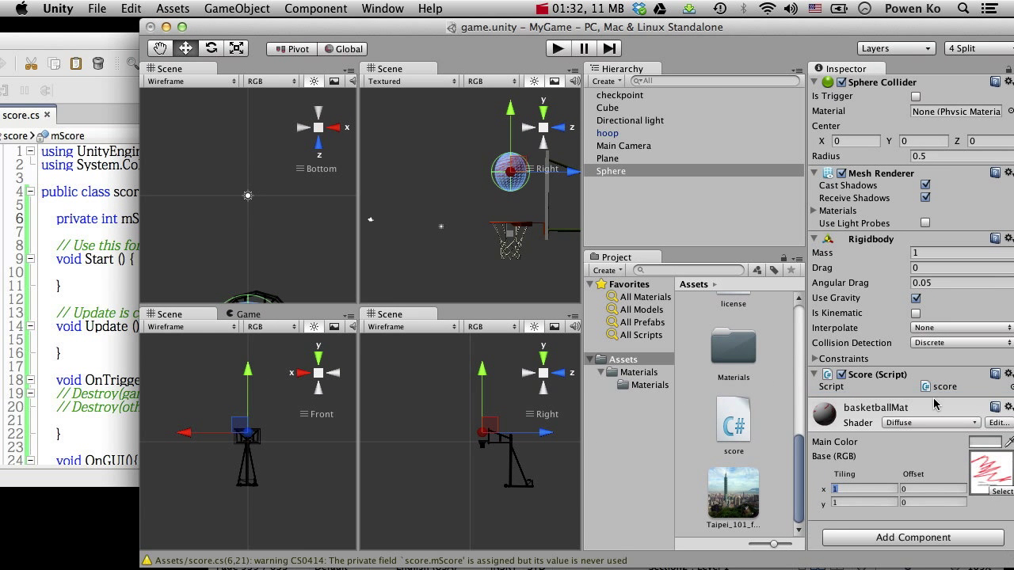
Change mScore back to public, save score.cs, and return to Unity
click(81, 246)
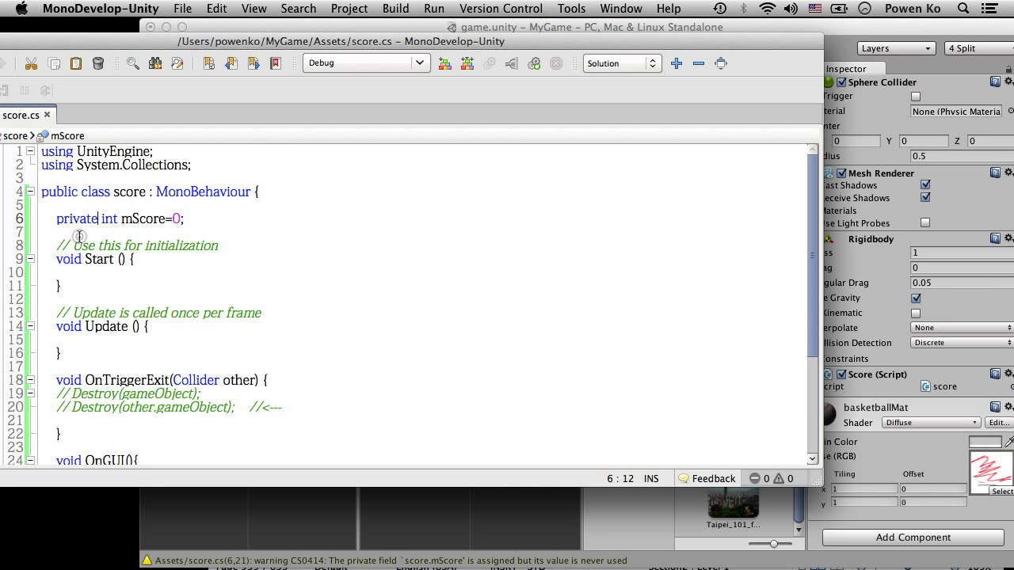
double_click(82, 218)
text(publ)
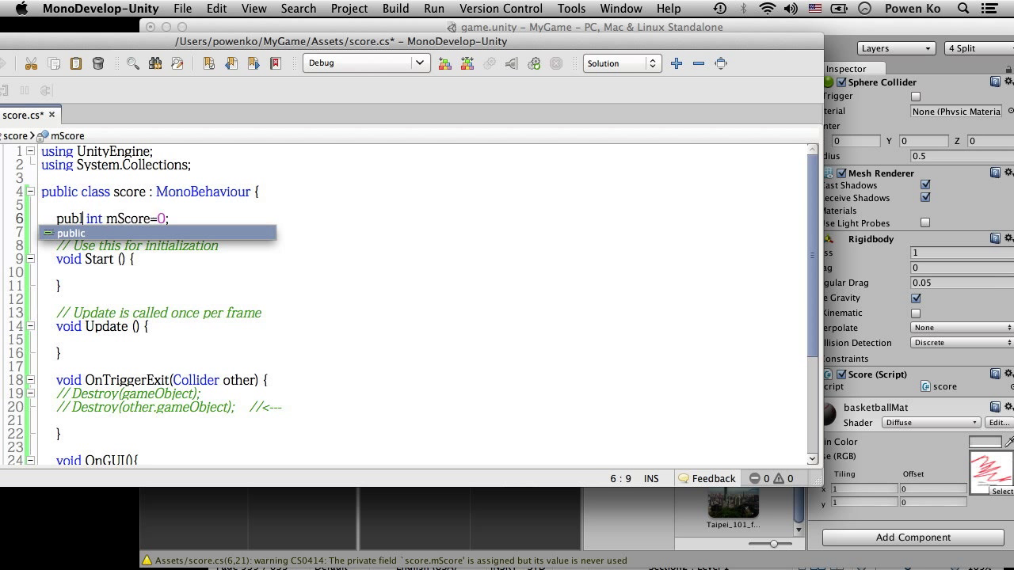
text(ic)
key(Down)
key(super+s)
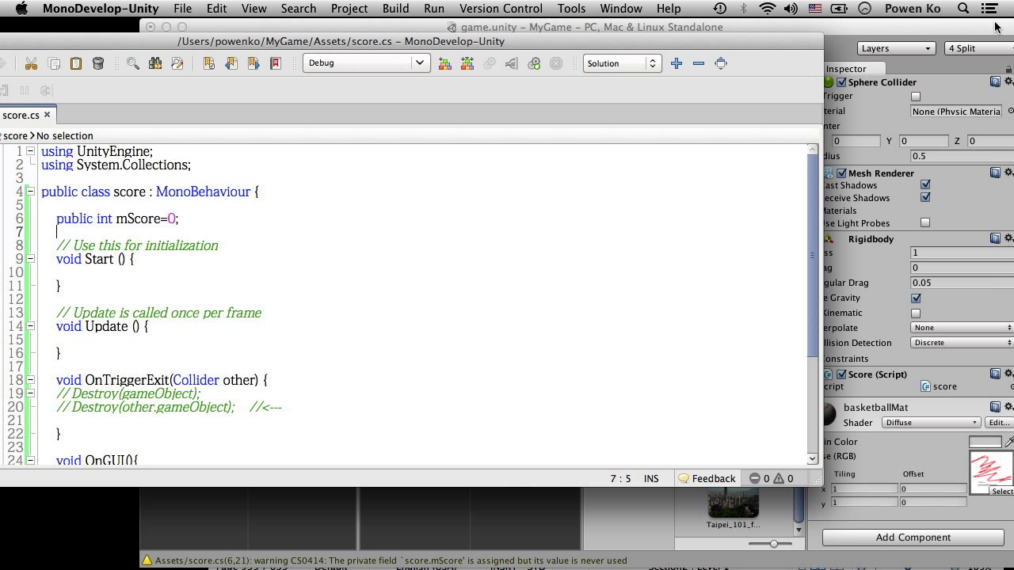
click(996, 27)
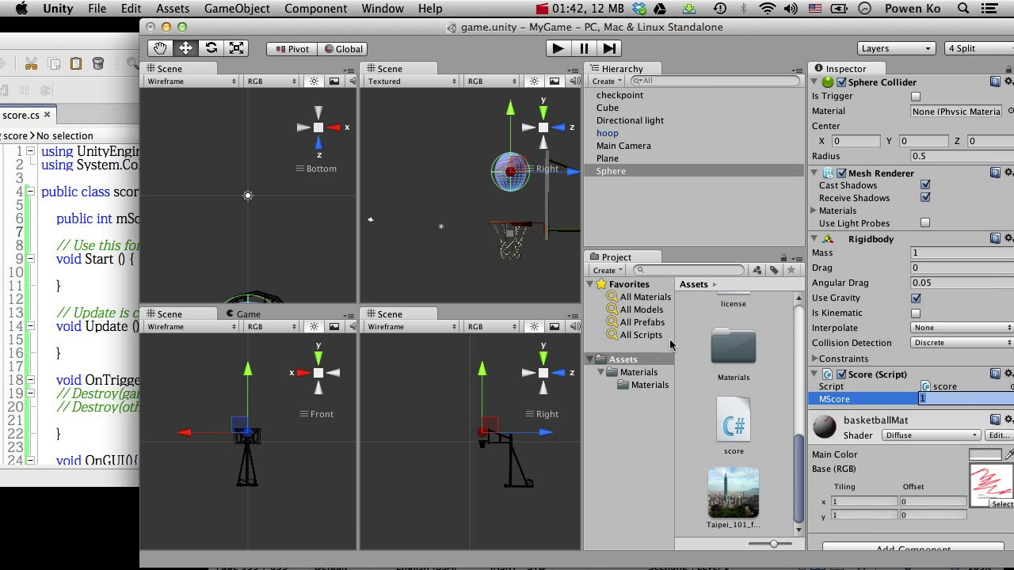
Rename the mScore field to ScoreColor, save, and edit the Score Color field in Unity
click(112, 252)
click(125, 219)
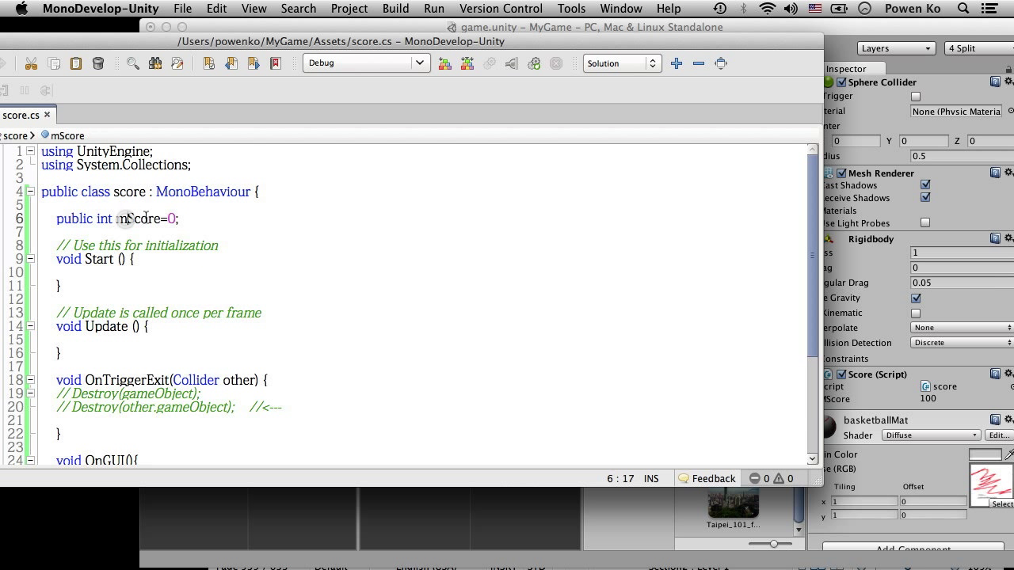
double_click(127, 219)
text(Score)
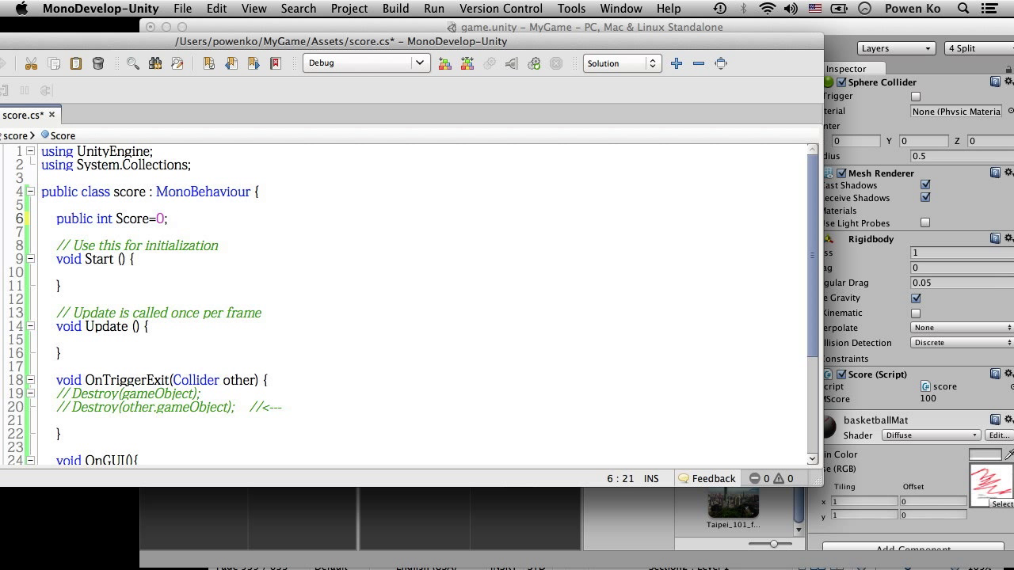
text(Color)
key(cmd+s)
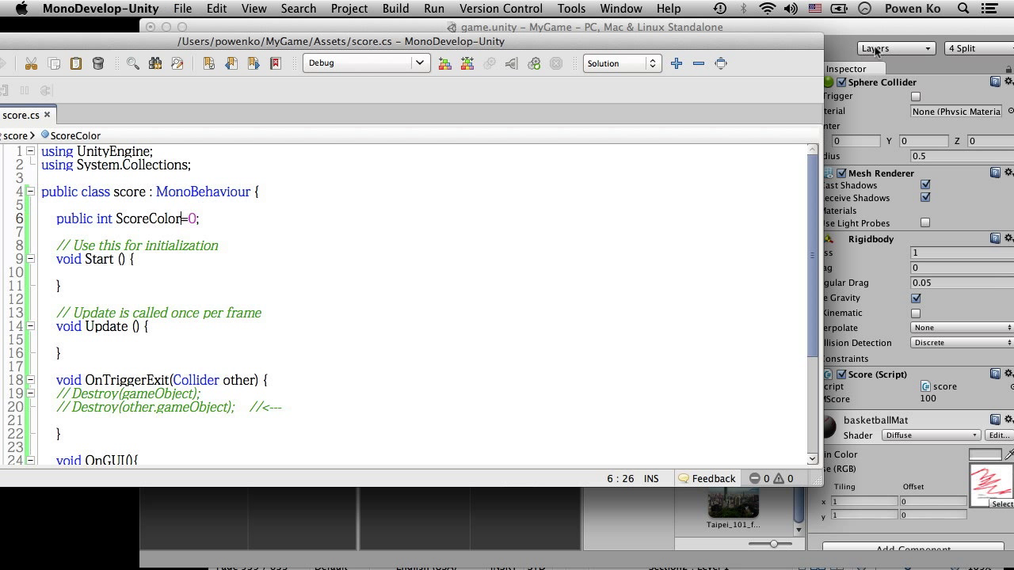
click(876, 51)
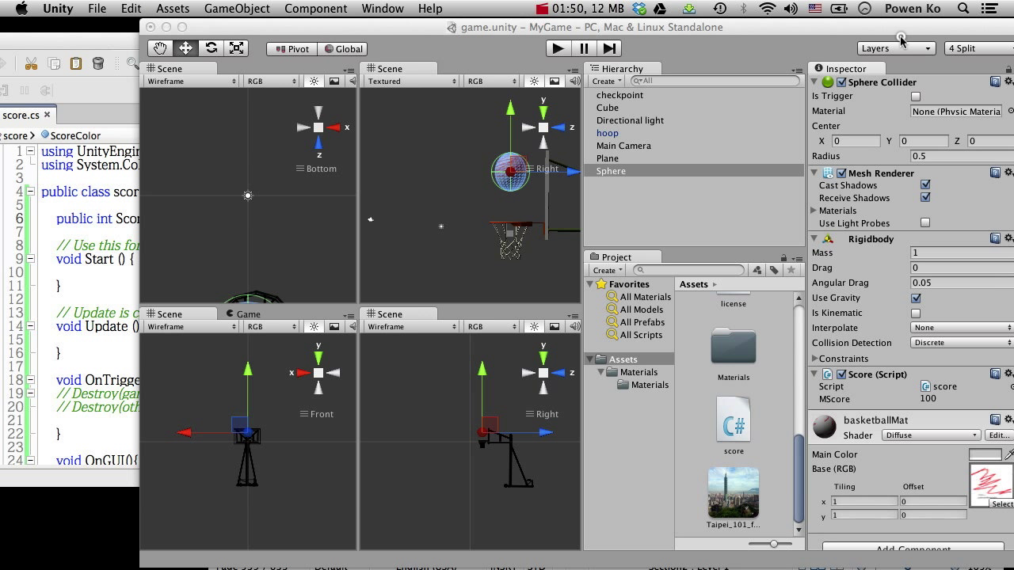
click(953, 399)
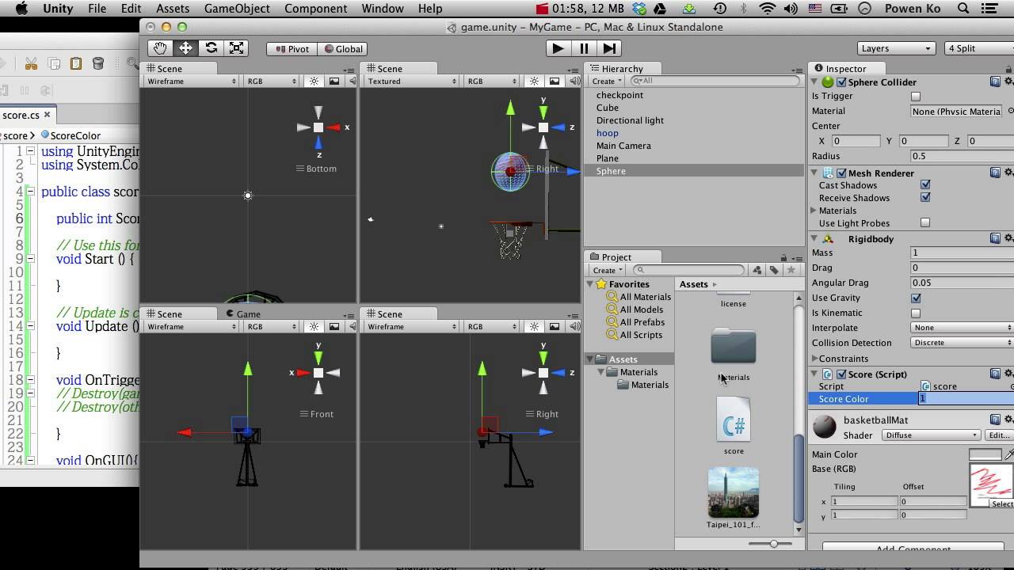
Rename ScoreColor back to mScore and save score.cs
click(119, 242)
double_click(147, 219)
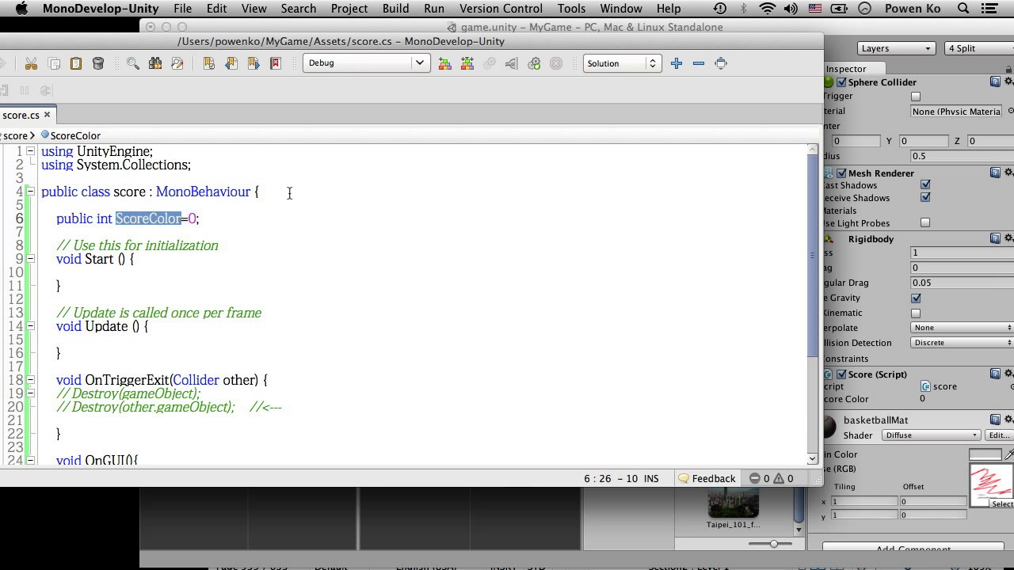
text(Score)
key(alt+Left)
text(m)
key(super+s)
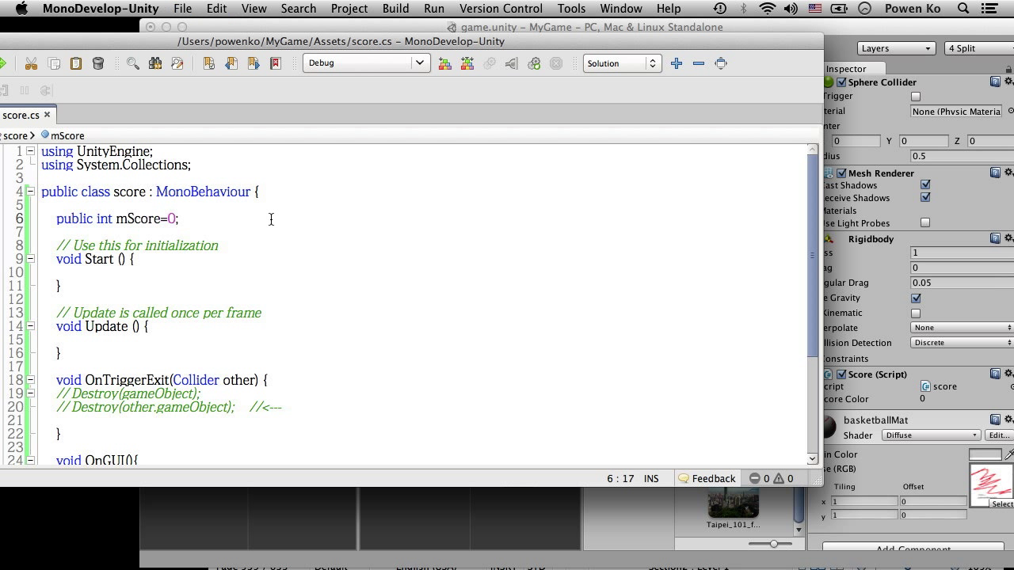
Add the line mScore=mScore+1; inside OnTriggerExit
click(267, 226)
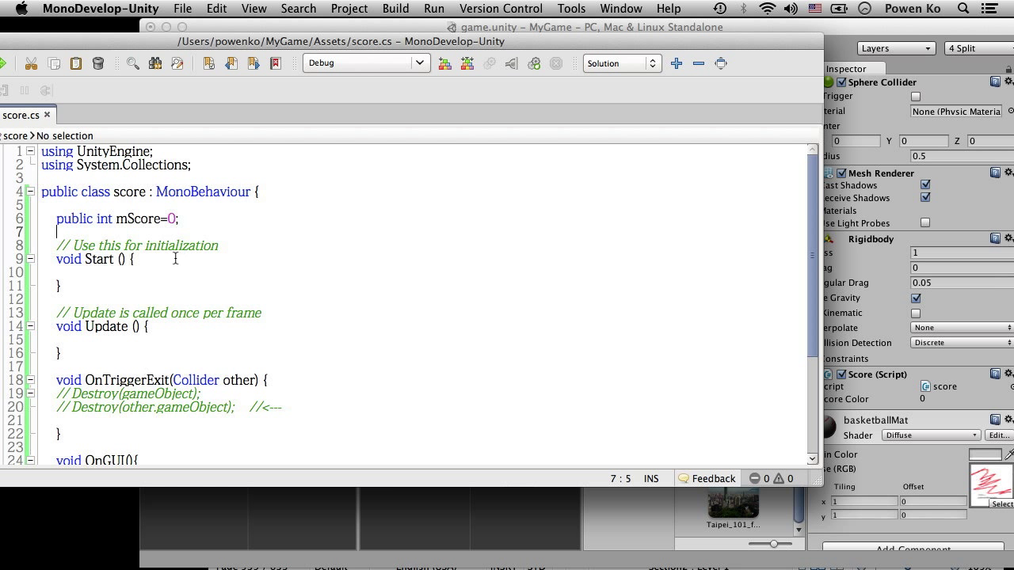
scroll(201, 283, down, 3)
scroll(193, 286, up, 3)
double_click(139, 222)
key(super+c)
click(317, 380)
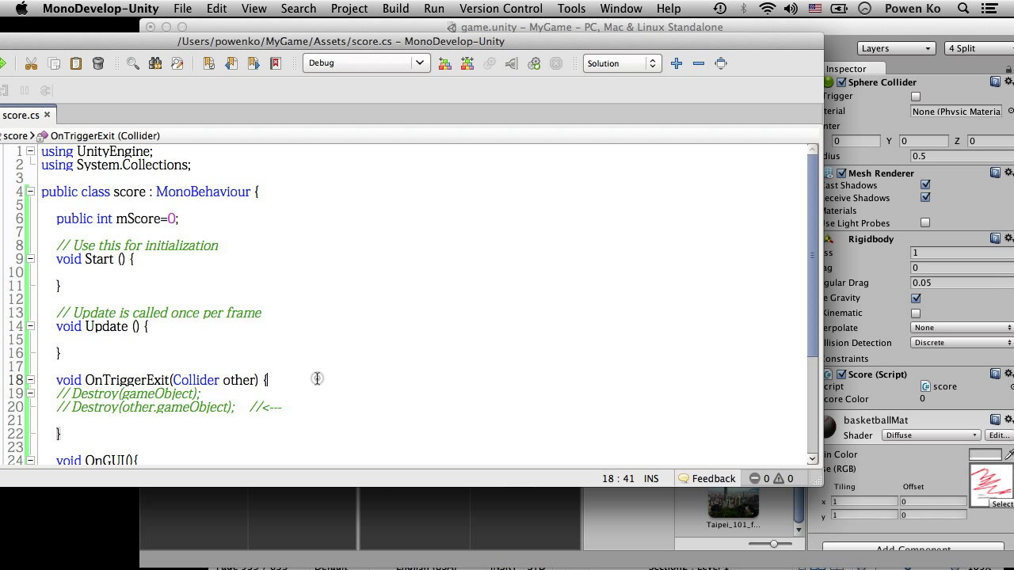
key(Return)
key(super+v)
text(=)
key(super+v)
text(+1;)
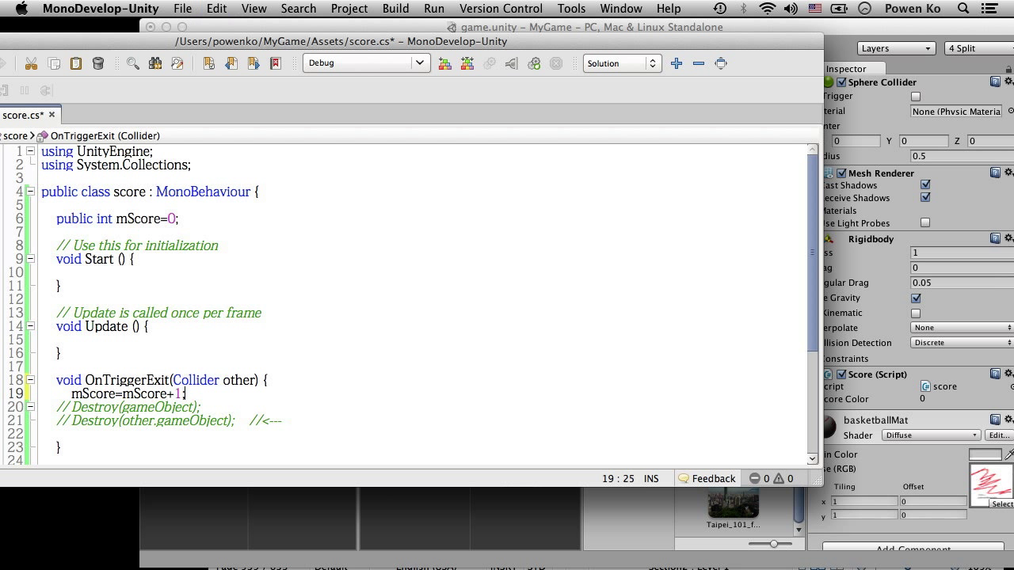
click(181, 406)
Replace the 'how are you' label text with '$' plus +mScore and save
scroll(328, 287, down, 2)
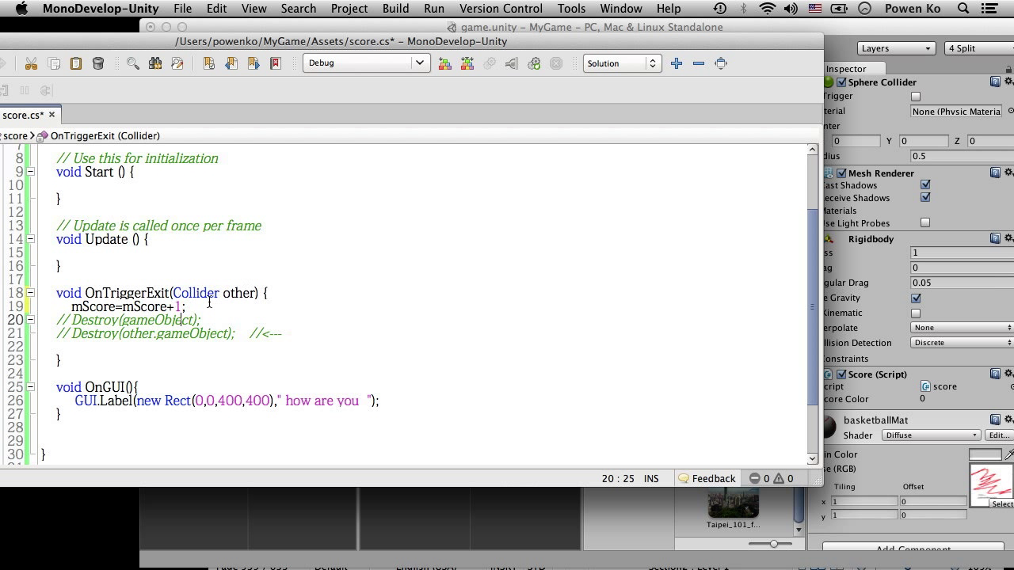
drag(369, 401, 286, 401)
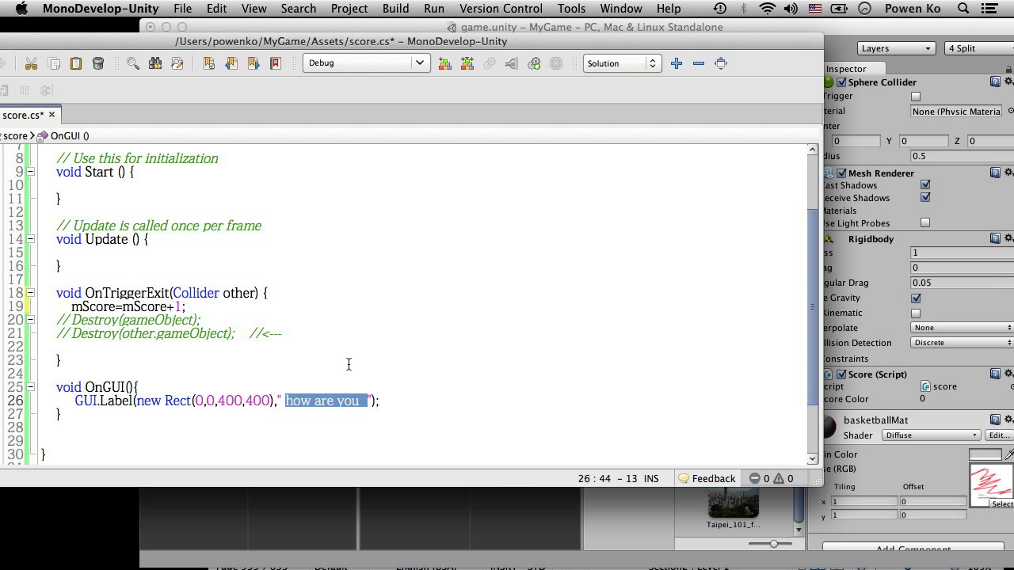
key(BackSpace)
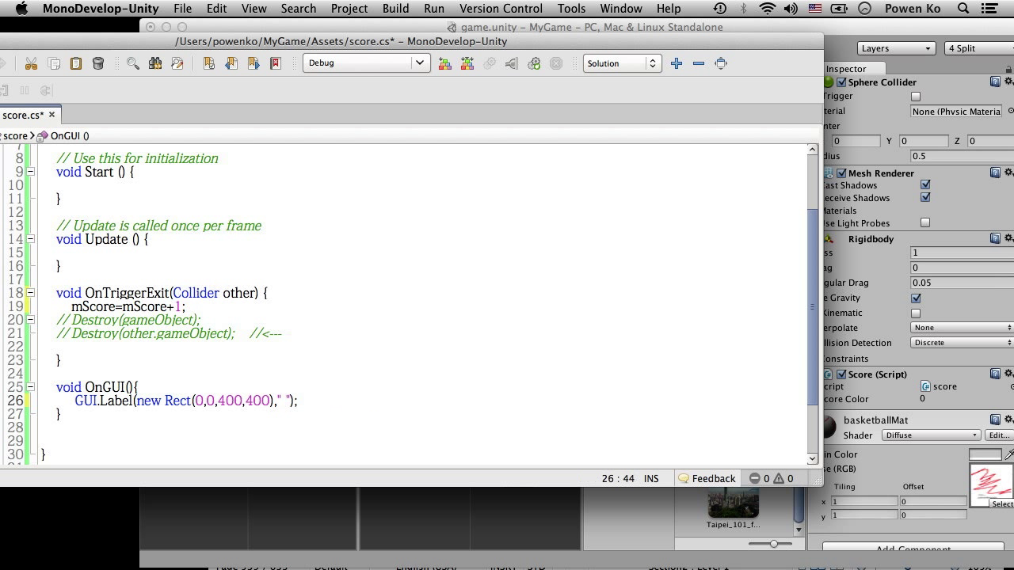
text($:)
key(Right)
text(+mScore)
key(Down)
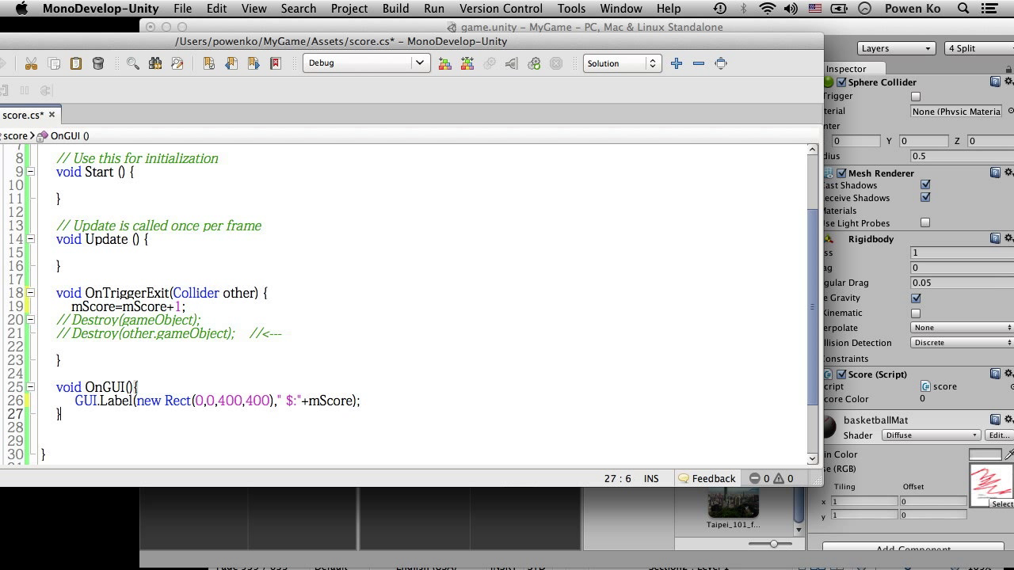
key(super+s)
Change the label to "Score:"+mScore, save, and switch to Unity
click(287, 401)
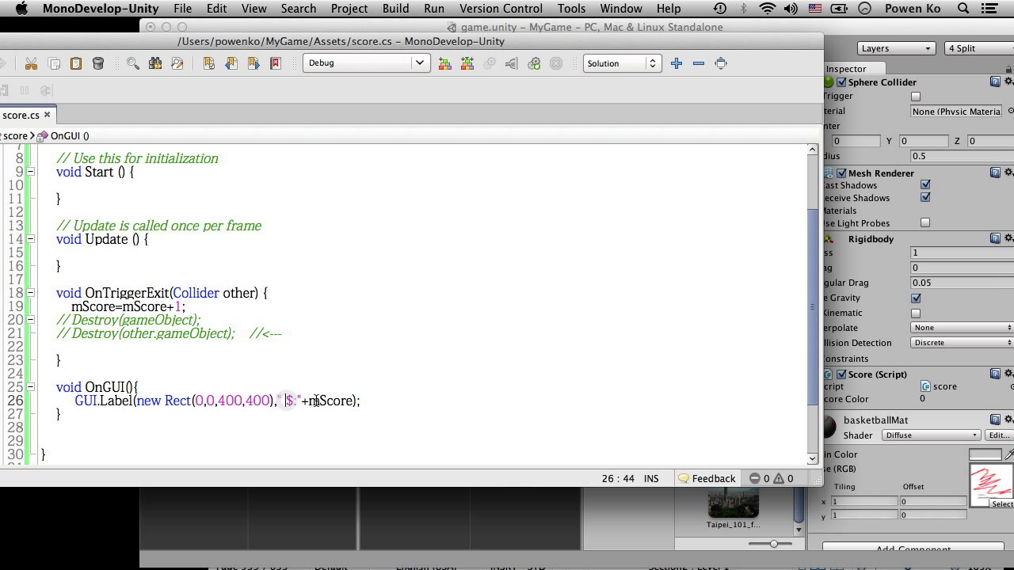
key(BackSpace)
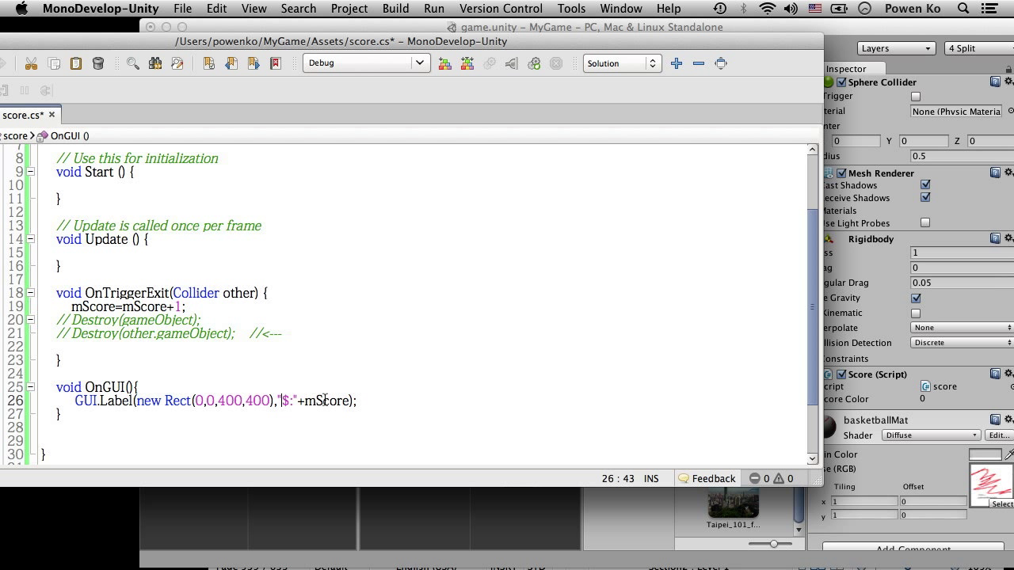
drag(317, 401, 339, 398)
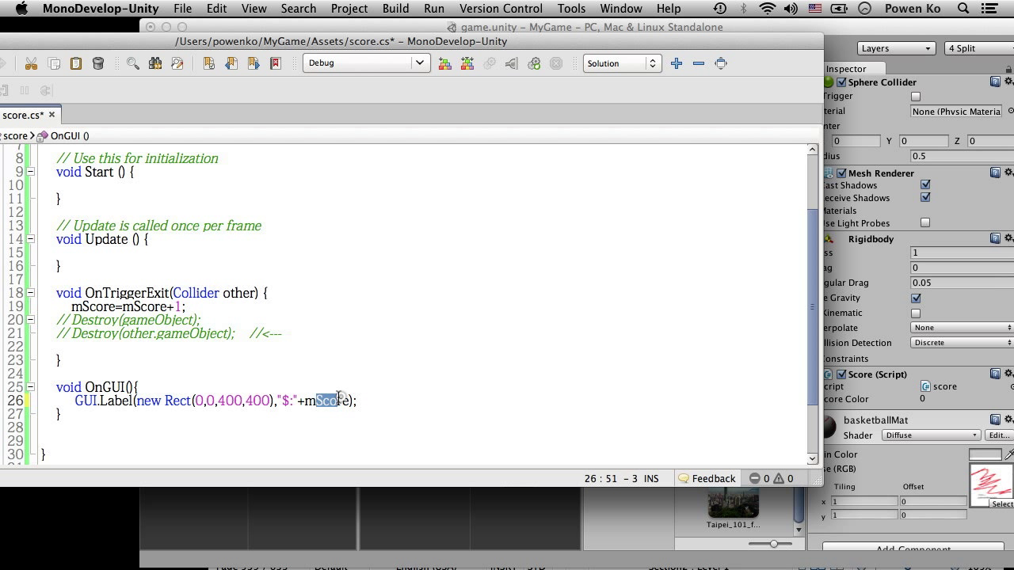
double_click(284, 401)
text(Score)
key(cmd+s)
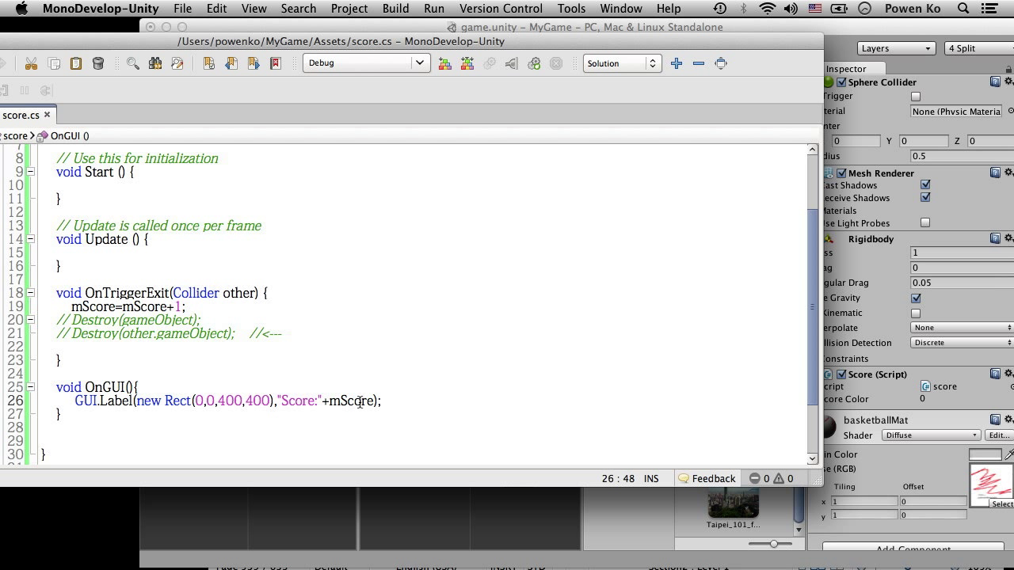
click(355, 401)
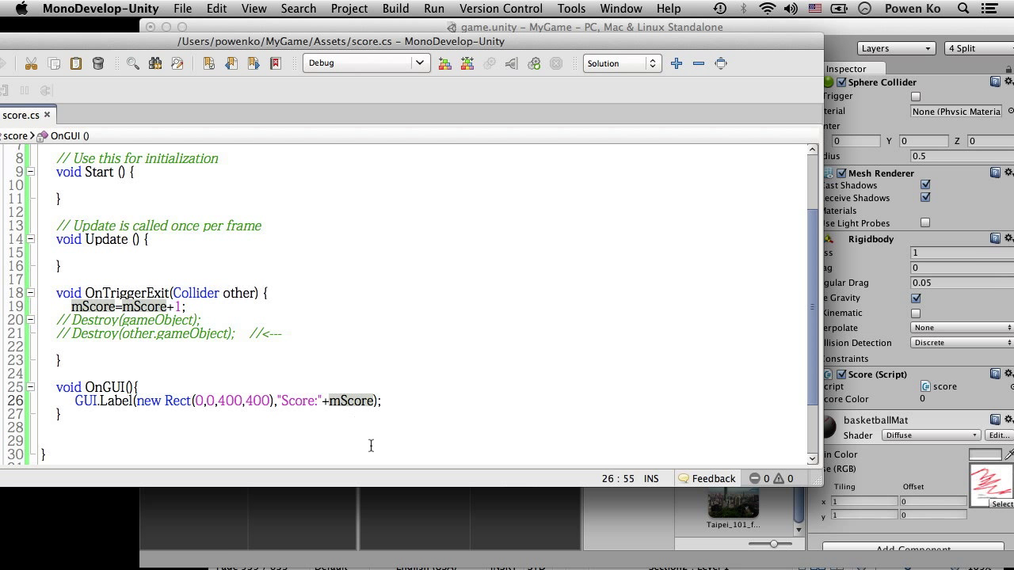
click(853, 39)
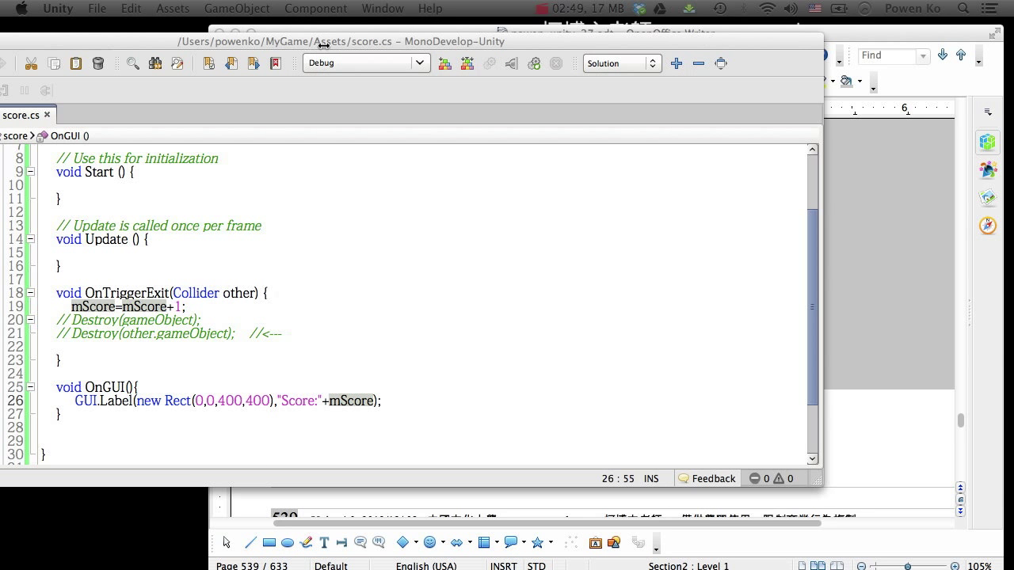
mouse_move(323, 46)
mouse_down()
mouse_move(199, 42)
mouse_move(315, 39)
mouse_up()
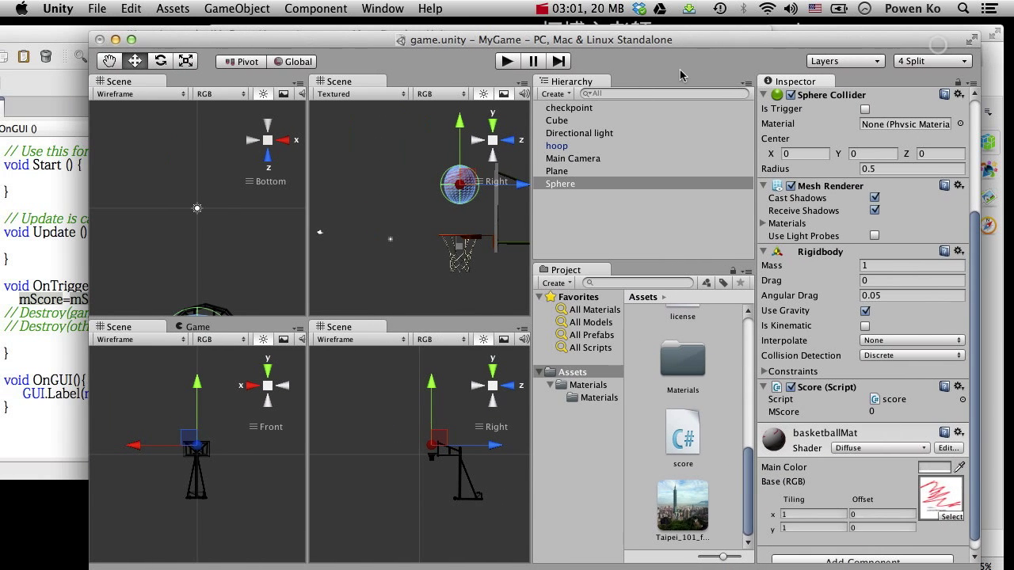
Play the game to see Score:1 in the Game view, stop it, and return to score.cs
click(505, 62)
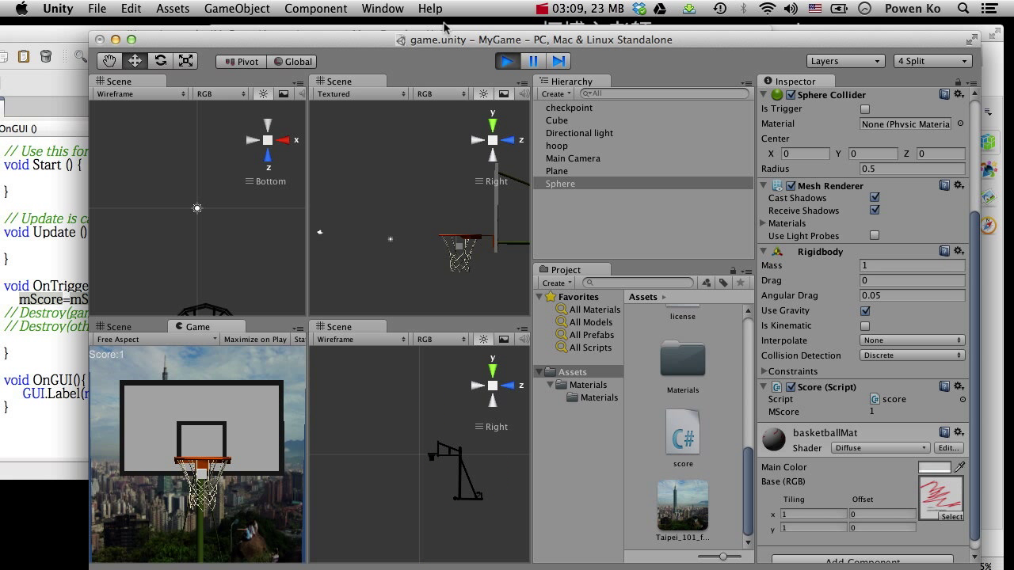
click(509, 64)
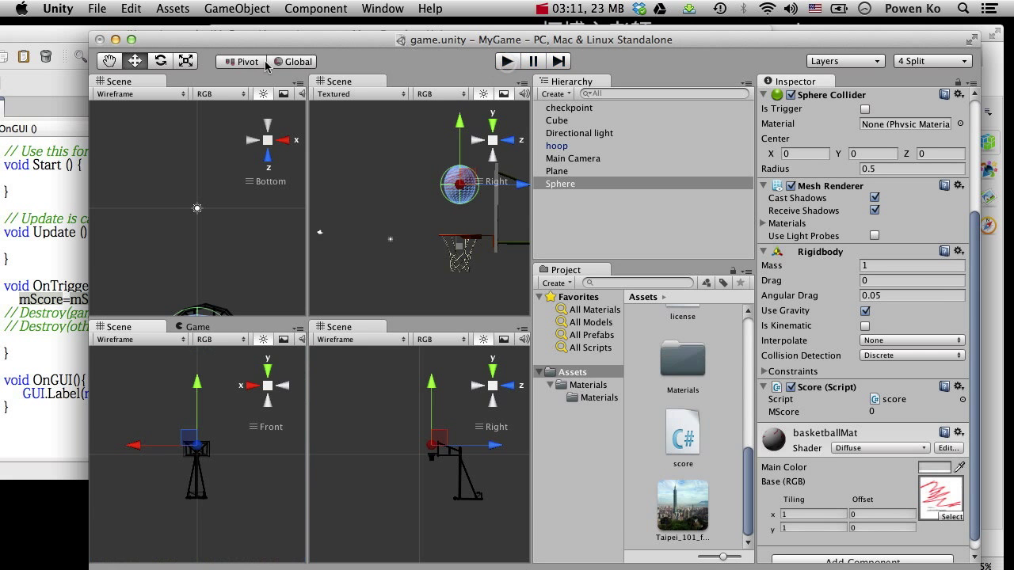
click(71, 36)
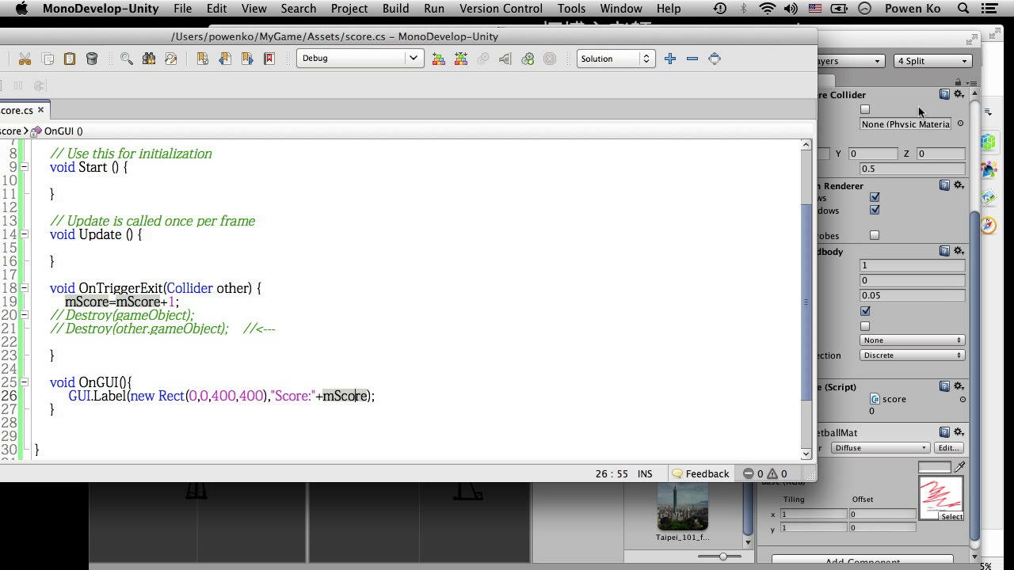
Scroll through tutorial pages 539–540 in Writer, then minimize the document
click(990, 92)
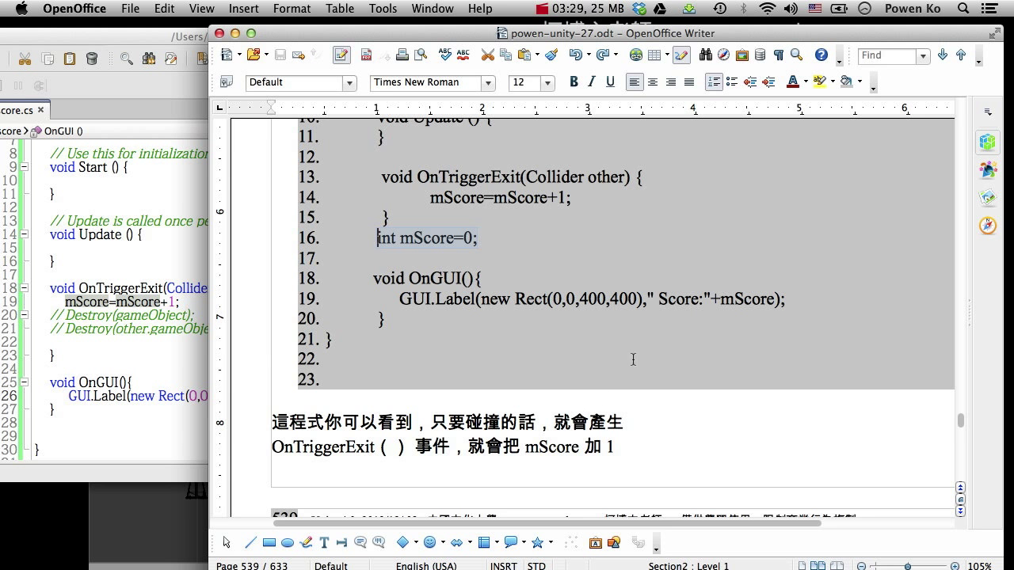
scroll(537, 323, down, 3)
scroll(539, 317, down, 3)
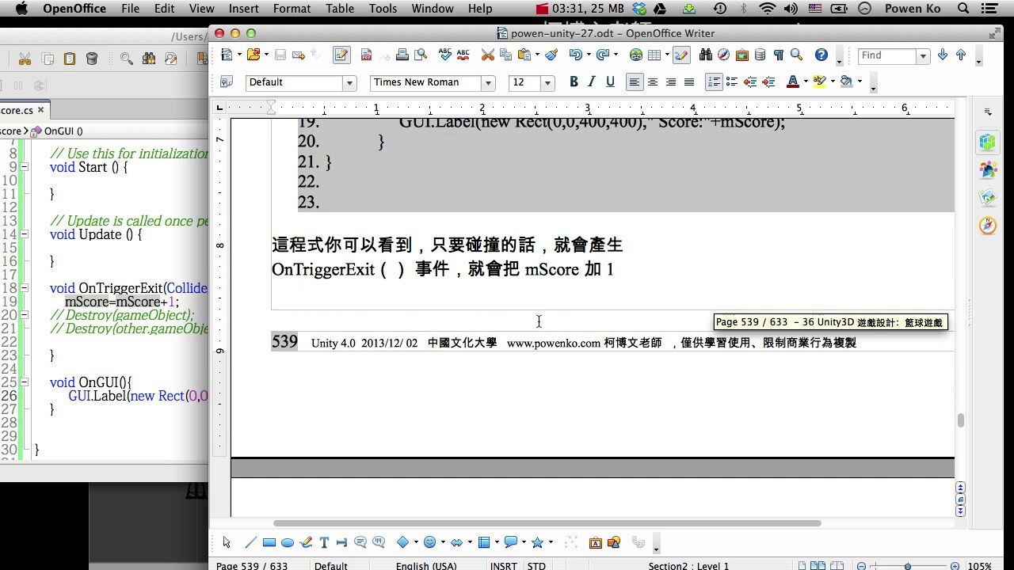
scroll(544, 309, down, 6)
scroll(544, 309, down, 3)
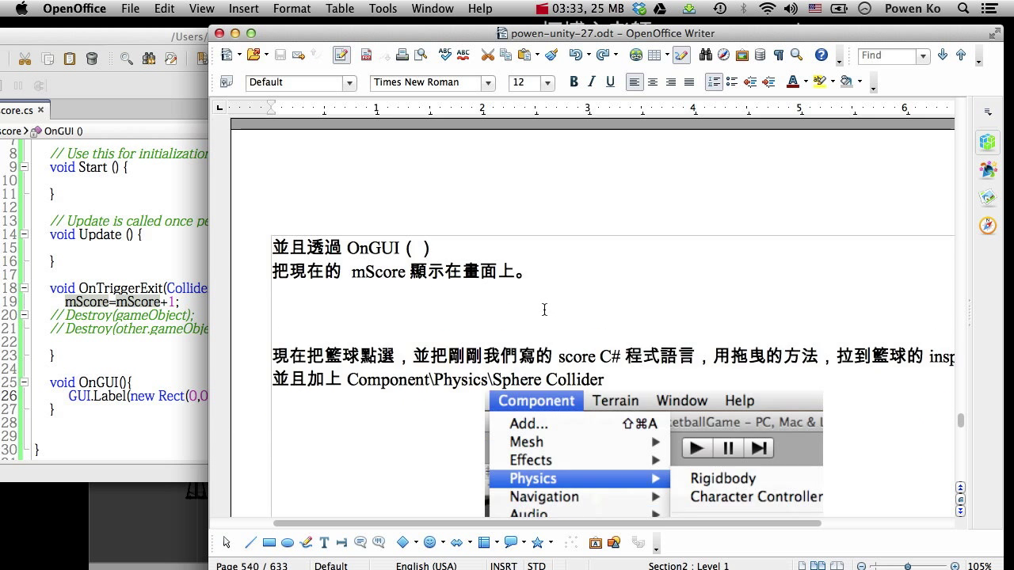
scroll(544, 310, down, 3)
scroll(545, 313, down, 3)
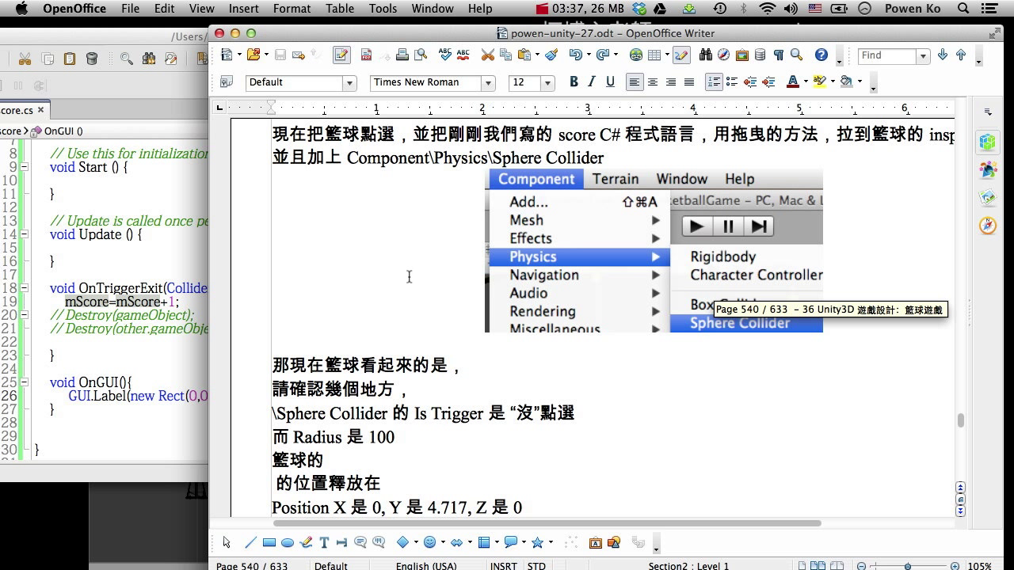
scroll(412, 276, down, 9)
scroll(412, 277, down, 4)
scroll(417, 269, down, 2)
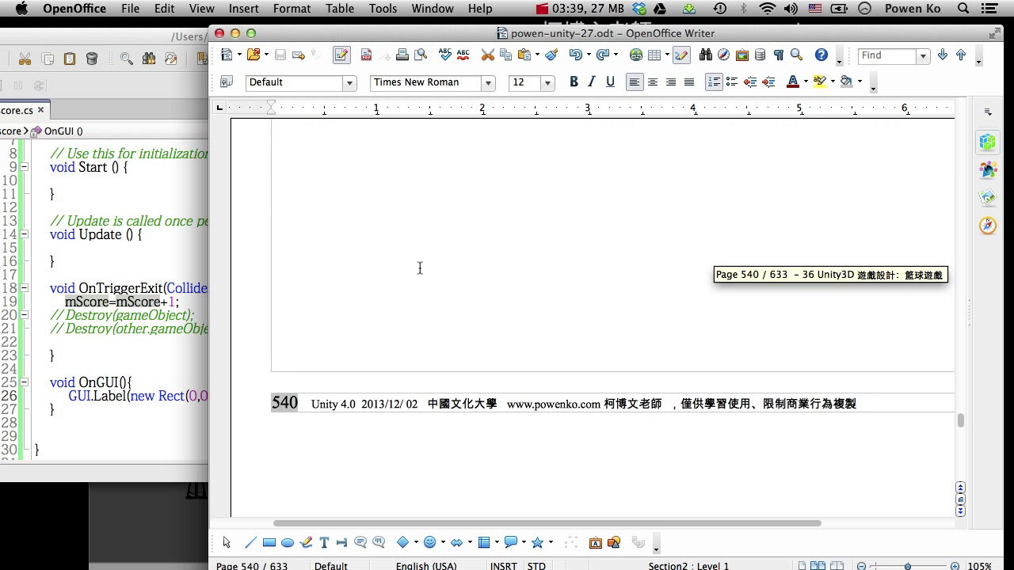
double_click(484, 38)
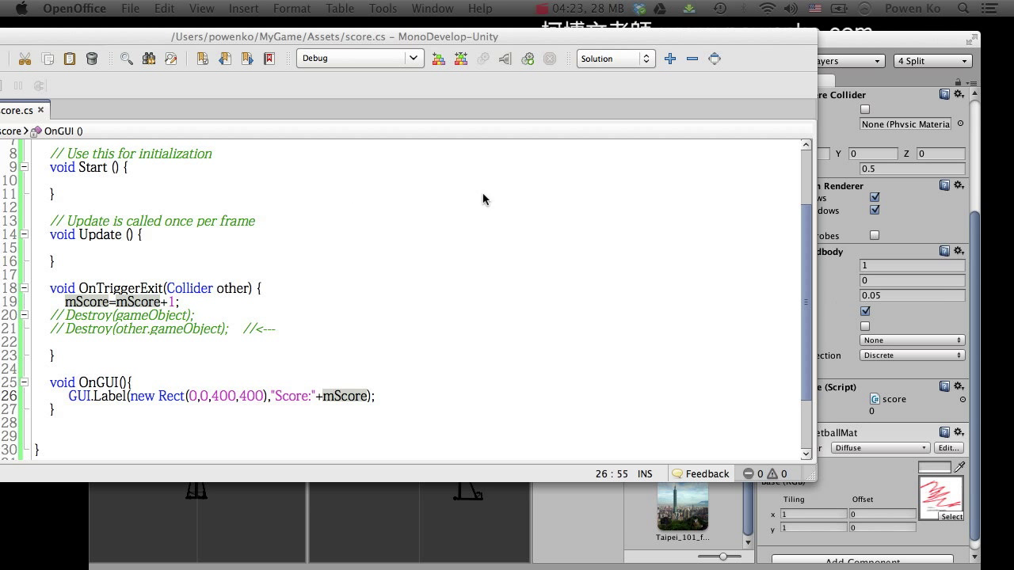
Select 'rigidbody' in the tutorial's AddForce line, then bring Unity back to the front
click(299, 234)
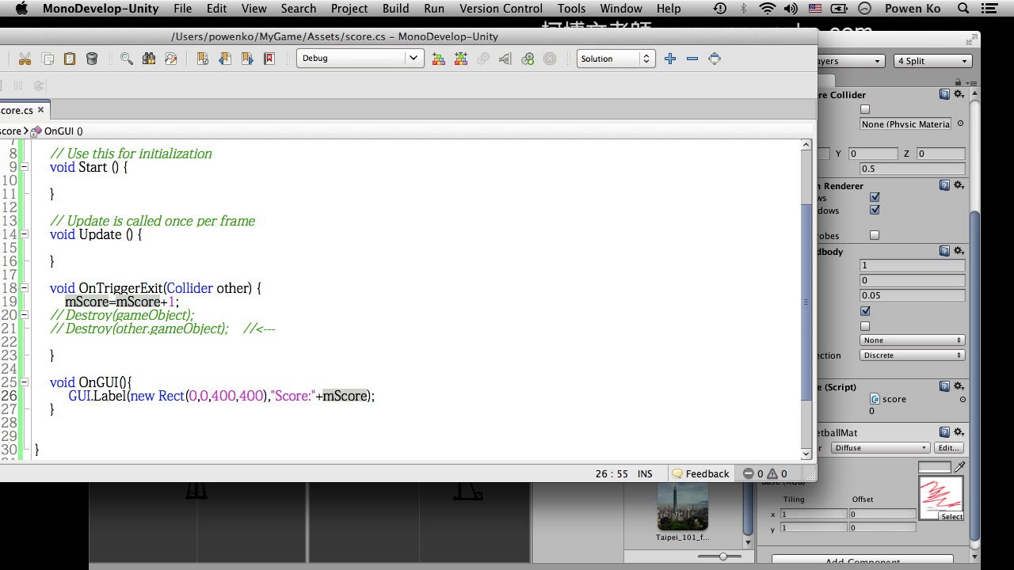
key(super+Tab)
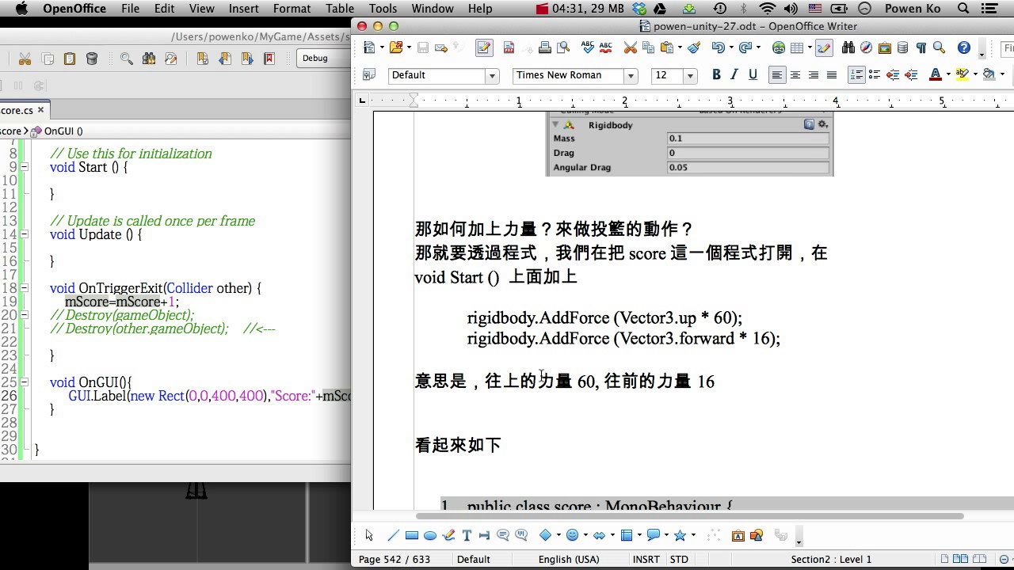
drag(466, 318, 615, 320)
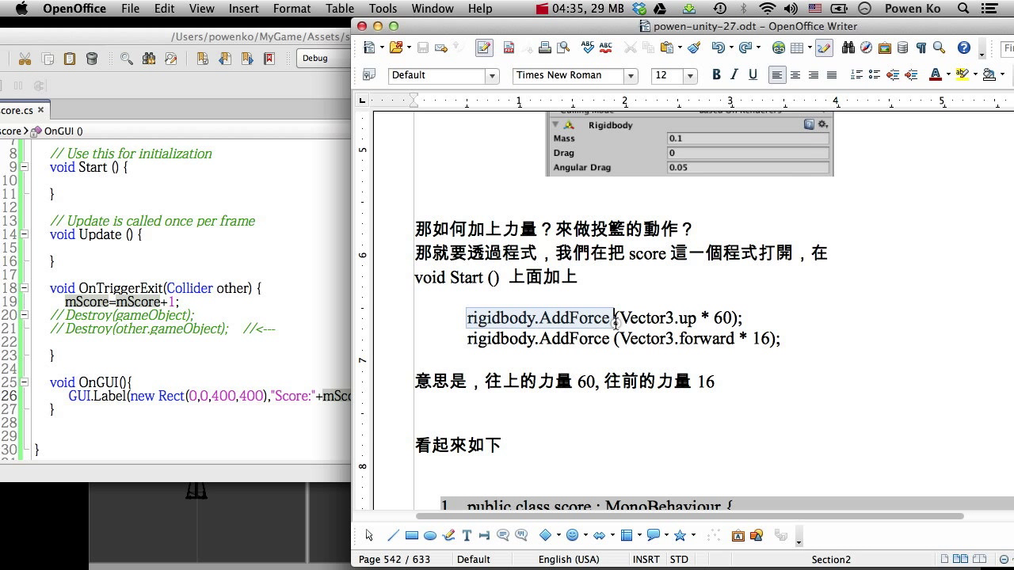
click(513, 318)
drag(539, 317, 466, 318)
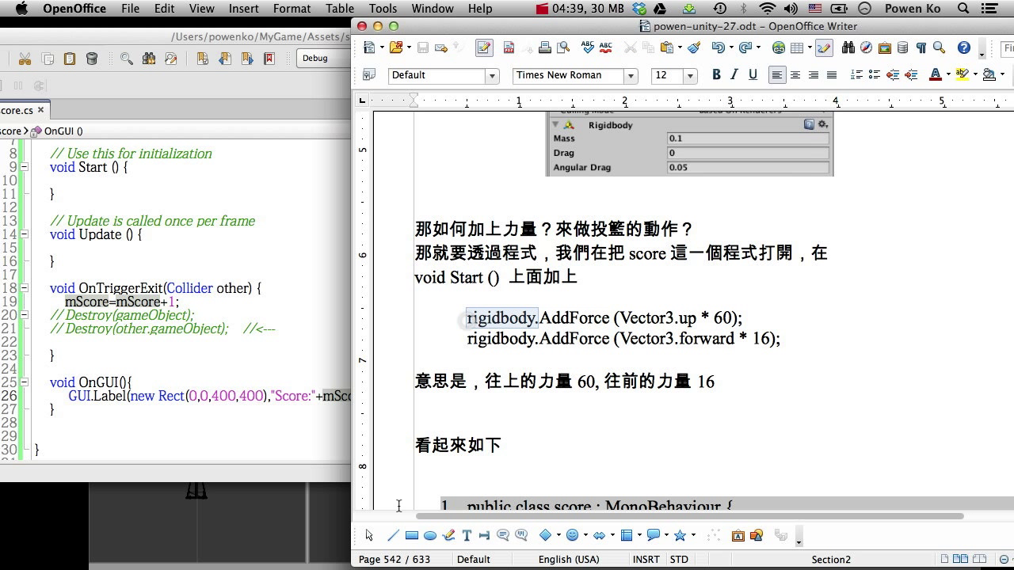
click(348, 515)
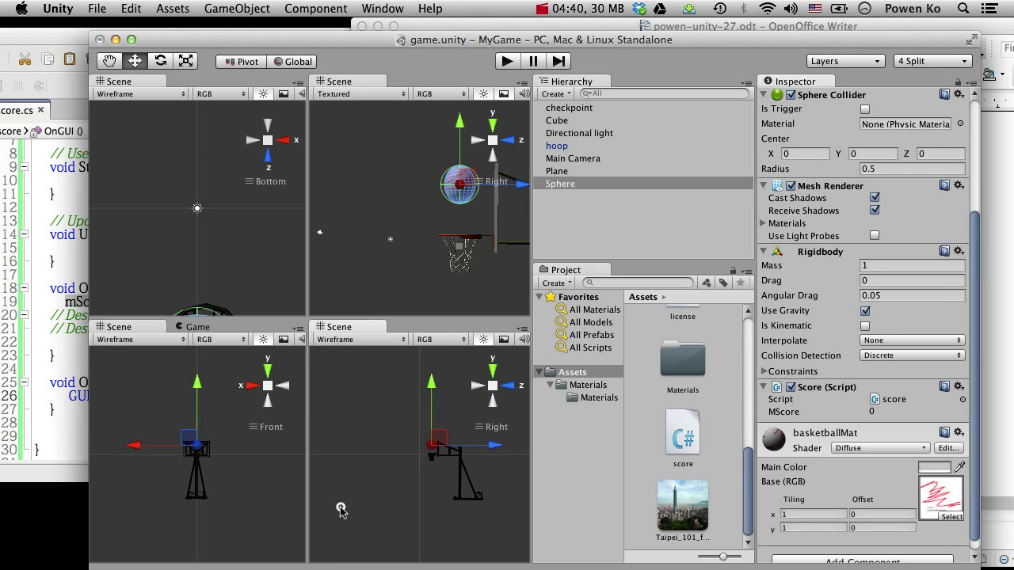
Select the Sphere to review its Rigidbody settings, then switch back to the Writer tutorial
click(567, 187)
click(315, 9)
mouse_move(348, 77)
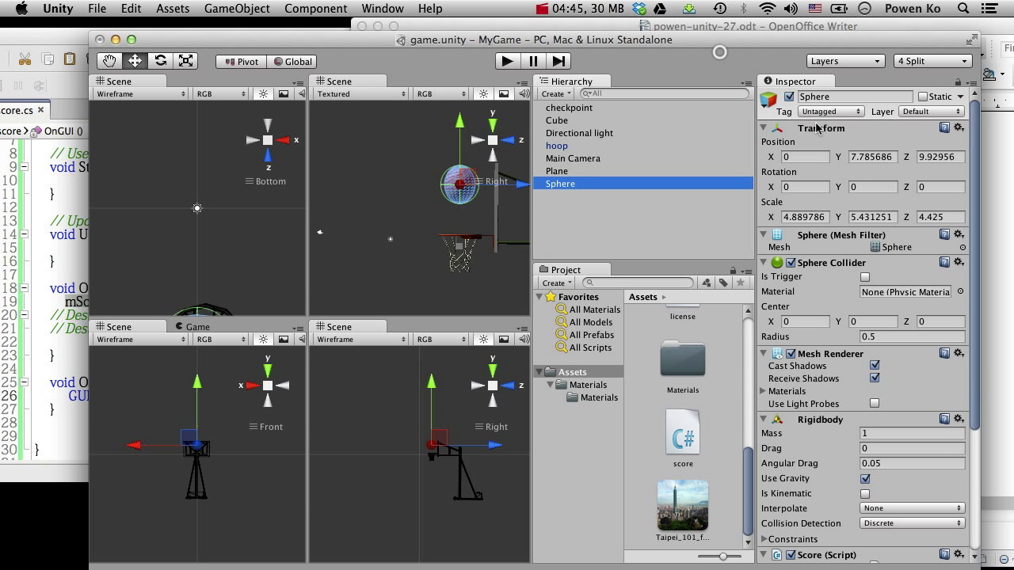
click(609, 188)
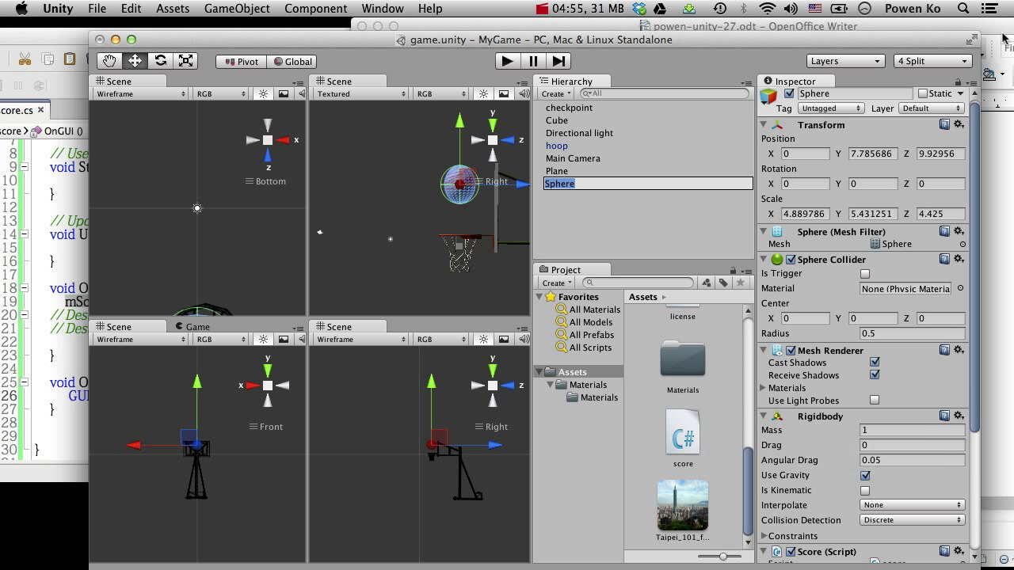
click(1003, 35)
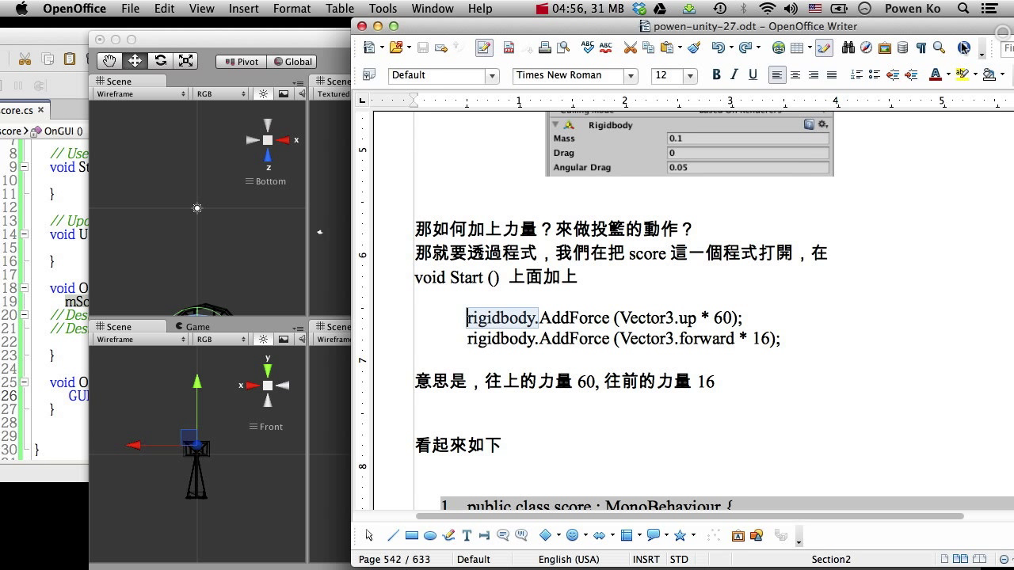
Highlight AddForce and Vector3.up in the Writer notes to point them out
double_click(586, 320)
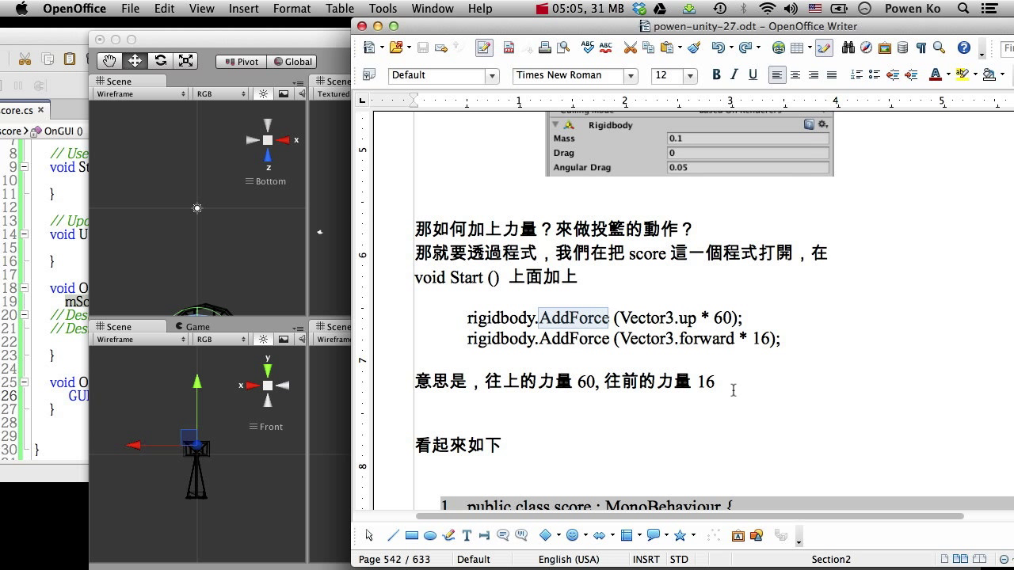
drag(618, 318, 697, 315)
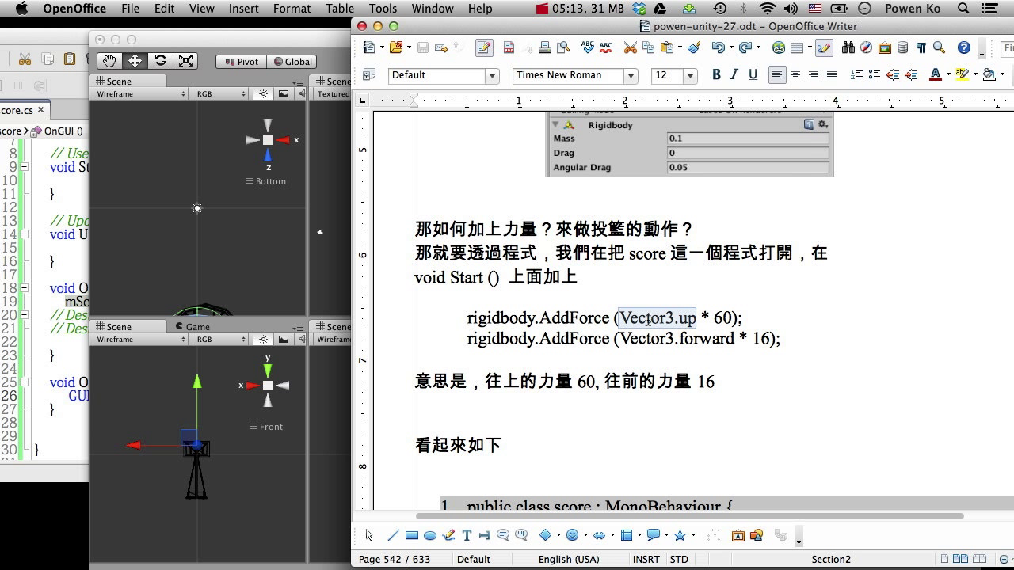
click(688, 319)
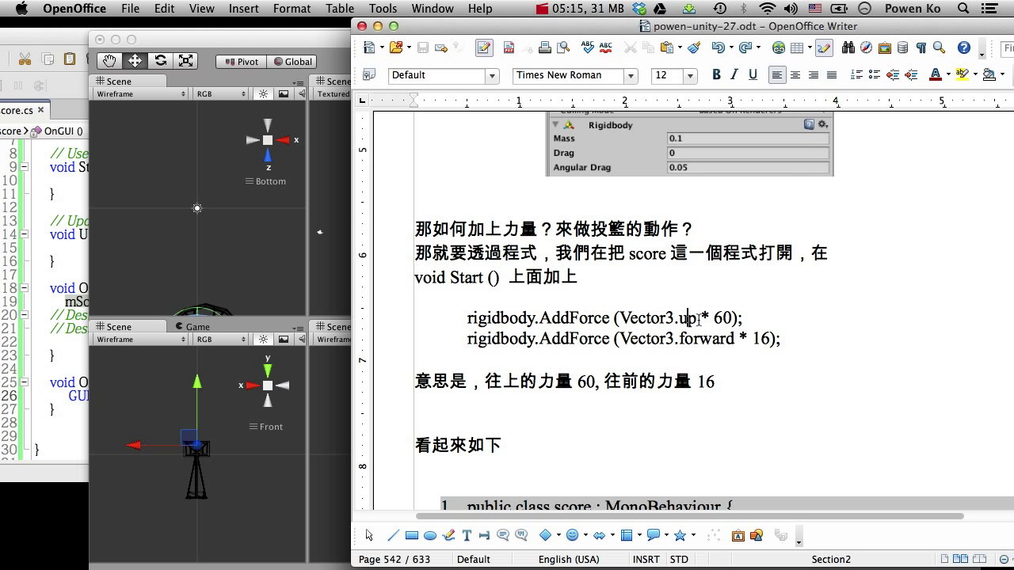
drag(700, 318, 617, 319)
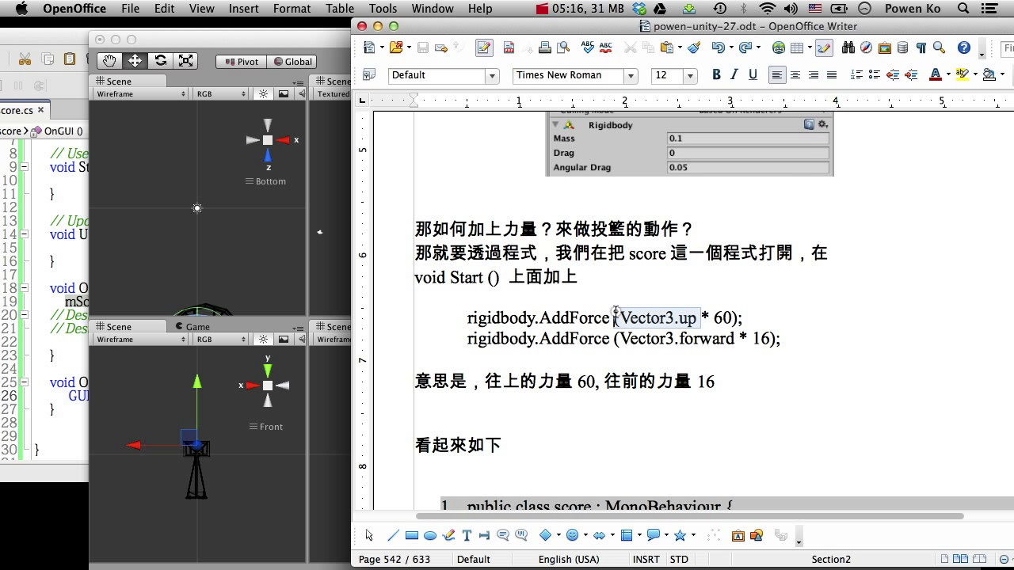
click(711, 318)
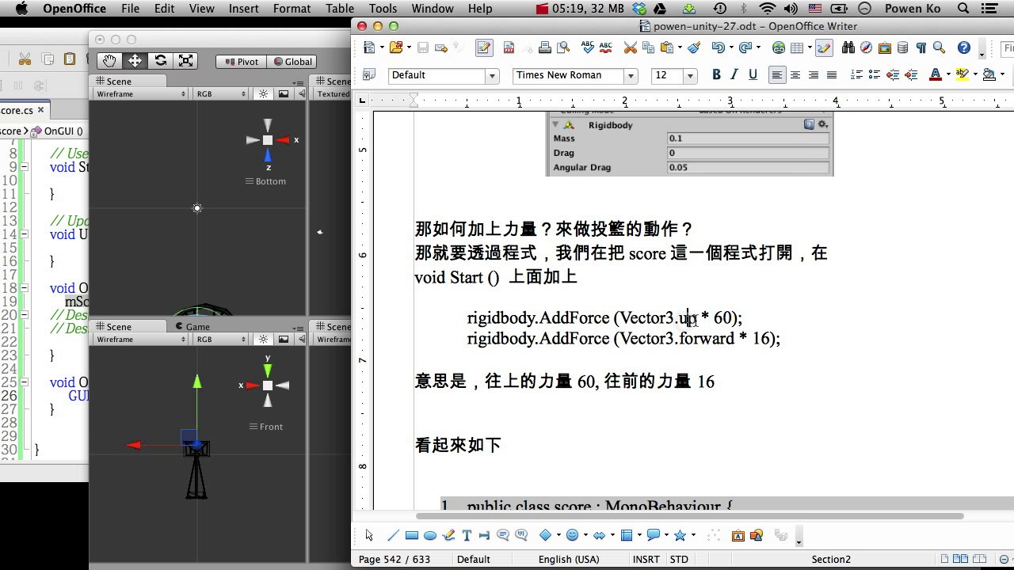
drag(697, 319, 621, 319)
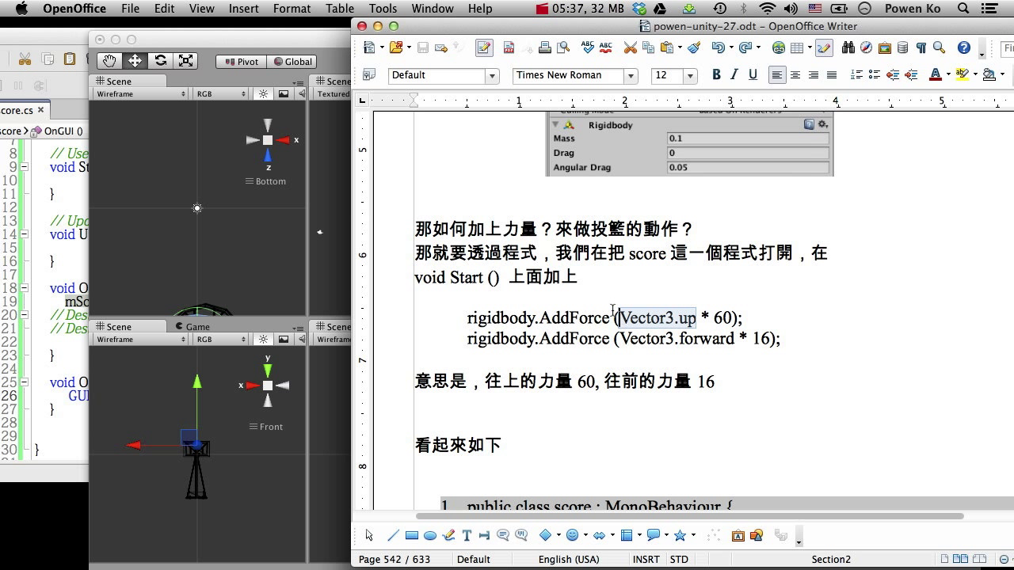
click(697, 320)
drag(696, 320, 620, 317)
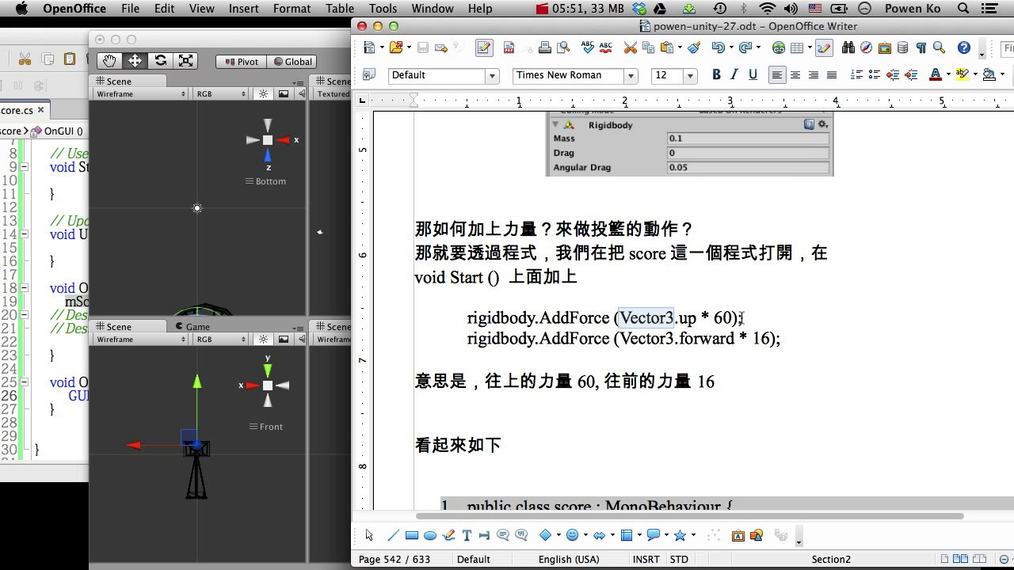
Highlight forward and the explanation '往上的力量 60, 往前的力量 16' in the notes
double_click(707, 340)
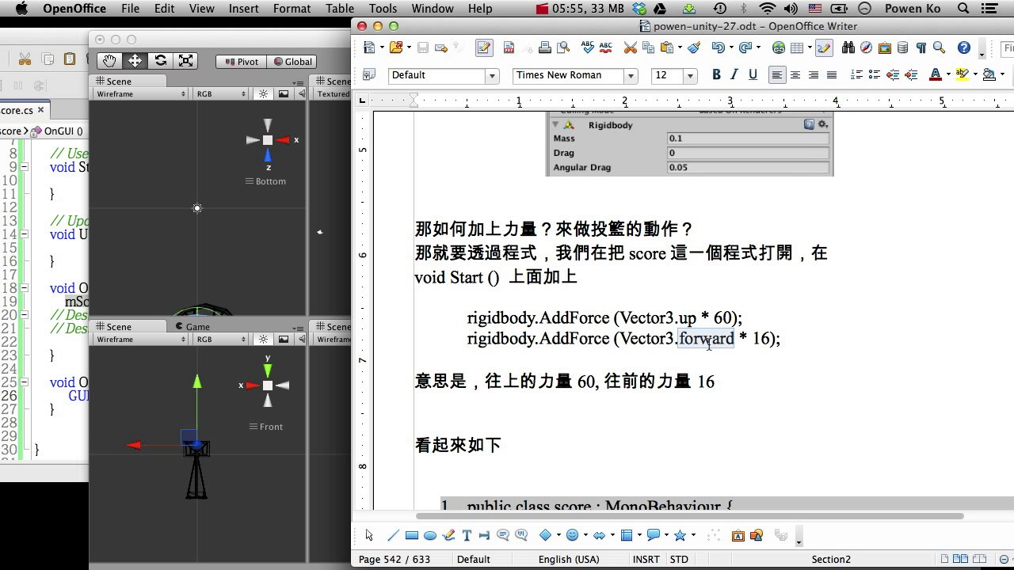
click(484, 382)
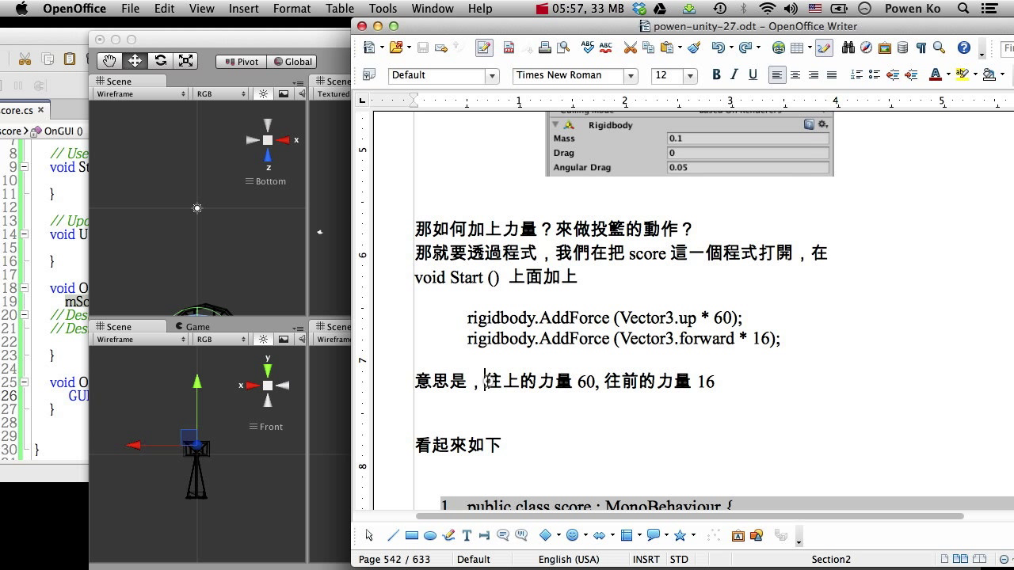
drag(485, 382, 718, 387)
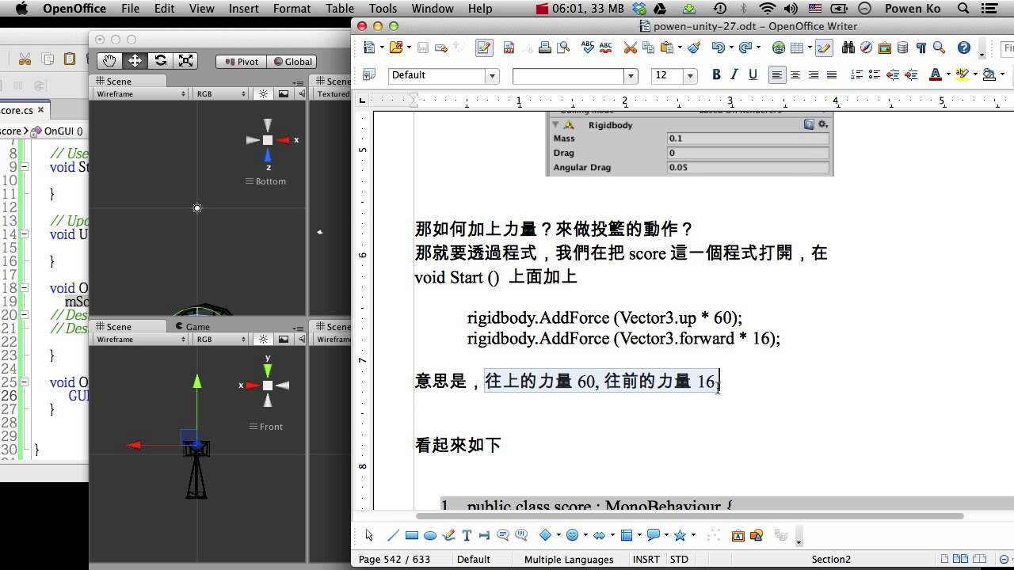
click(829, 316)
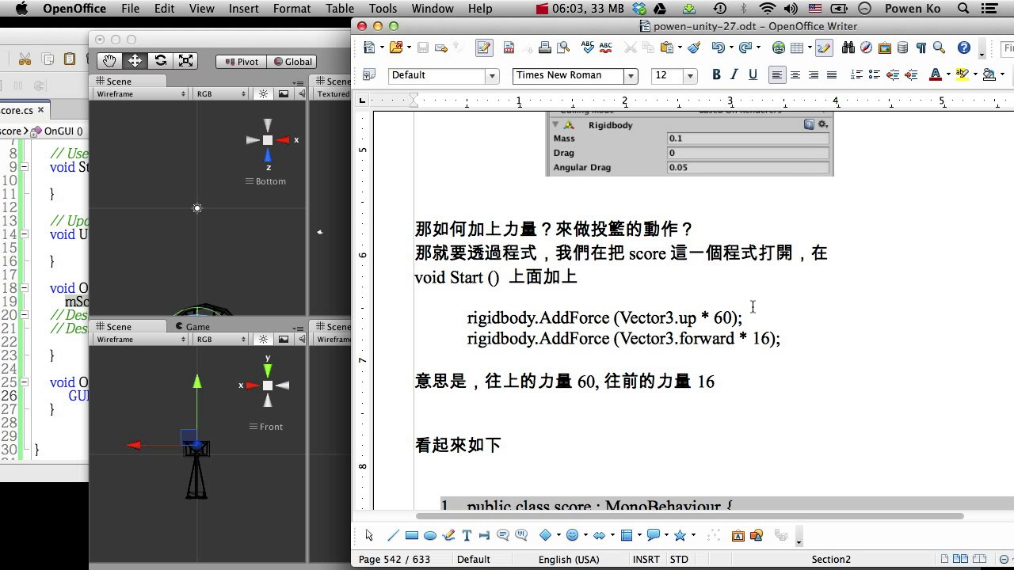
Copy the rigidbody.AddForce (Vector3.up * 60); line and bring score.cs forward
drag(744, 317, 467, 321)
key(super+c)
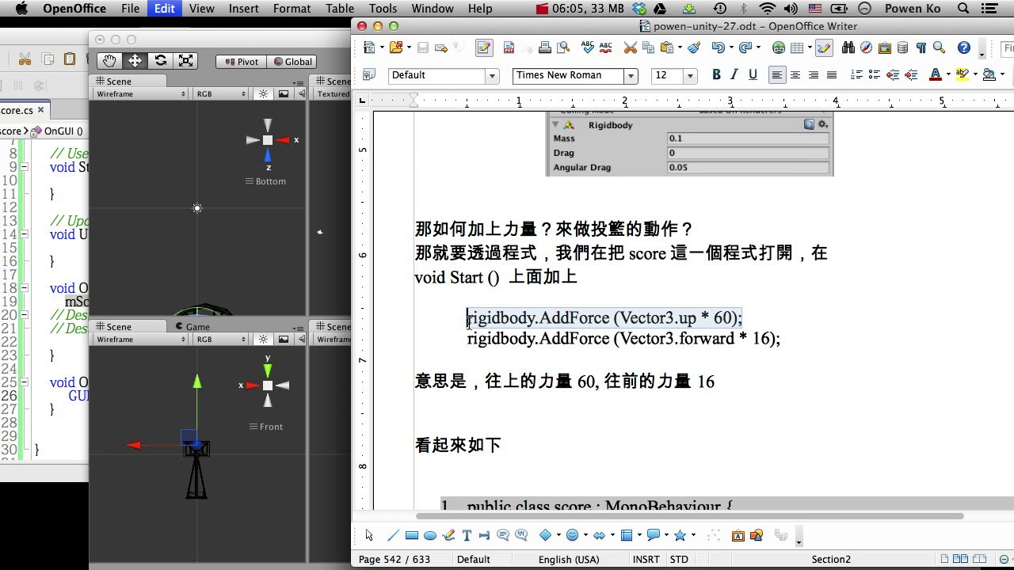
click(62, 44)
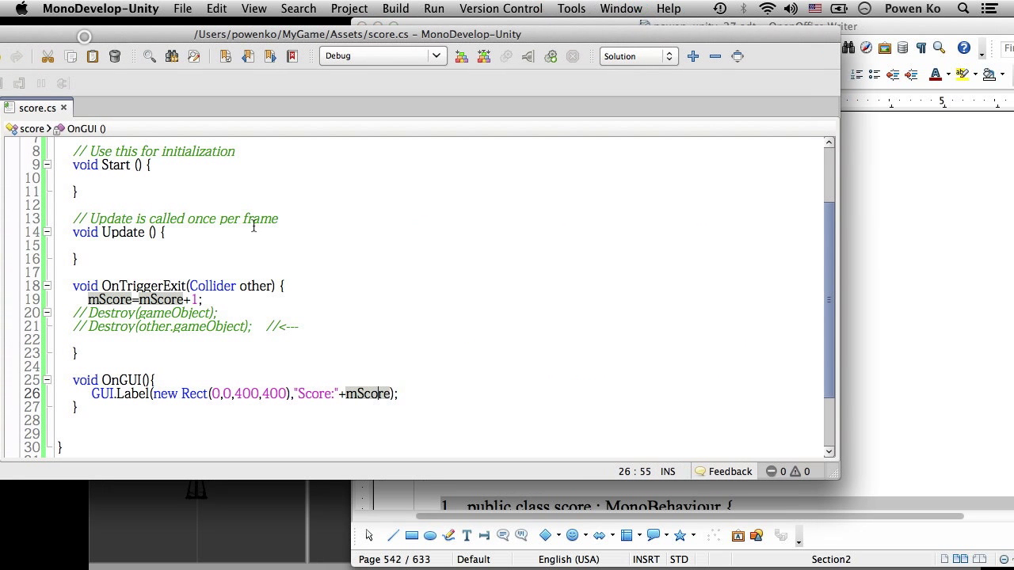
Move the Writer notes aside to the lower right and bring score.cs back in front
click(930, 319)
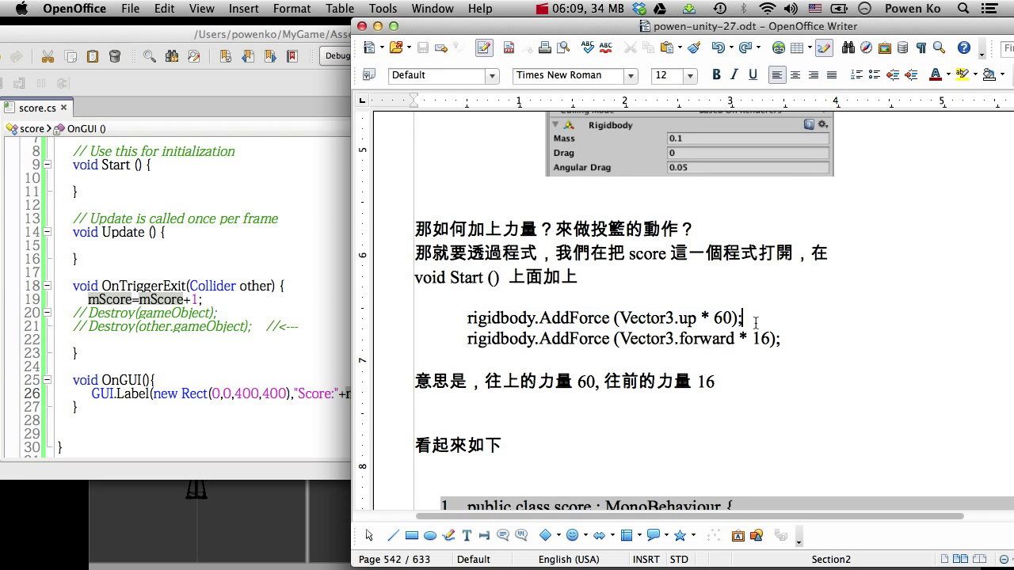
drag(602, 34, 717, 97)
click(325, 239)
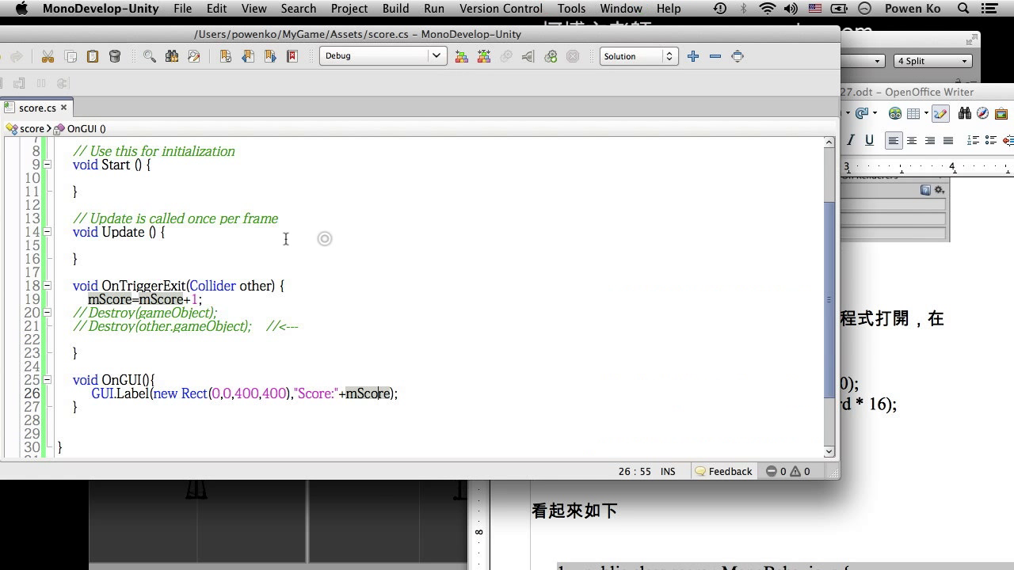
Add rigidbody.AddForce (Vector3.up * 60); on a new line inside Start() and save score.cs
scroll(286, 238, up, 3)
click(171, 253)
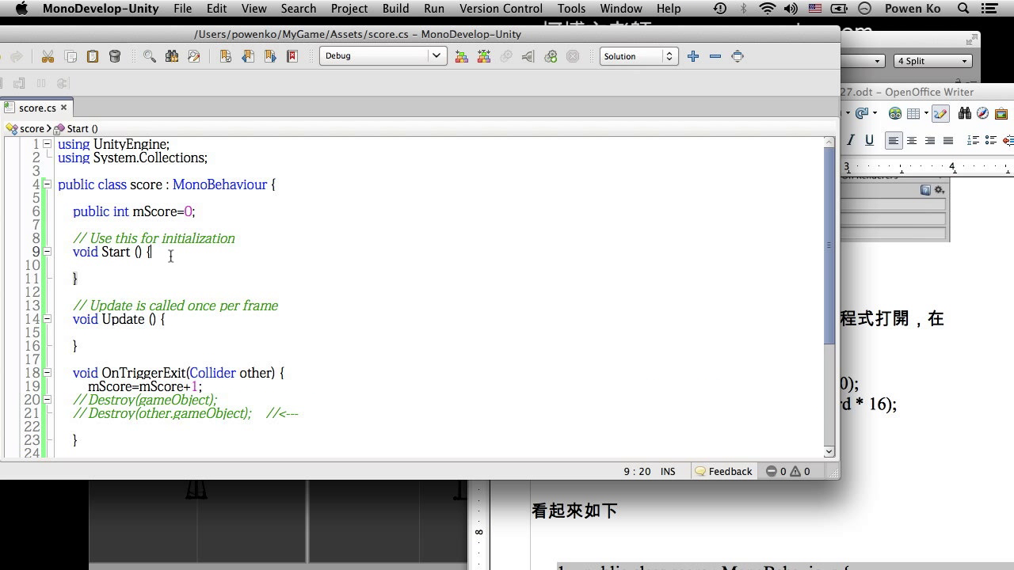
key(Return)
text(rigidbody.AddForce (Vector3.up * 60);)
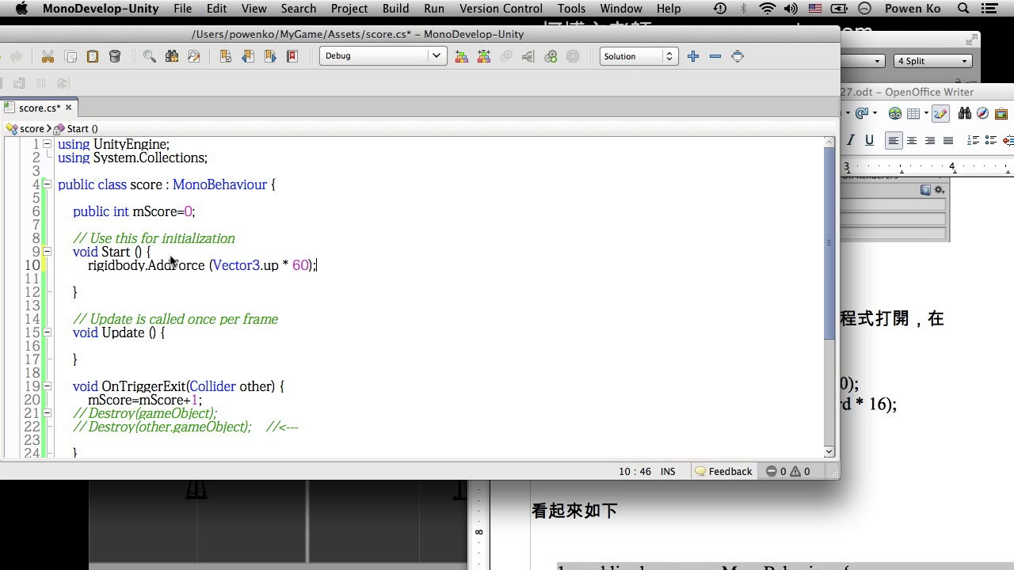
key(super+s)
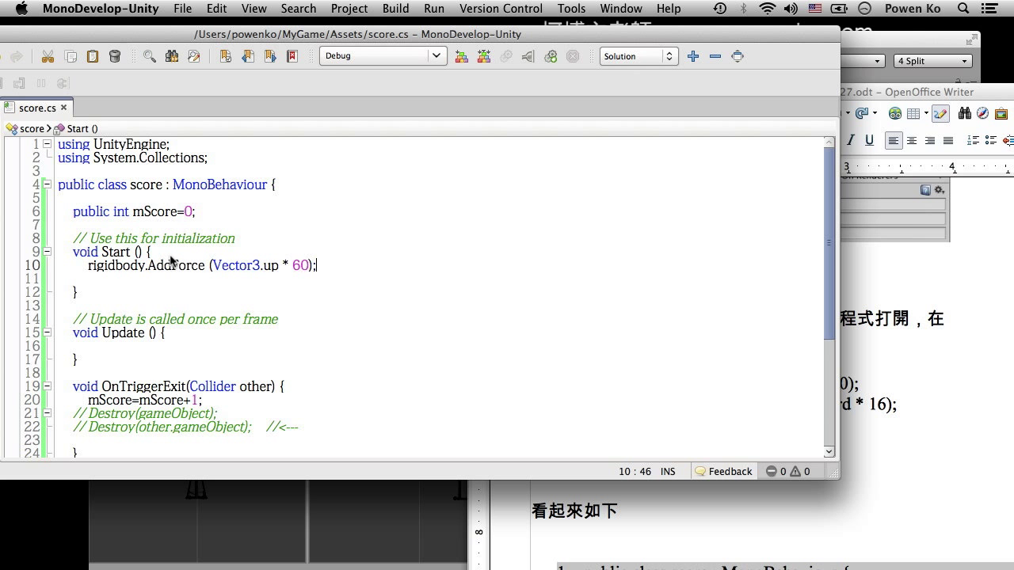
Move Unity right and run the game twice to watch the upward launch, stopping each run
click(405, 505)
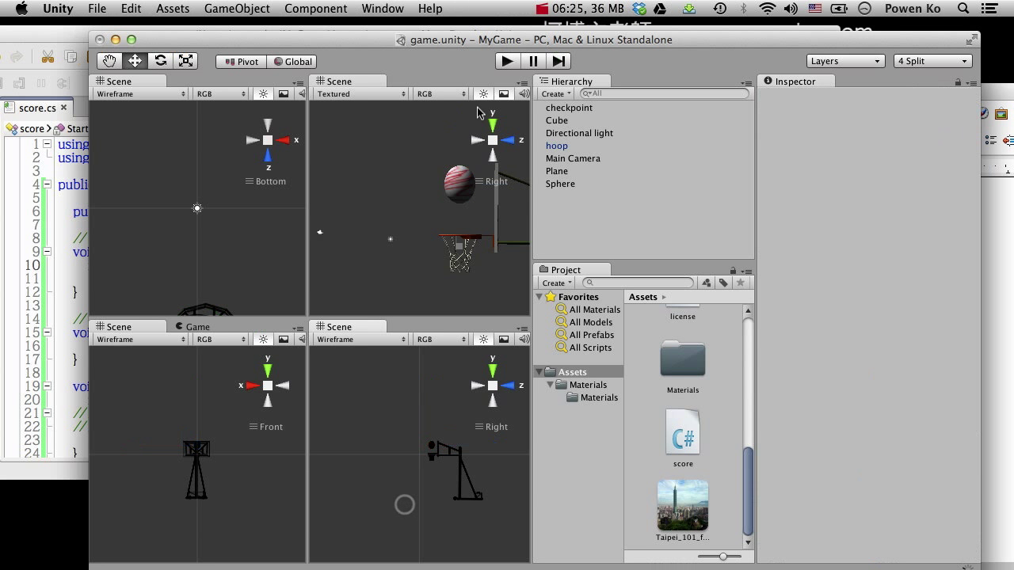
drag(504, 39, 751, 41)
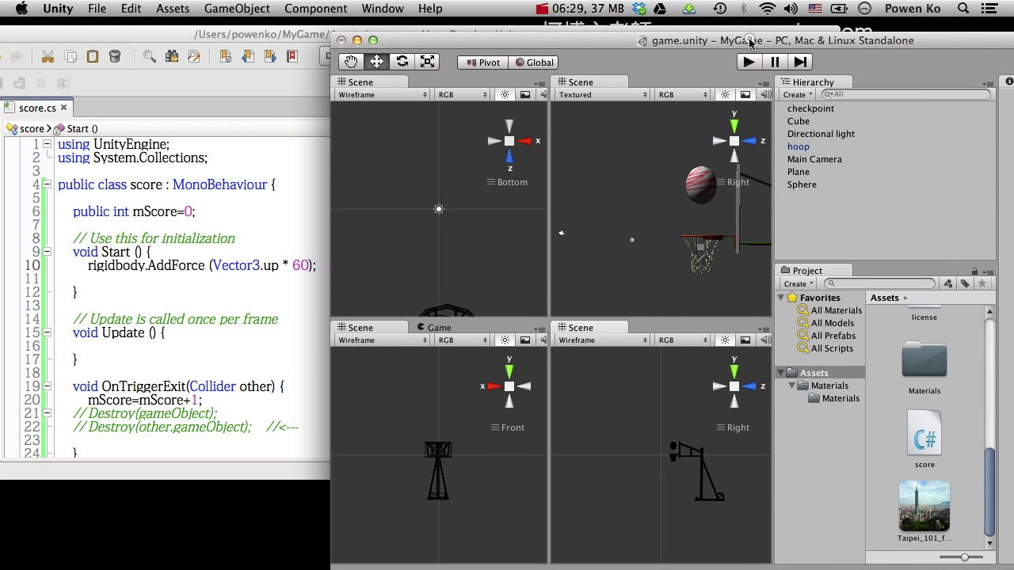
click(749, 62)
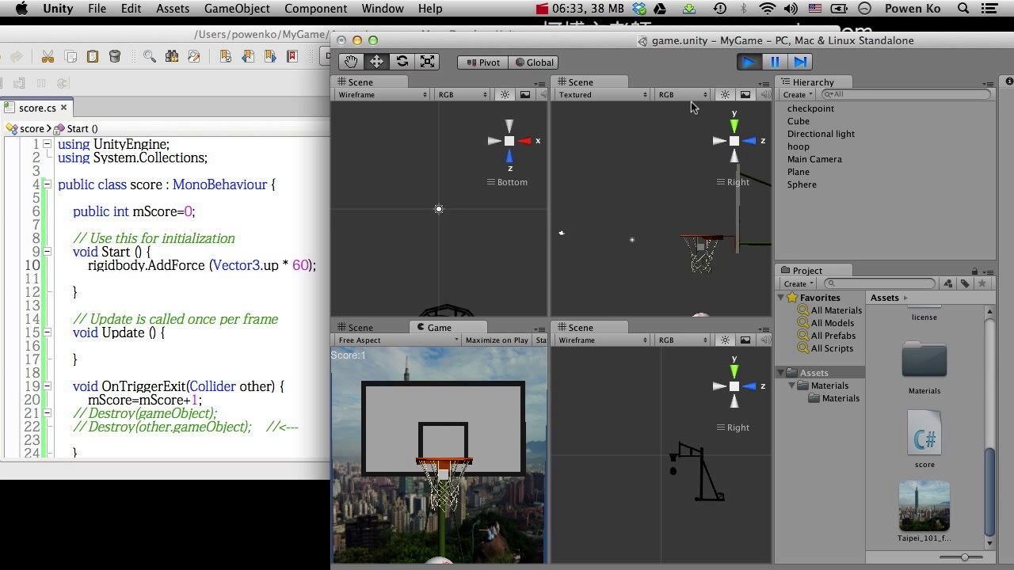
click(748, 63)
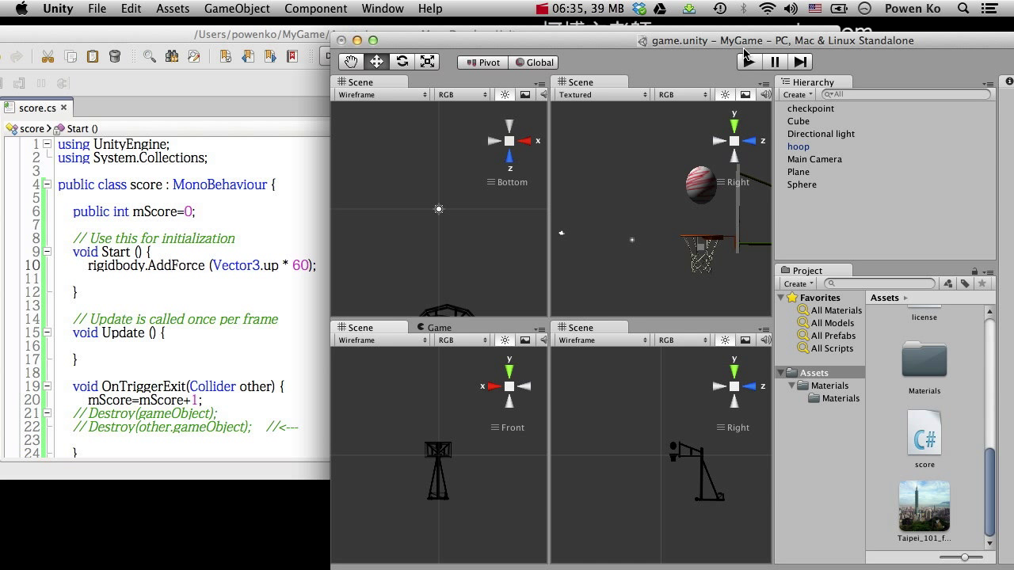
click(749, 63)
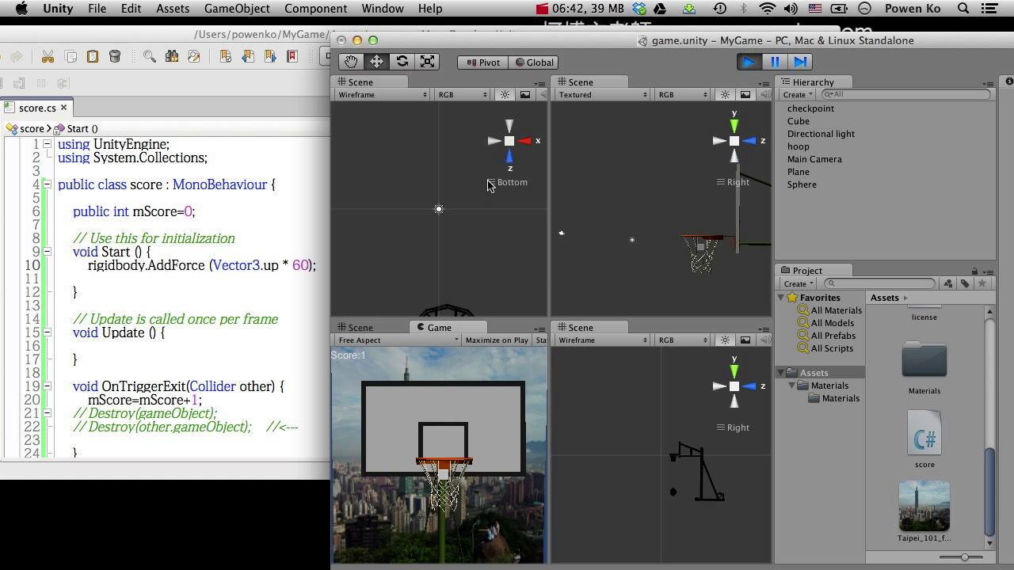
click(748, 63)
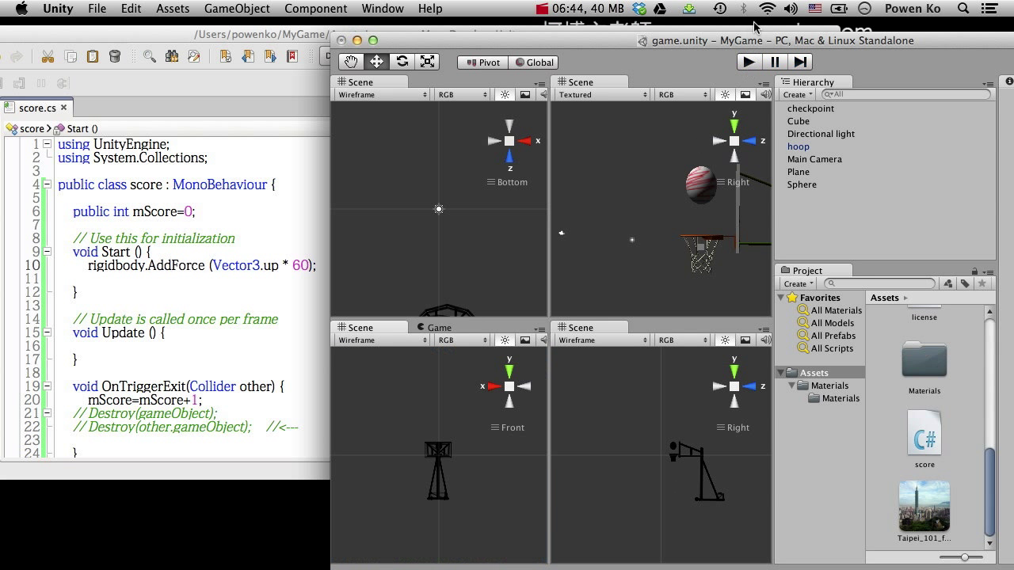
Change the upward force to Vector3.up * 6000 and save score.cs
click(247, 279)
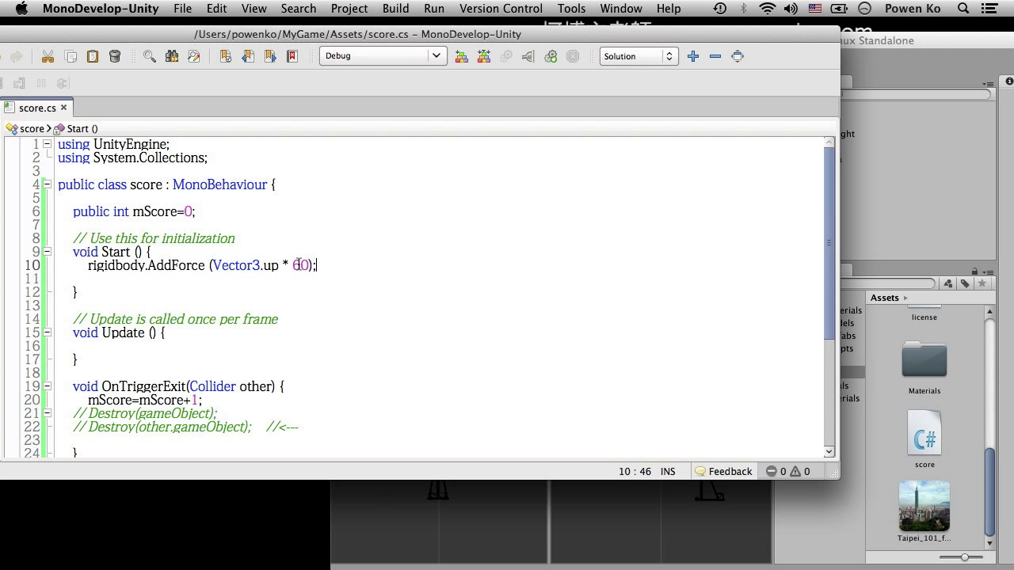
click(301, 267)
text(0)
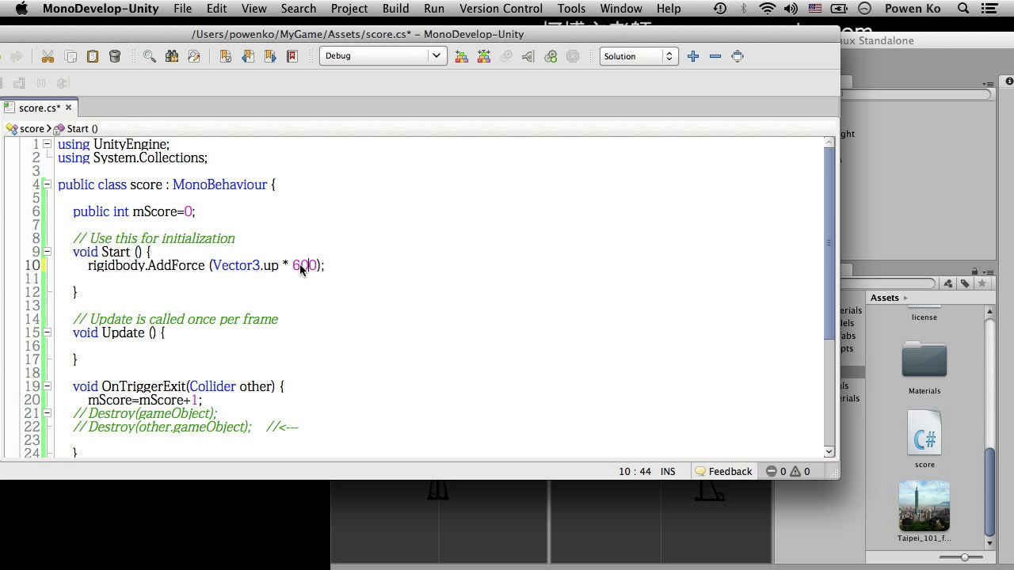
text(0)
key(cmd+s)
Play-test the 6000 force in Unity, then delete two zeros to restore 60
click(865, 59)
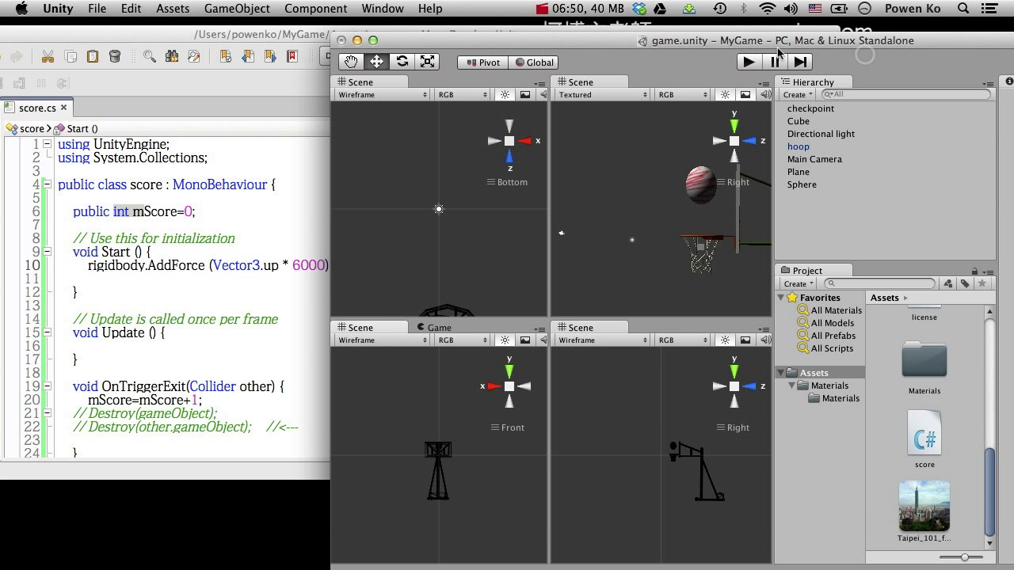
click(748, 62)
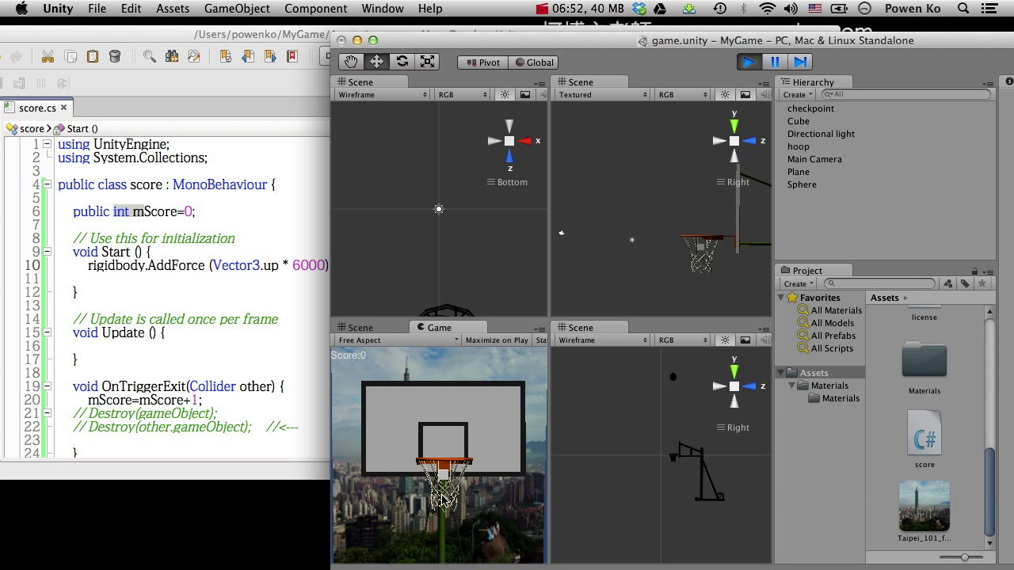
click(741, 63)
click(316, 266)
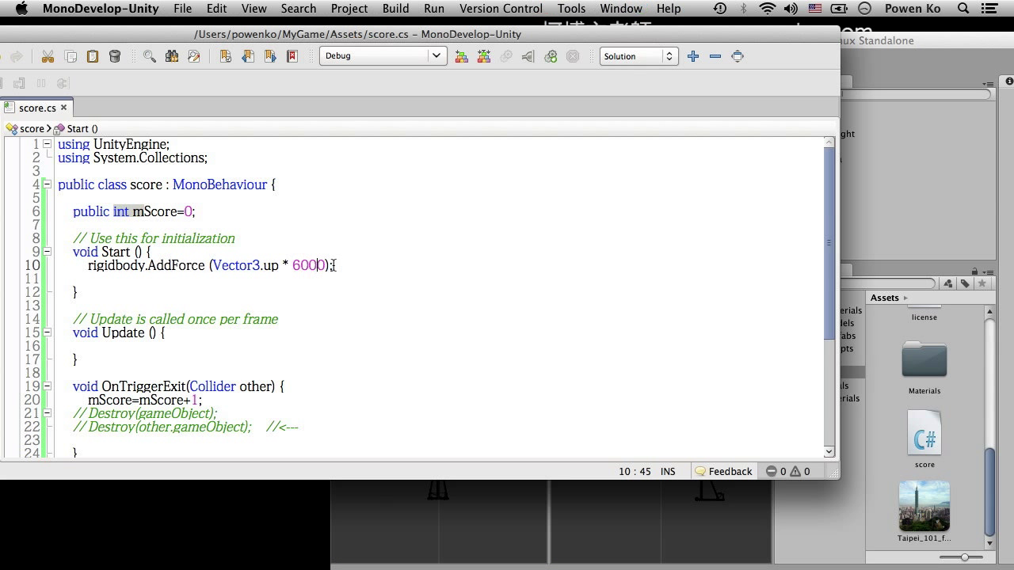
key(BackSpace)
key(BackSpace)
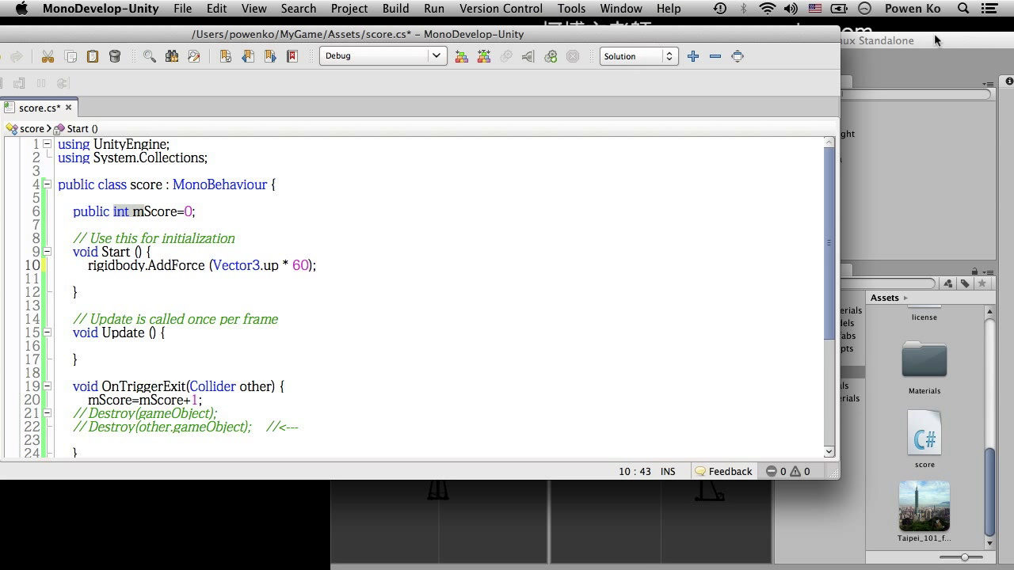
drag(938, 42, 717, 37)
Select the Sphere and change its Rigidbody Mass from 1 to 0.1
click(605, 183)
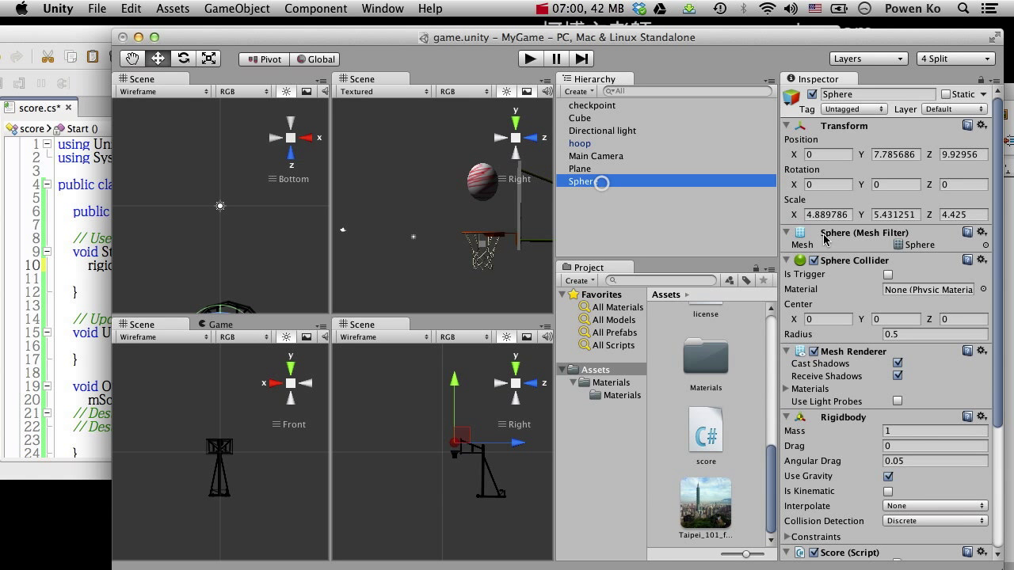
scroll(838, 387, down, 3)
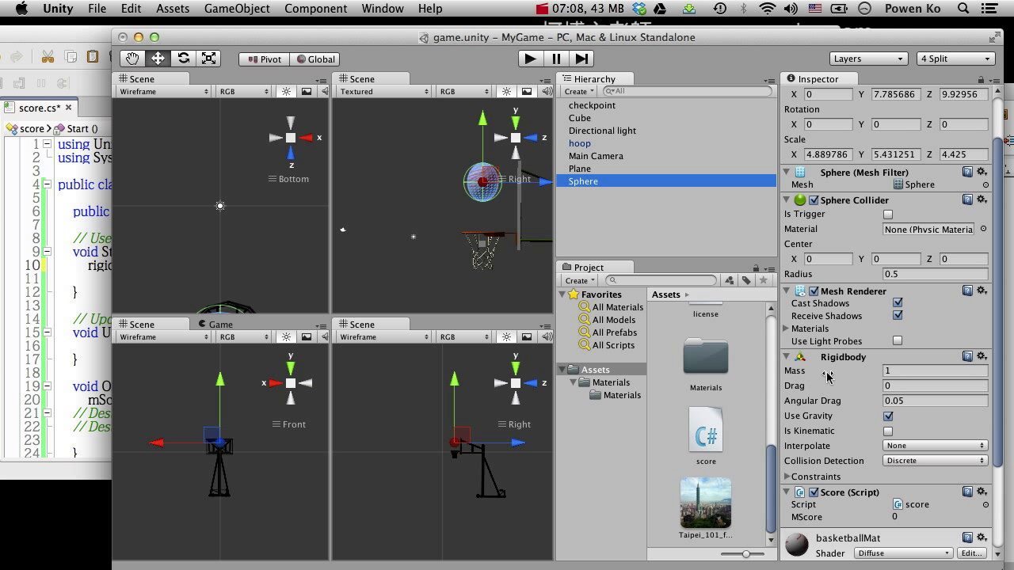
mouse_move(827, 375)
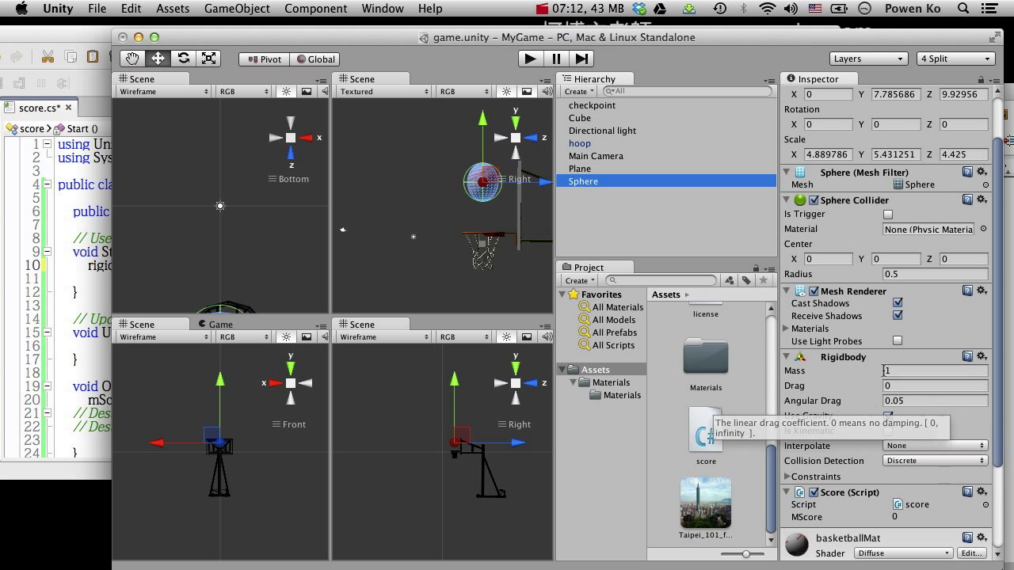
click(889, 369)
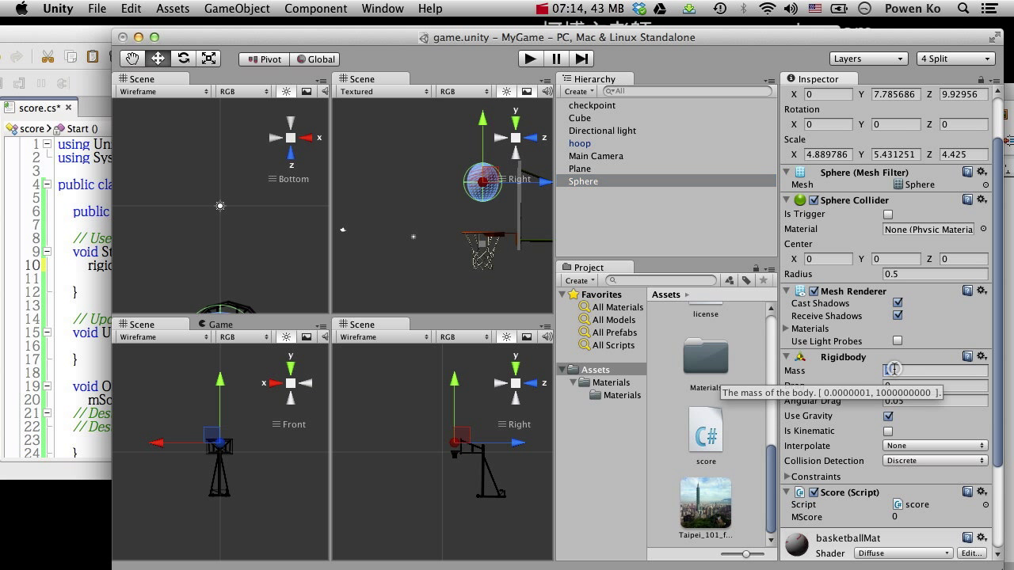
text(0)
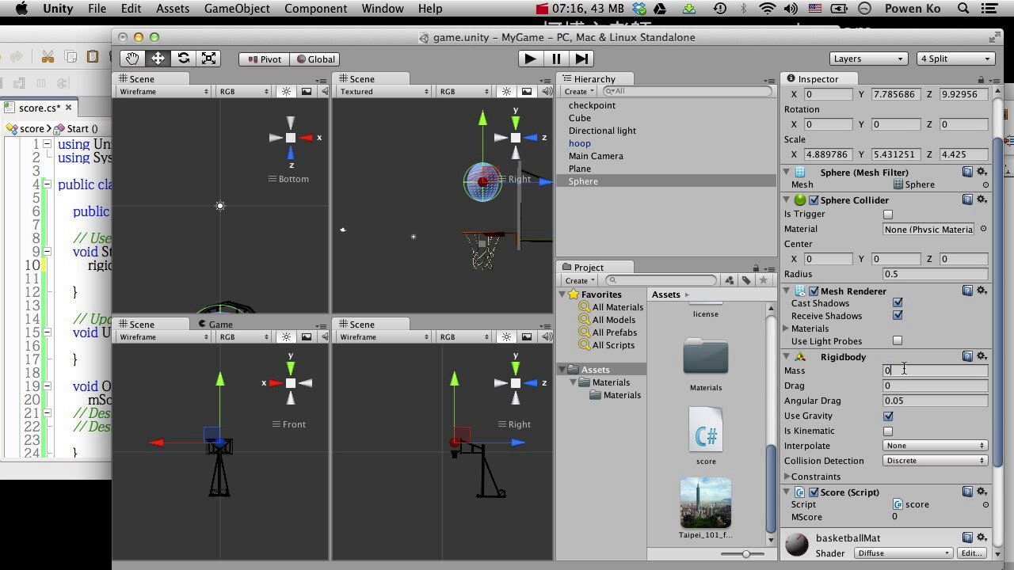
text(.1)
drag(568, 61, 721, 60)
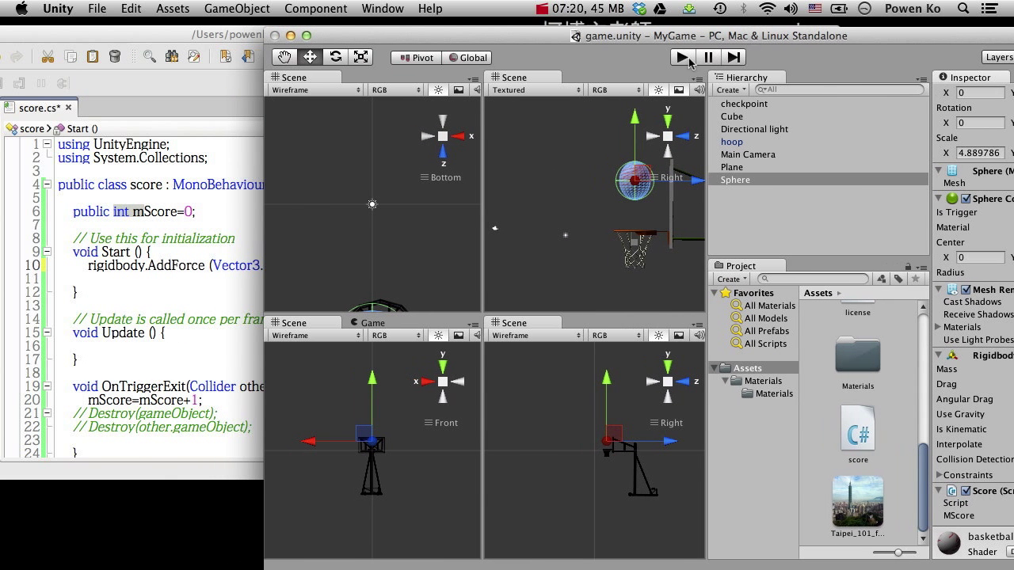
Play-test the 0.1-mass ball, re-save score.cs, and play again until Score reads 1
click(683, 58)
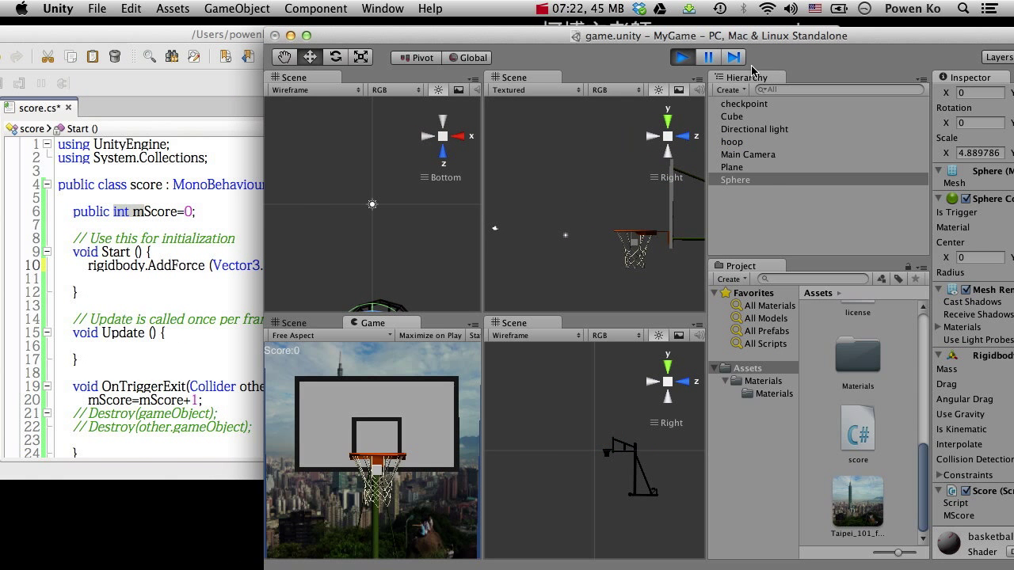
click(682, 57)
click(222, 35)
key(super+s)
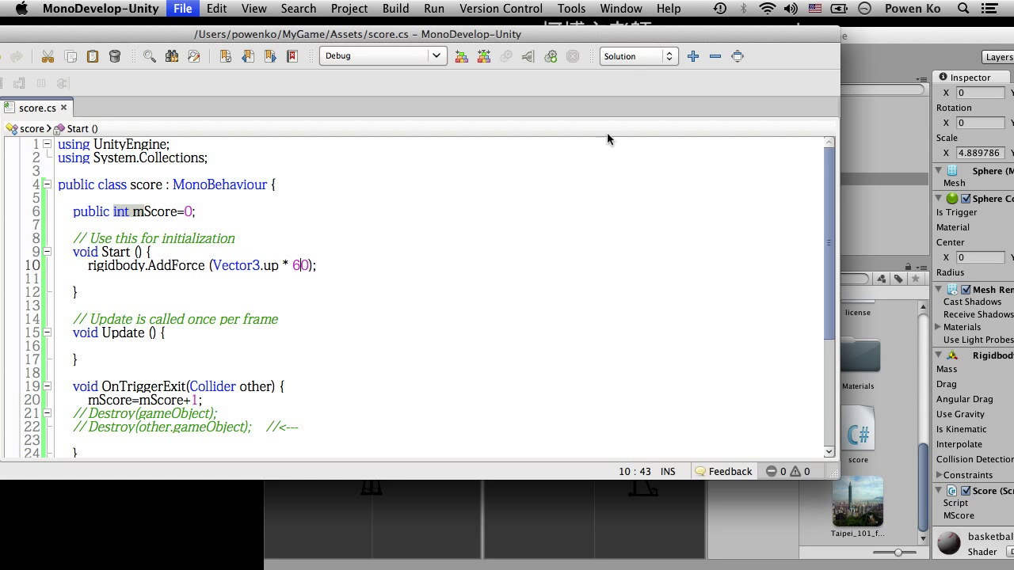
click(907, 75)
click(686, 59)
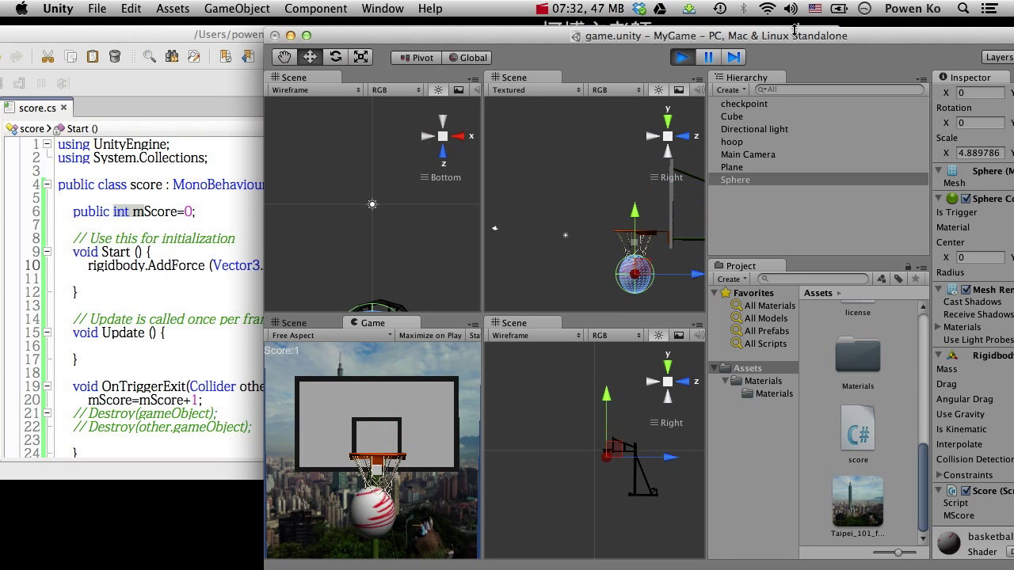
mouse_move(794, 37)
mouse_down()
mouse_move(701, 47)
mouse_move(715, 28)
mouse_up()
click(683, 28)
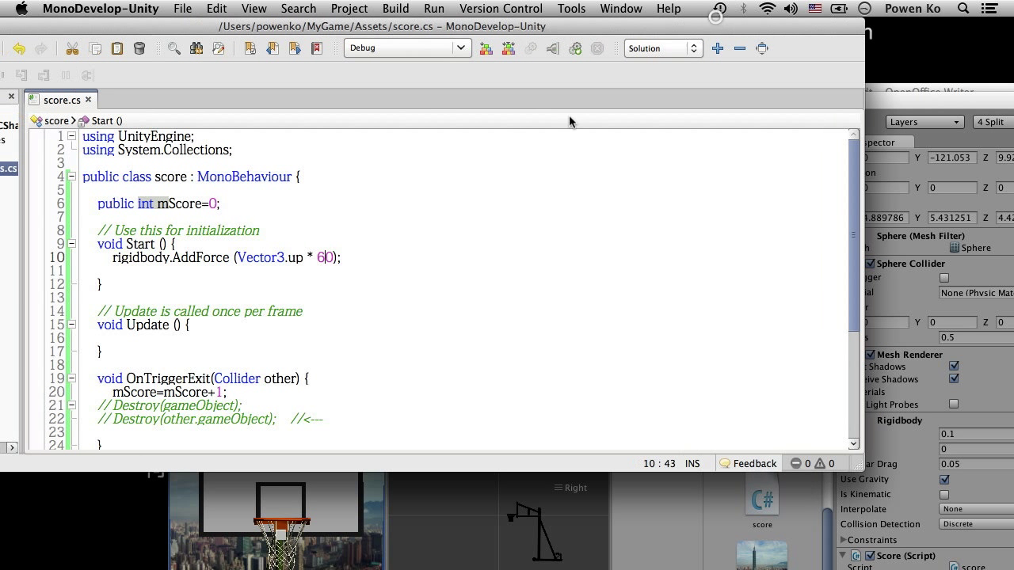
double_click(324, 259)
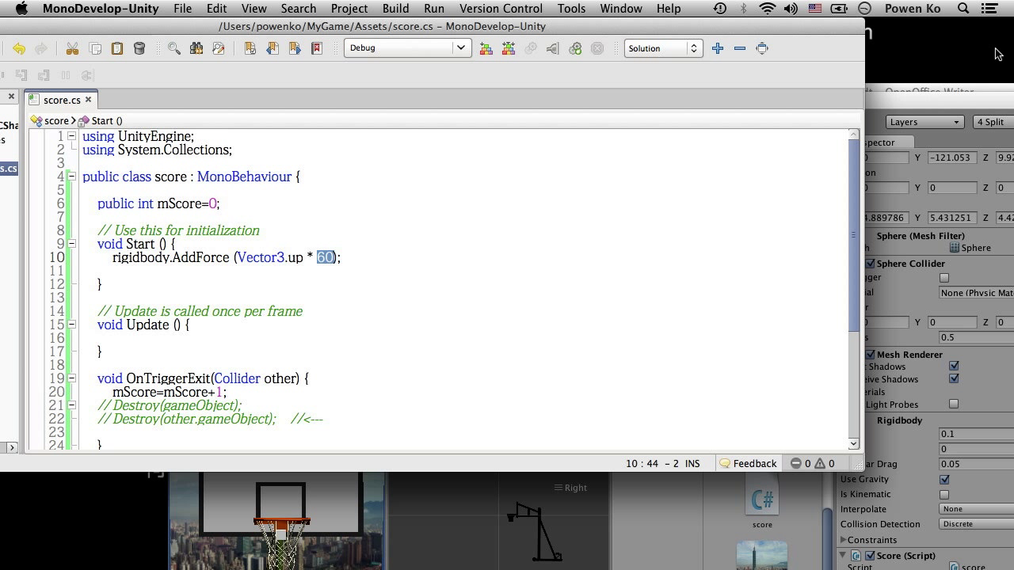
click(962, 102)
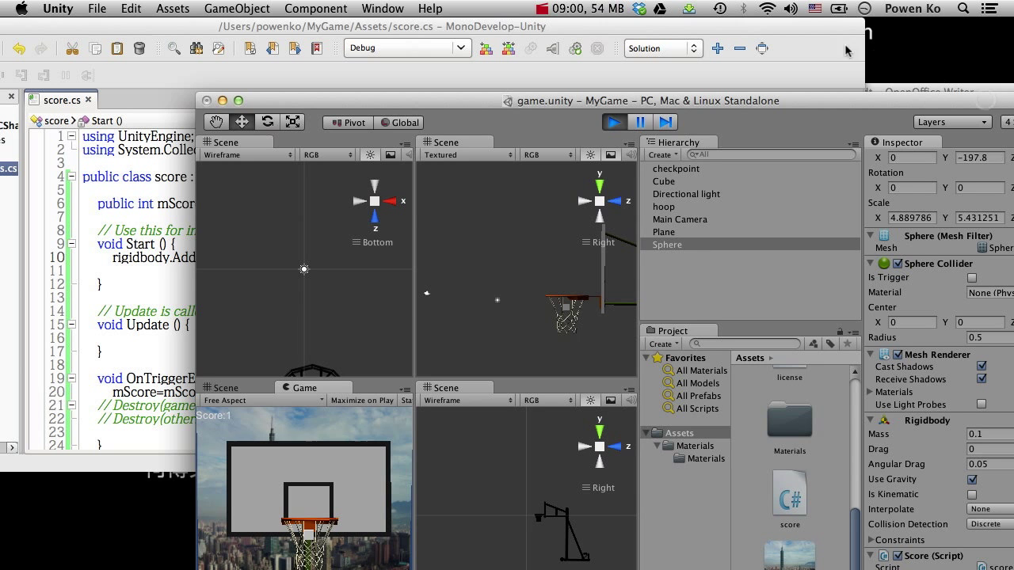
drag(831, 32, 811, 39)
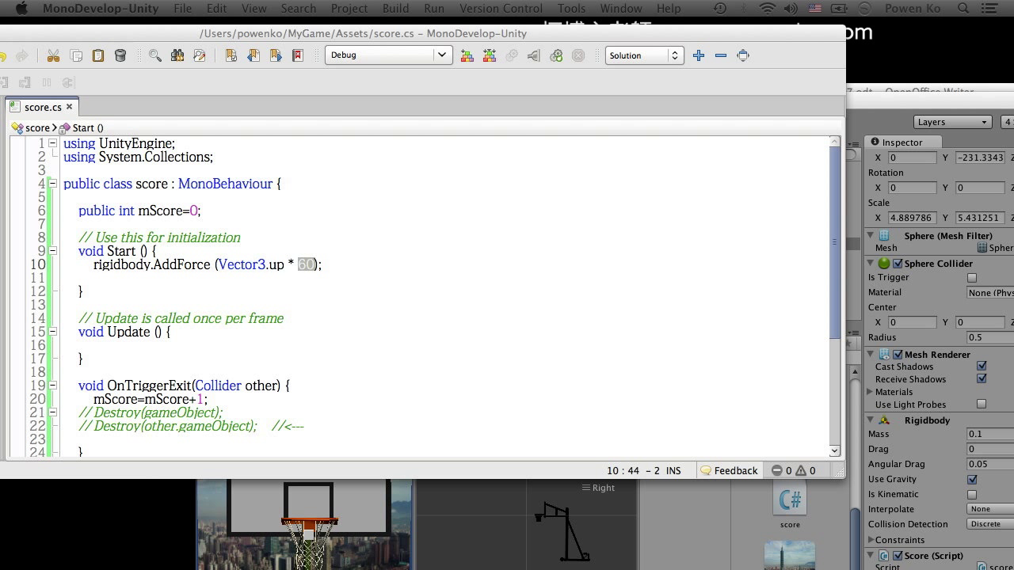
click(911, 92)
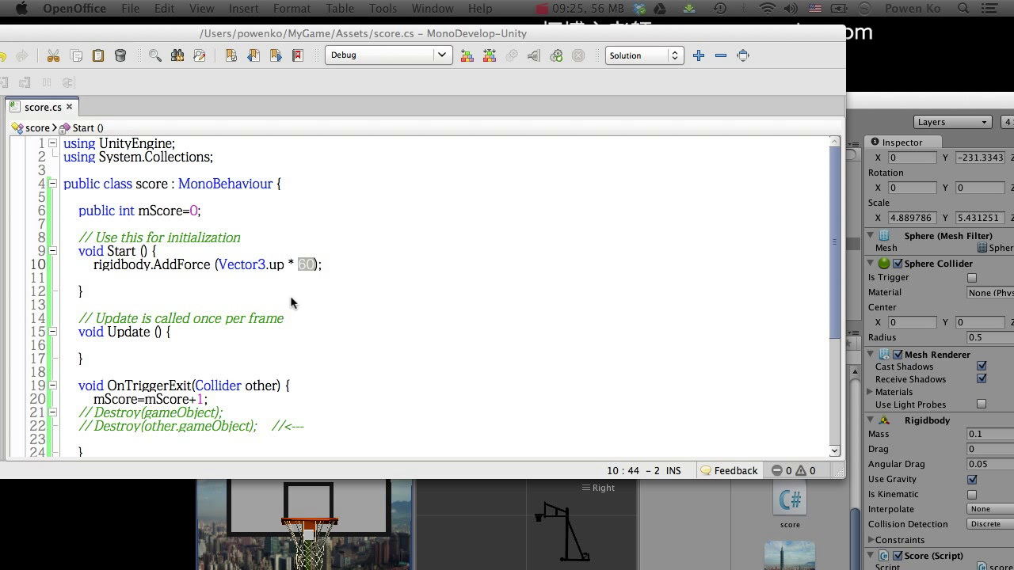
click(316, 264)
click(379, 316)
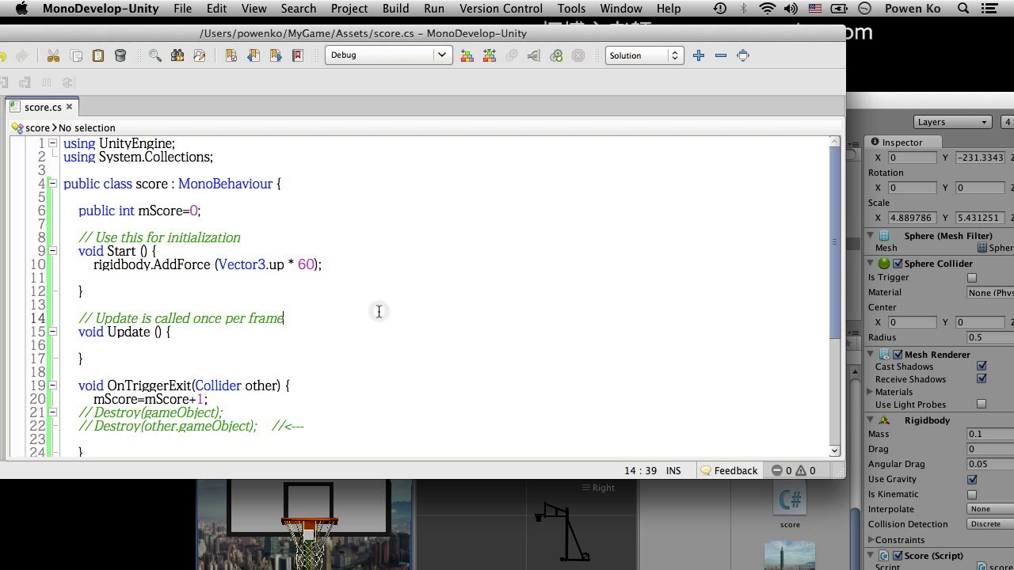
click(420, 284)
click(307, 278)
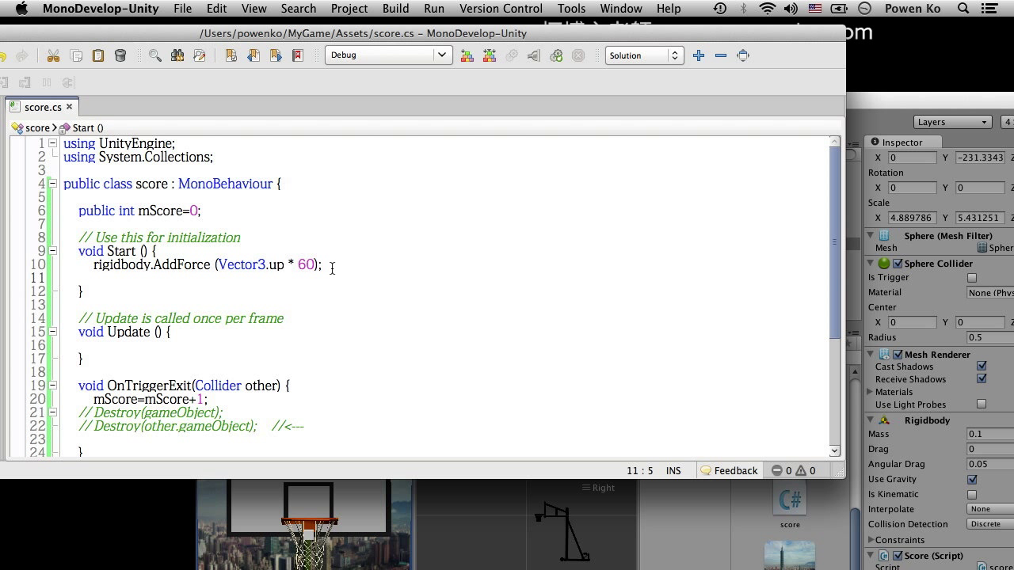
drag(332, 268, 332, 255)
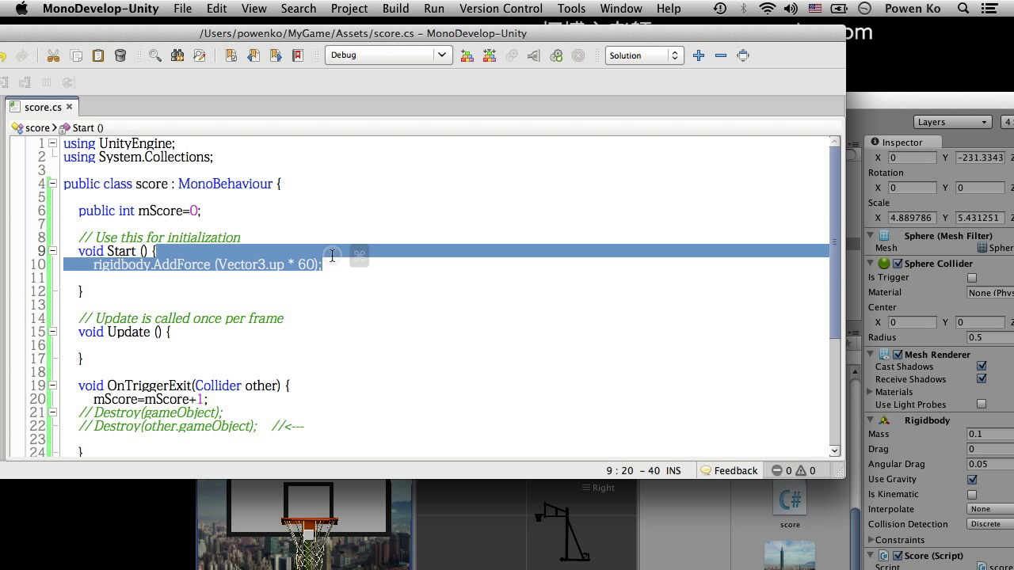
Duplicate the AddForce line, changing it to Vector3.forward with force 16
key(super+v)
key(super+v)
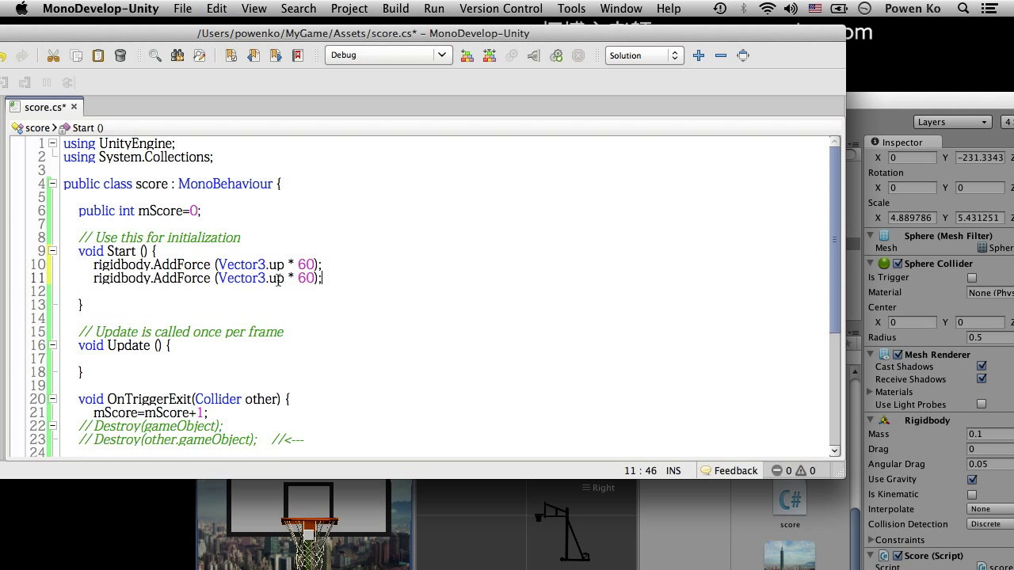
key(Left)
key(Left)
key(Left)
key(shift+Left)
key(shift+Left)
key(BackSpace)
key(BackSpace)
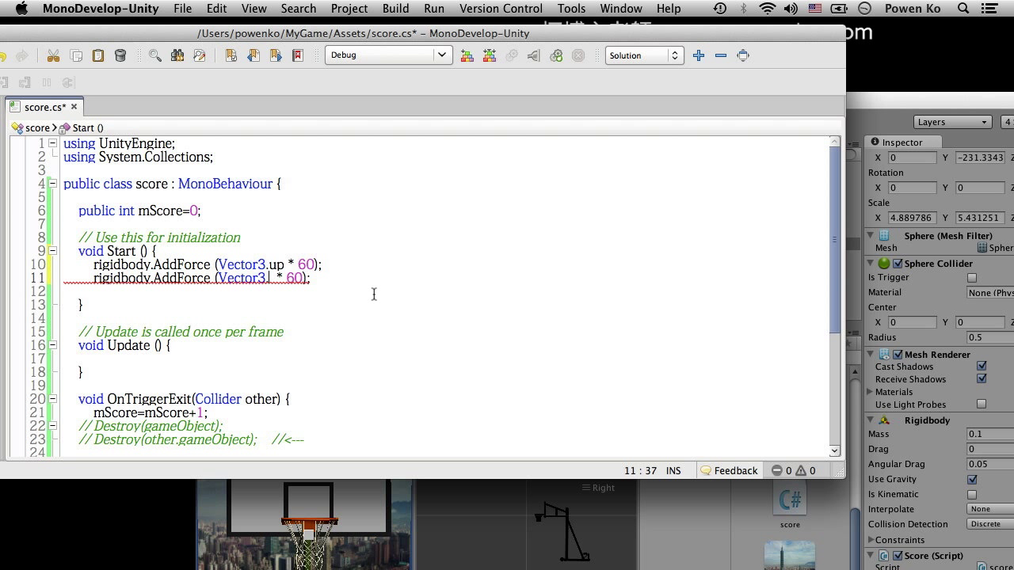
text(.f)
text(or)
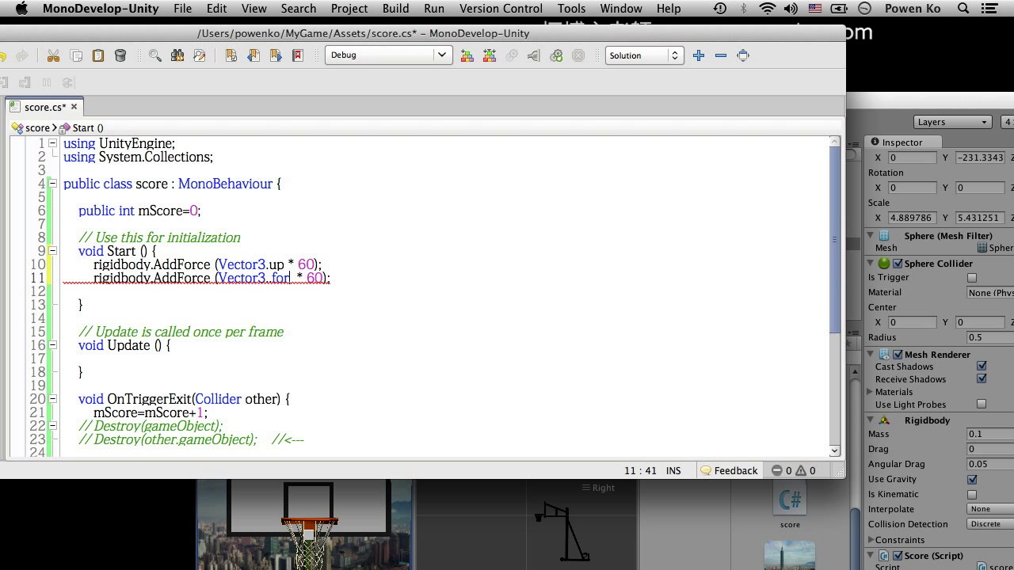
text(ward)
key(Right)
key(Right)
key(Right)
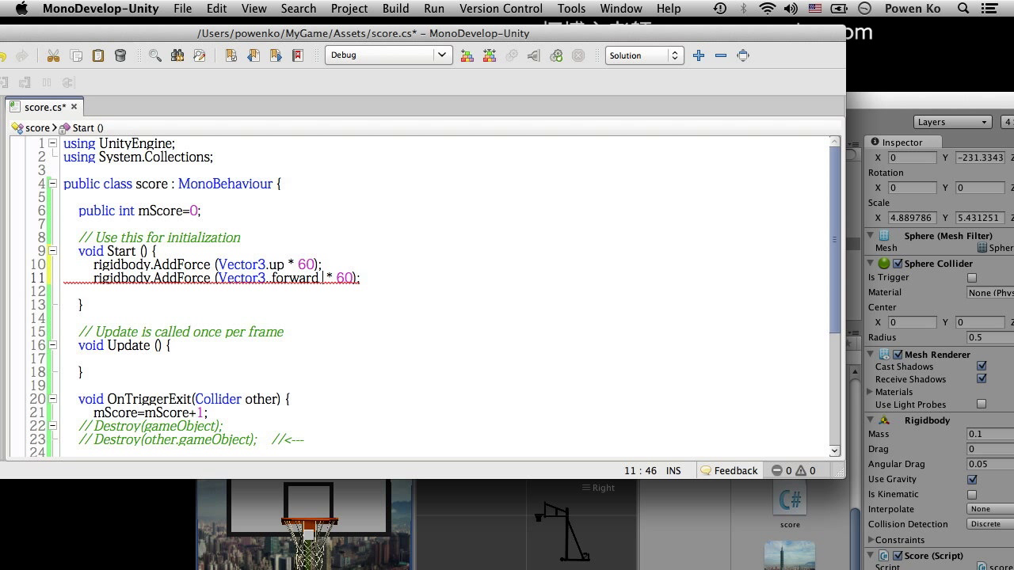
key(Right)
Correct the mistyped direction name to forward and save score.cs
key(Right)
key(Right)
key(BackSpace)
key(BackSpace)
text(1)
text(6)
key(Left)
key(Left)
key(Left)
key(Left)
key(Left)
key(Left)
key(Left)
key(Left)
key(Left)
key(Right)
key(Right)
key(BackSpace)
key(BackSpace)
key(BackSpace)
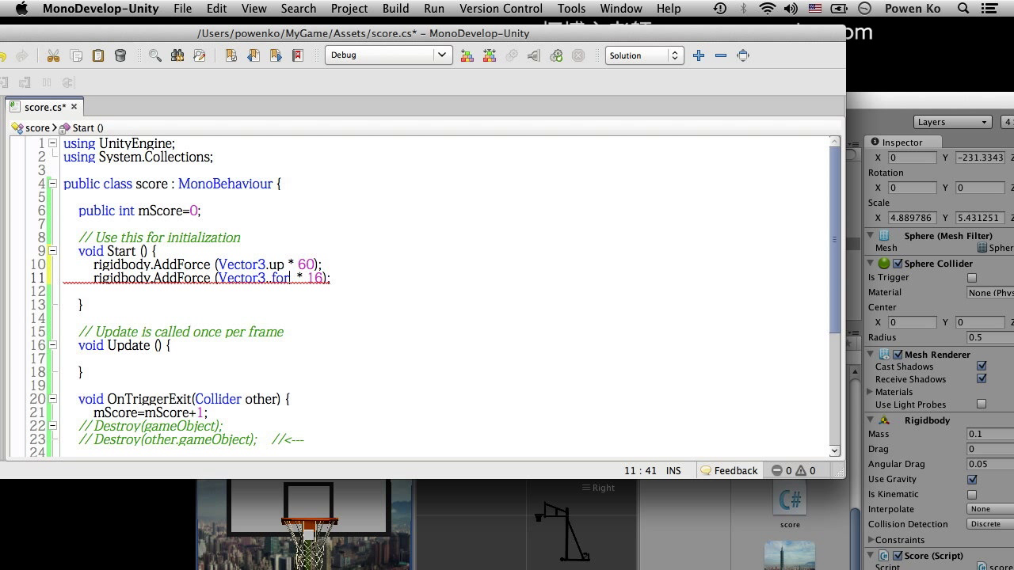
key(BackSpace)
key(BackSpace)
key(BackSpace)
text(f)
text(orwar)
text(d)
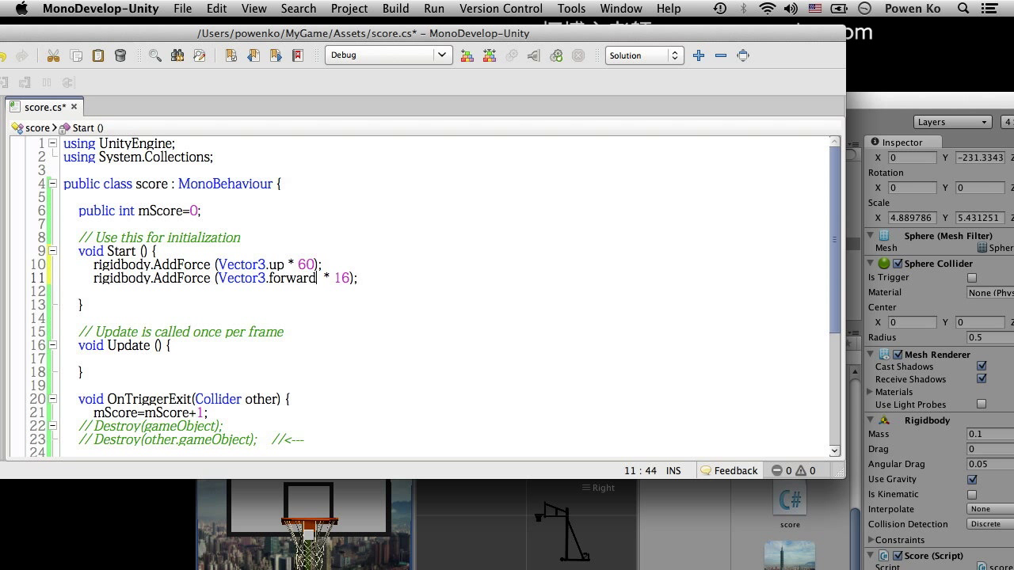
key(ctrl+s)
click(373, 294)
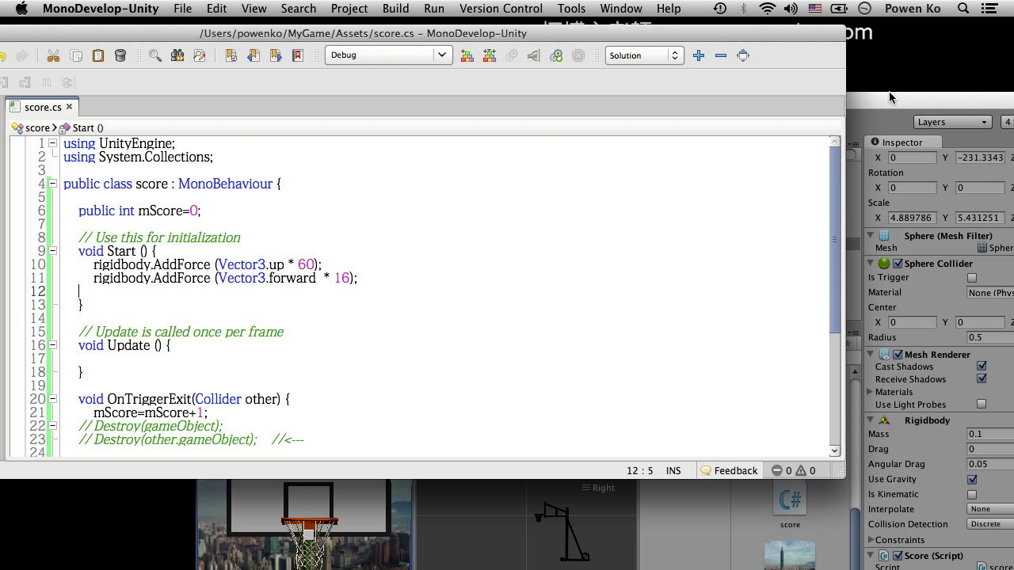
Play the game to watch the up-and-forward shot, then place Unity beside the script
click(889, 91)
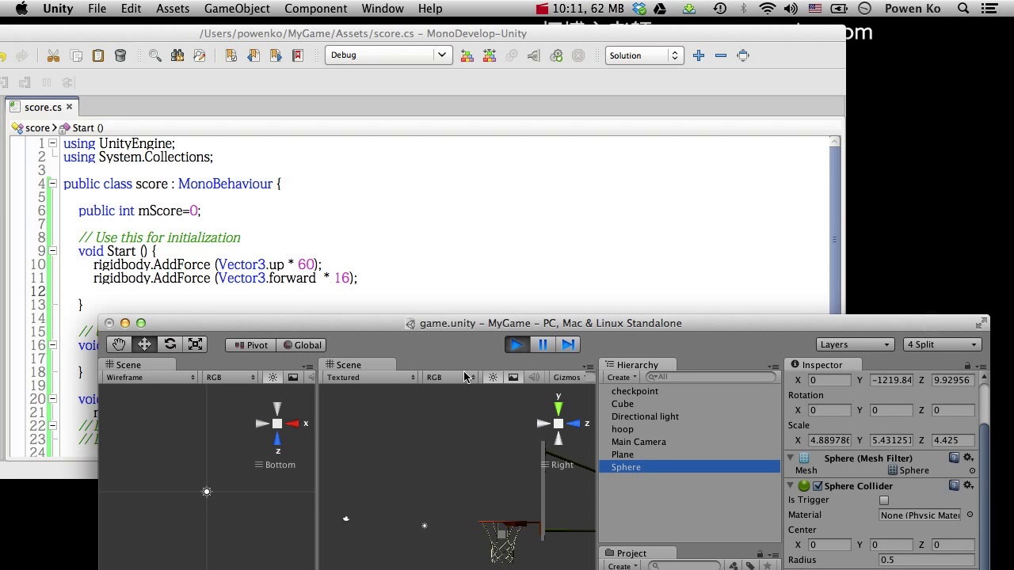
click(516, 346)
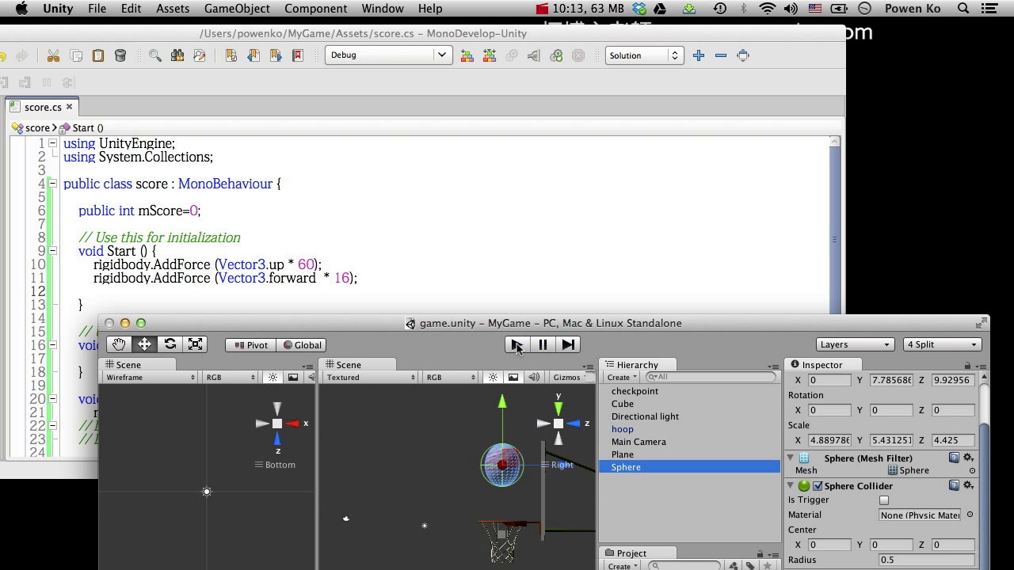
click(516, 345)
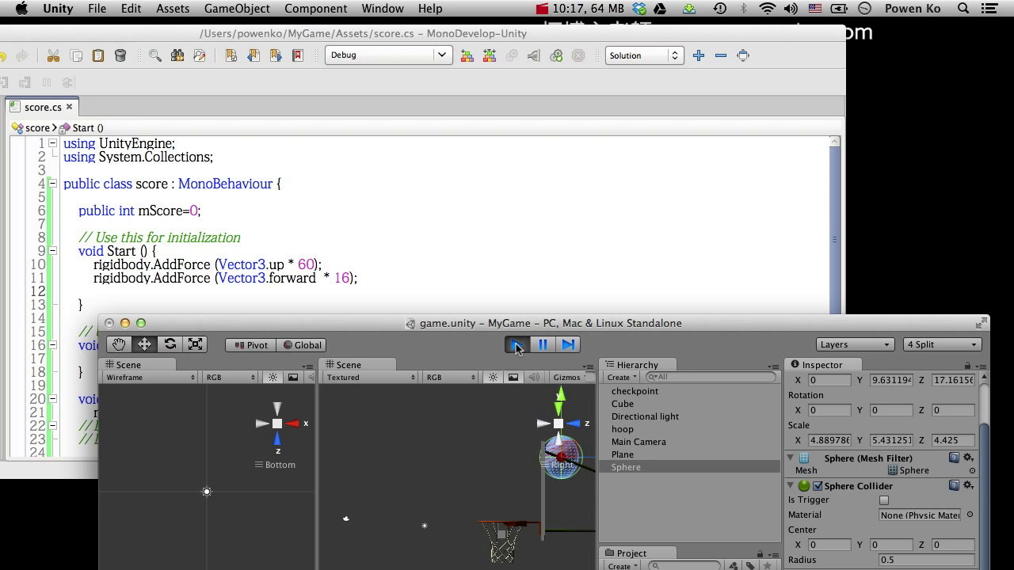
click(515, 346)
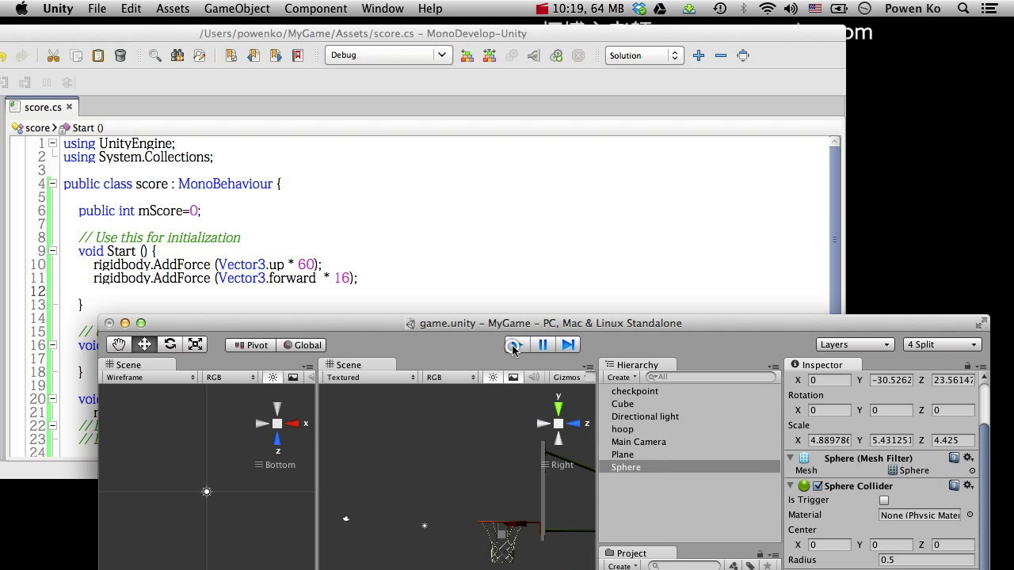
mouse_move(532, 326)
mouse_down()
mouse_move(625, 331)
mouse_move(871, 111)
mouse_up()
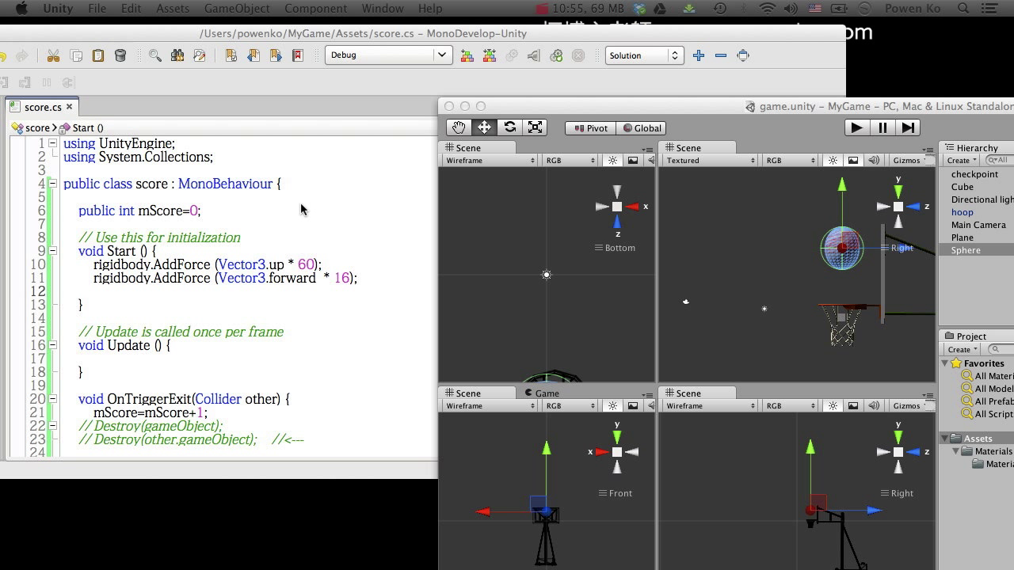
click(365, 181)
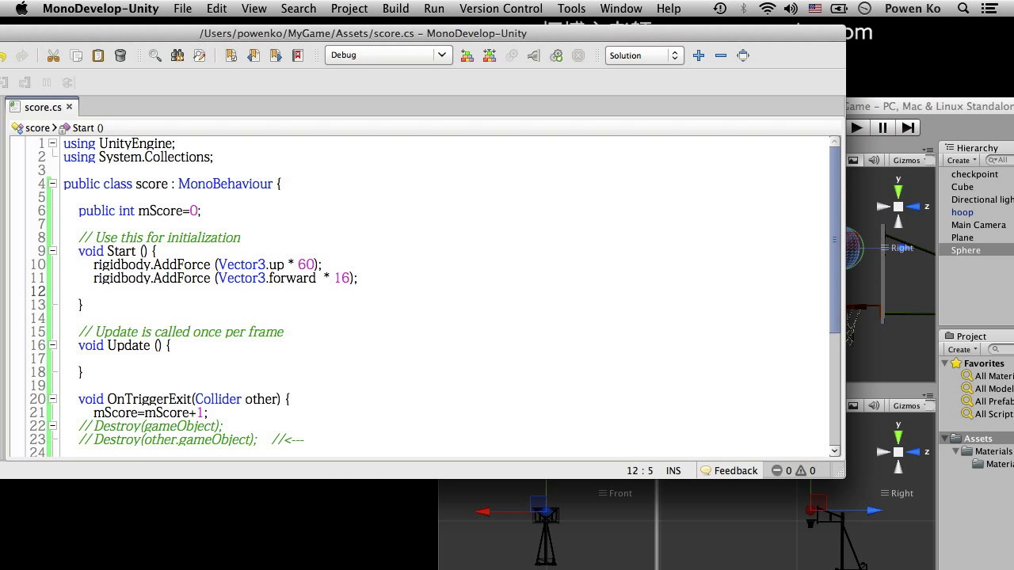
Play-test the shot with both forces (Score:0), then select checkpoint in the Hierarchy
click(924, 106)
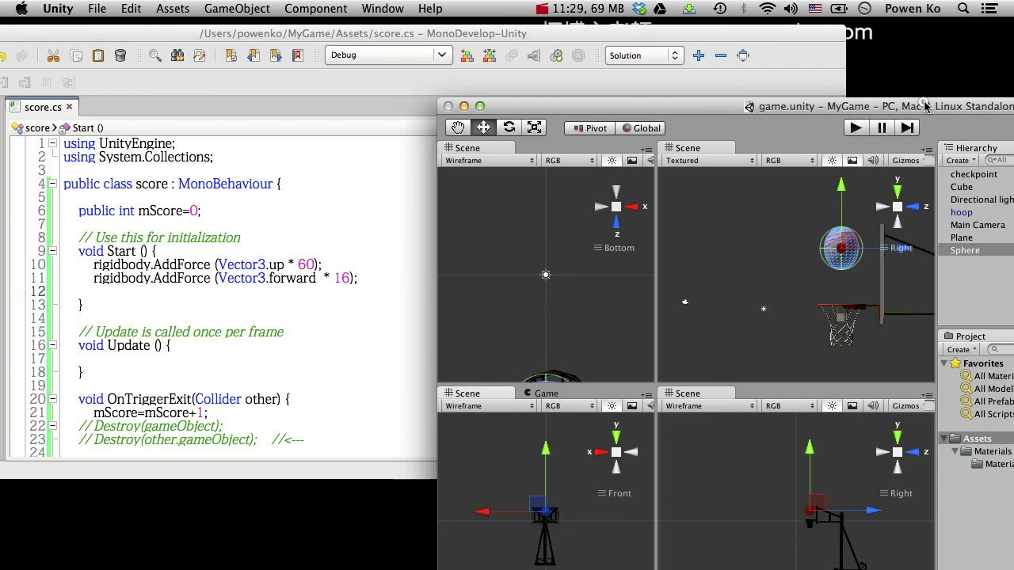
drag(924, 106, 707, 71)
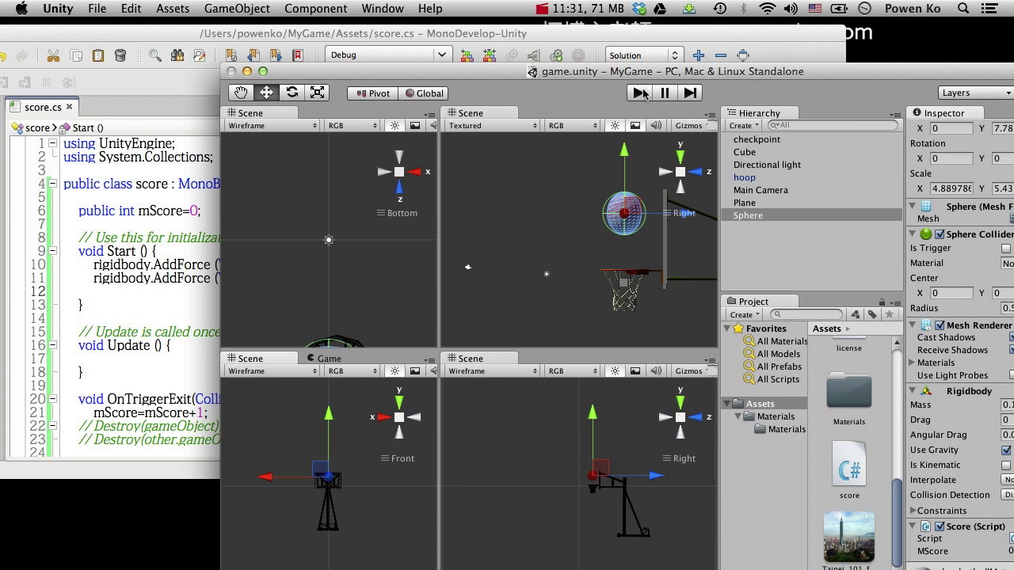
click(642, 94)
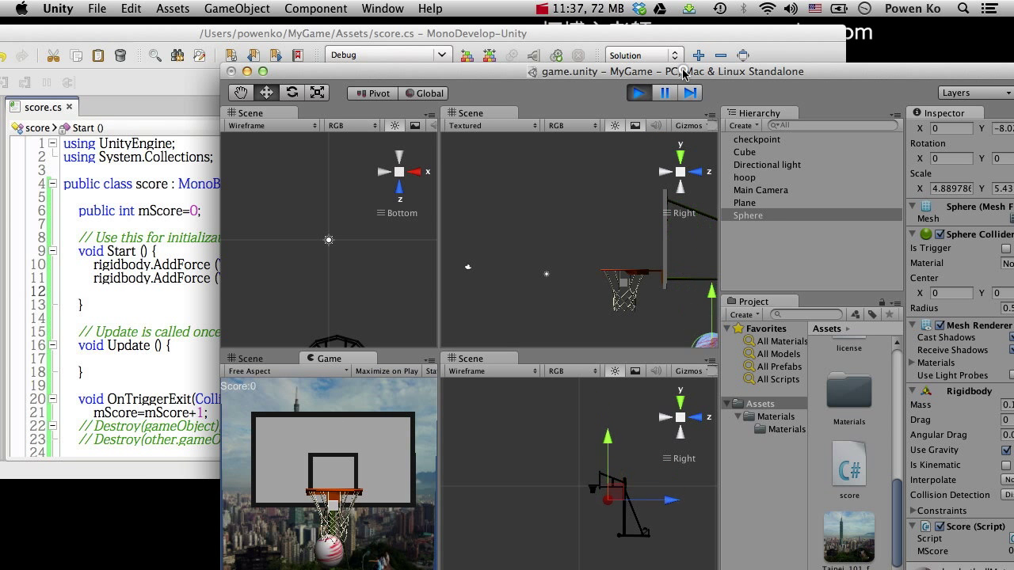
drag(684, 74, 676, 76)
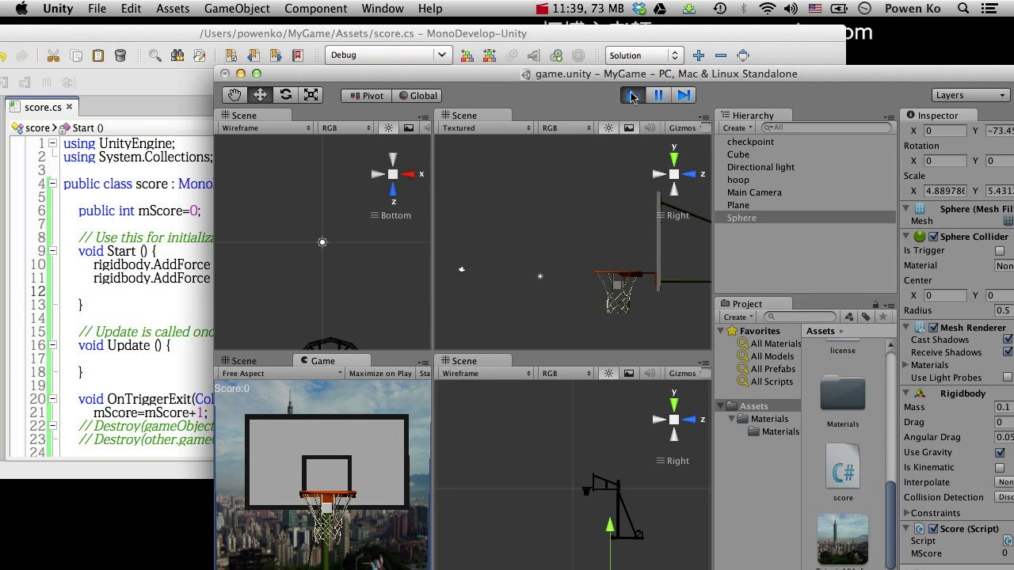
click(632, 95)
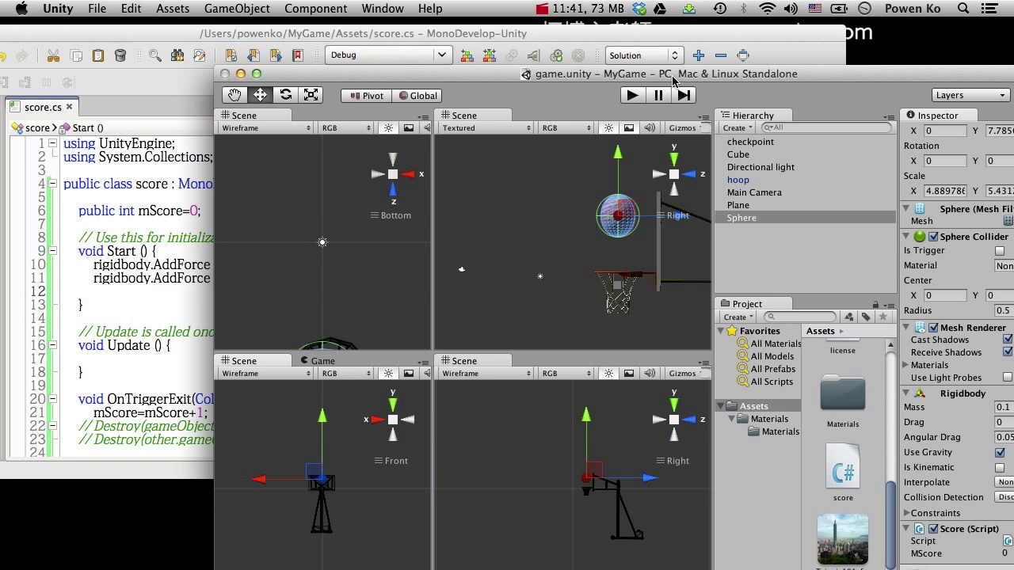
drag(674, 79, 519, 66)
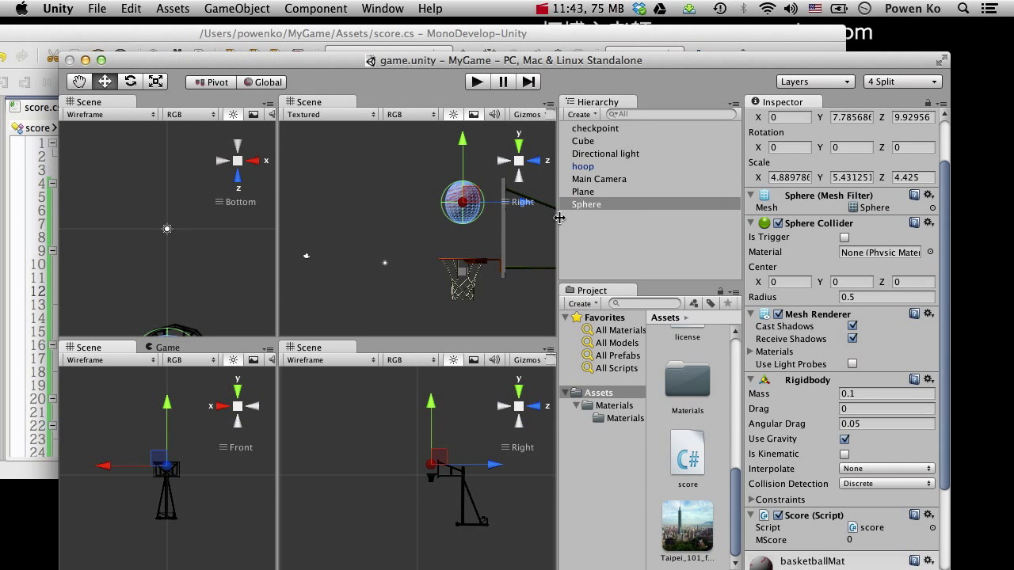
click(604, 129)
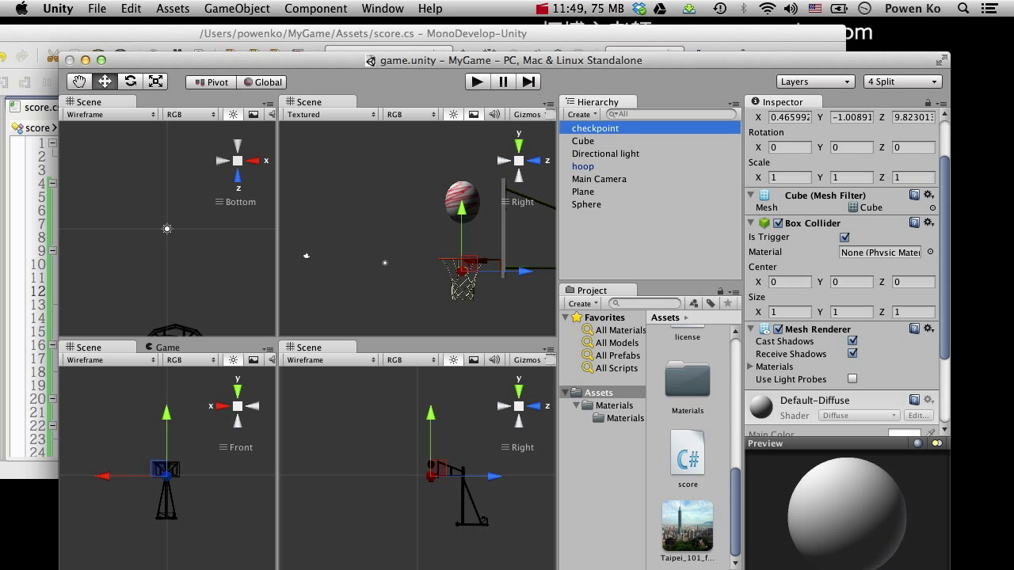
Test the game with the checkpoint's Box Collider Is Trigger unchecked, then re-check it
scroll(885, 303, down, 1)
scroll(885, 303, down, 3)
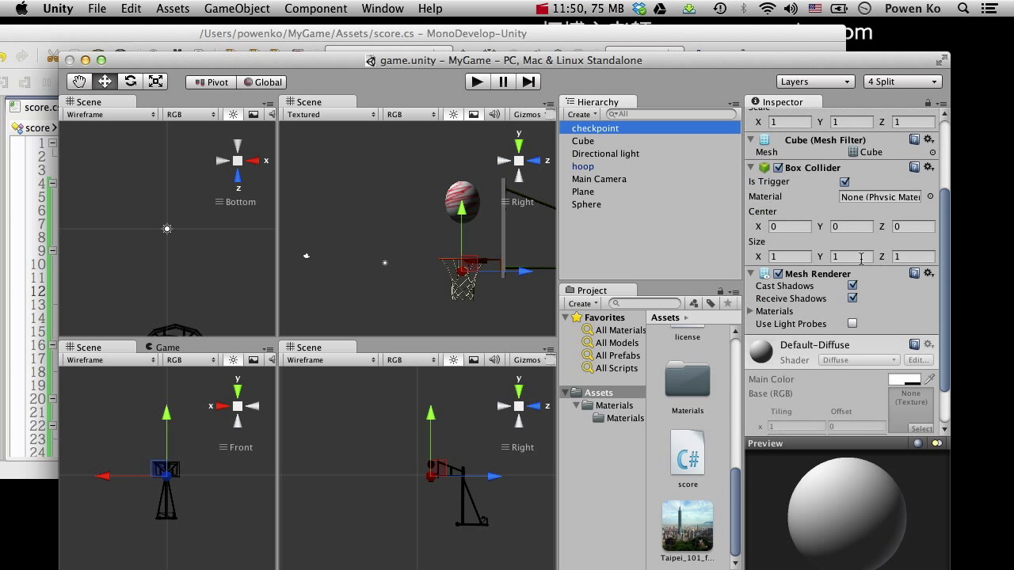
click(845, 182)
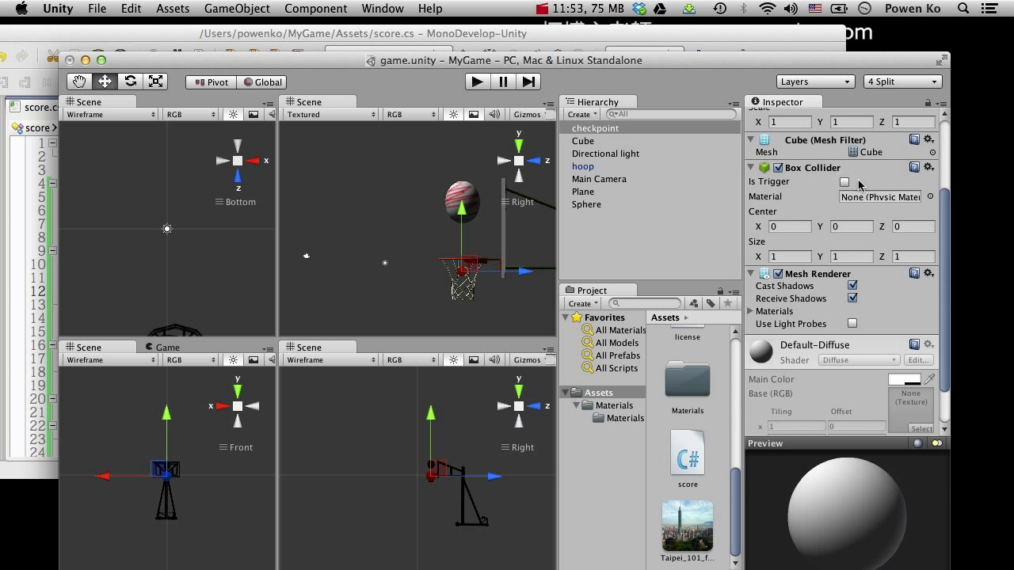
click(475, 81)
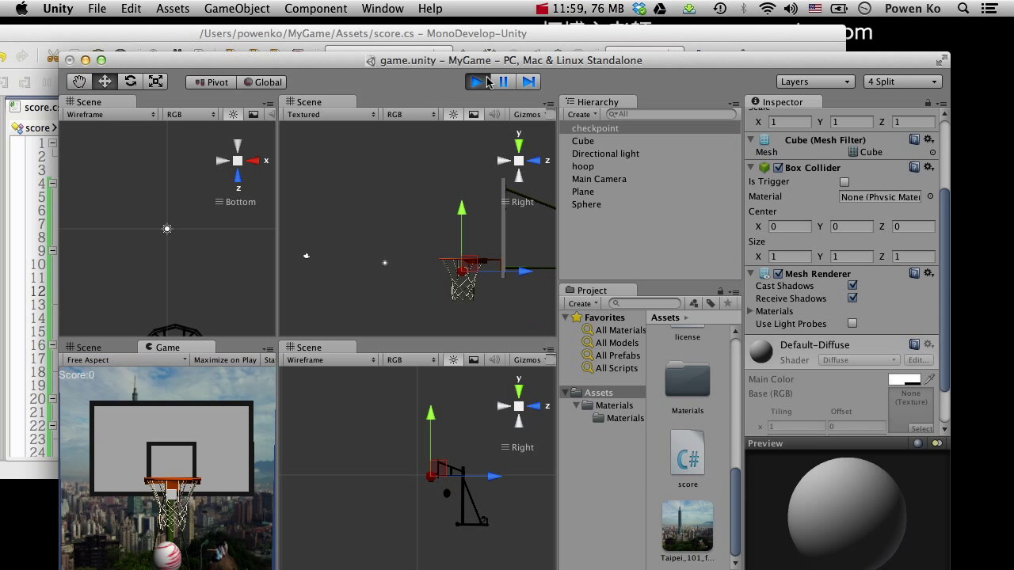
click(483, 82)
click(845, 181)
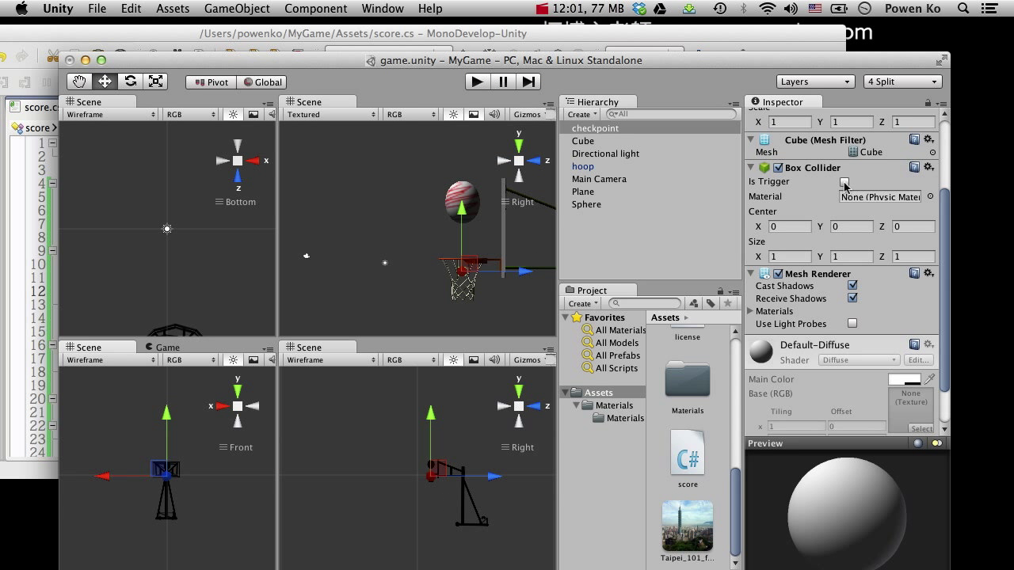
click(591, 168)
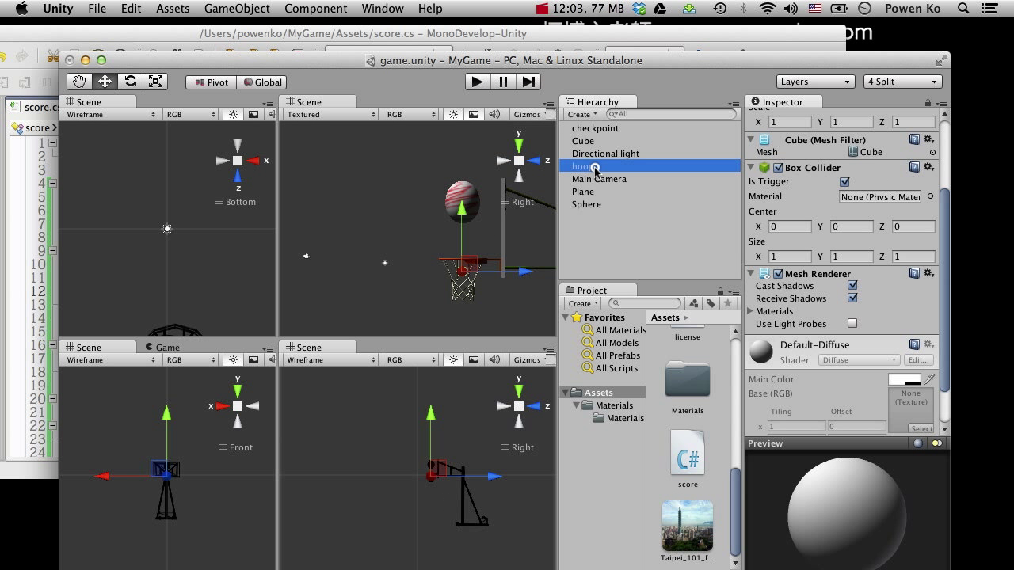
drag(629, 61, 582, 55)
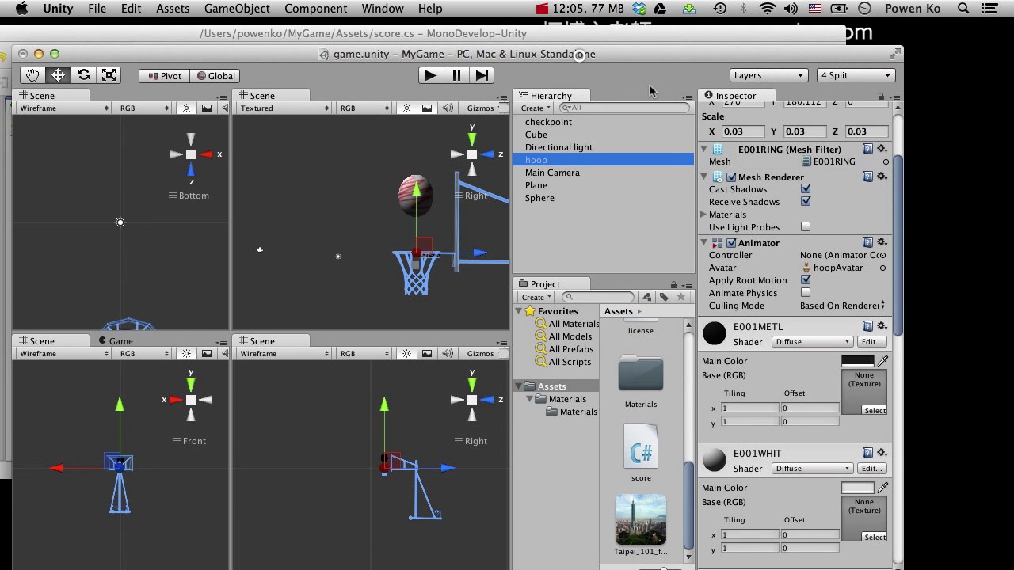
scroll(845, 226, up, 5)
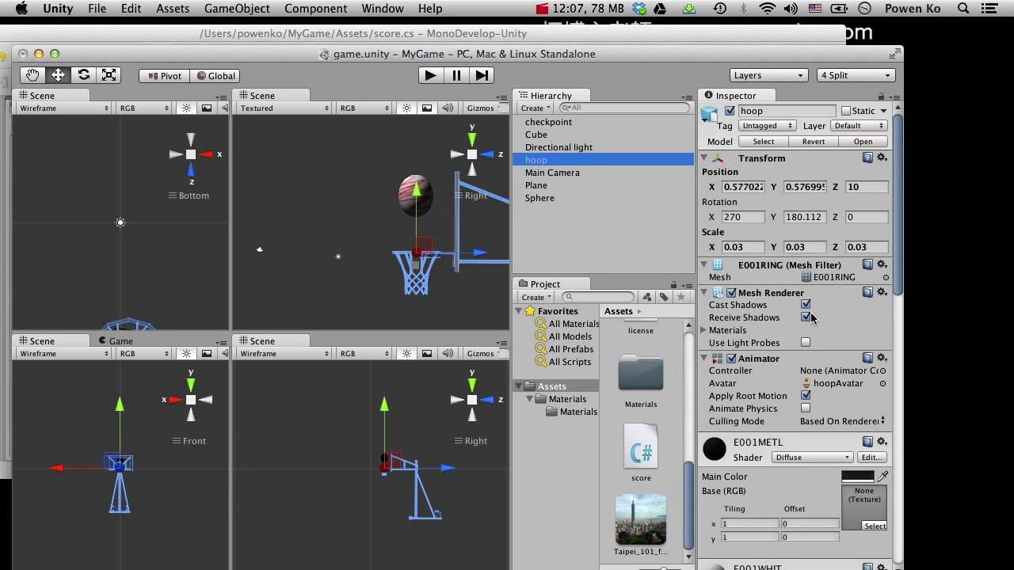
scroll(844, 321, down, 5)
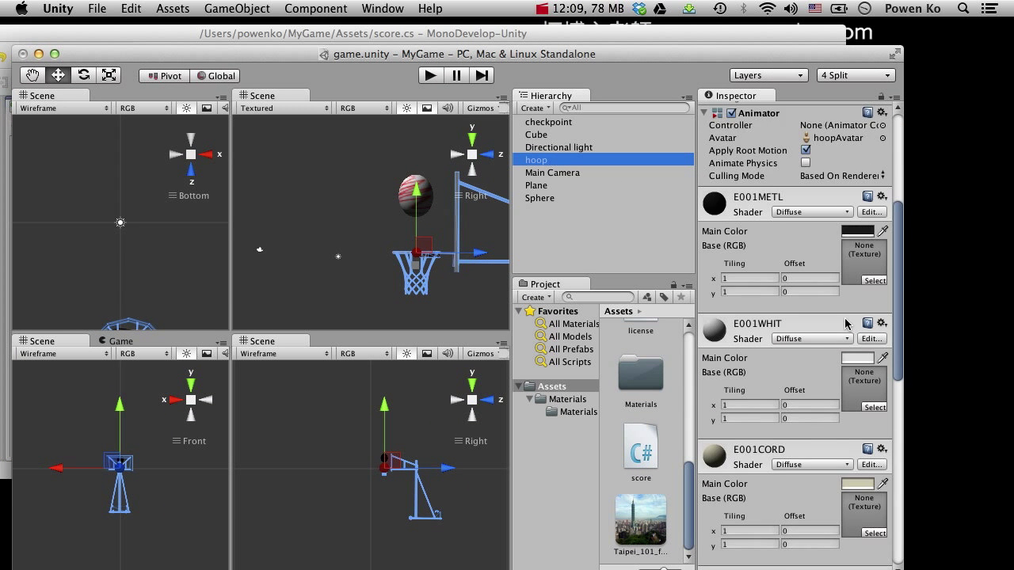
scroll(835, 340, down, 5)
scroll(830, 351, down, 1)
scroll(830, 355, up, 8)
scroll(830, 355, up, 5)
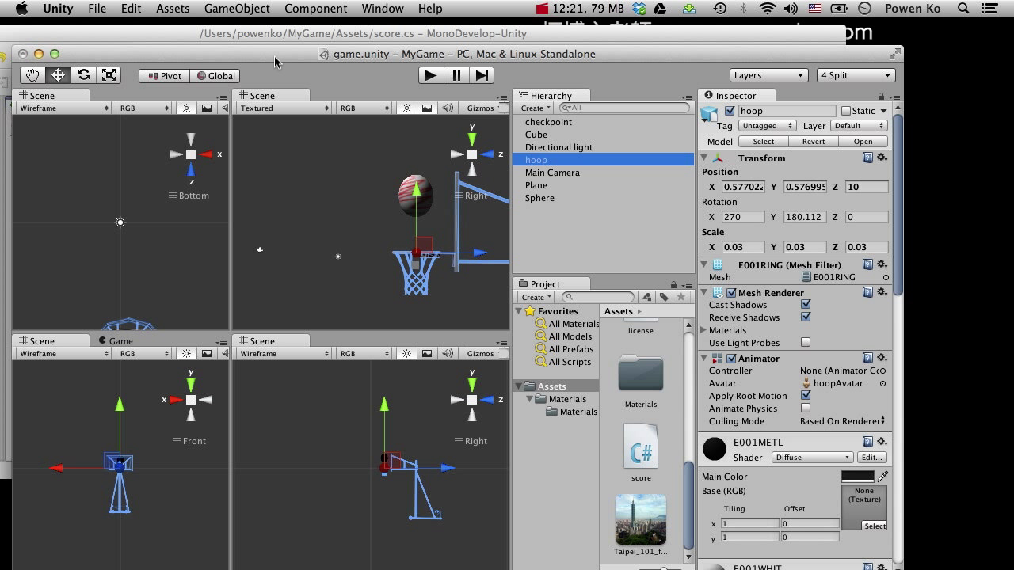
Give the hoop a Mesh Collider using the E001RING mesh and start a play-test
drag(276, 61, 279, 39)
click(302, 7)
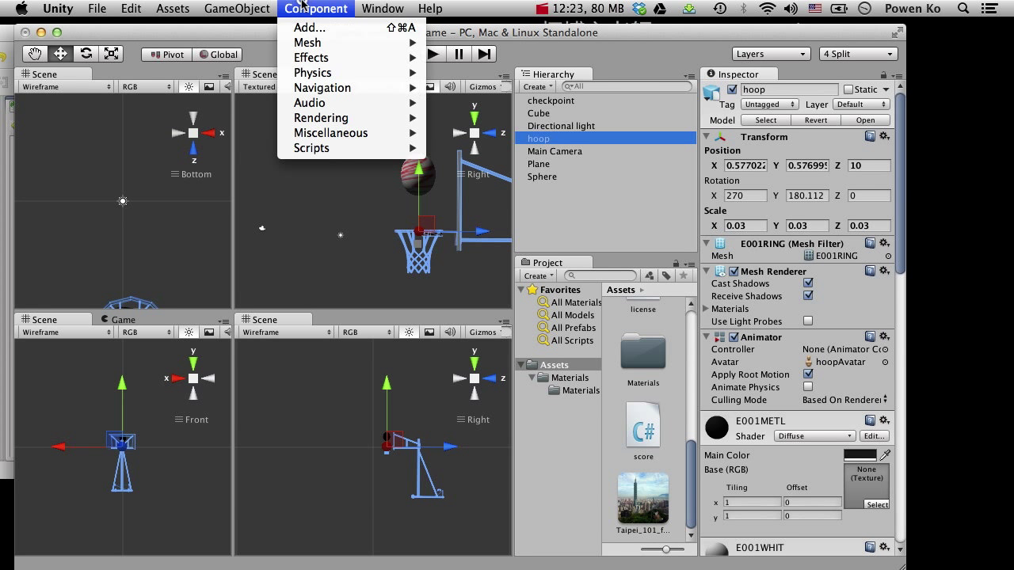
mouse_move(315, 46)
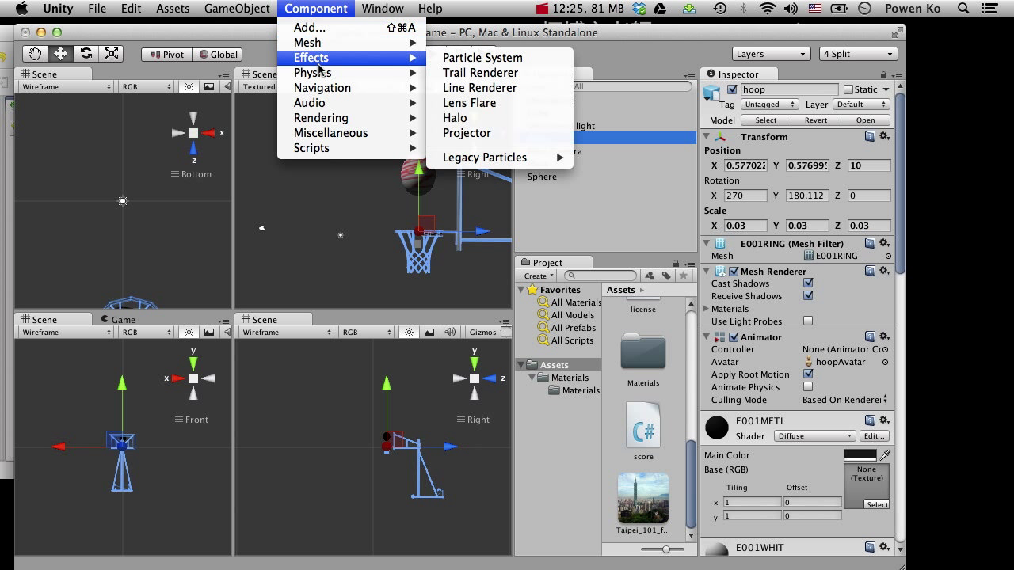
mouse_move(334, 74)
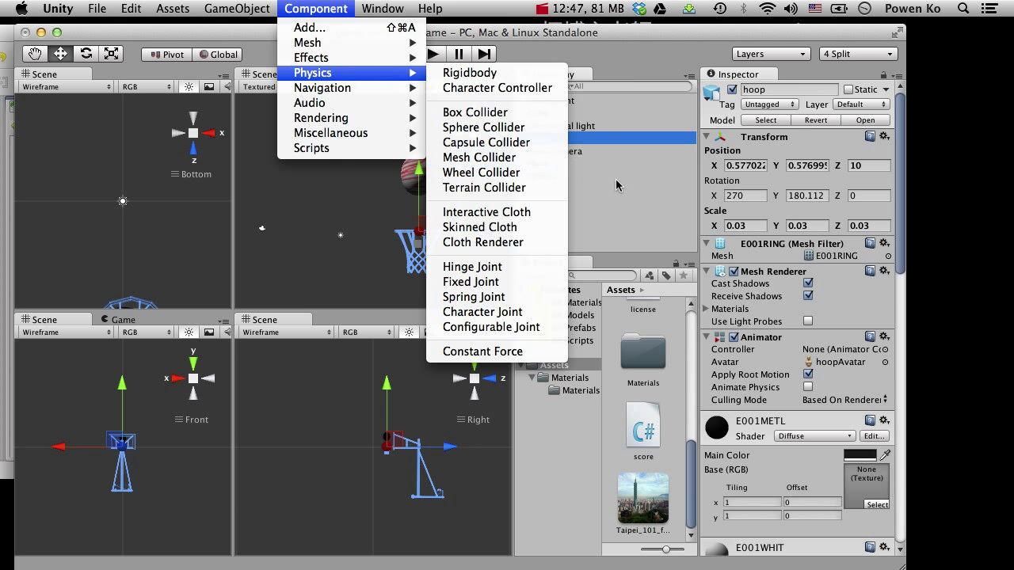
click(513, 160)
click(557, 128)
click(546, 139)
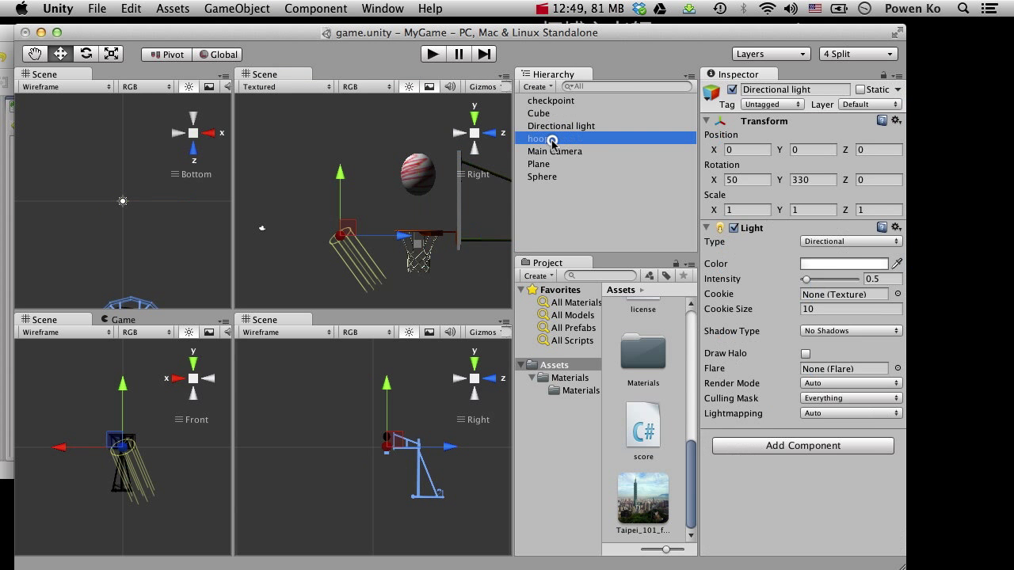
click(330, 12)
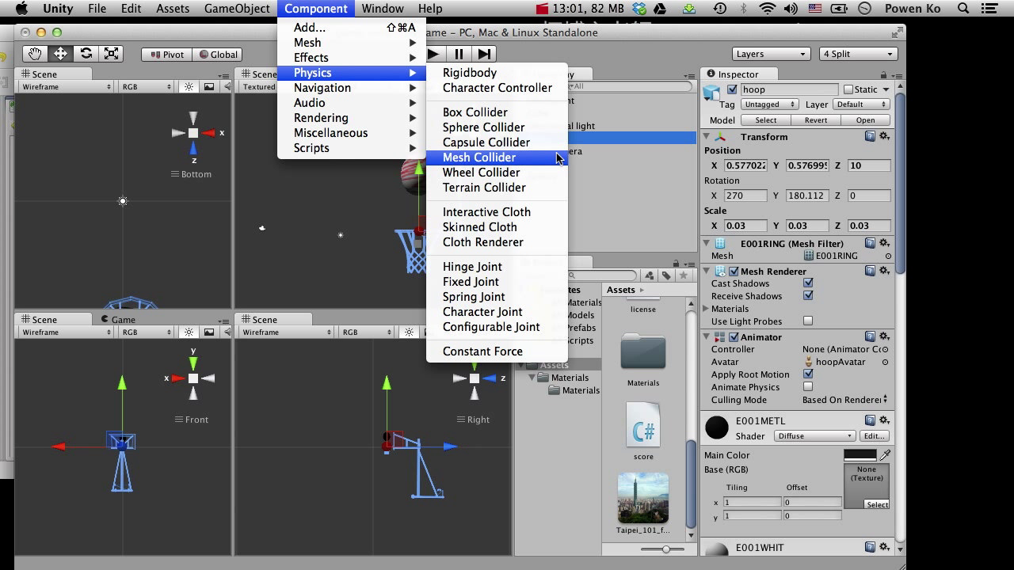
click(557, 158)
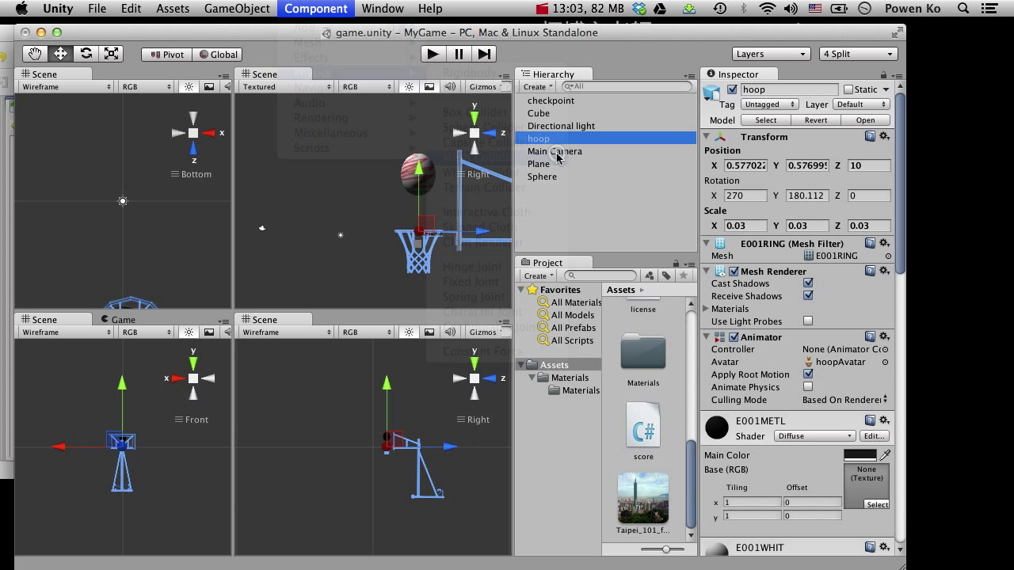
click(434, 56)
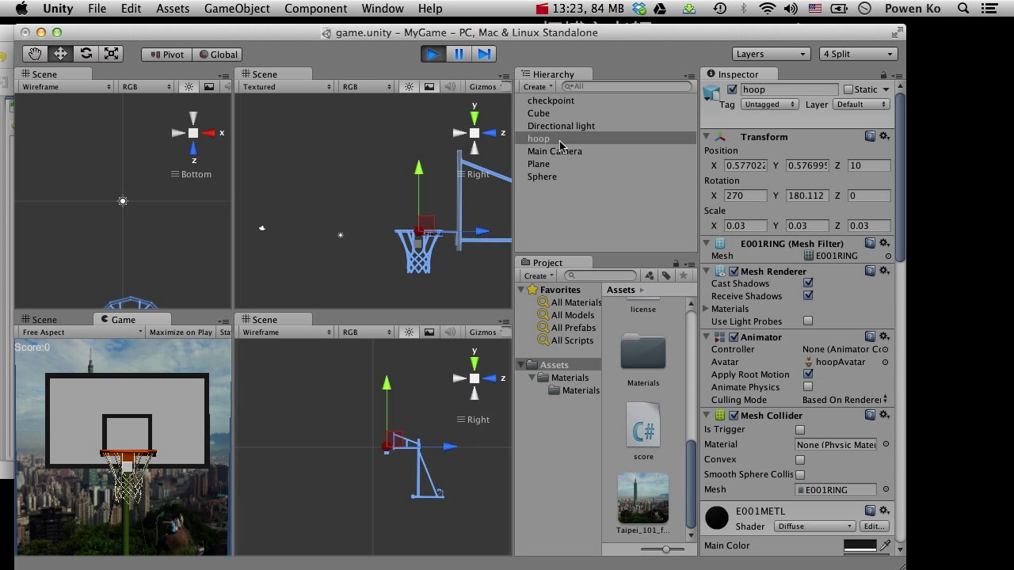
Stop the hoop play-test, select the Sphere ball, and move Unity aside to reveal score.cs
click(329, 6)
mouse_move(348, 72)
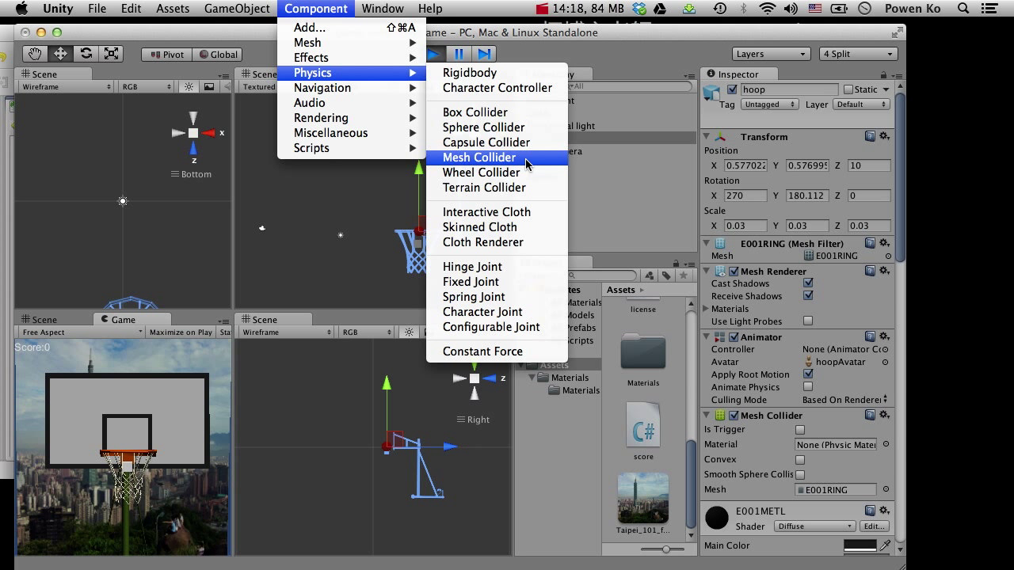
click(569, 41)
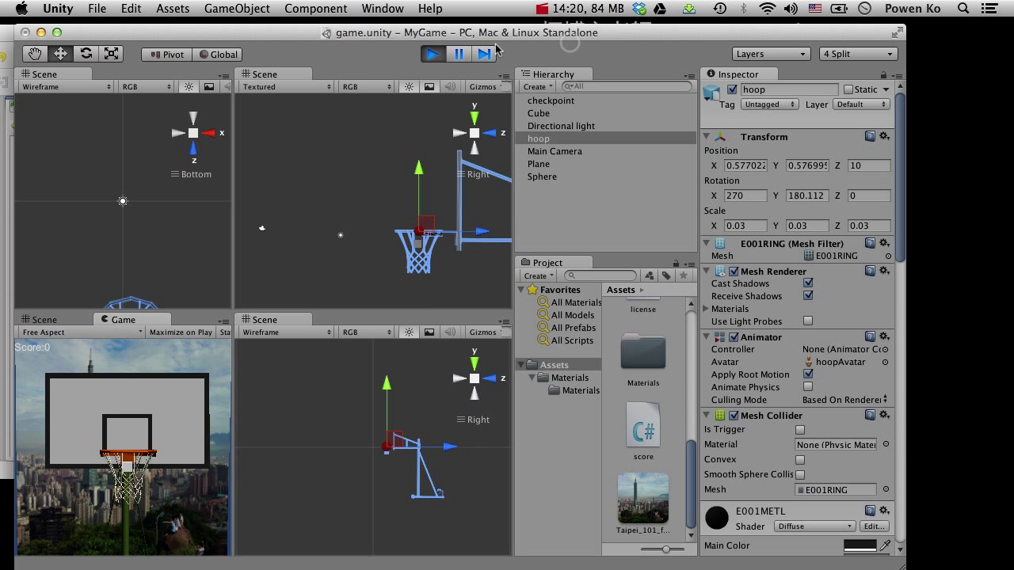
click(435, 53)
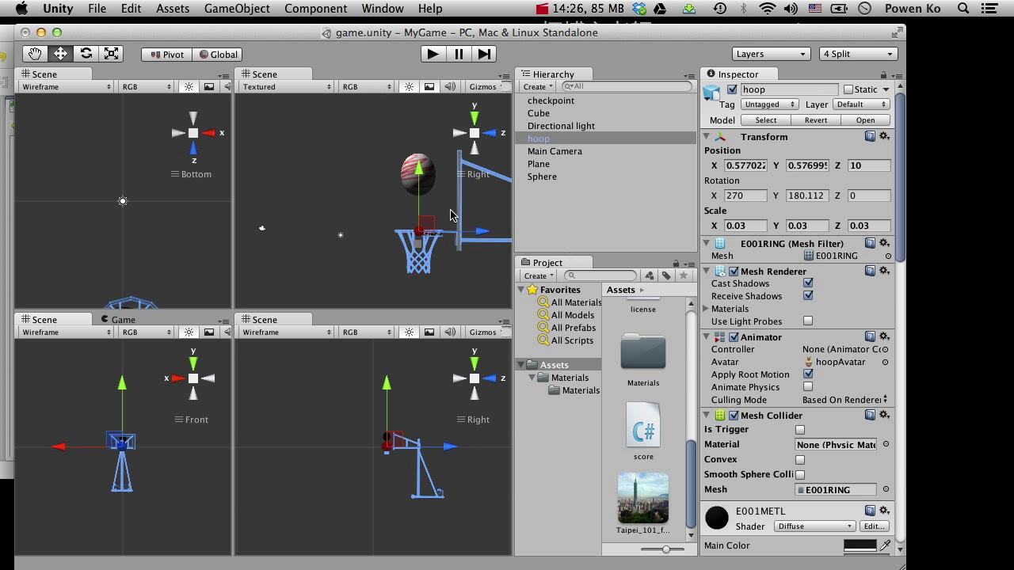
click(541, 178)
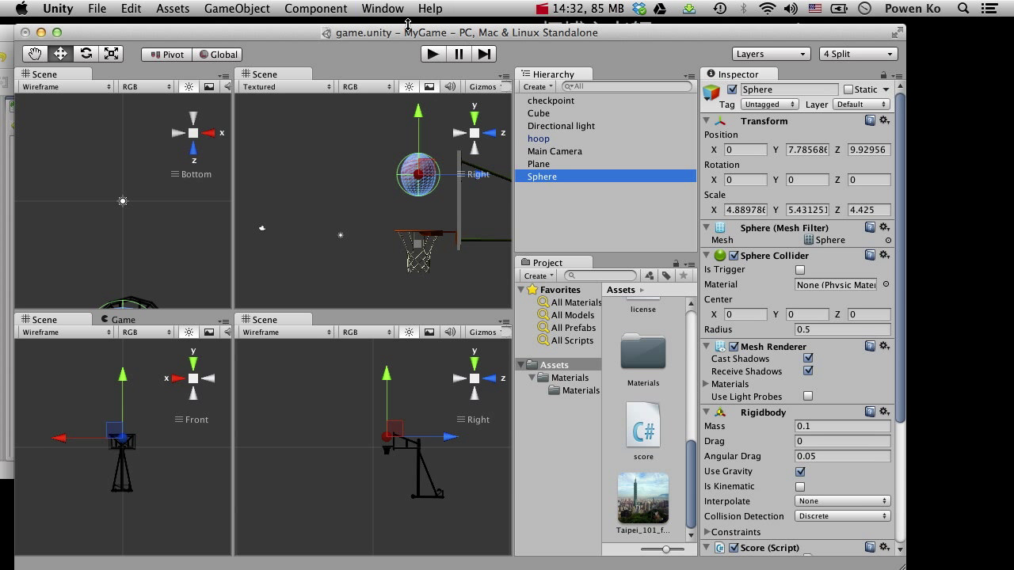
drag(404, 33, 636, 85)
Select the two rigidbody.AddForce lines (10–11) in Start() of score.cs, then switch to Writer
click(400, 293)
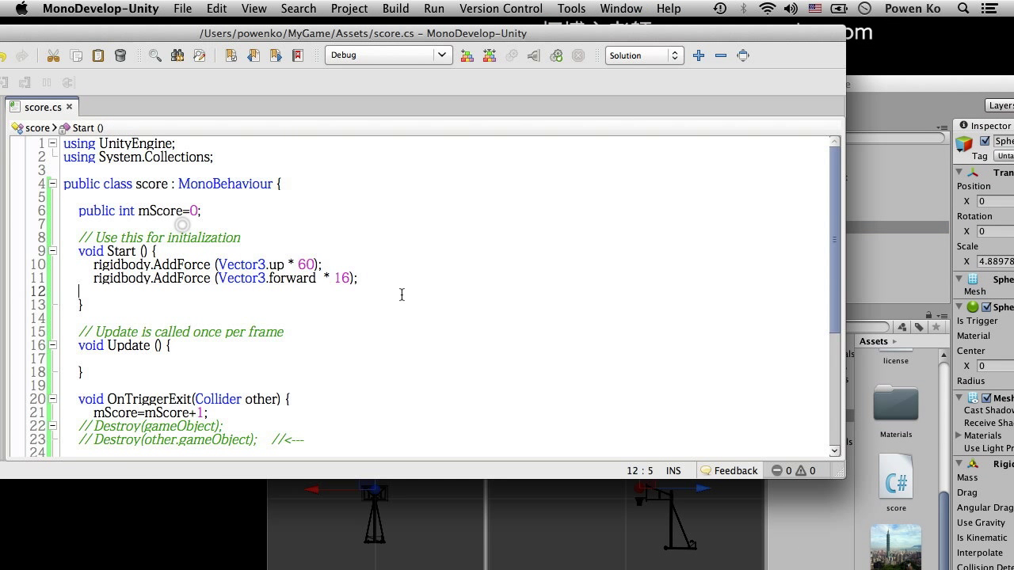
drag(379, 280, 94, 264)
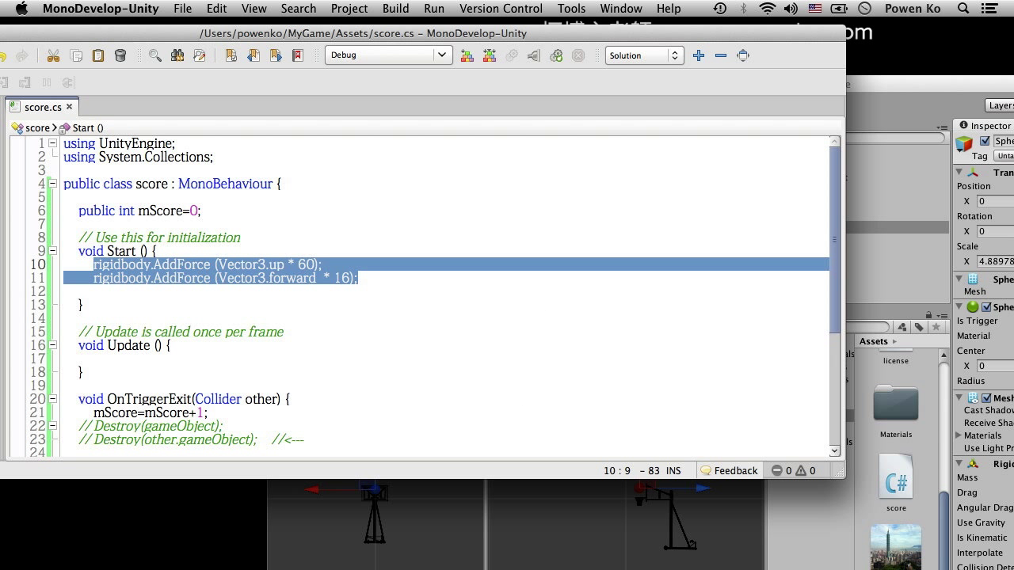
key(super+Tab)
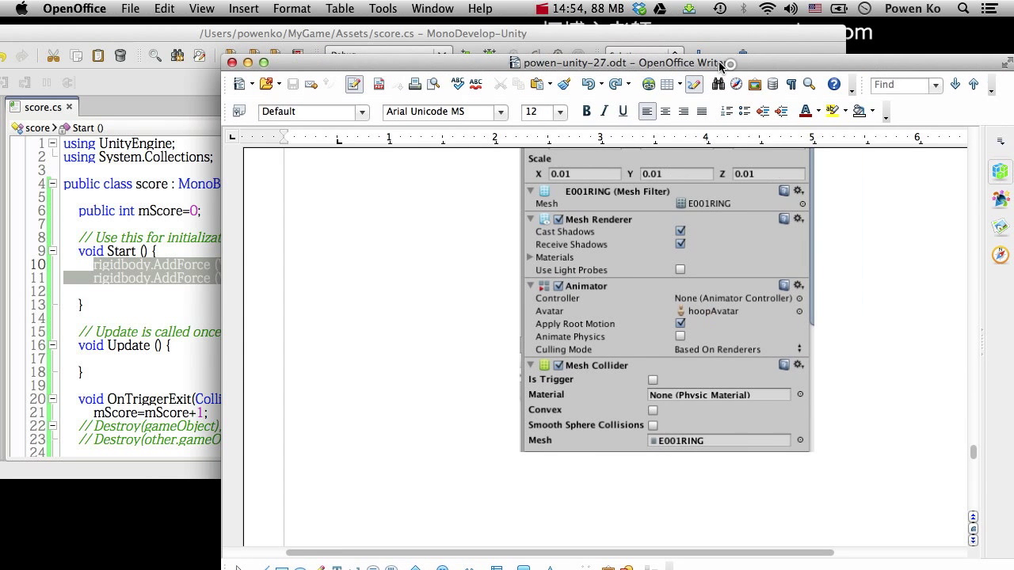
Scroll the tutorial to page 545, with the hoop image and fixes for the ball sticking in the net
scroll(396, 276, down, 5)
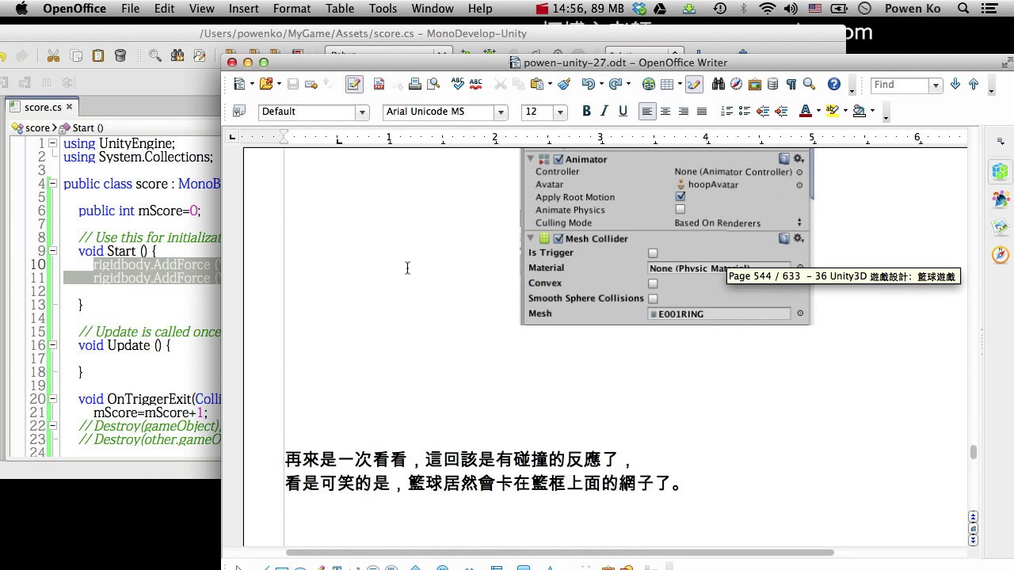
scroll(462, 391, down, 3)
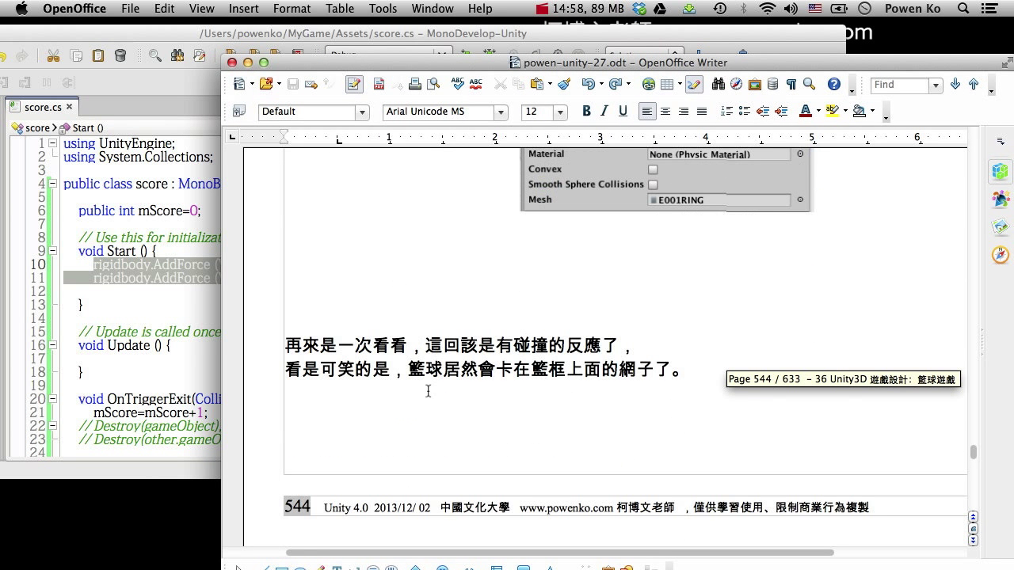
scroll(531, 352, up, 4)
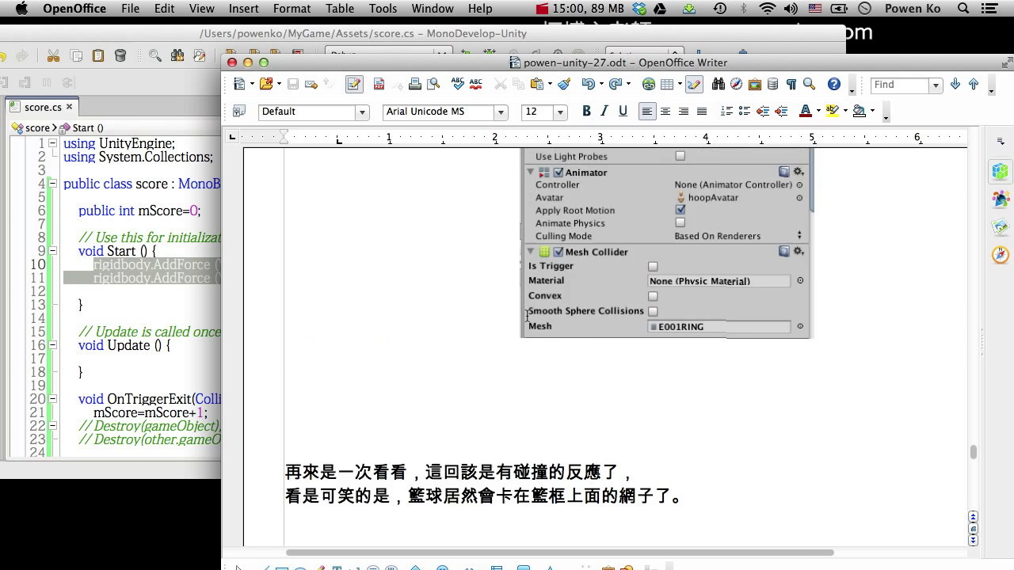
scroll(527, 320, up, 8)
scroll(528, 319, down, 10)
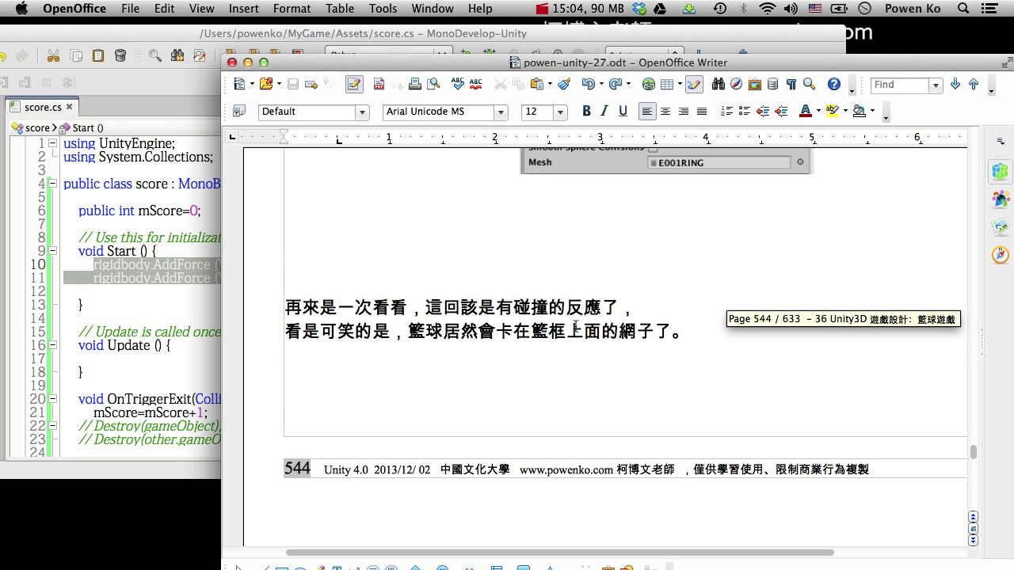
scroll(574, 326, down, 1)
scroll(567, 336, down, 4)
scroll(546, 301, down, 7)
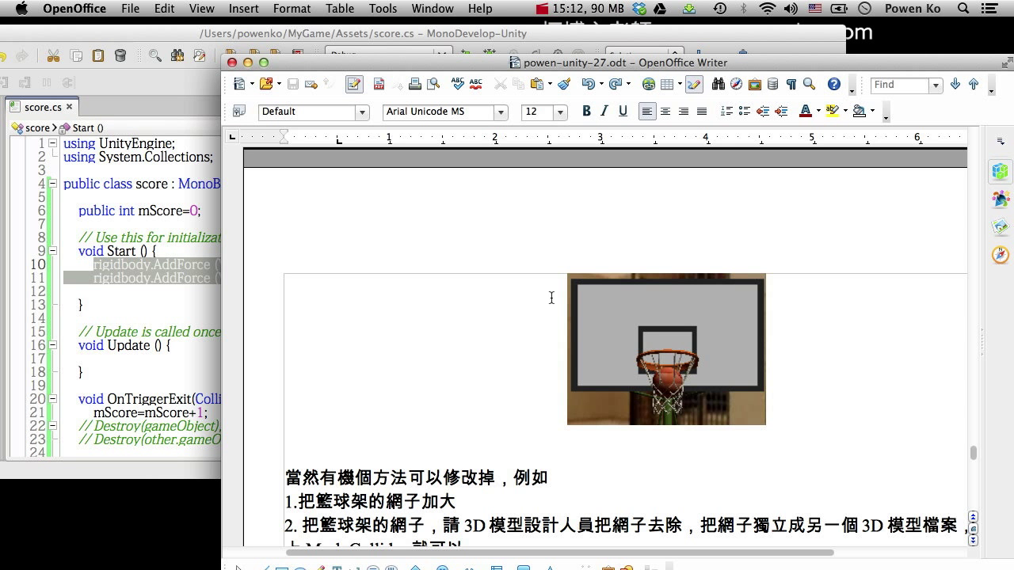
scroll(507, 300, down, 10)
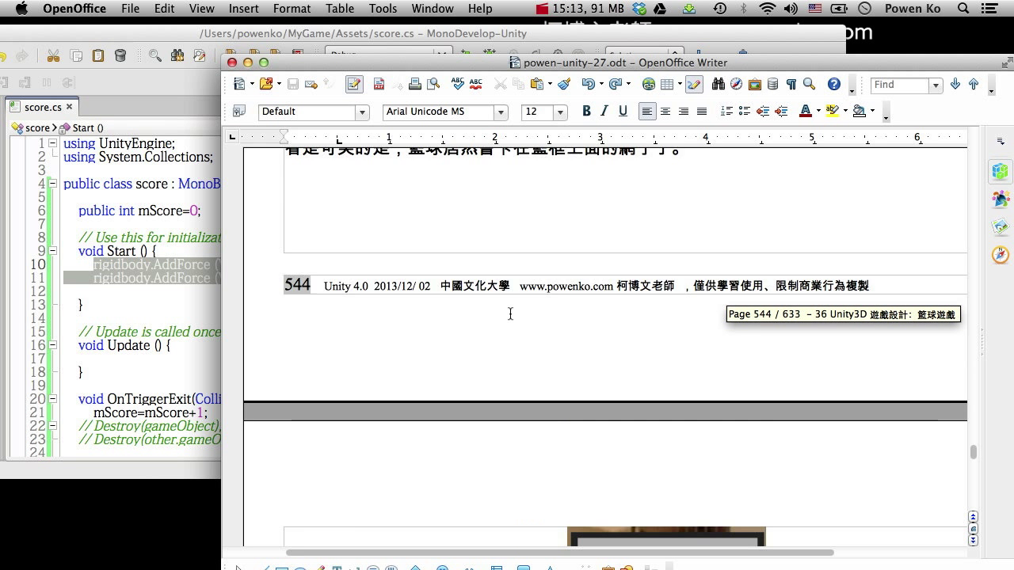
scroll(590, 306, up, 5)
scroll(590, 306, down, 1)
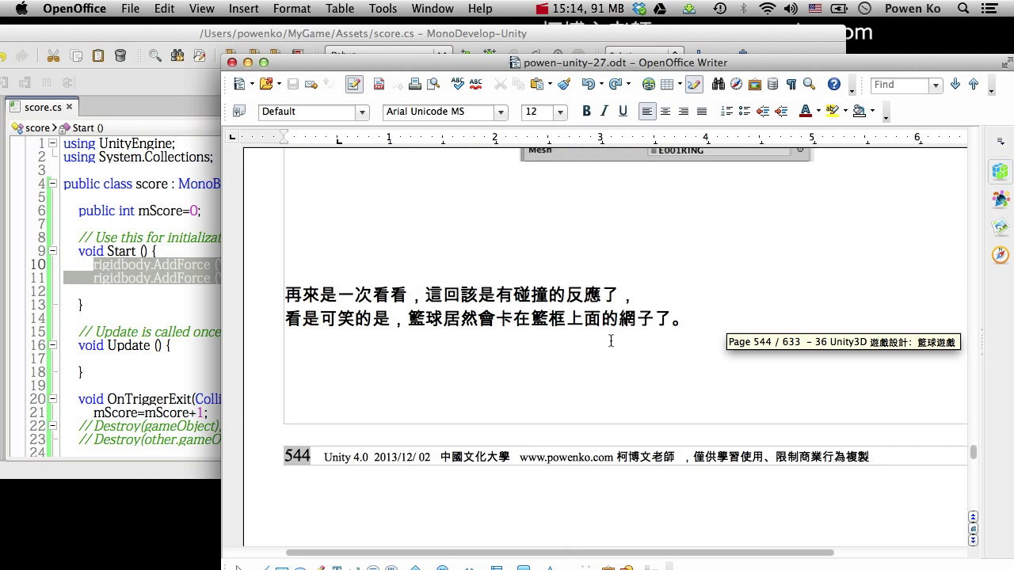
scroll(884, 452, down, 8)
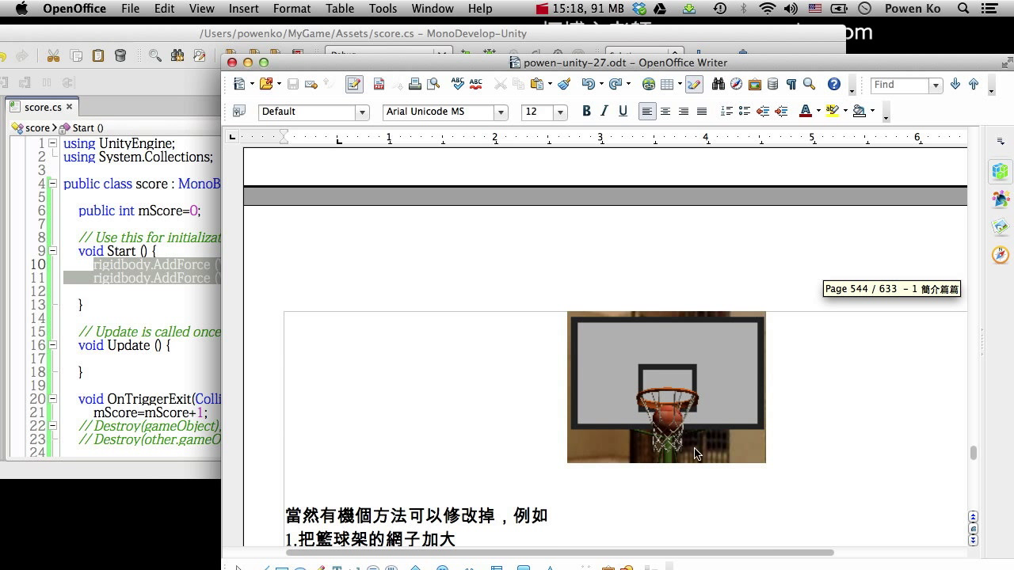
scroll(673, 450, down, 1)
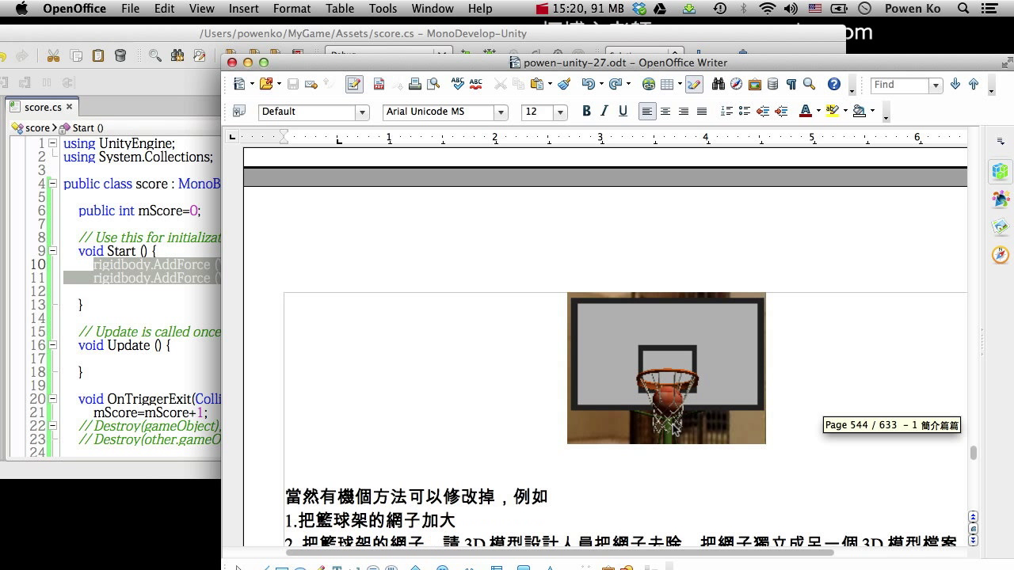
scroll(672, 450, down, 1)
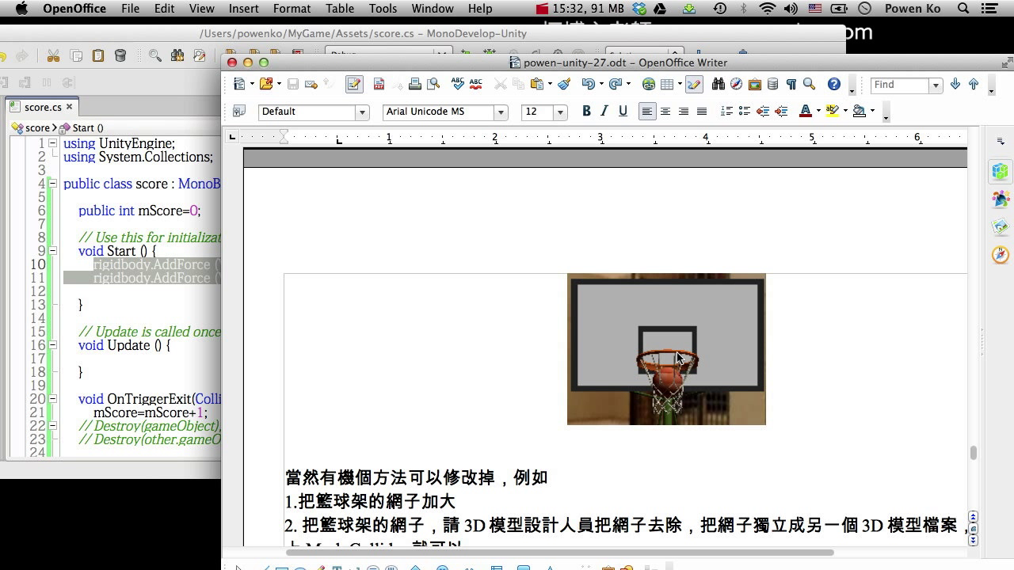
scroll(724, 342, down, 1)
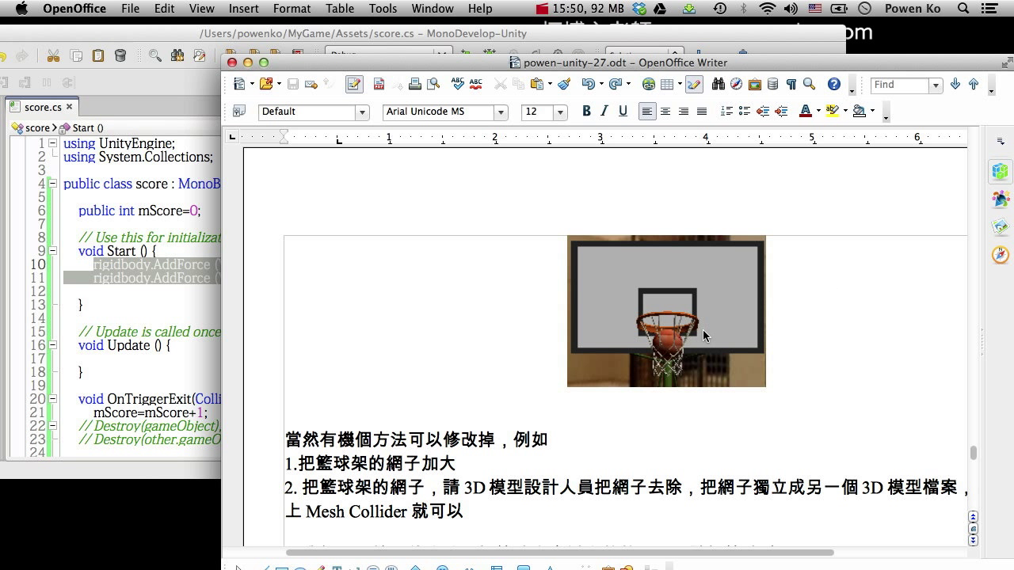
Scroll further down the tutorial, past the energy-bar section
scroll(480, 337, down, 3)
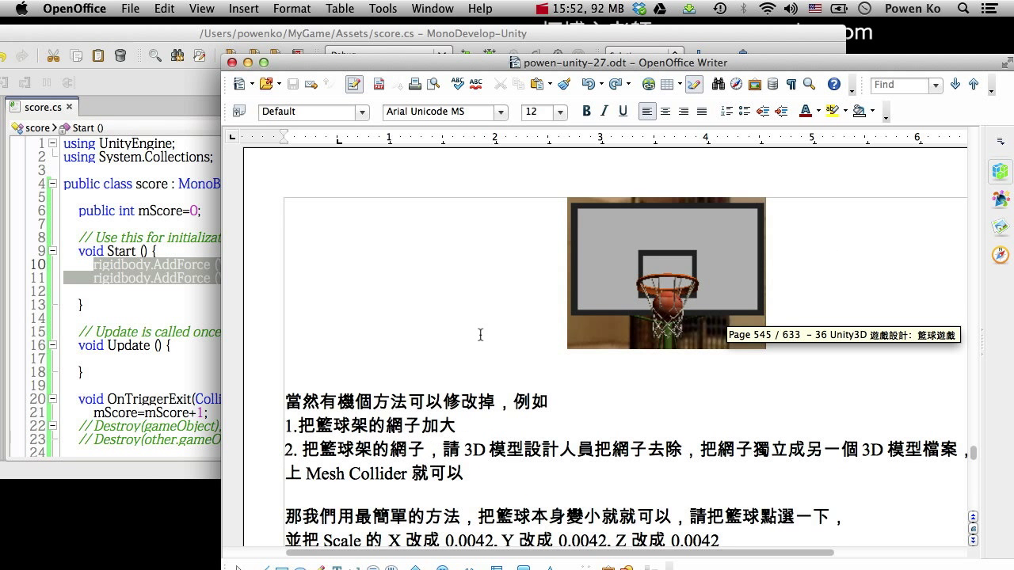
scroll(349, 354, down, 3)
scroll(349, 354, down, 5)
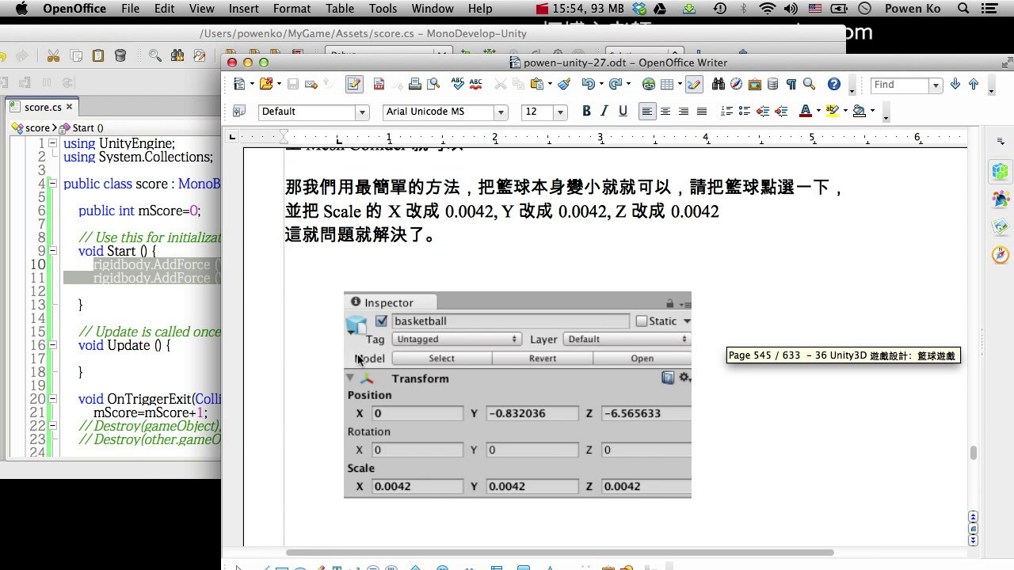
scroll(348, 354, down, 5)
scroll(348, 354, down, 2)
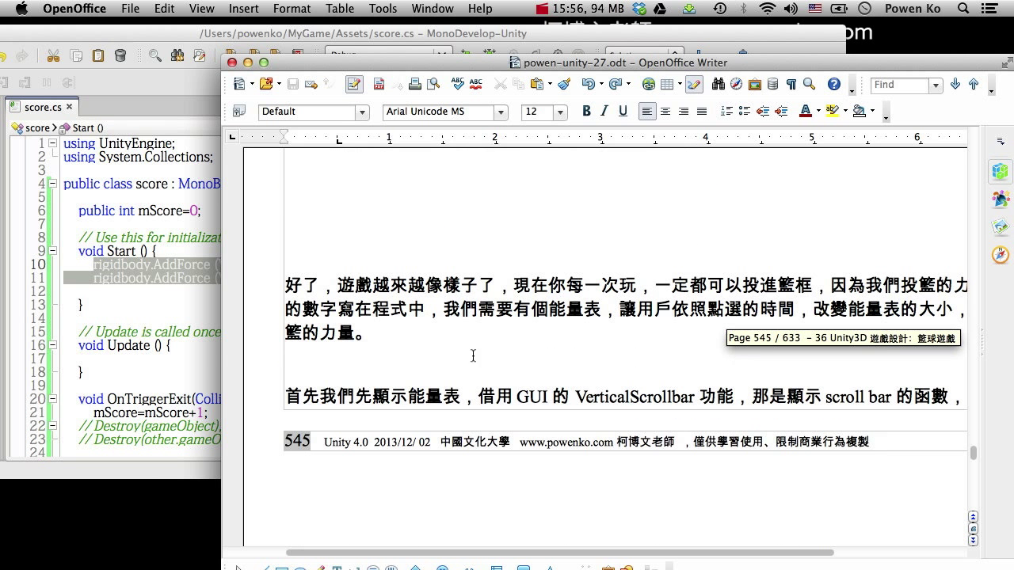
scroll(480, 361, down, 7)
scroll(452, 297, down, 5)
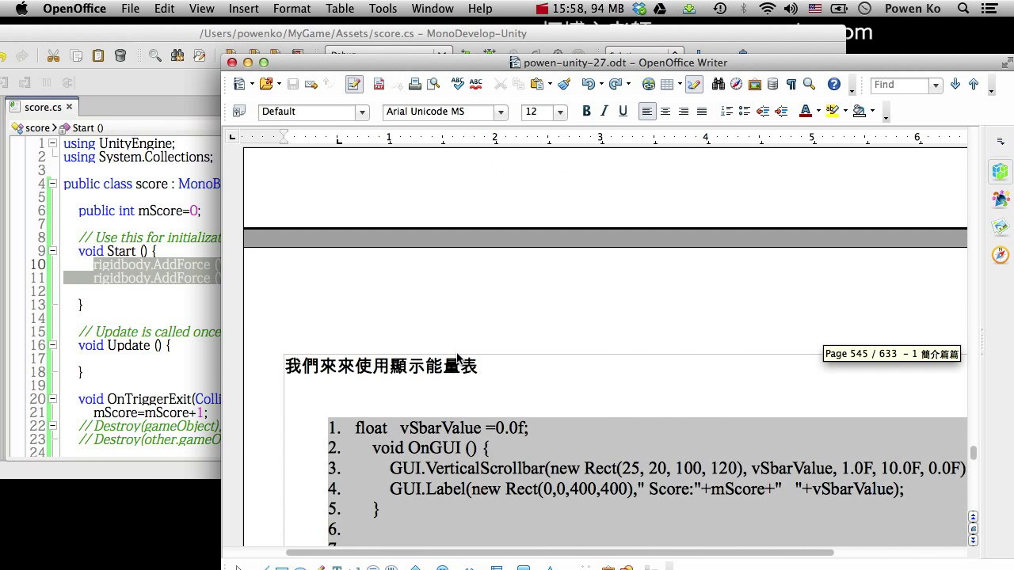
scroll(400, 346, down, 2)
scroll(400, 346, down, 5)
scroll(396, 347, down, 3)
scroll(389, 348, down, 5)
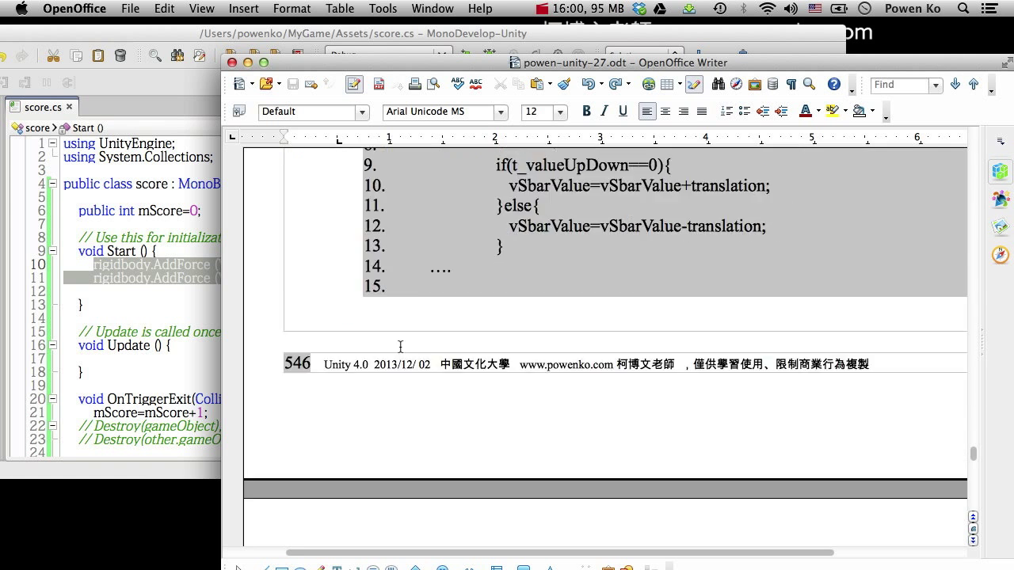
scroll(378, 348, down, 5)
scroll(378, 349, down, 5)
scroll(372, 341, down, 3)
scroll(364, 333, down, 5)
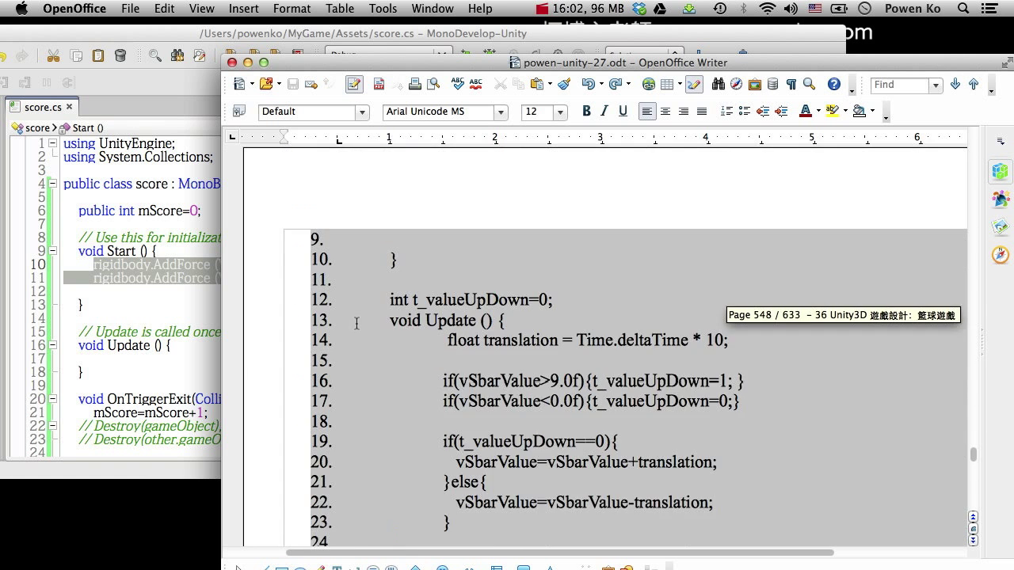
scroll(356, 324, down, 3)
scroll(357, 324, down, 5)
scroll(360, 321, down, 5)
scroll(363, 319, down, 5)
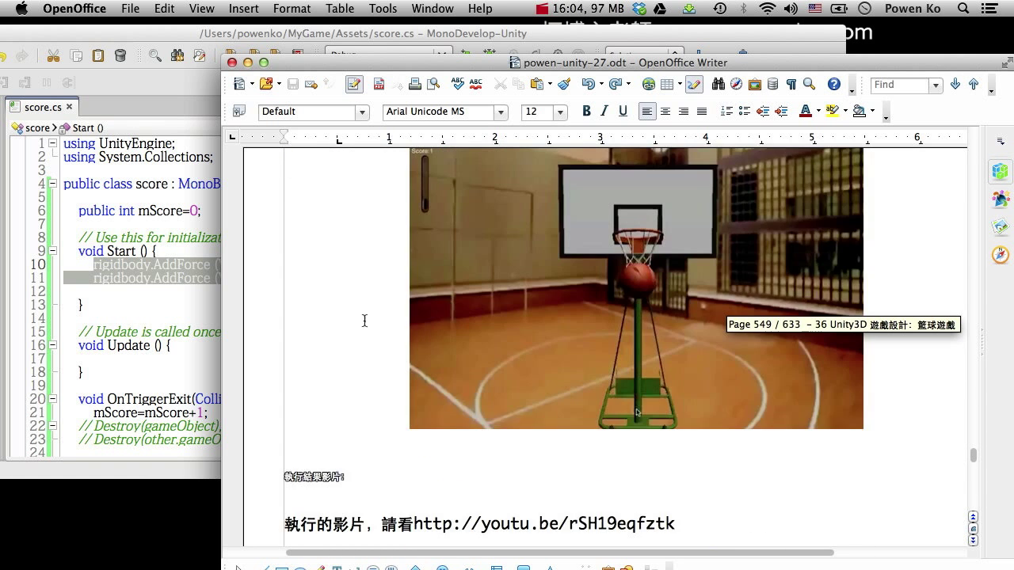
scroll(367, 320, down, 5)
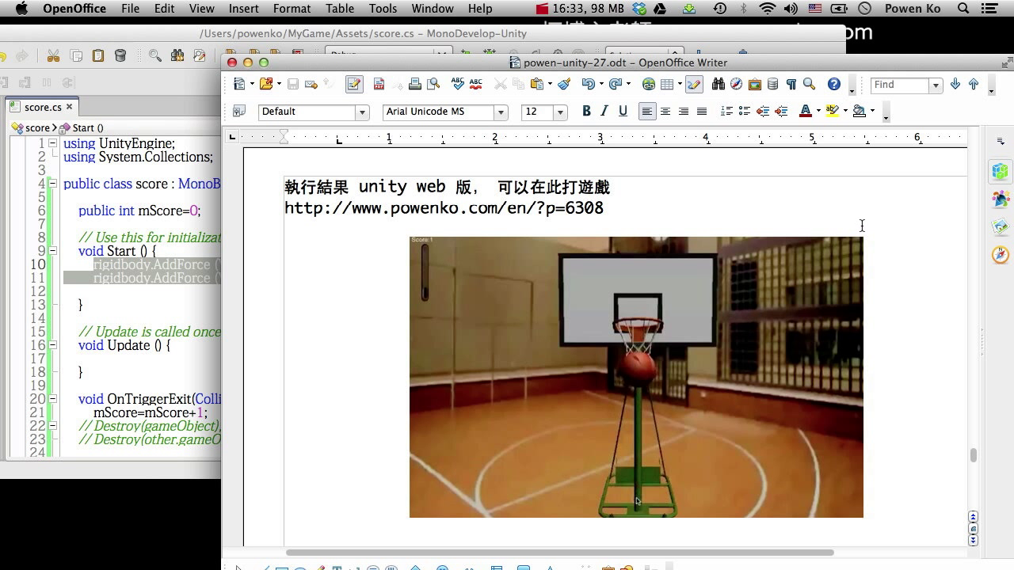
Scroll back up to the page 546 power-meter listing with float vSbarValue and GUI.VerticalScrollbar
scroll(528, 283, up, 10)
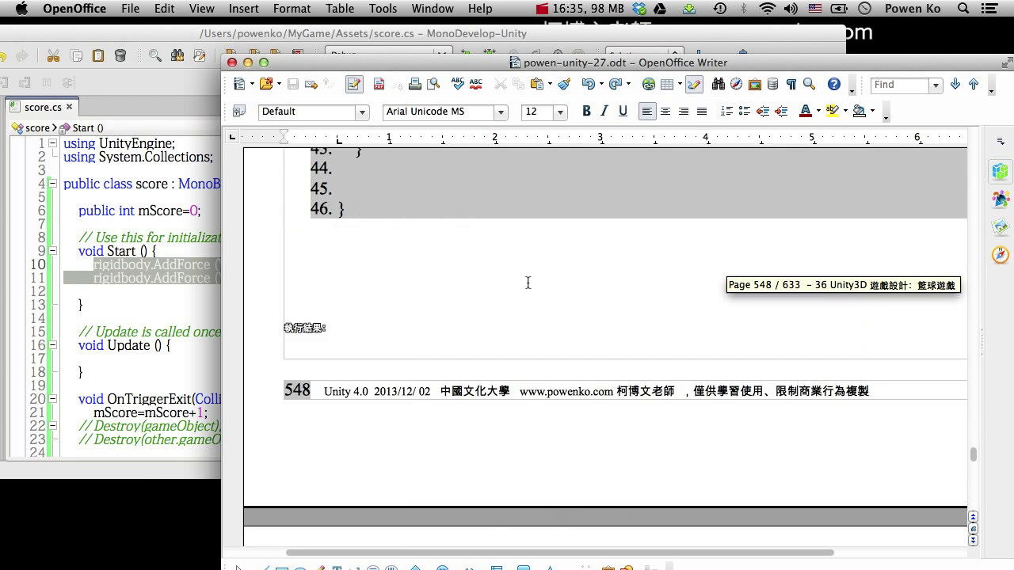
scroll(528, 283, up, 5)
scroll(528, 285, up, 1)
scroll(514, 301, up, 5)
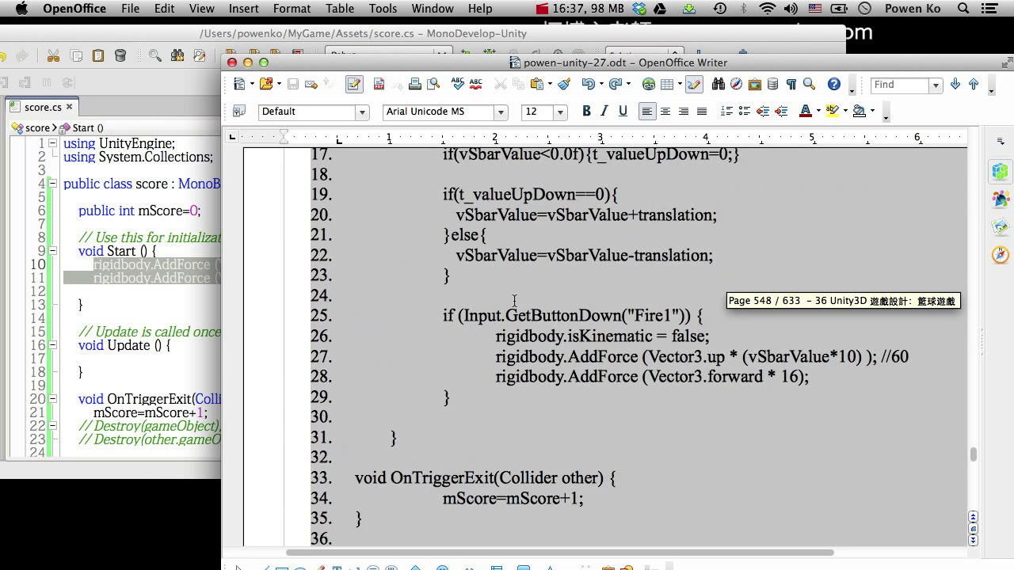
scroll(514, 301, up, 8)
scroll(517, 301, up, 2)
scroll(517, 299, up, 1)
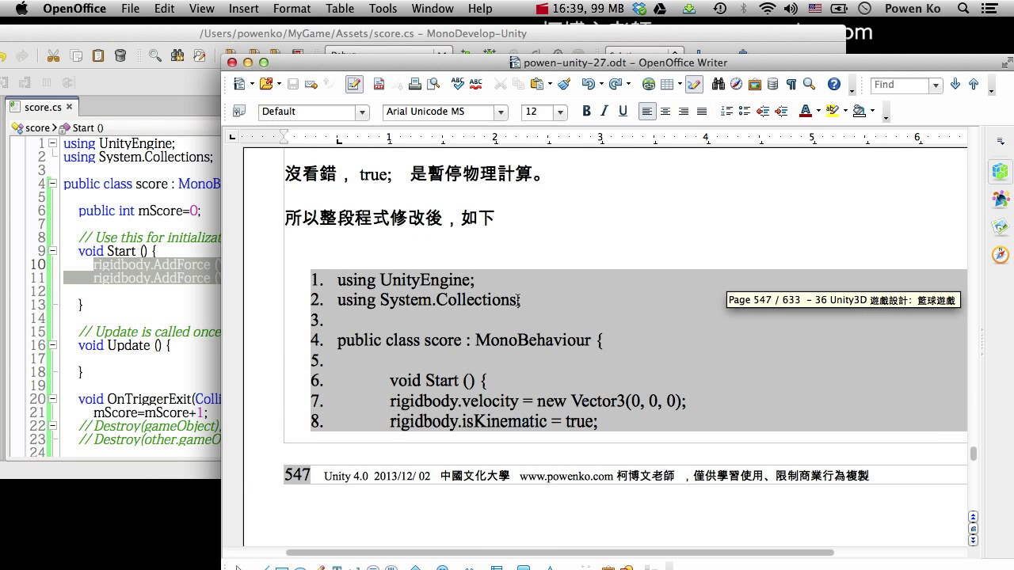
scroll(522, 300, up, 10)
scroll(529, 300, up, 1)
scroll(554, 295, up, 2)
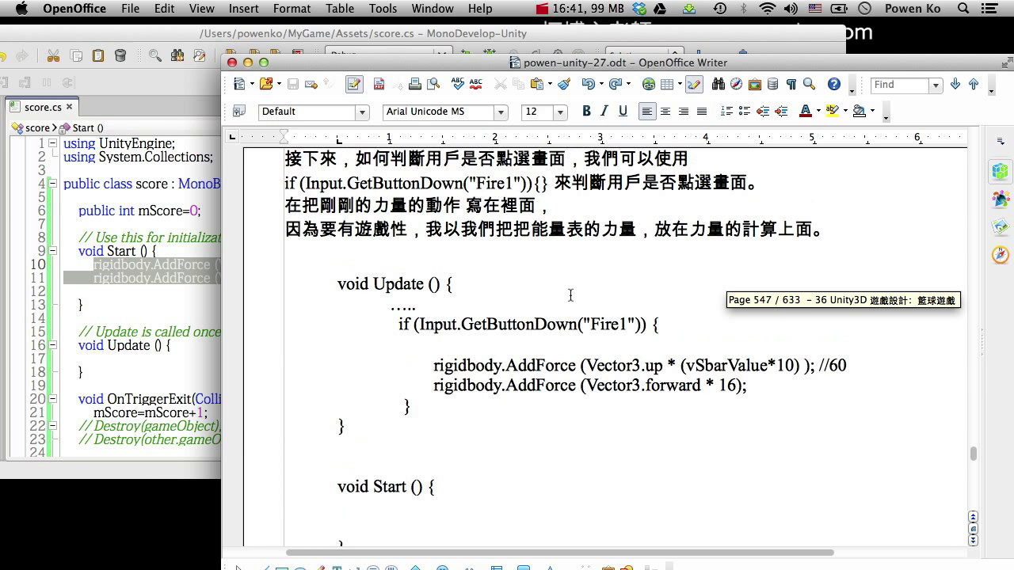
scroll(598, 289, up, 1)
scroll(598, 289, up, 2)
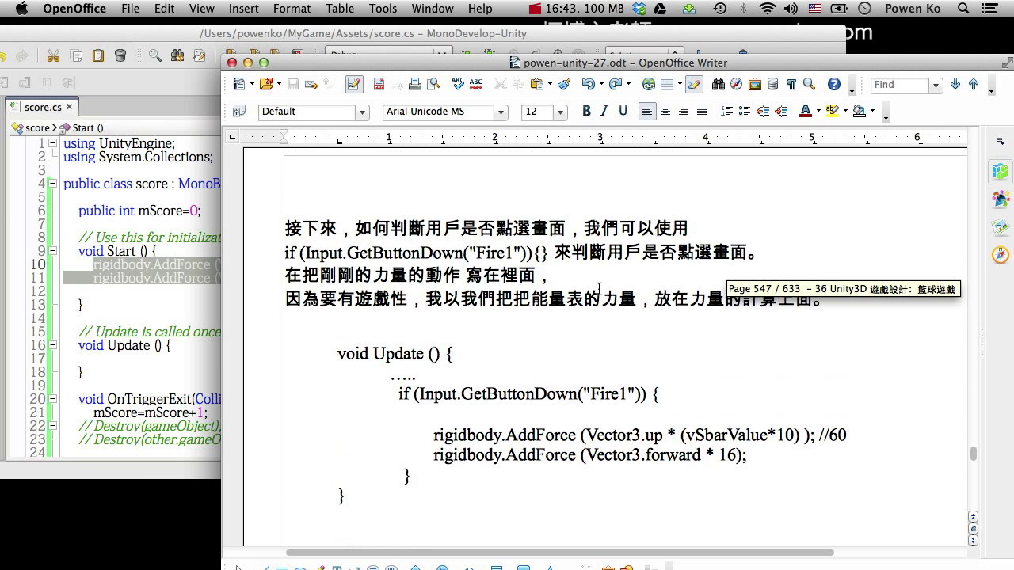
scroll(599, 289, up, 5)
scroll(599, 289, up, 10)
scroll(599, 289, up, 1)
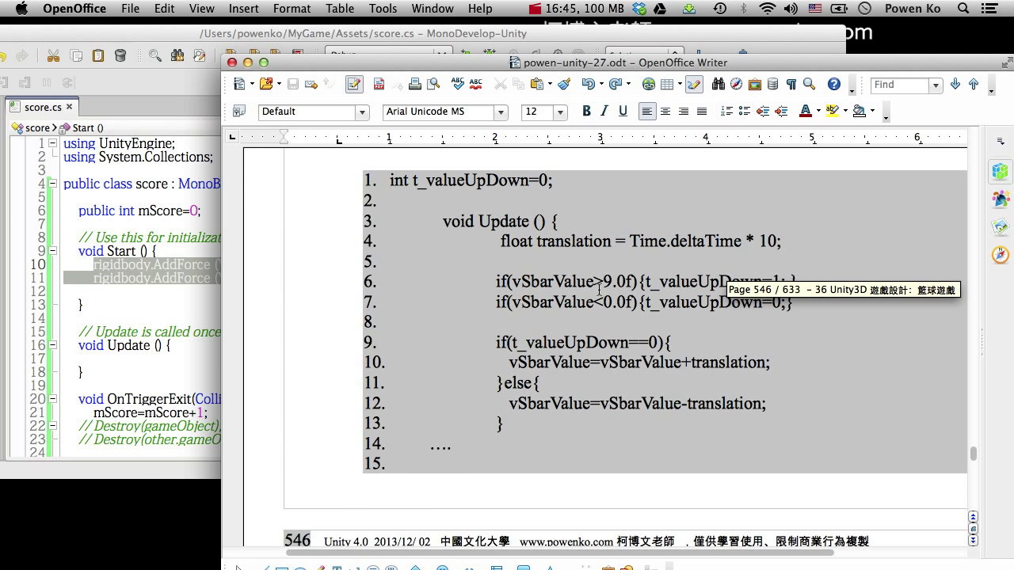
scroll(599, 289, up, 1)
scroll(600, 289, up, 1)
scroll(673, 253, up, 1)
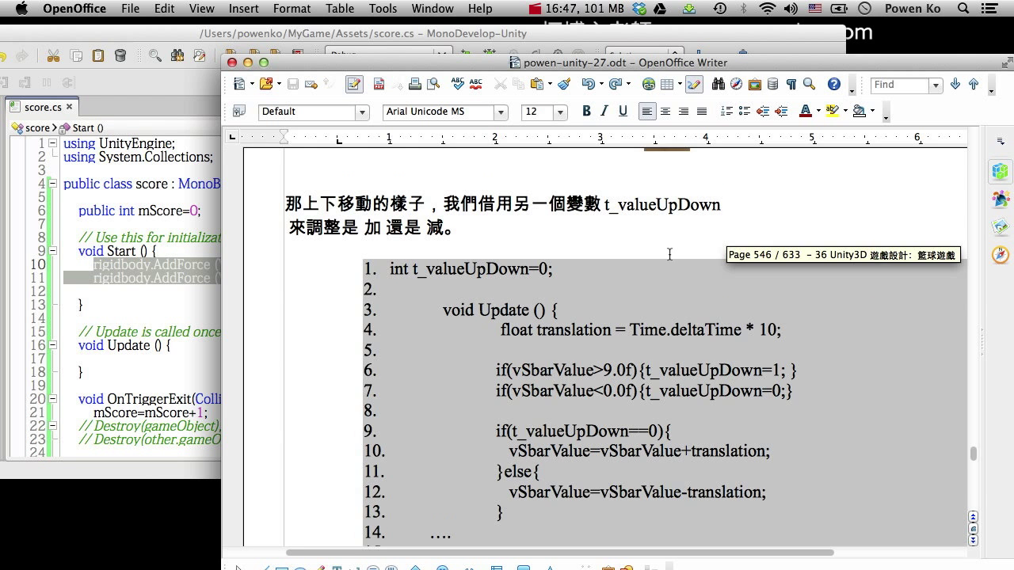
scroll(671, 254, up, 5)
scroll(671, 254, up, 10)
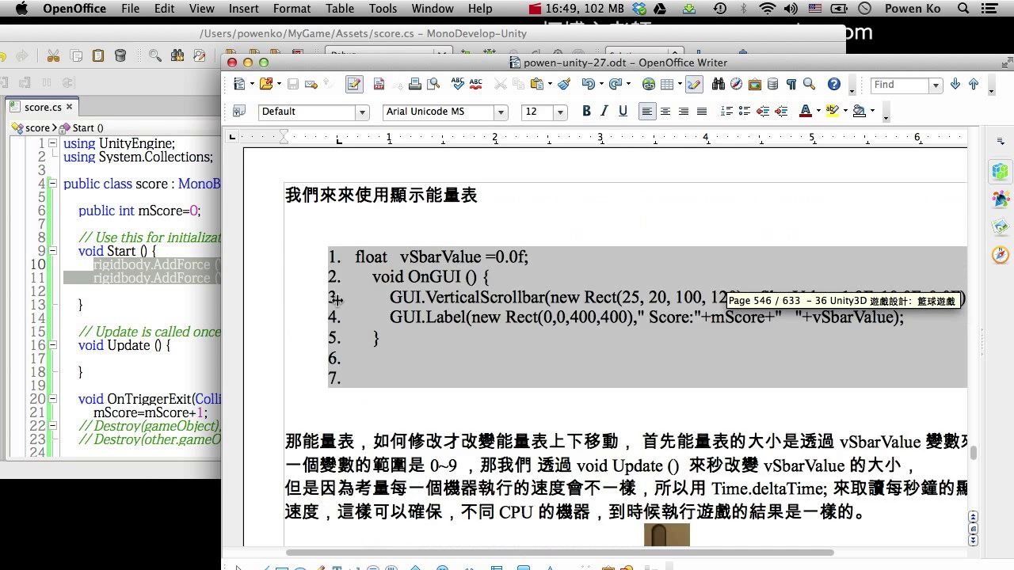
scroll(433, 300, up, 5)
scroll(433, 301, up, 1)
scroll(443, 301, up, 10)
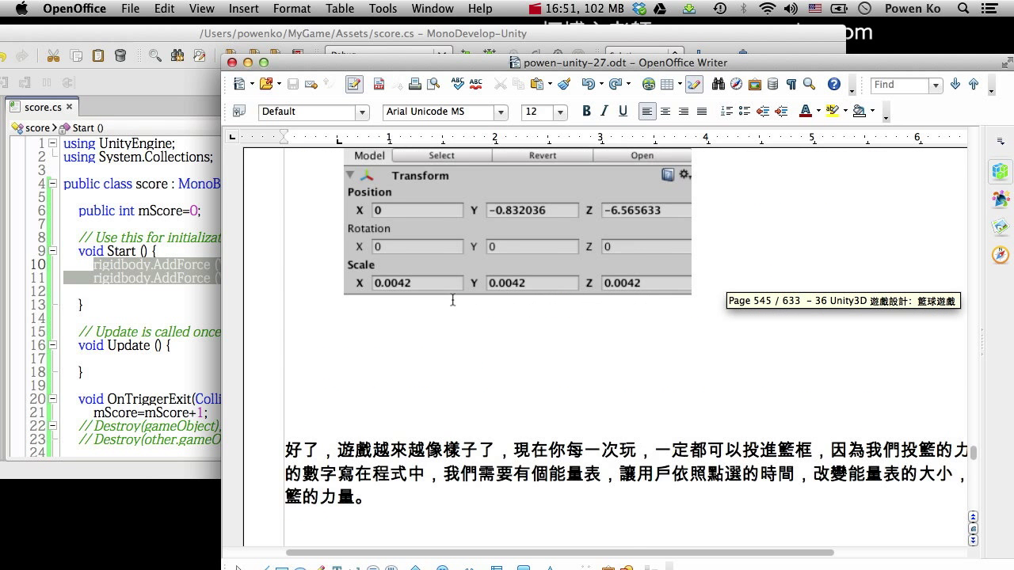
scroll(455, 303, up, 3)
scroll(459, 302, down, 6)
scroll(458, 297, down, 10)
scroll(459, 296, down, 3)
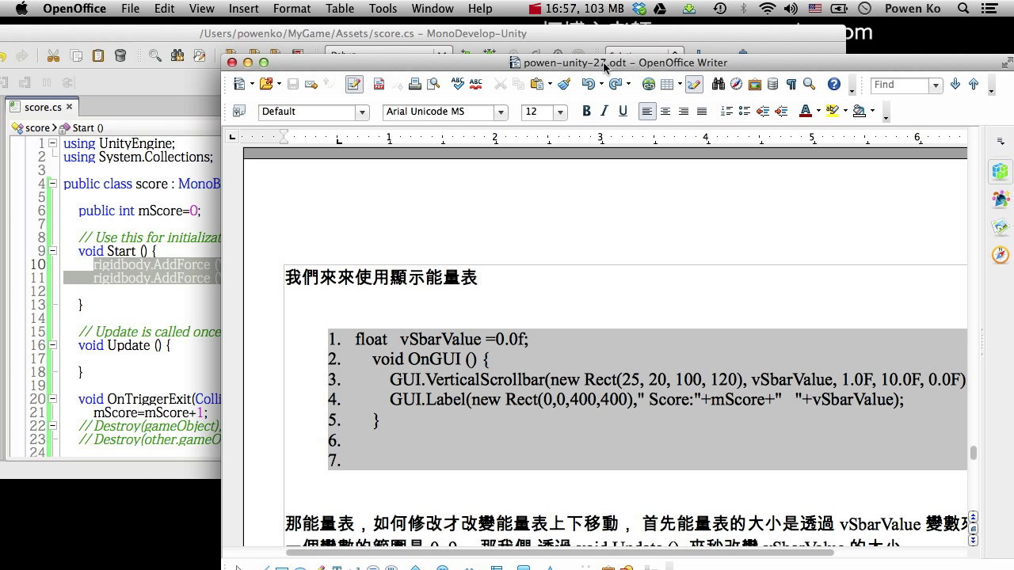
Examine the Label and VerticalScrollbar words in the listing, undoing an accidental document edit
drag(604, 62, 594, 53)
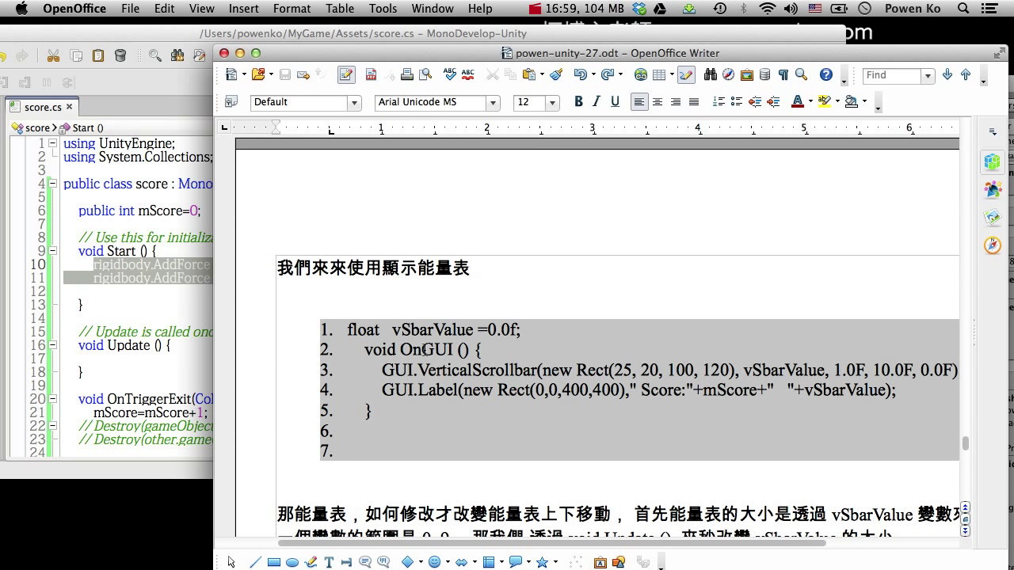
double_click(440, 392)
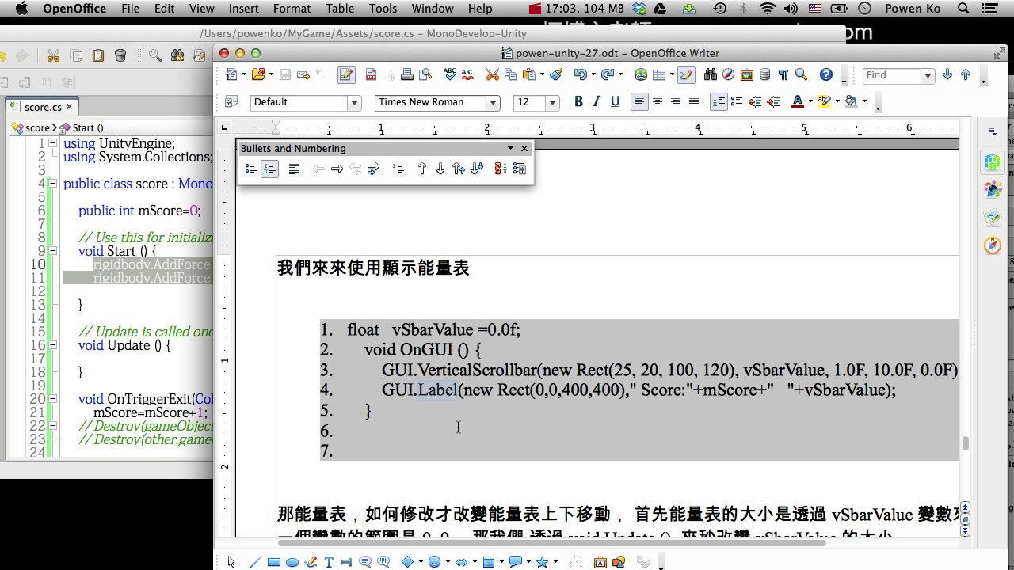
double_click(510, 371)
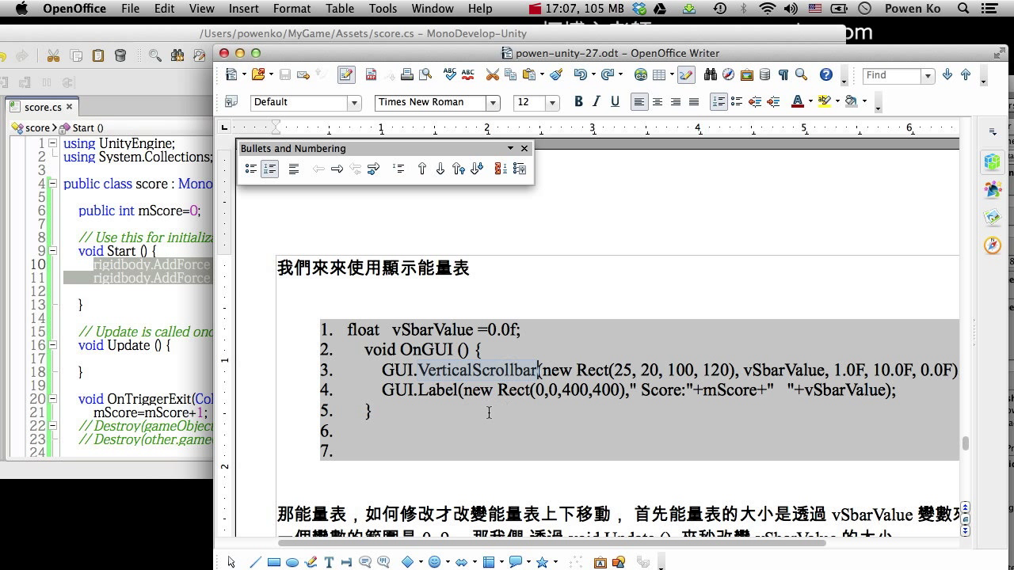
click(476, 372)
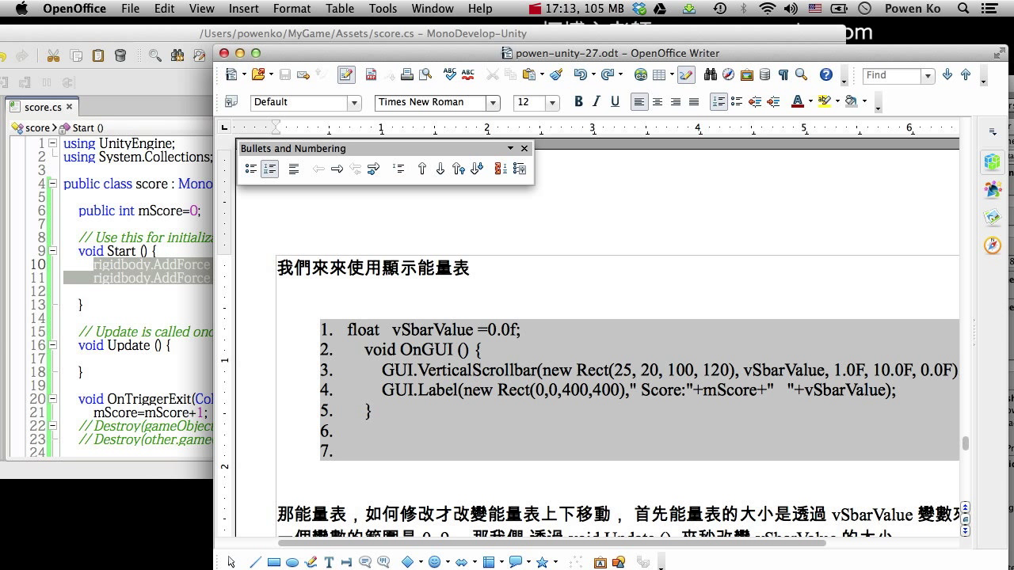
drag(967, 444, 968, 446)
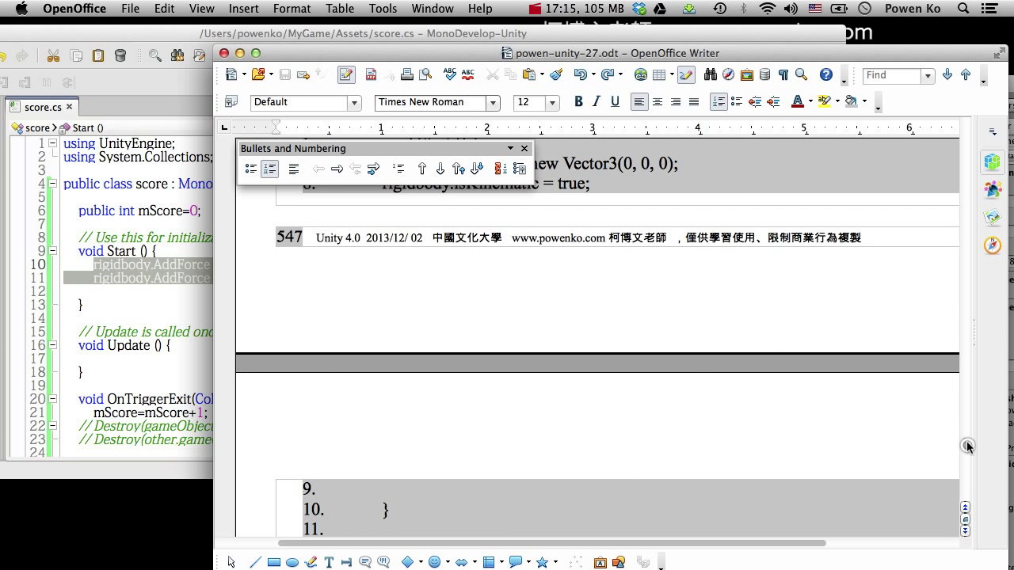
click(586, 265)
scroll(567, 206, up, 5)
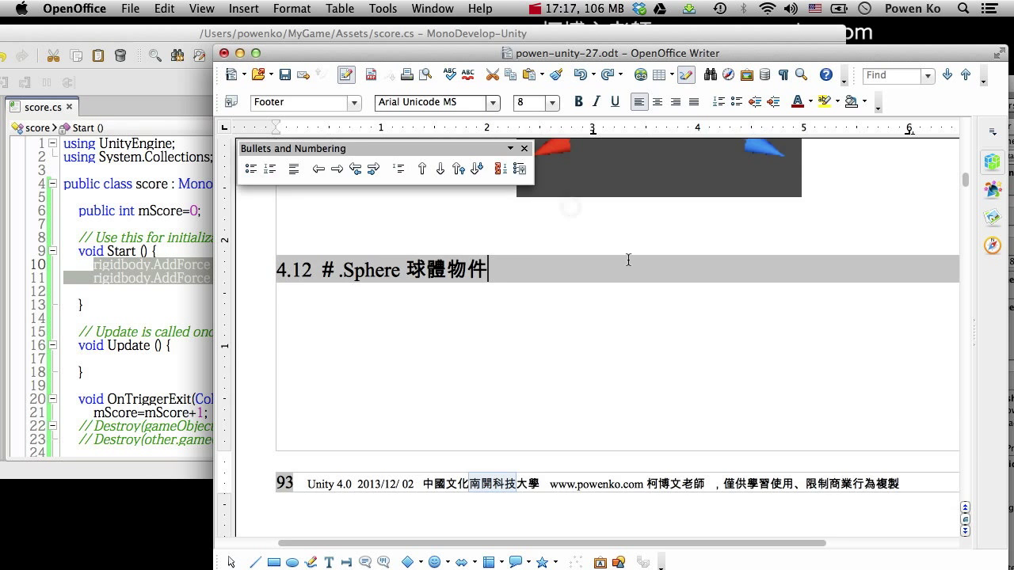
key(ctrl+z)
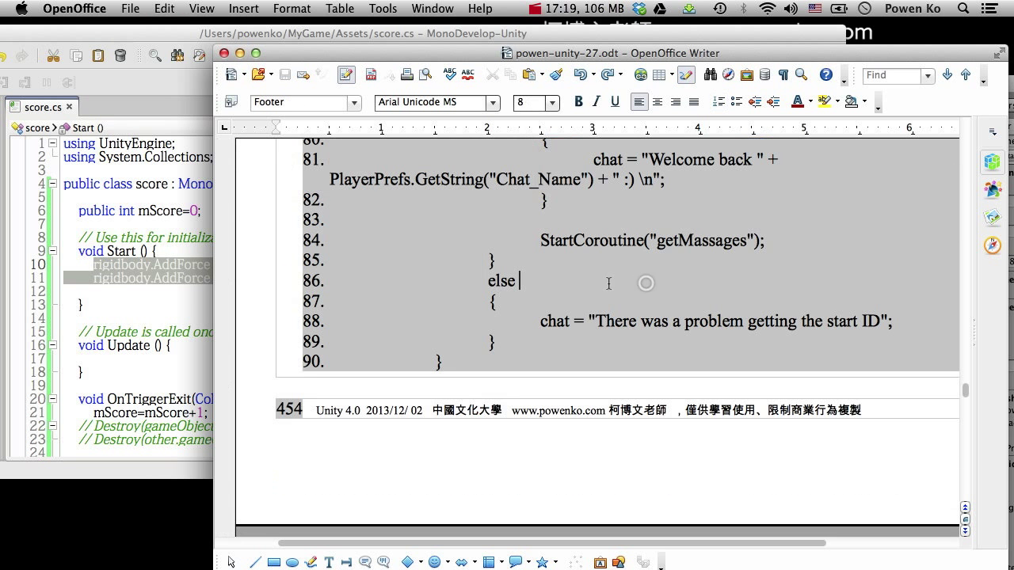
Scroll down the tutorial, then hide Writer so score.cs in MonoDevelop is showing
scroll(626, 293, down, 5)
scroll(658, 309, down, 10)
scroll(689, 321, down, 10)
scroll(702, 329, down, 10)
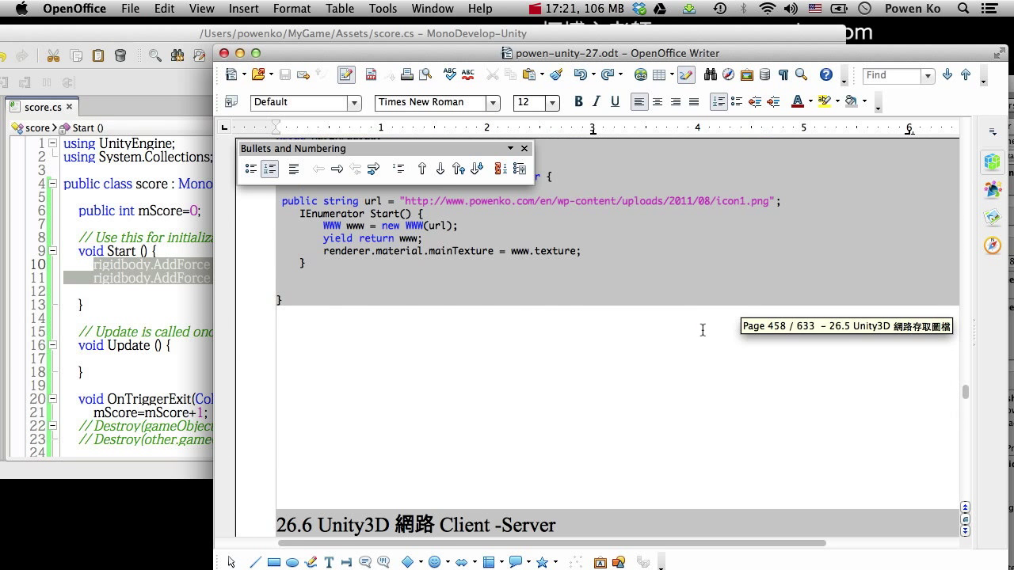
scroll(702, 329, down, 10)
key(super+m)
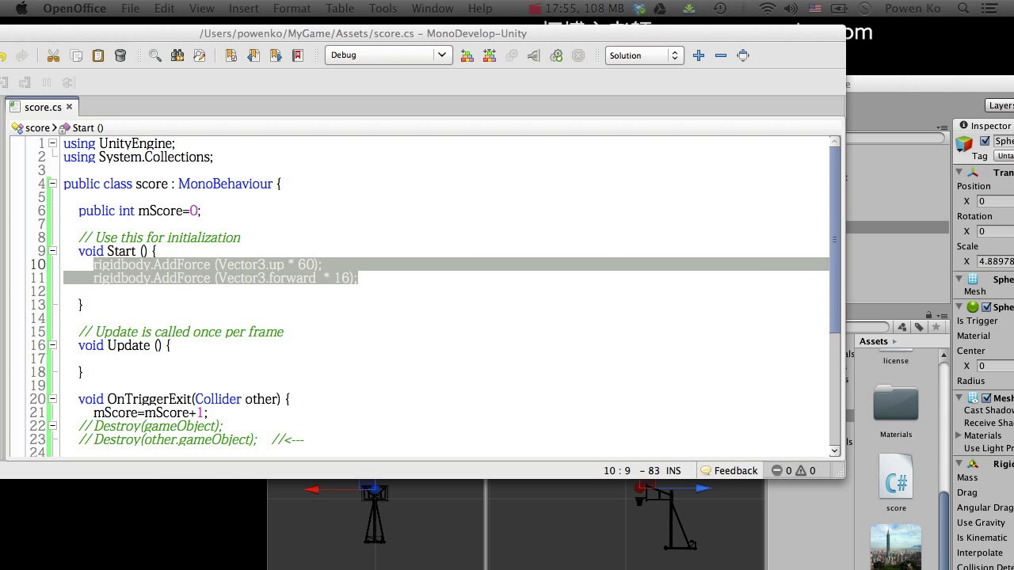
Bring the tutorial back and shift its window left to uncover Unity
key(super+Tab)
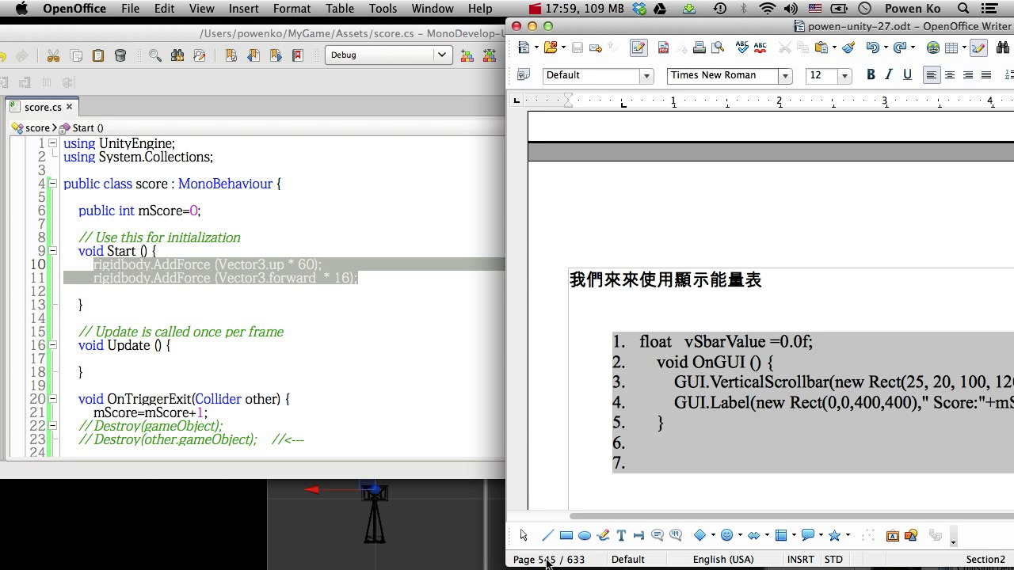
drag(672, 381, 857, 382)
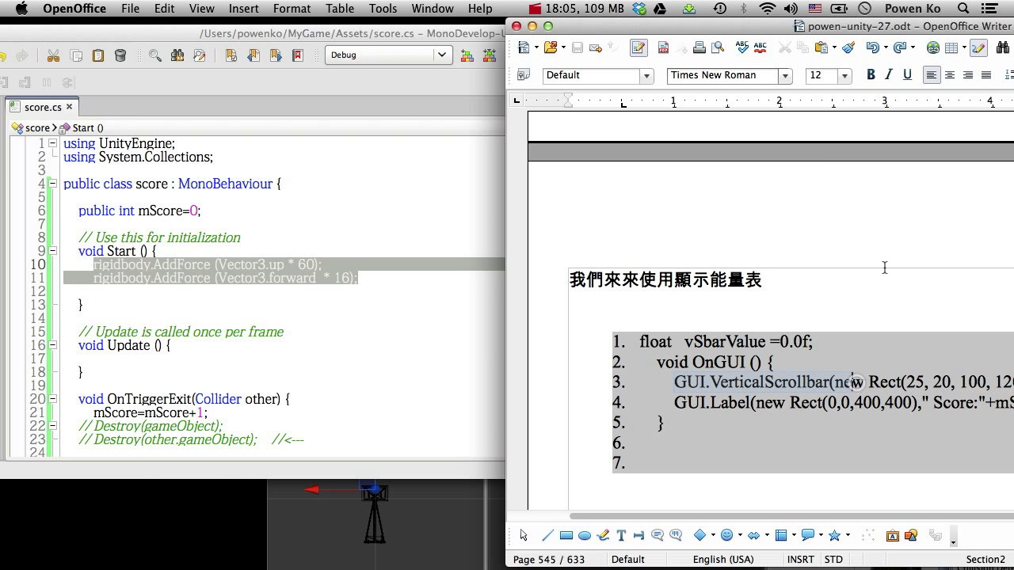
drag(871, 23, 672, 18)
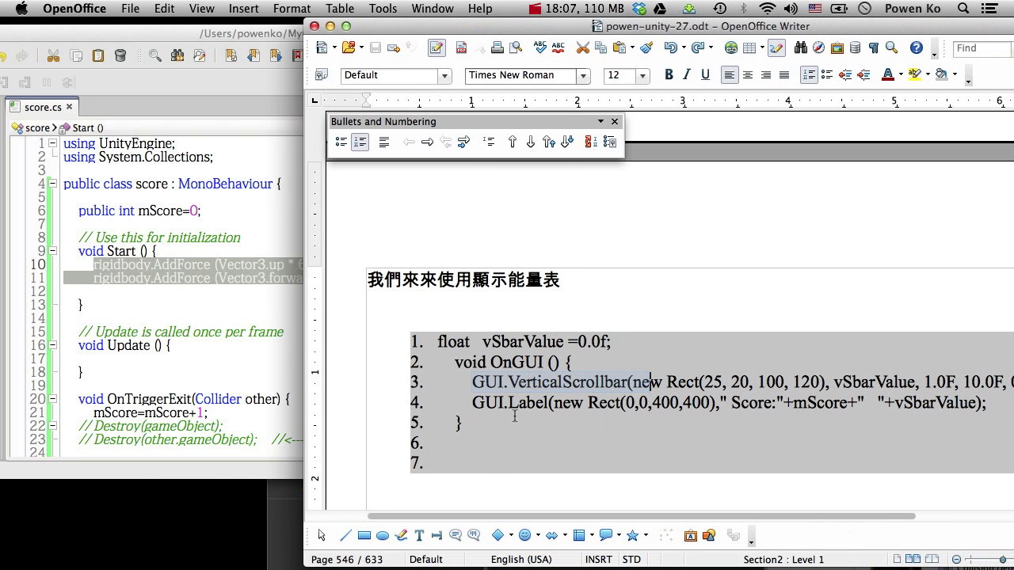
double_click(526, 403)
click(543, 386)
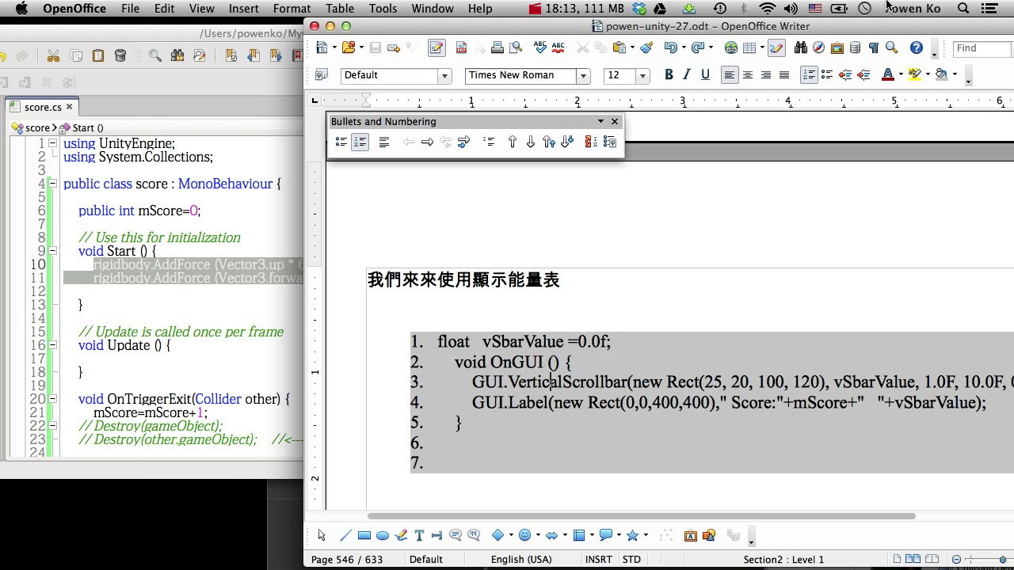
drag(871, 32, 723, 68)
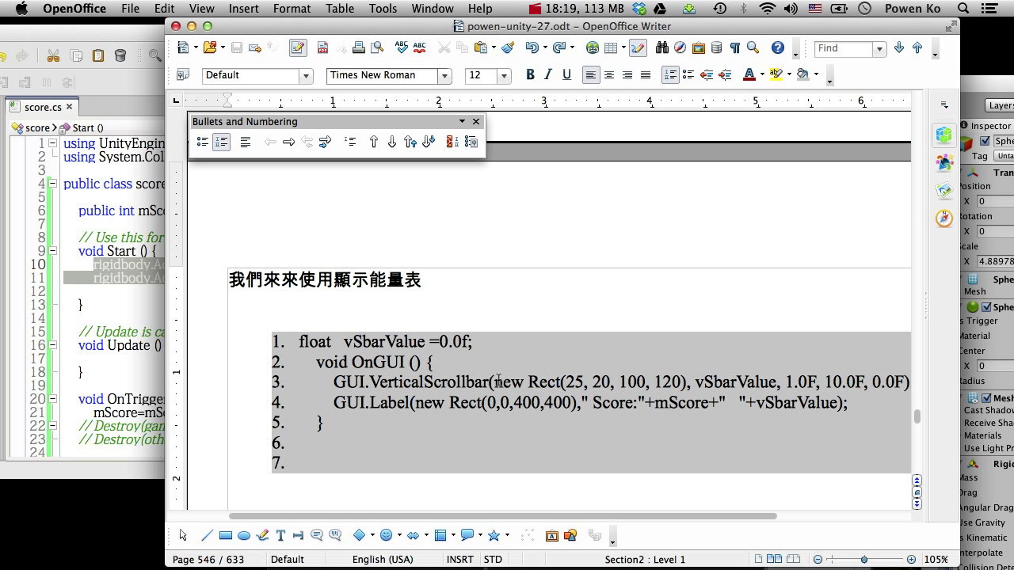
Select the GUI.VerticalScrollbar(new Rect(25, 20, 100, 120), vSbarValue, …) statement, then return to score.cs
drag(498, 382, 675, 383)
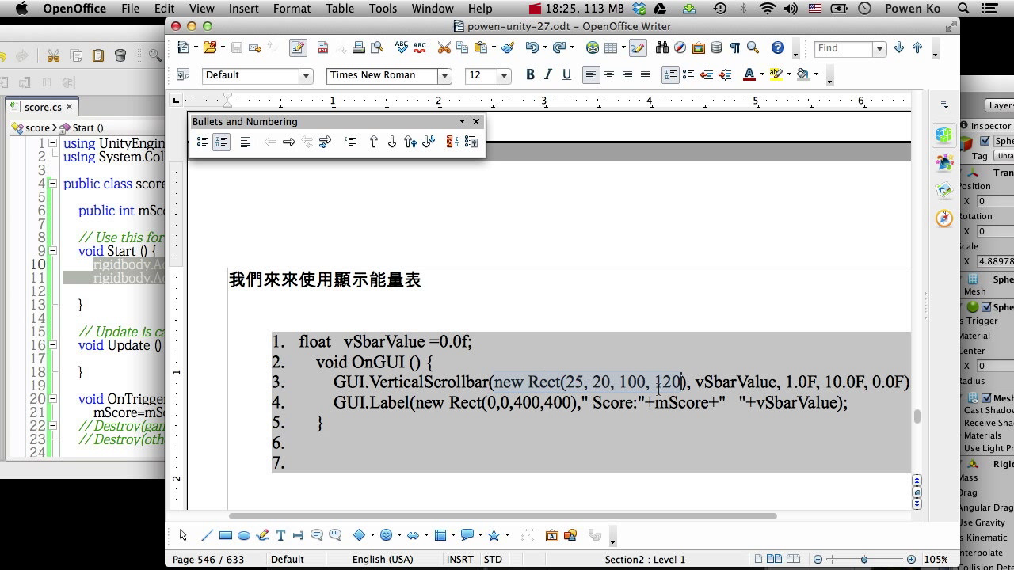
double_click(744, 382)
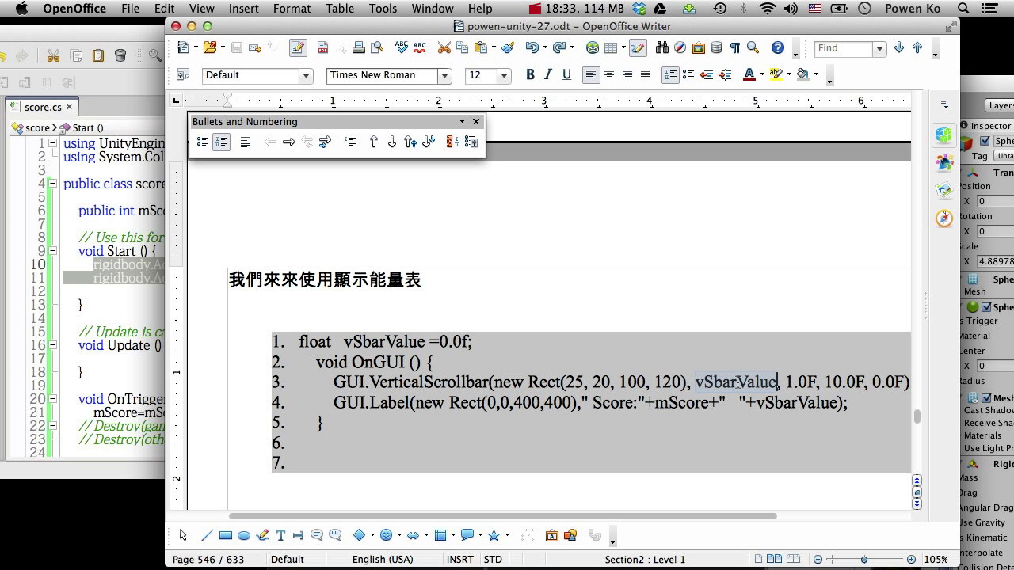
click(859, 382)
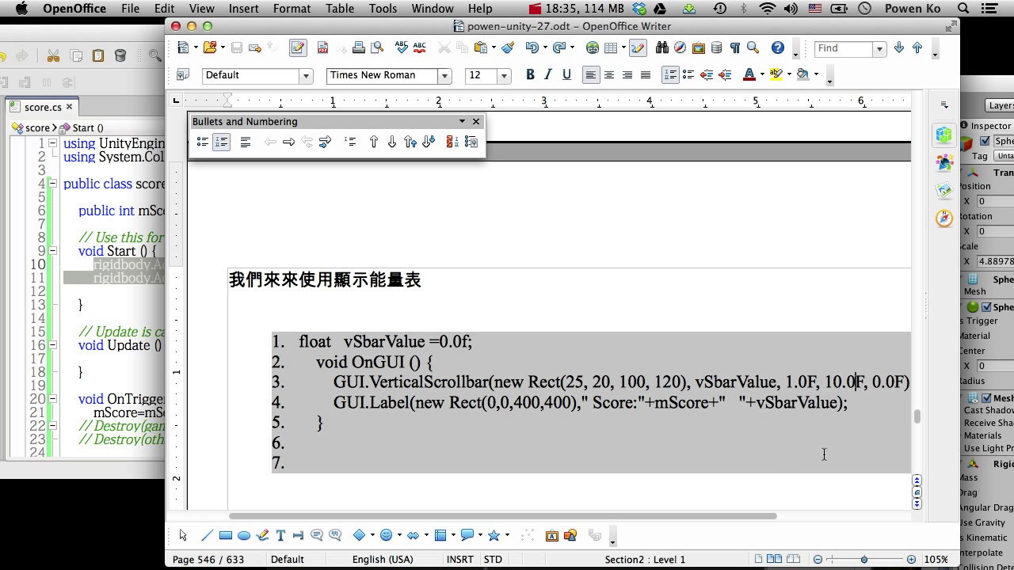
double_click(729, 383)
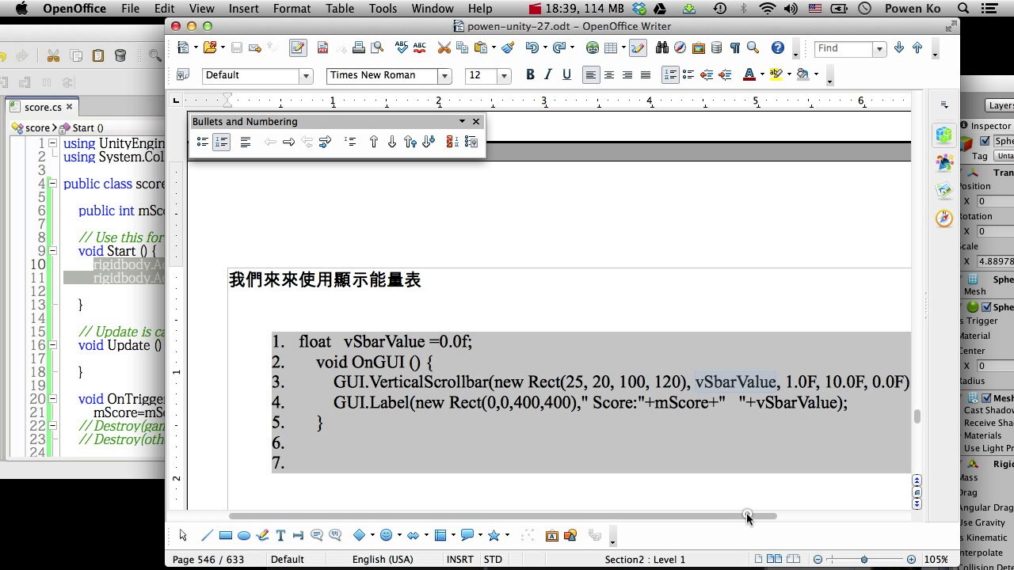
scroll(756, 515, right, 4)
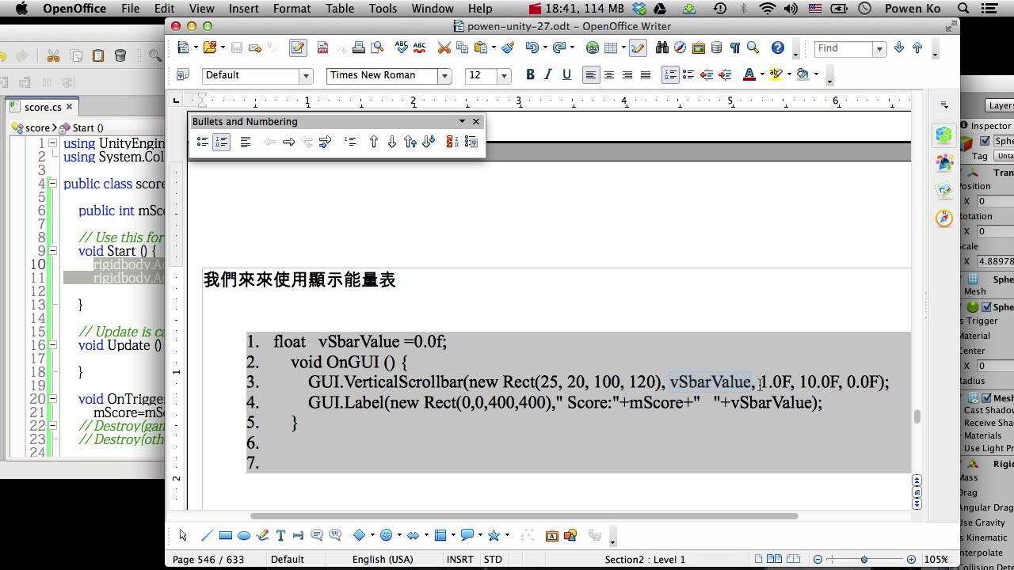
mouse_move(760, 382)
mouse_down()
mouse_move(843, 382)
mouse_move(304, 377)
mouse_up()
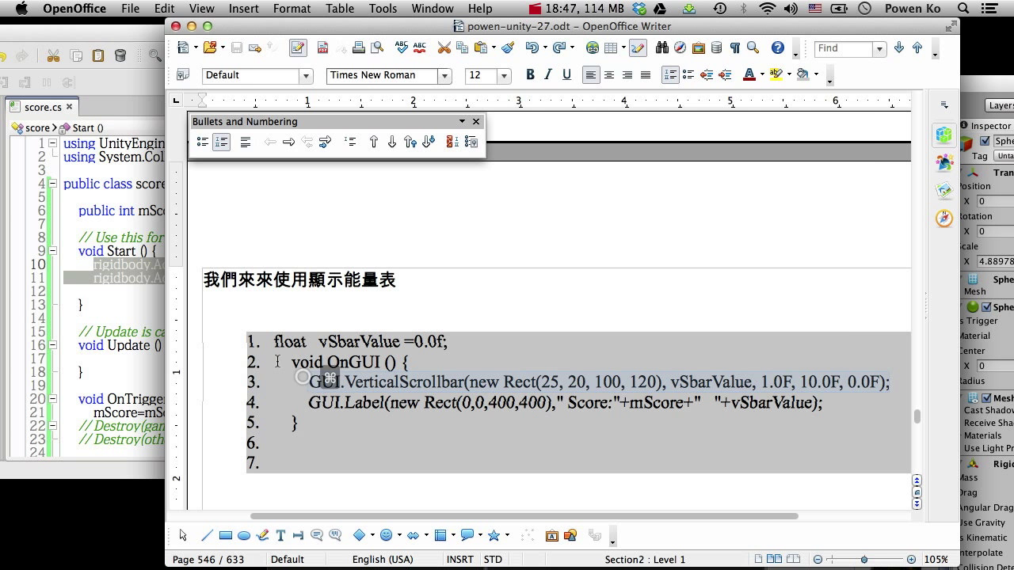
click(160, 310)
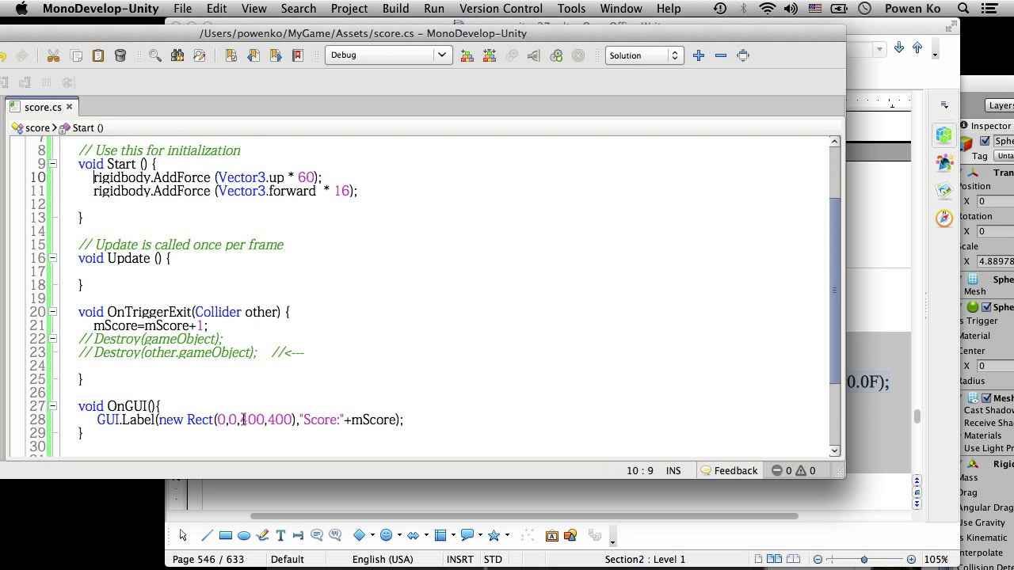
Paste the VerticalScrollbar statement into OnGUI, replace vSbarValue with 100f, and save
click(250, 406)
key(Return)
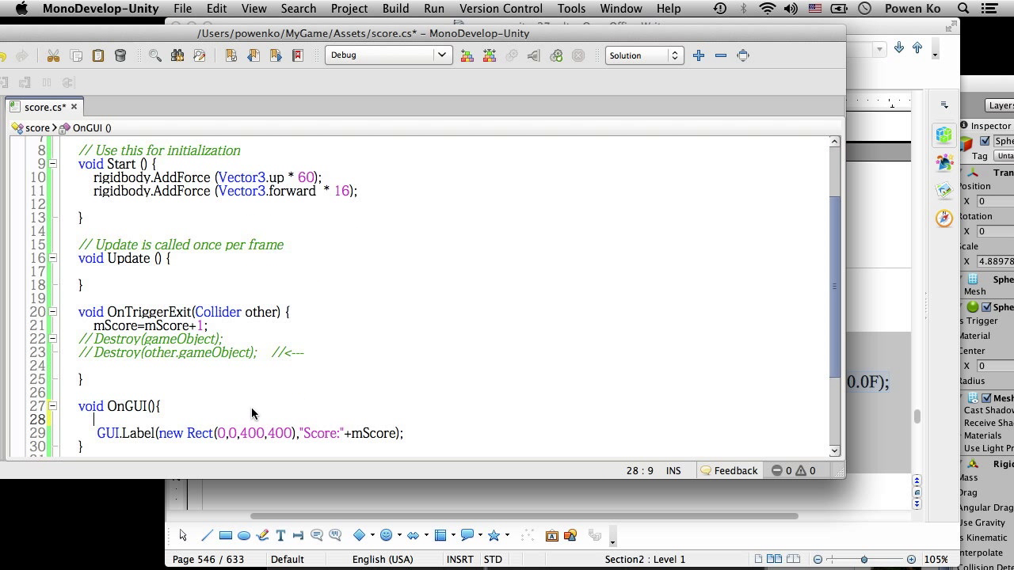
text(3. GUI.VerticalScrollbar(new Rect(25, 20, 100, 120), vSbarValue, 1.0F, 10.0F, 0.0F);)
double_click(447, 420)
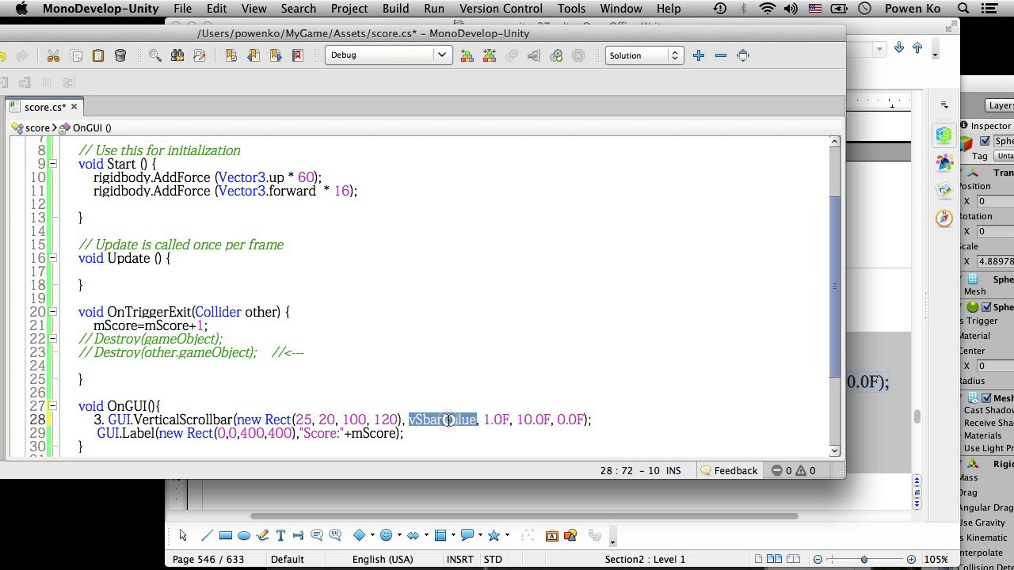
text(100)
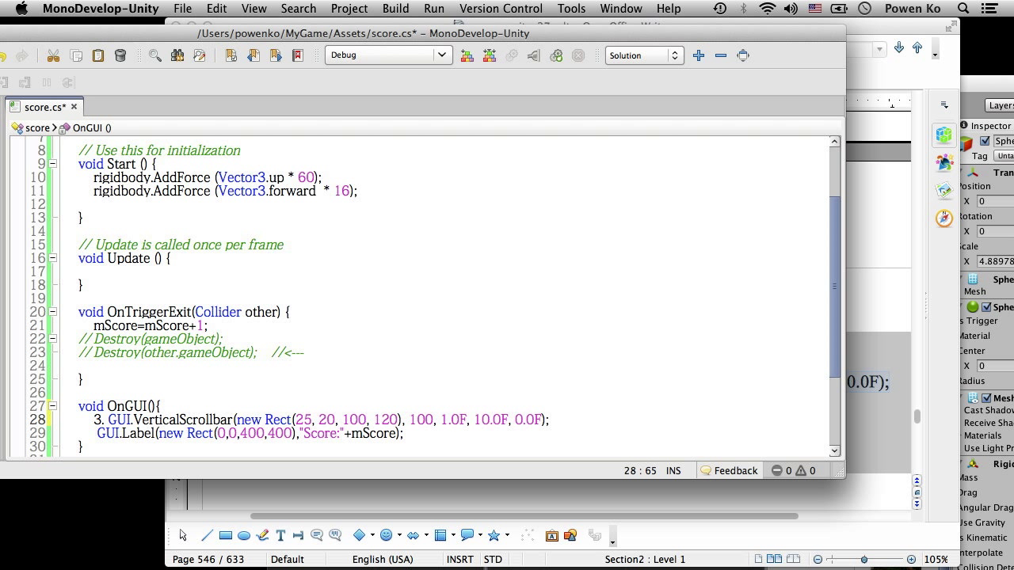
text(f)
key(Down)
key(super+s)
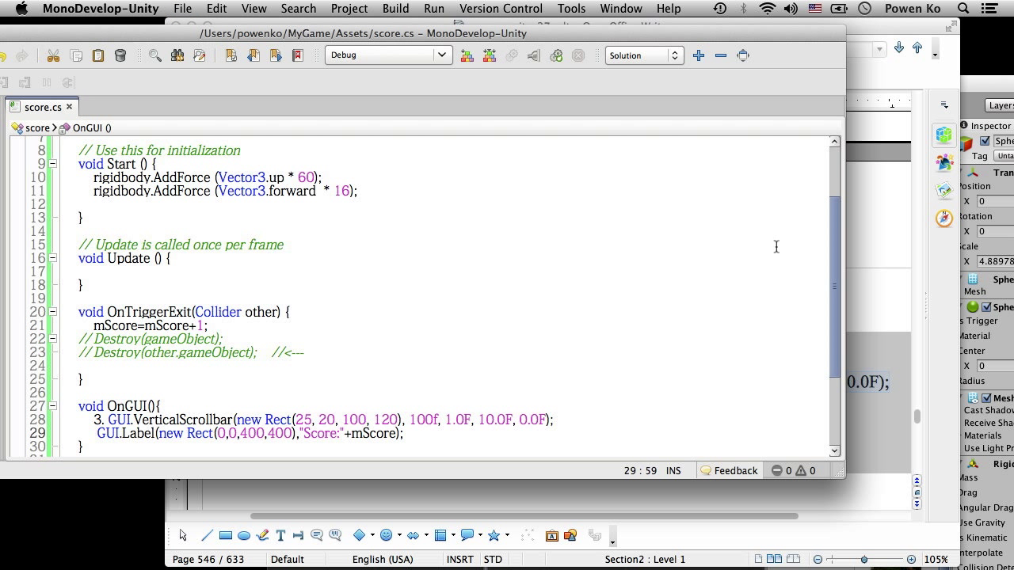
Delete the stray "3." prefix on line 28 and save score.cs again
drag(790, 26, 760, 21)
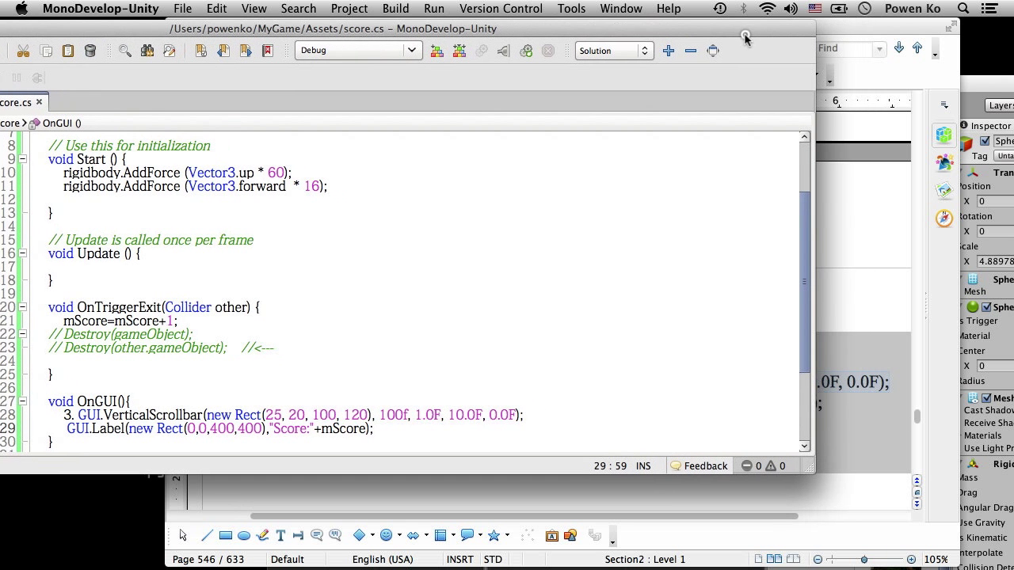
click(77, 415)
key(BackSpace)
key(BackSpace)
key(super+s)
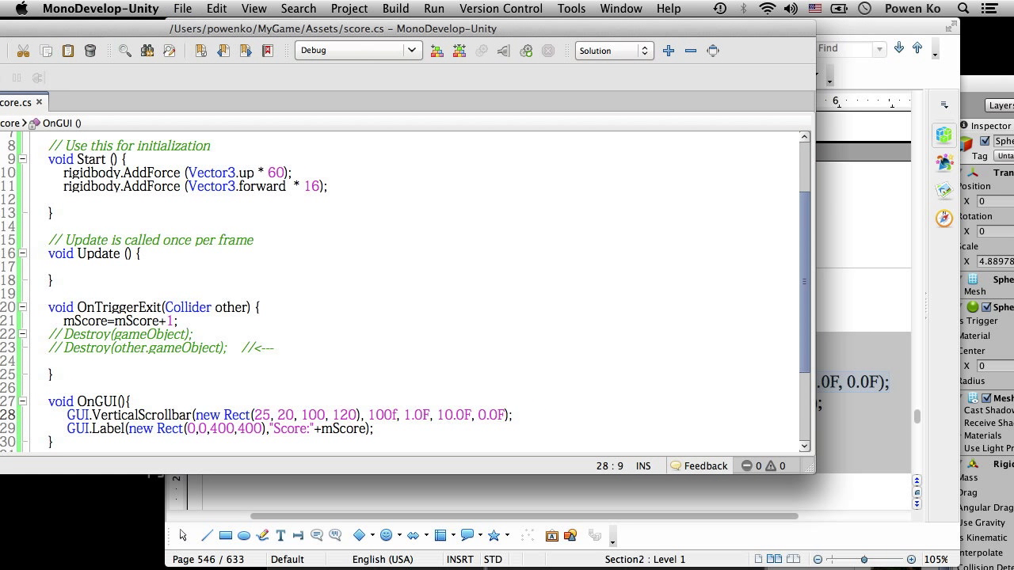
click(963, 109)
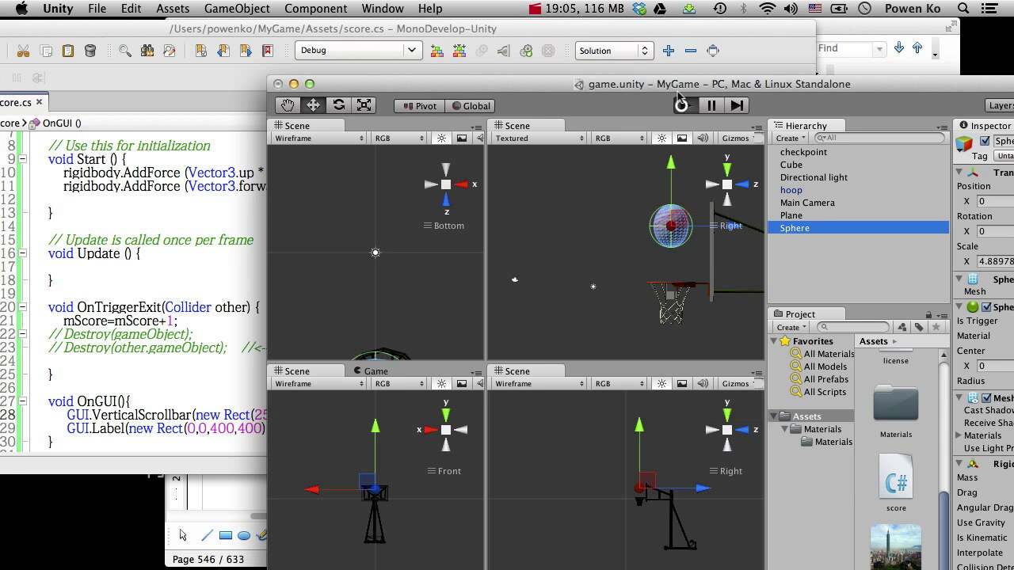
Preview the energy bar, then change the scrollbar value from 100f to 2f, save, and replay the game
drag(690, 86, 838, 30)
click(835, 47)
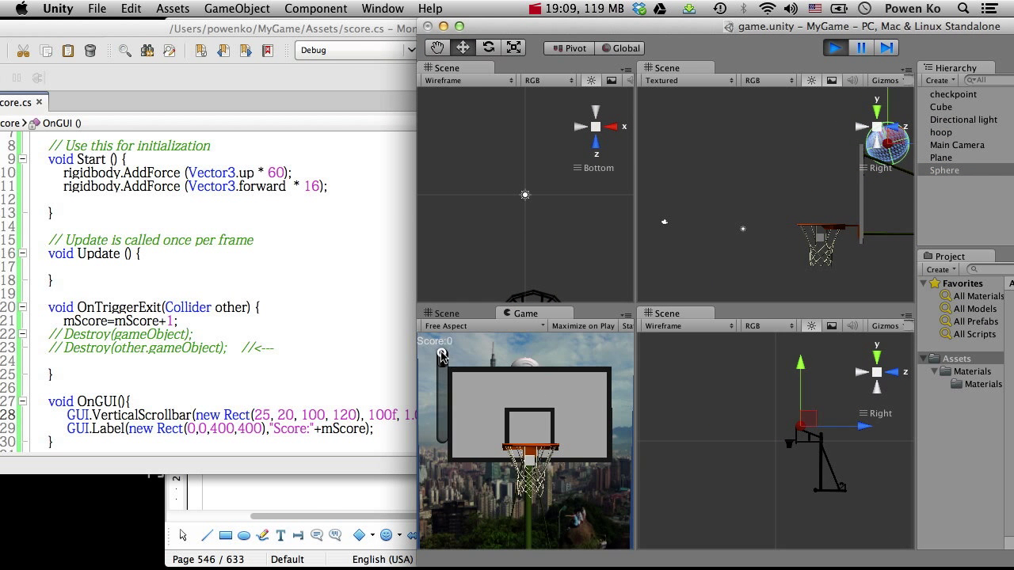
click(391, 422)
double_click(383, 415)
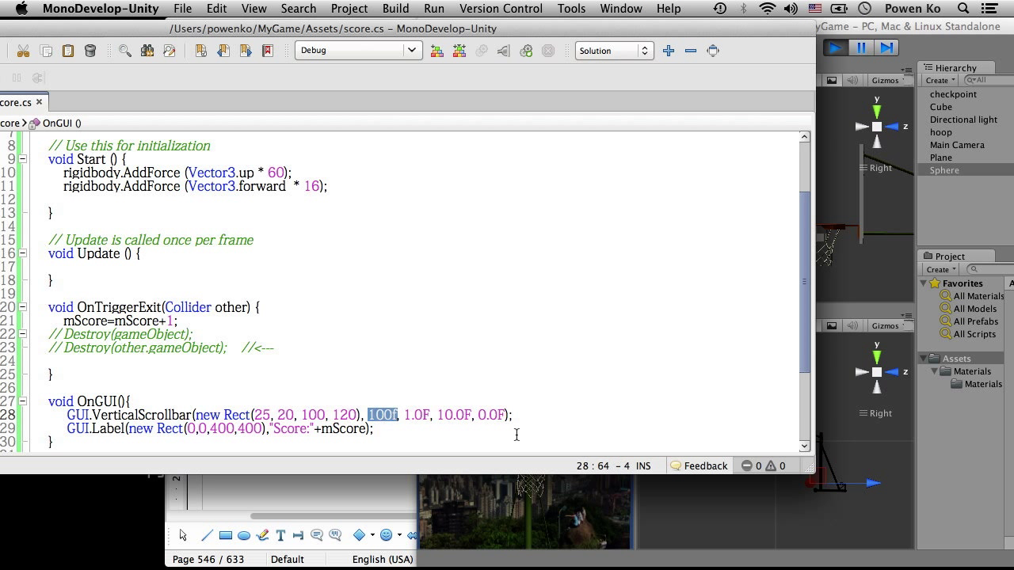
key(BackSpace)
text(2)
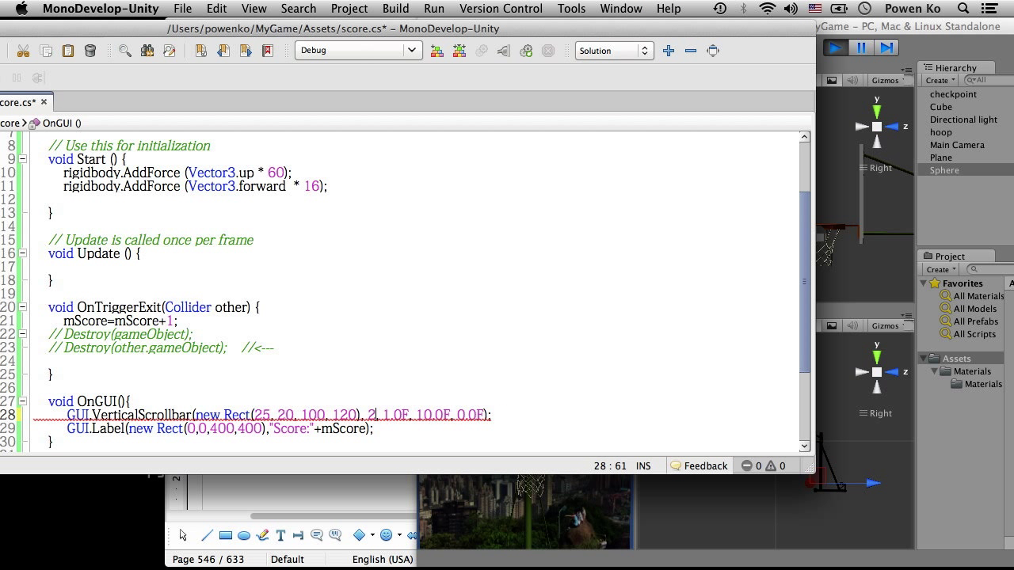
key(super+s)
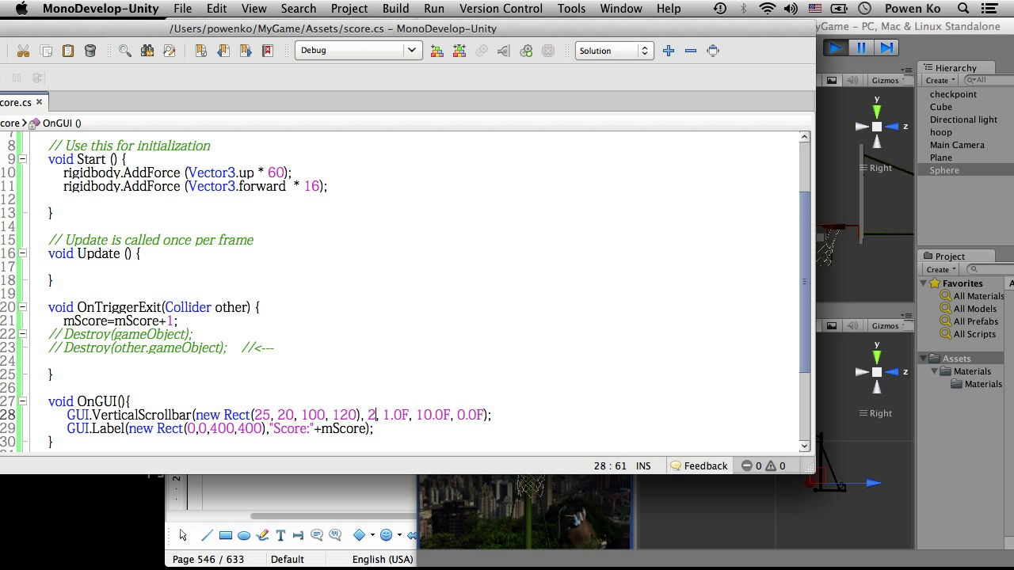
text(f)
click(516, 433)
key(super+s)
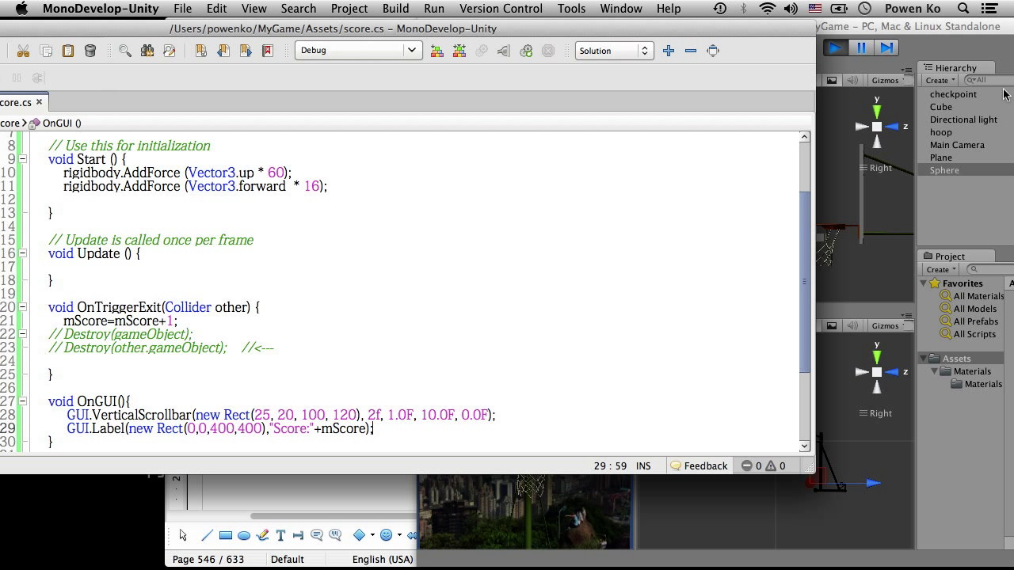
click(834, 49)
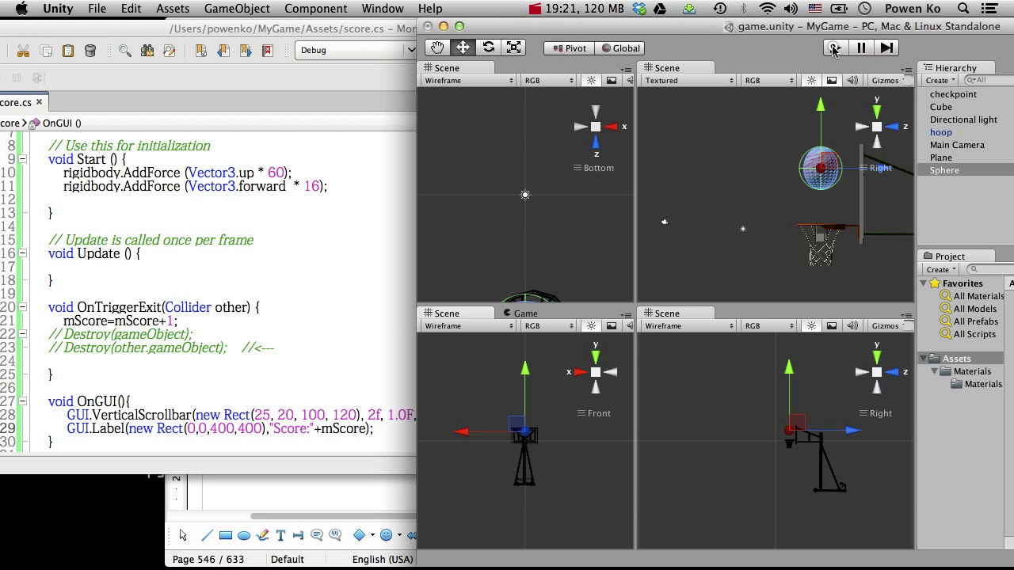
click(834, 49)
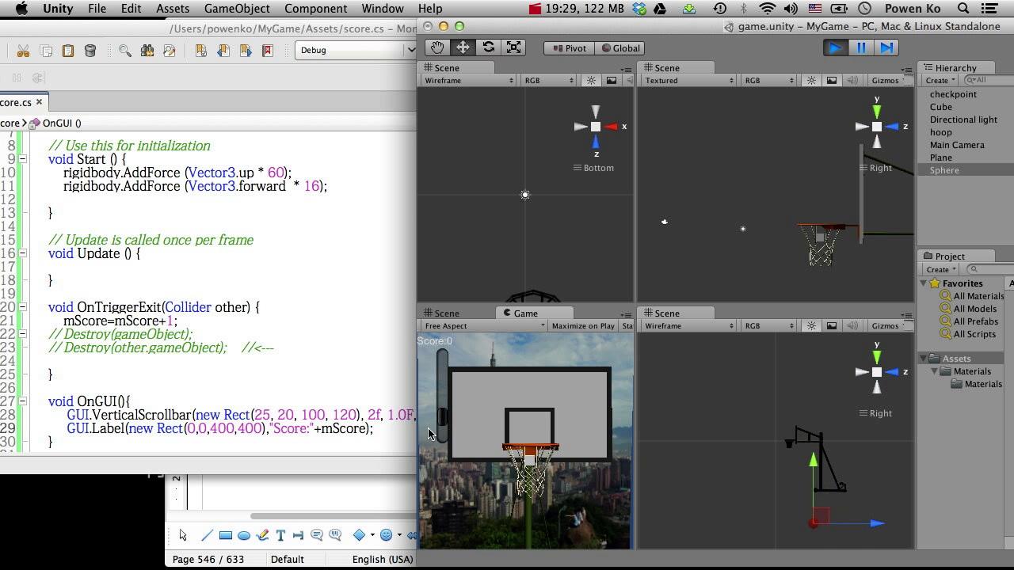
Change the scrollbar value to 5f, save score.cs, and rerun the game to check the bar
click(372, 410)
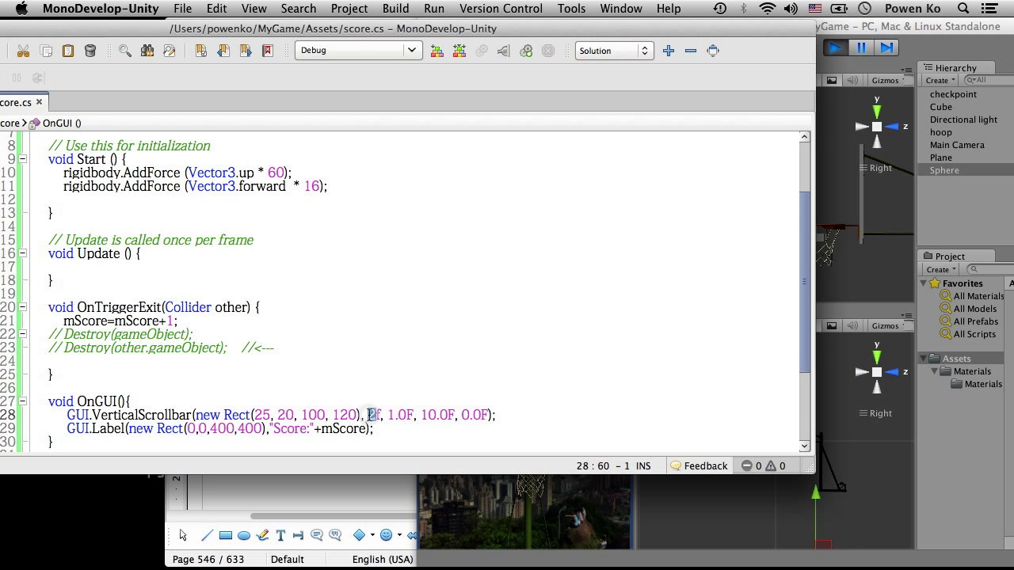
text(10)
key(super+s)
key(BackSpace)
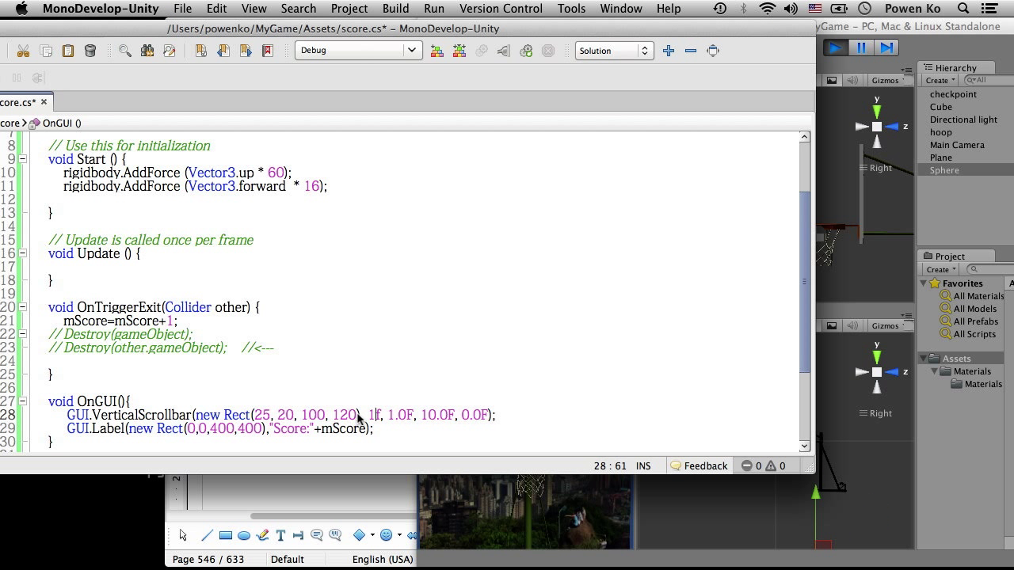
key(BackSpace)
text(5)
key(super+s)
click(941, 57)
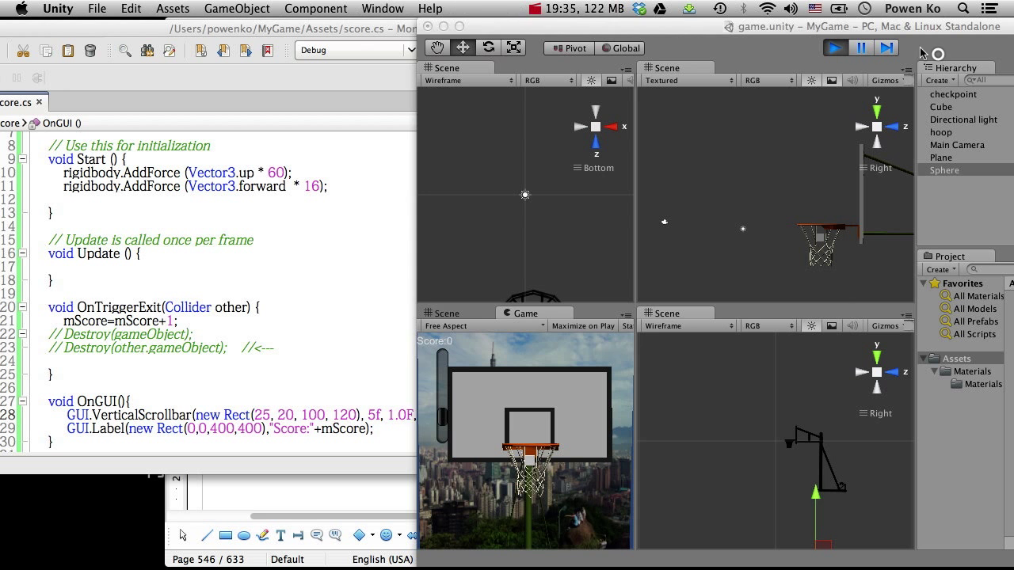
key(super+p)
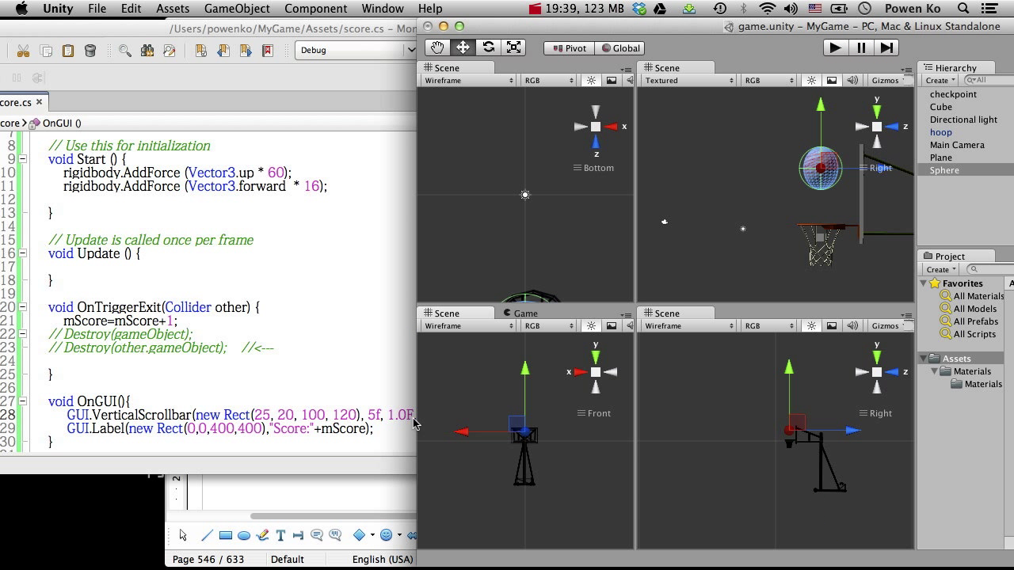
click(834, 47)
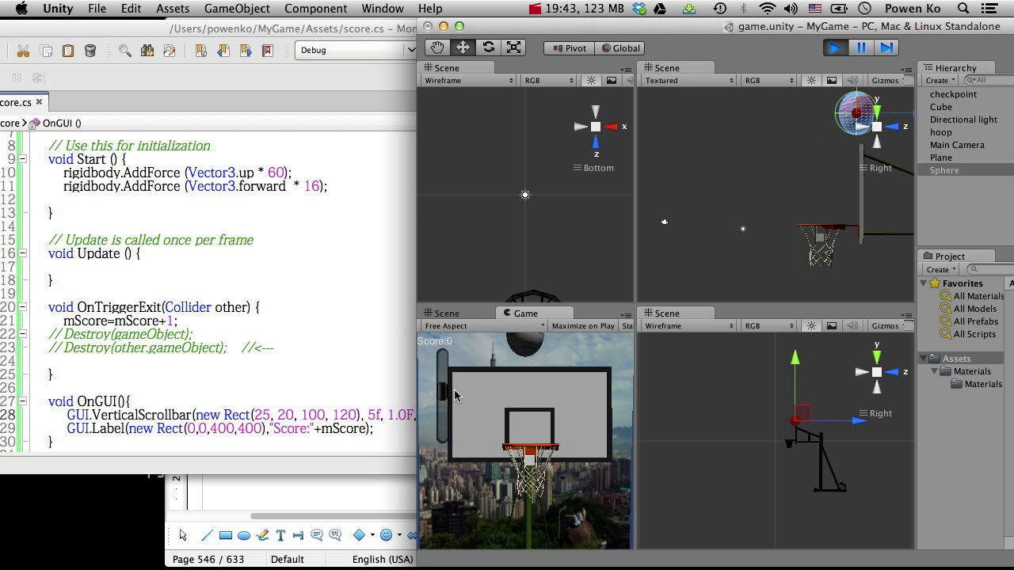
Set the scrollbar value to 9f, save, and test the bar in the running game
click(380, 414)
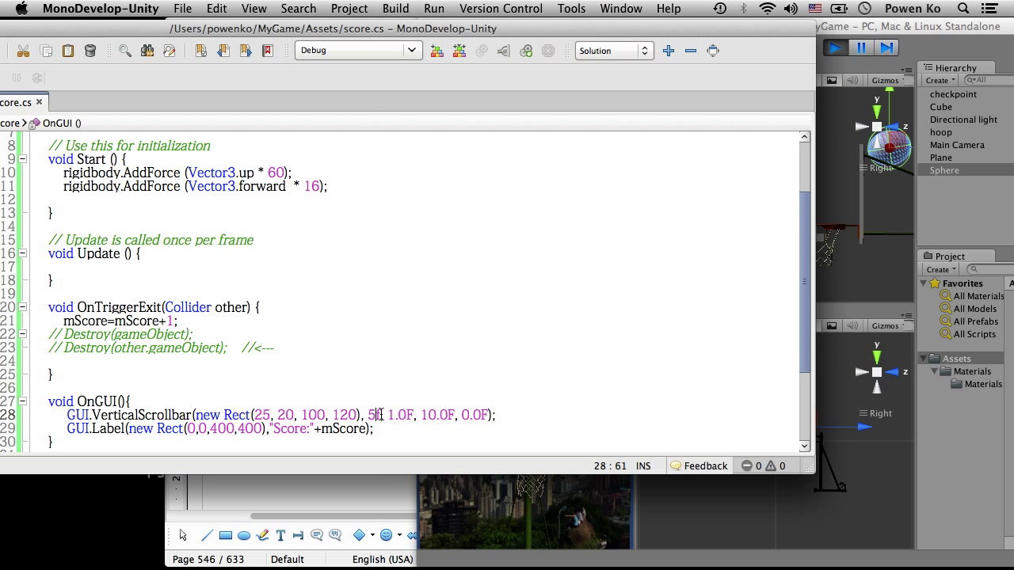
key(BackSpace)
text(9)
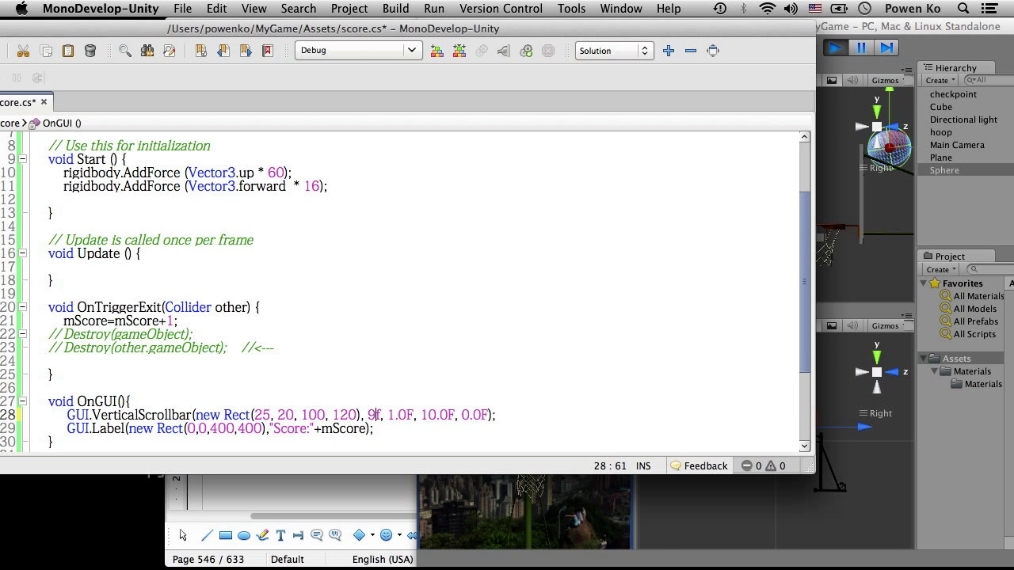
key(super+s)
click(920, 38)
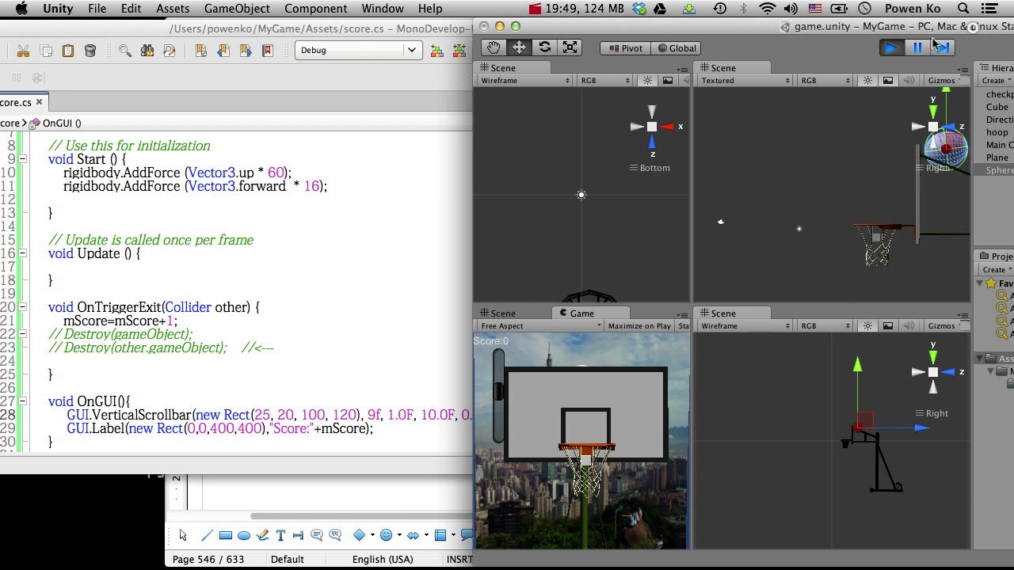
click(890, 49)
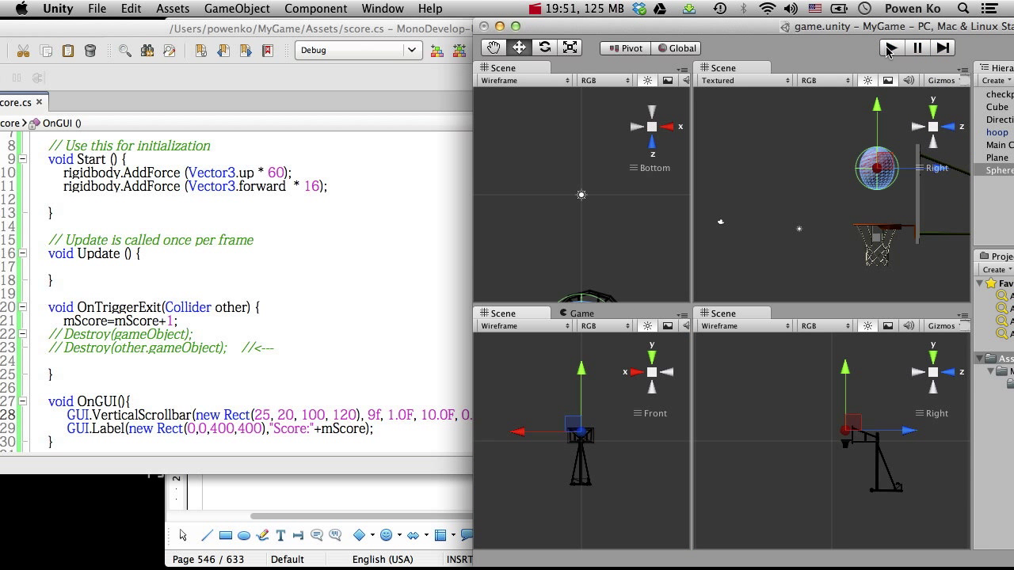
click(891, 48)
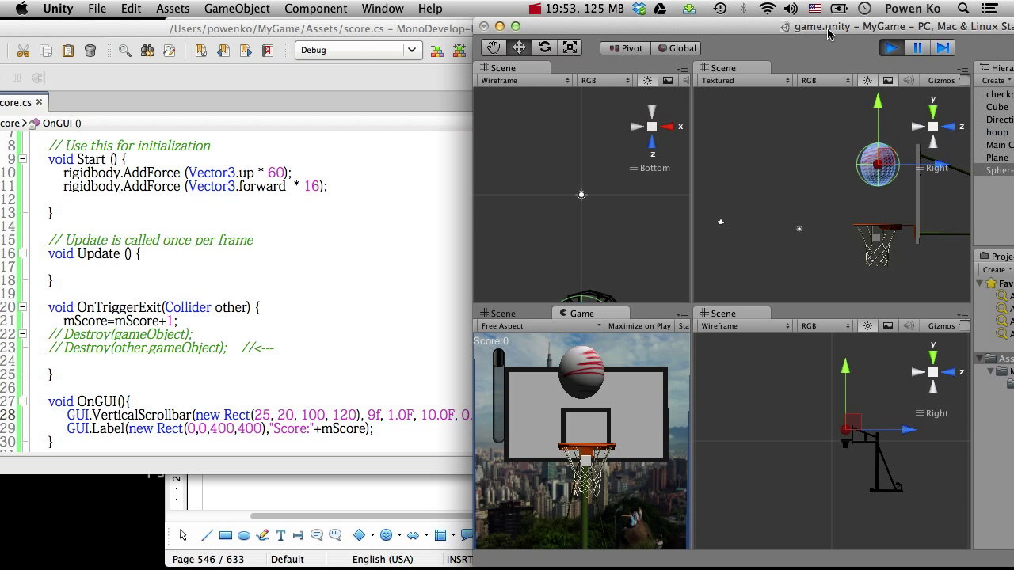
click(890, 49)
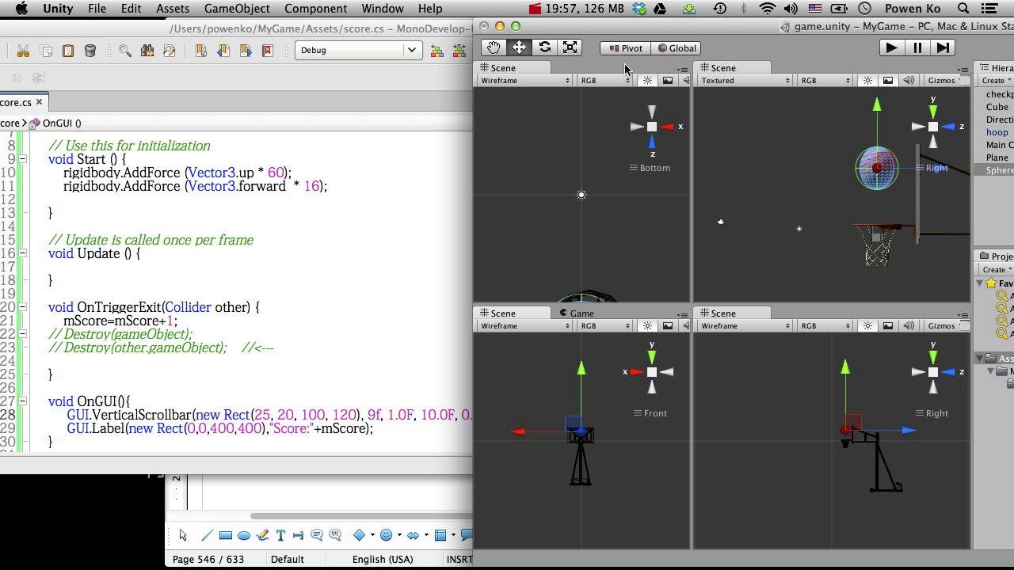
Review score.cs, highlighting the 9f value and the two AddForce lines in Start
drag(646, 26, 734, 25)
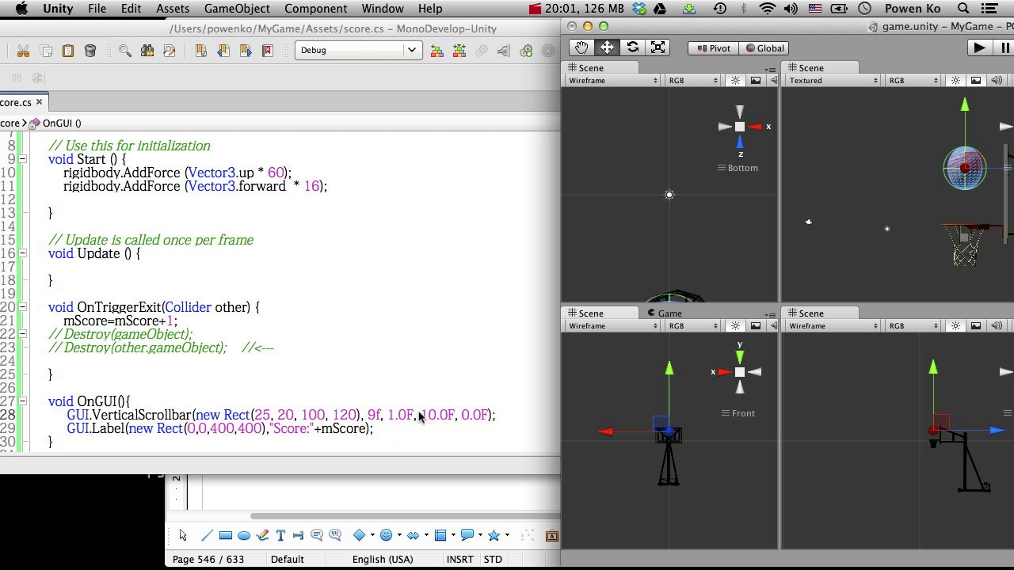
click(374, 415)
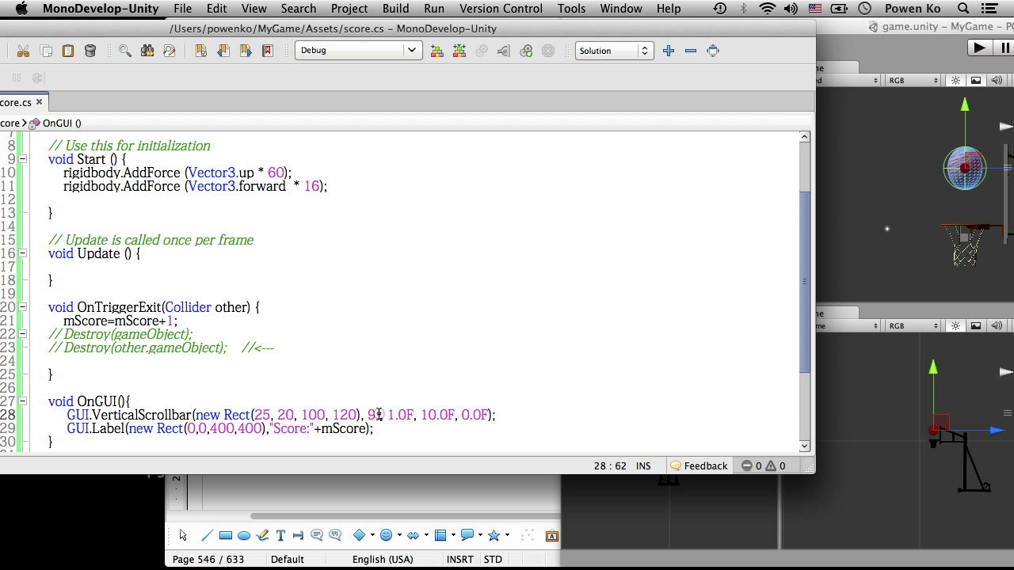
drag(374, 415, 368, 415)
click(218, 199)
shift+click(63, 172)
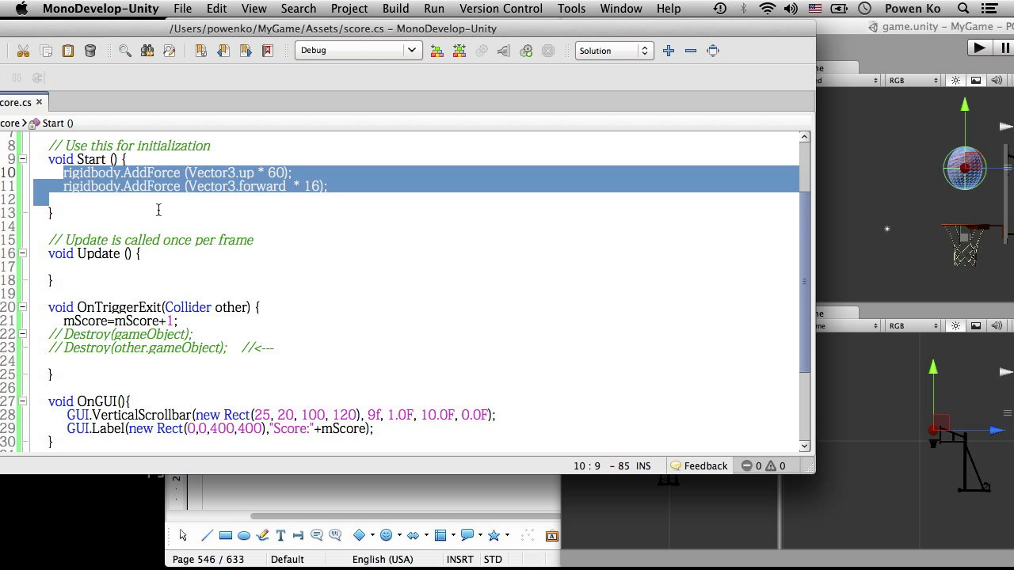
click(443, 501)
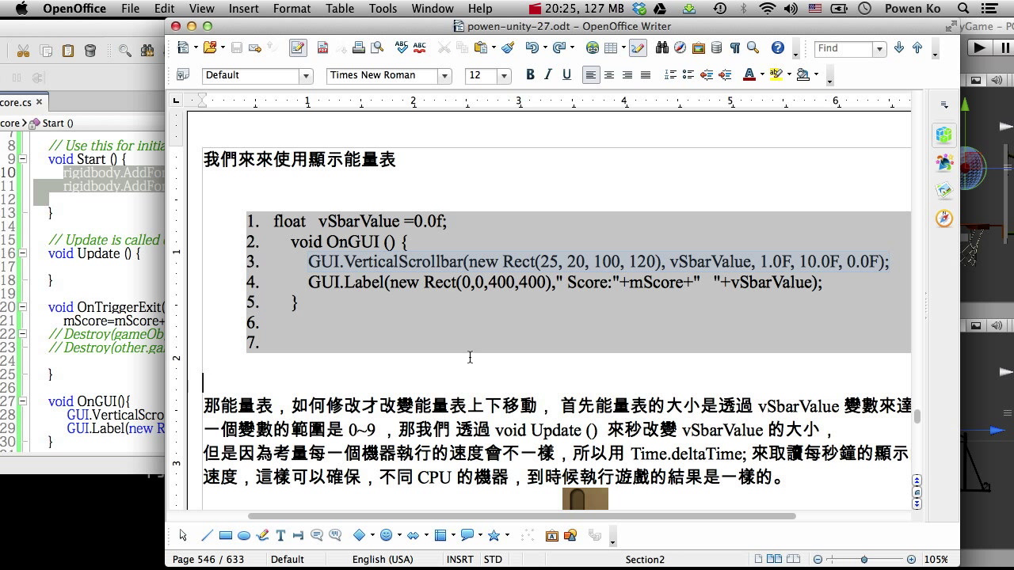
Copy the 'float vSbarValue =0.0f;' line from the tutorial's code listing for use in score.cs
click(441, 244)
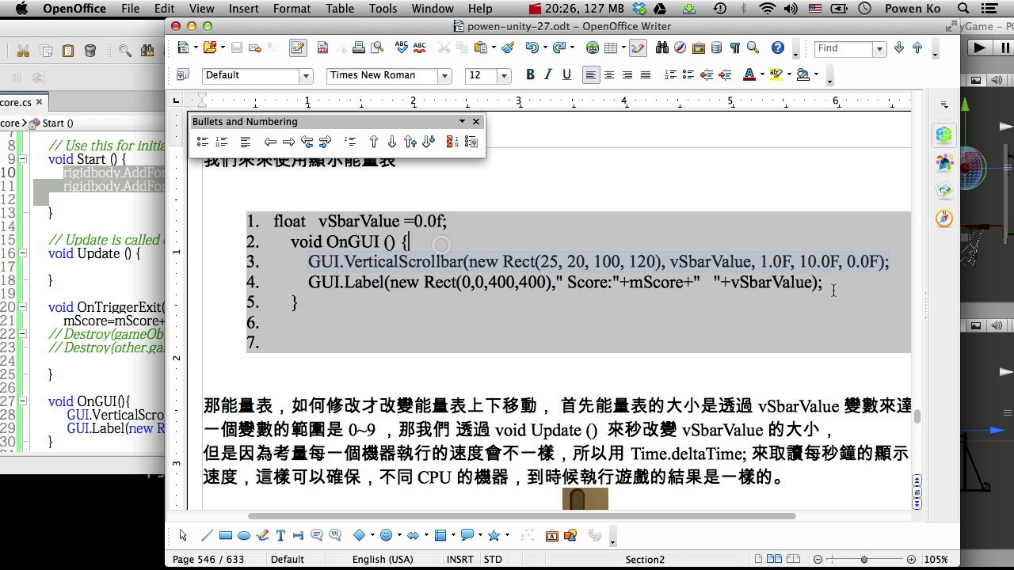
double_click(707, 261)
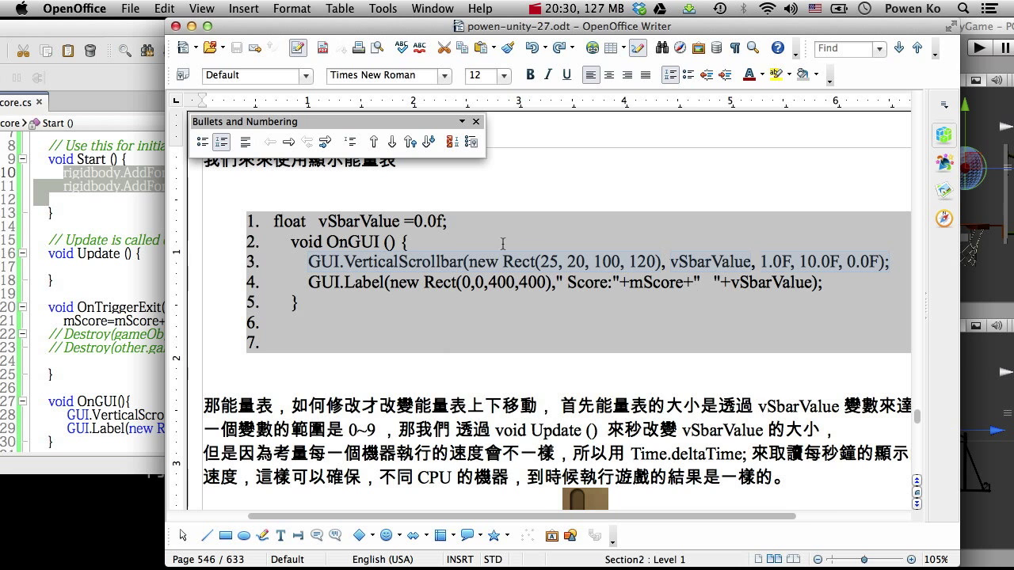
click(118, 369)
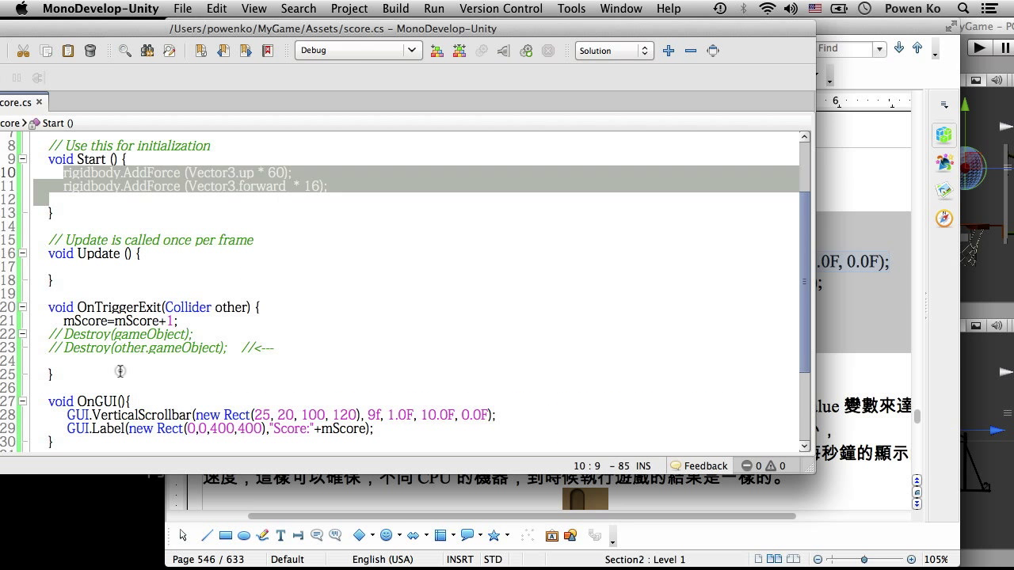
double_click(372, 415)
key(super+Tab)
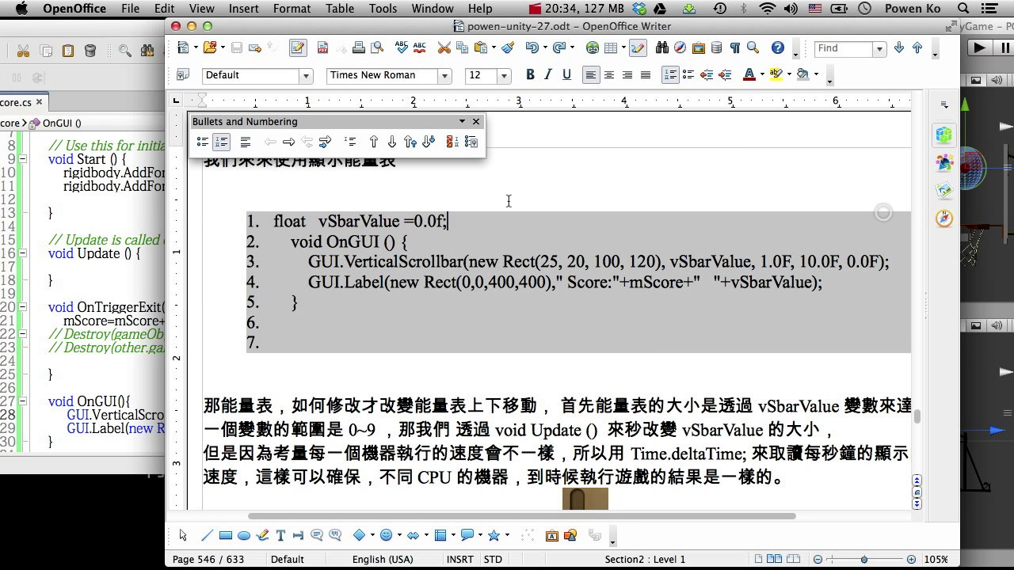
drag(448, 222, 272, 223)
key(super+c)
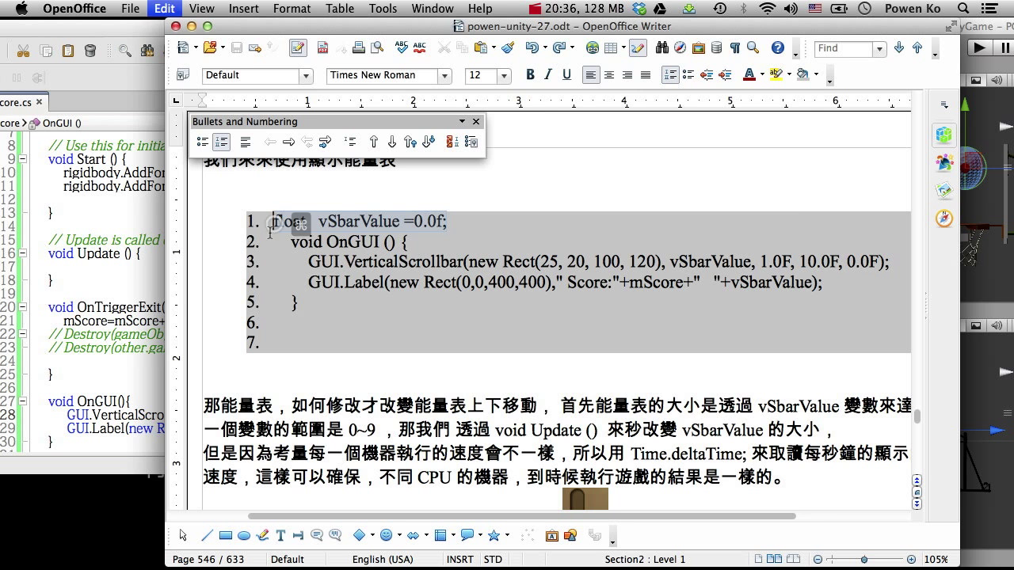
key(super+Tab)
scroll(162, 239, up, 3)
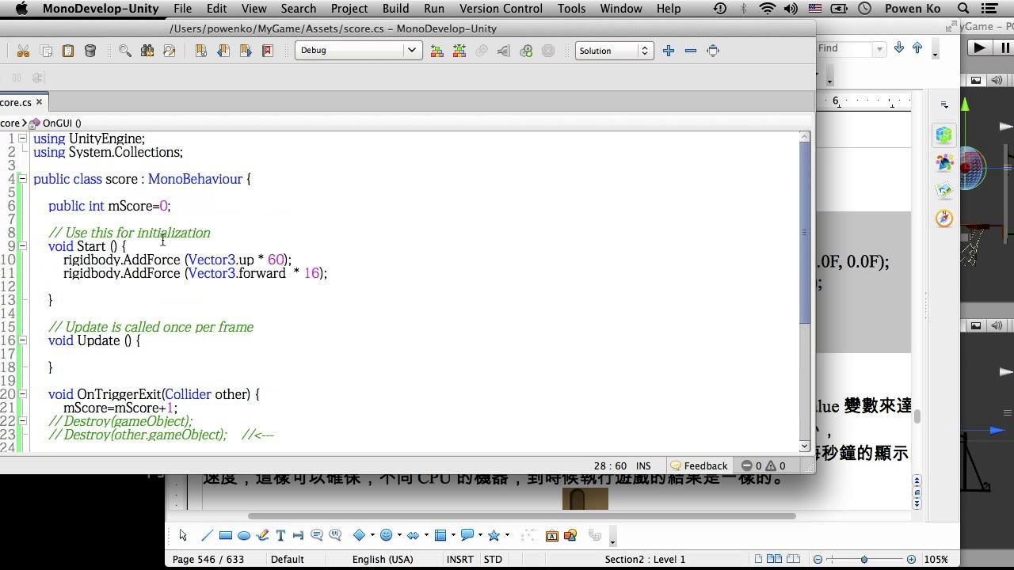
Paste 'float vSbarValue =0.0f;' below the mScore declaration, strip the list number, and save
click(189, 207)
key(Return)
key(super+v)
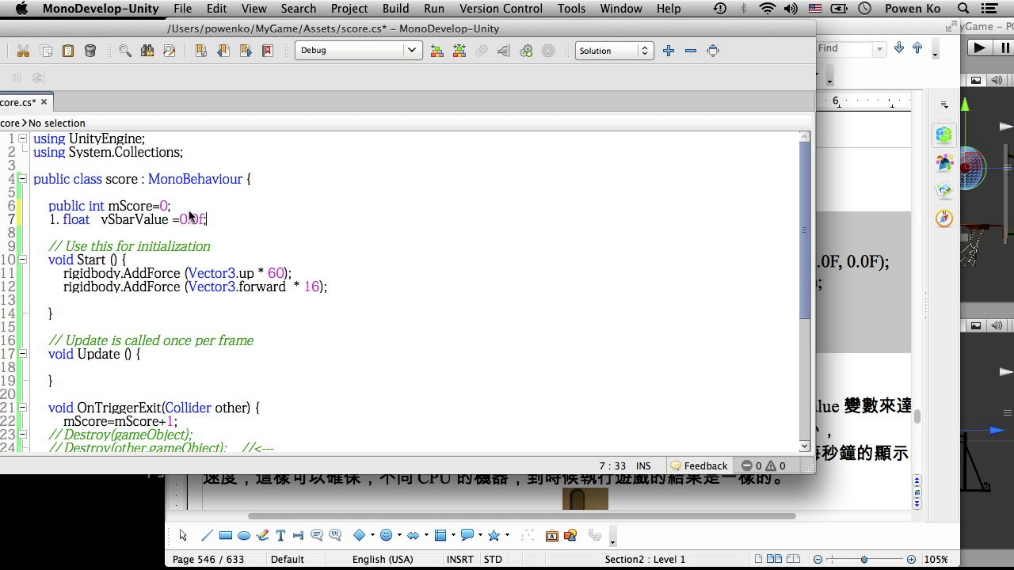
key(Return)
key(Up)
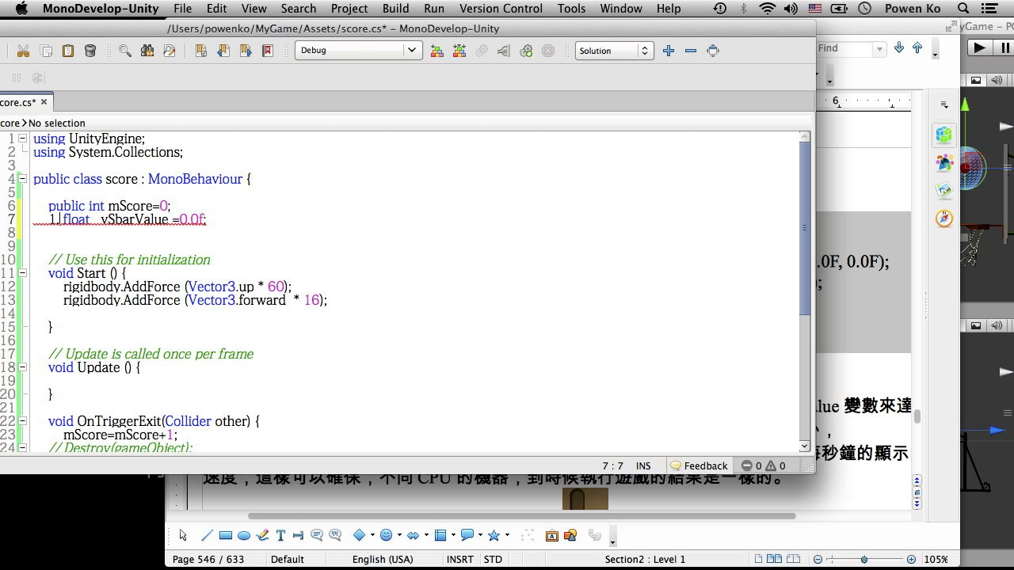
key(BackSpace)
key(BackSpace)
key(BackSpace)
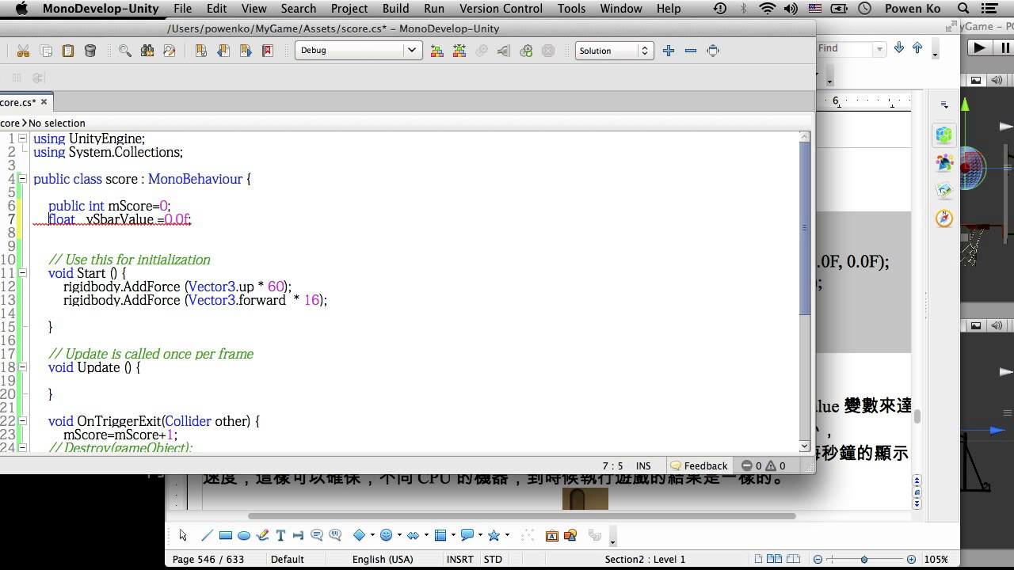
key(super+s)
key(space)
key(BackSpace)
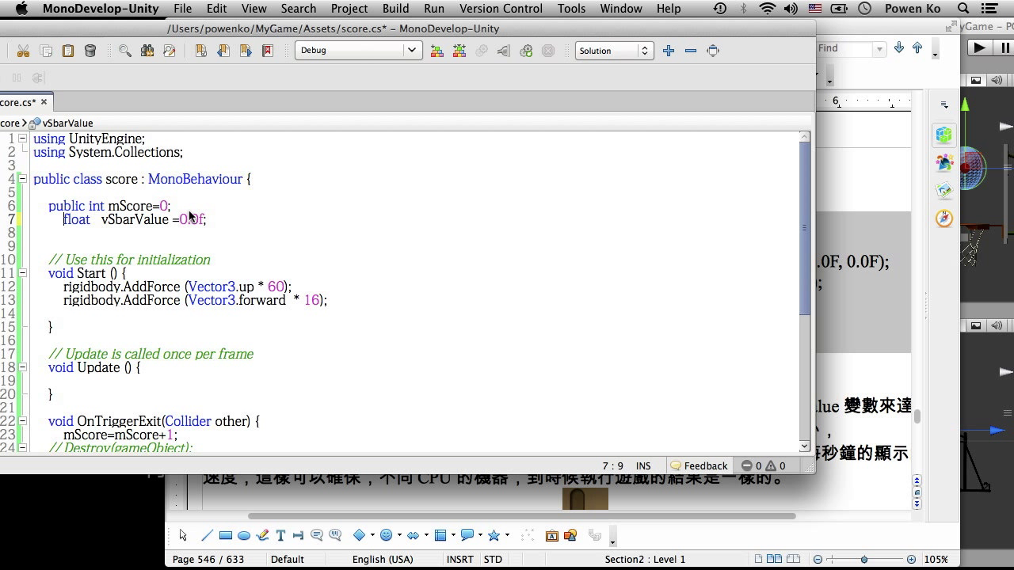
key(super+s)
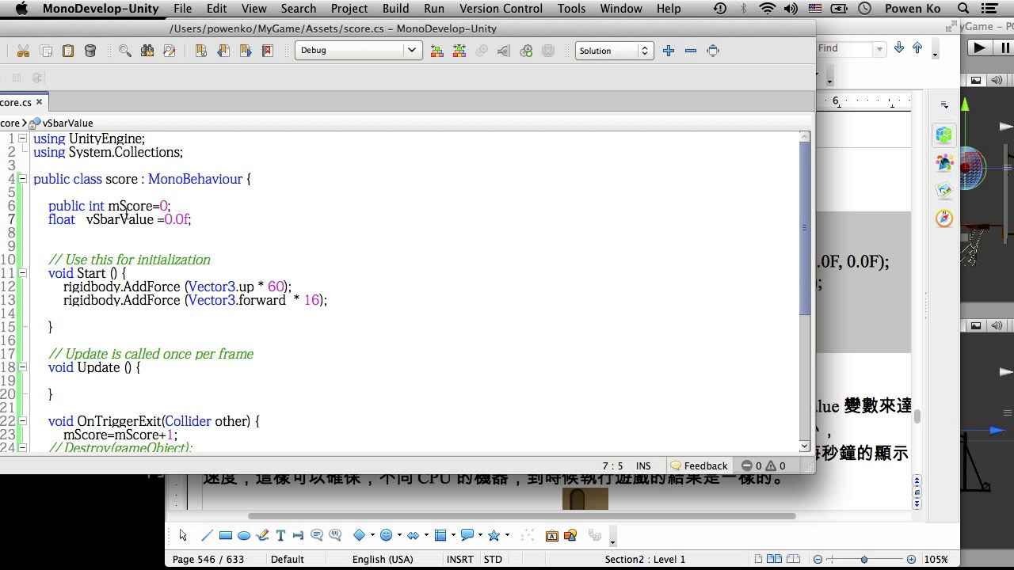
Replace 9f in the GUI.VerticalScrollbar call with vSbarValue and save score.cs
double_click(118, 219)
key(super+c)
scroll(213, 250, down, 5)
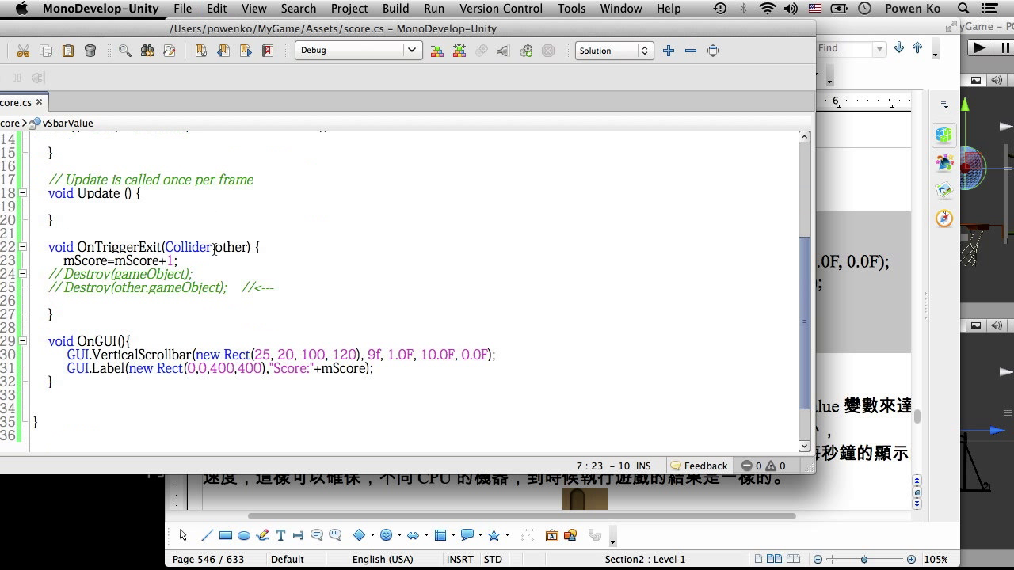
double_click(377, 352)
key(super+v)
key(super+s)
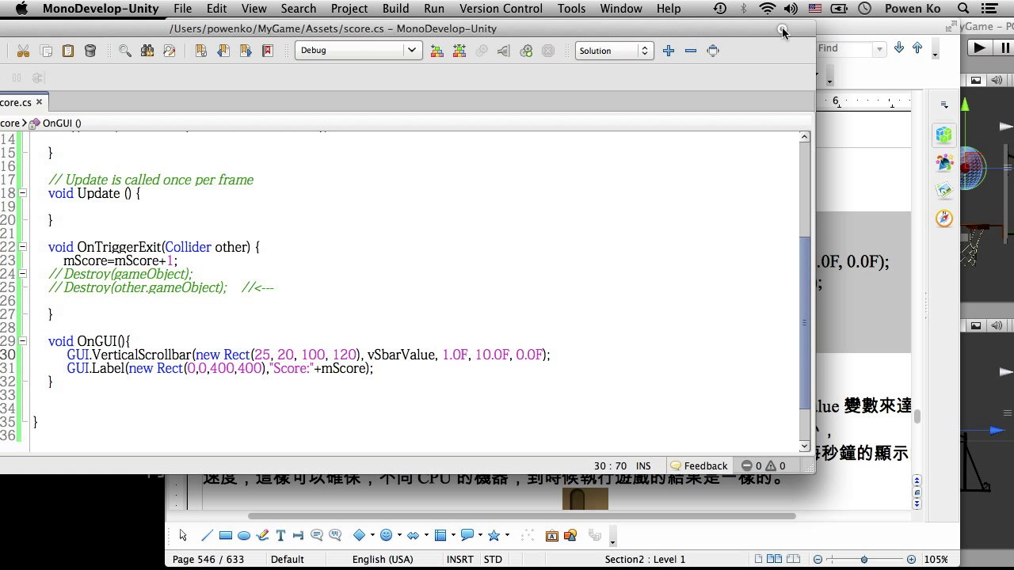
drag(782, 33, 732, 38)
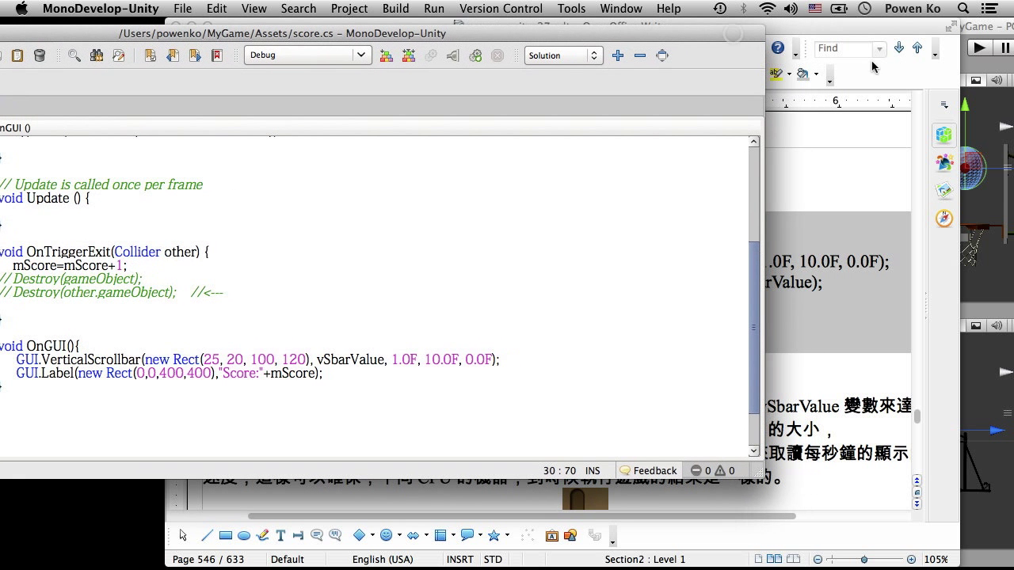
double_click(349, 360)
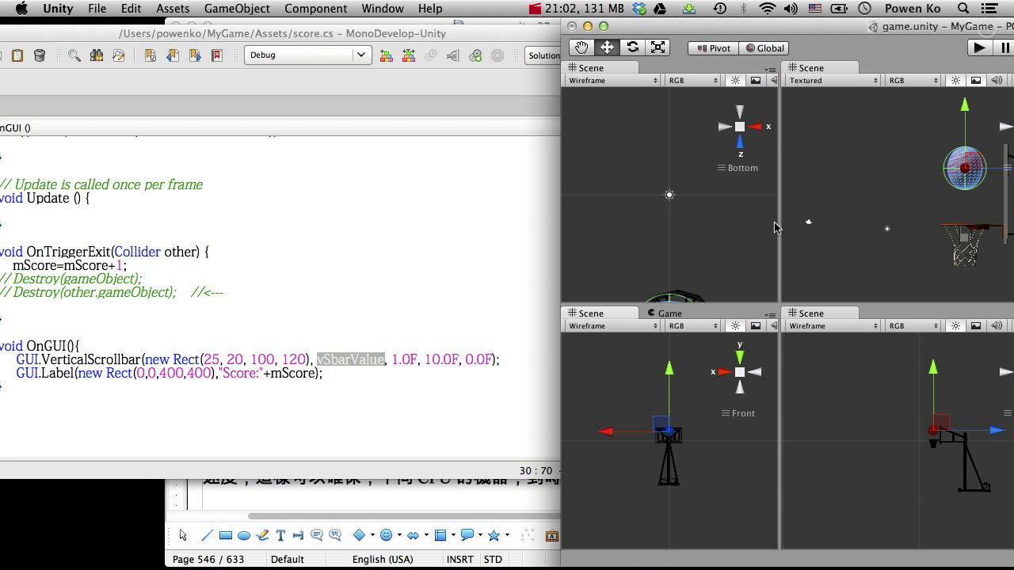
Run the game briefly to confirm the vSbarValue-driven scrollbar shows in the Game view, then stop it
click(986, 29)
click(978, 47)
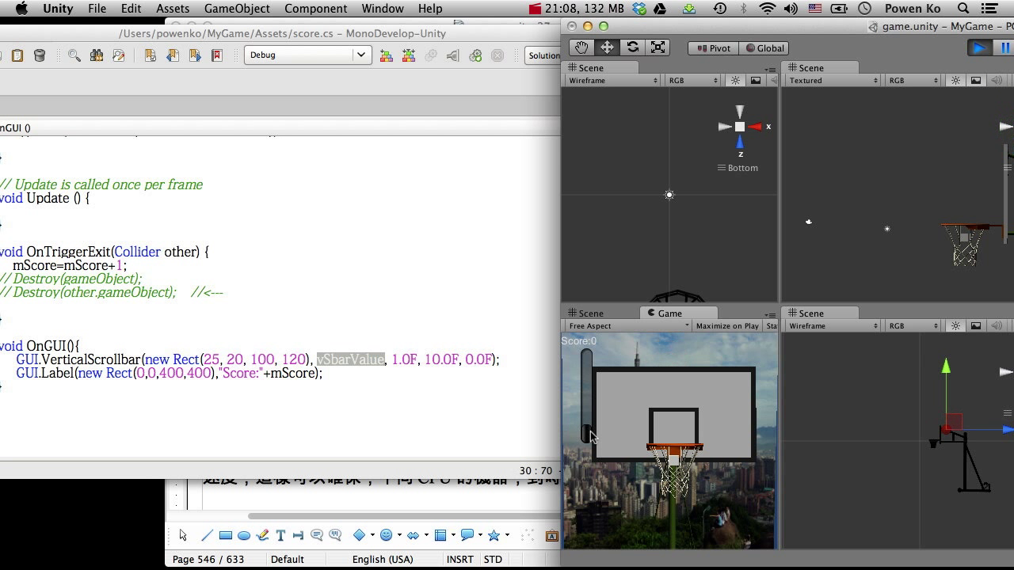
click(978, 48)
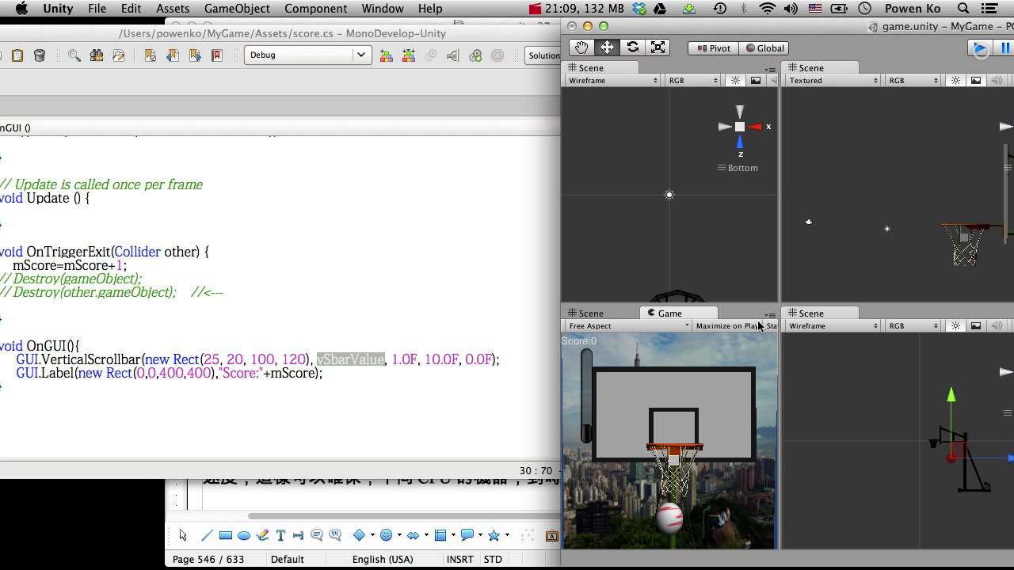
click(443, 495)
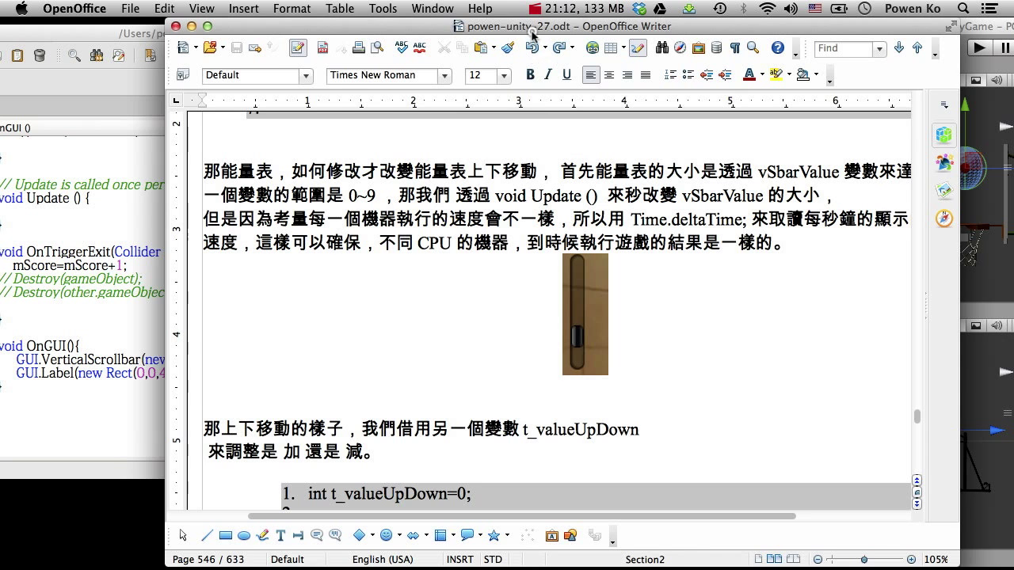
Scroll the tutorial down to the numbered Update code block that uses t_valueUpDown
drag(542, 26, 719, 12)
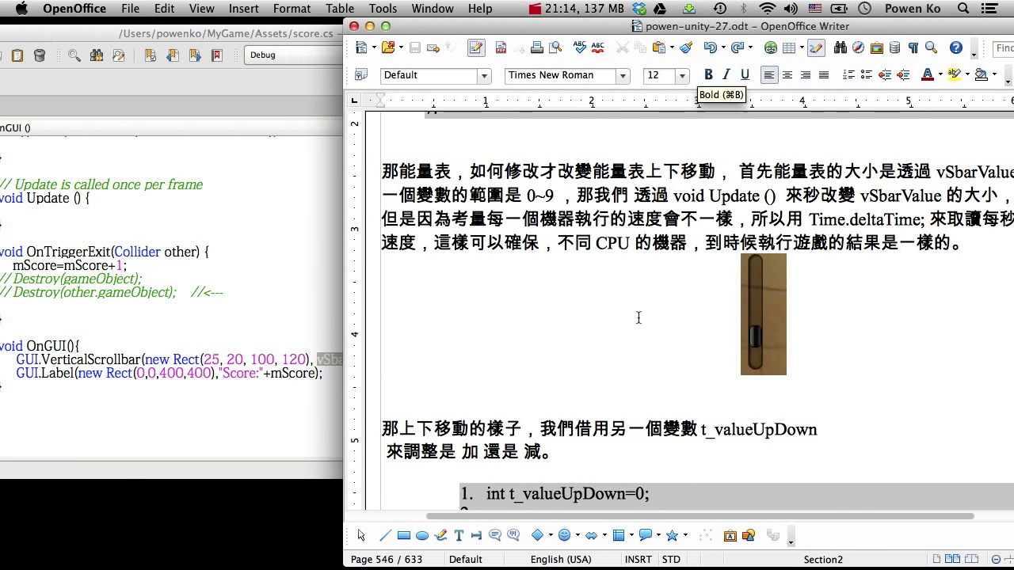
scroll(606, 307, down, 3)
scroll(605, 307, down, 3)
scroll(606, 307, down, 3)
scroll(606, 307, down, 3)
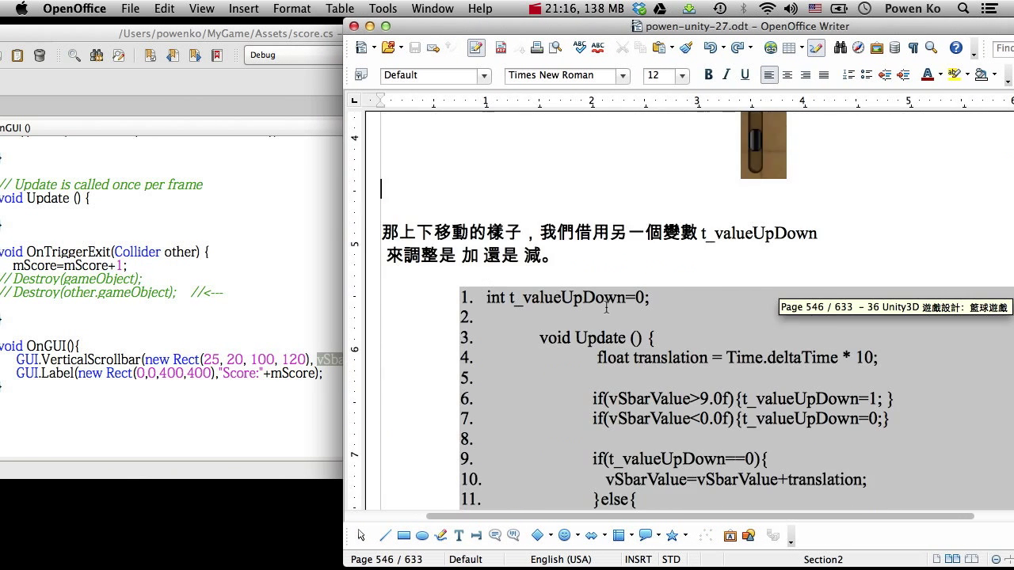
scroll(606, 307, down, 3)
scroll(606, 307, down, 2)
click(633, 333)
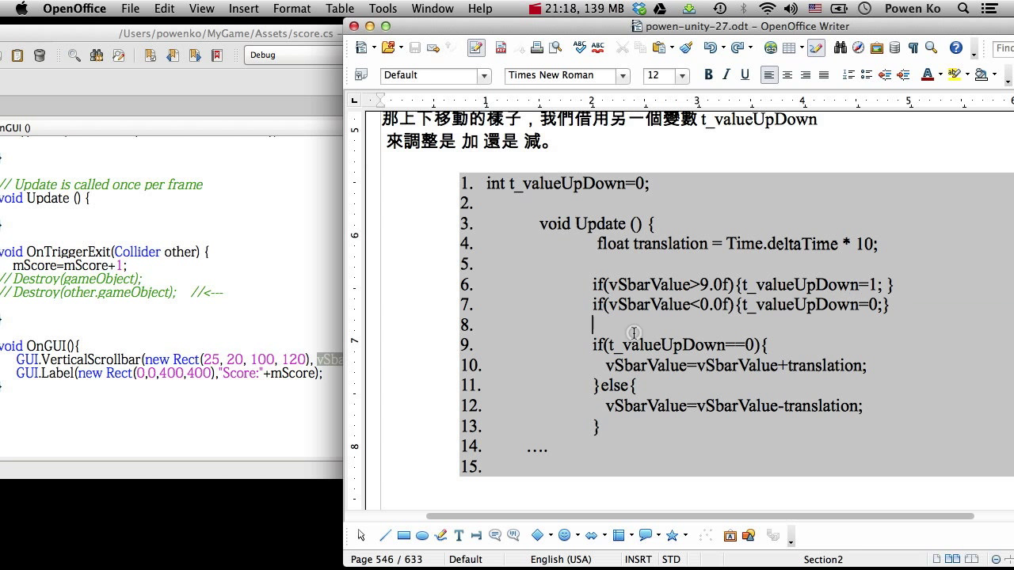
drag(766, 31, 735, 30)
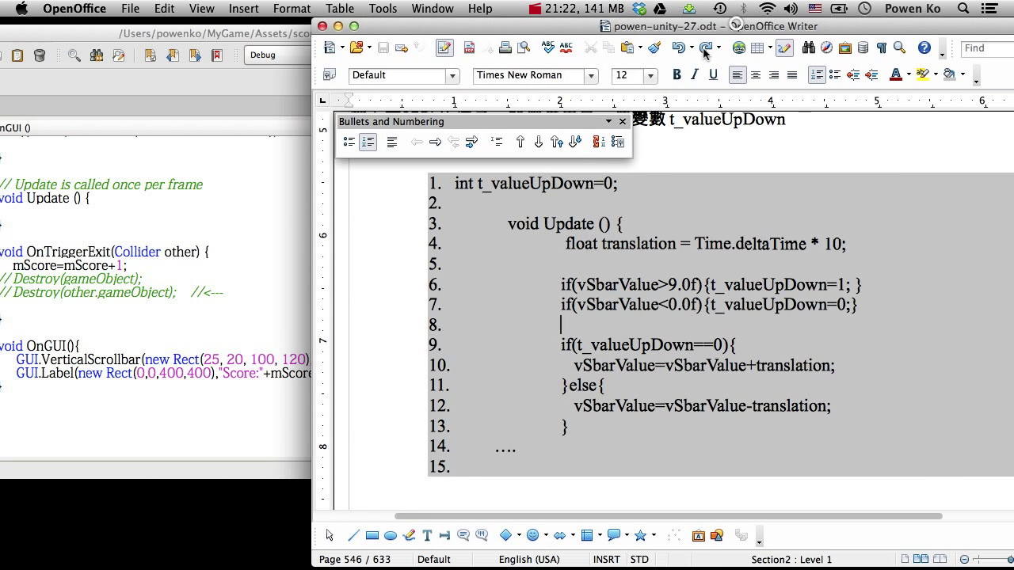
click(623, 121)
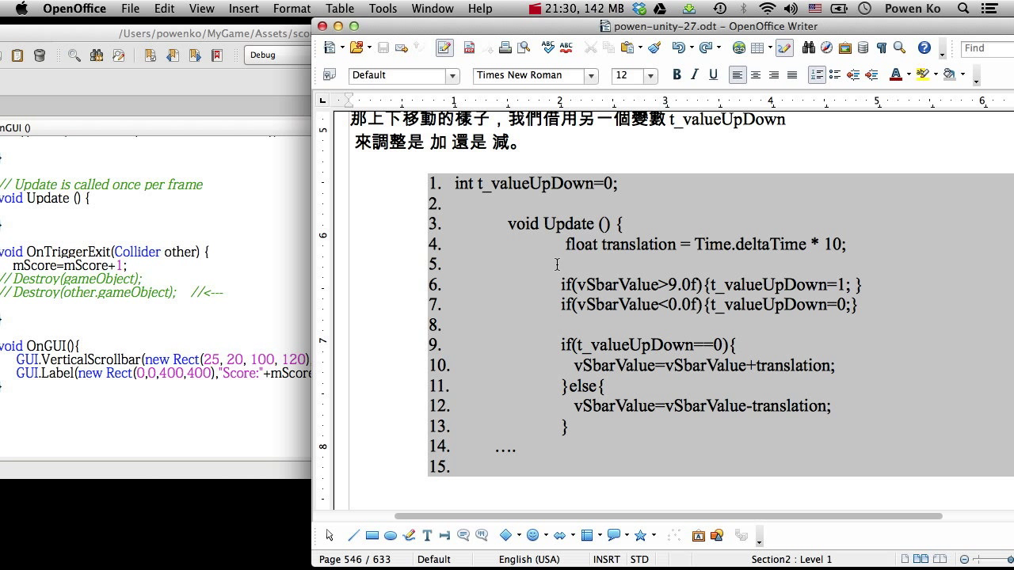
scroll(562, 224, up, 1)
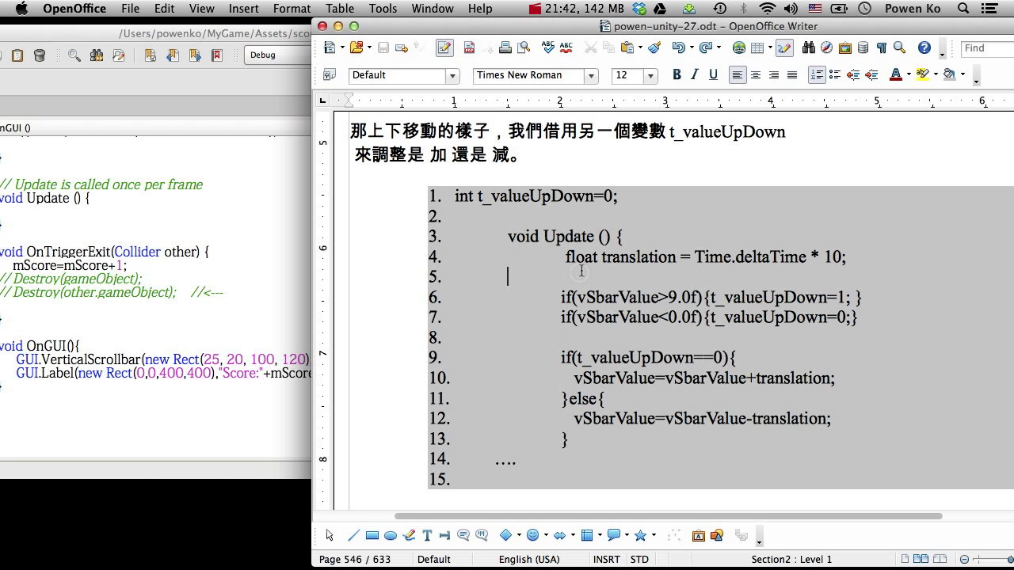
Highlight the Update body, then select just Time.deltaTime on line 4
drag(564, 258, 623, 440)
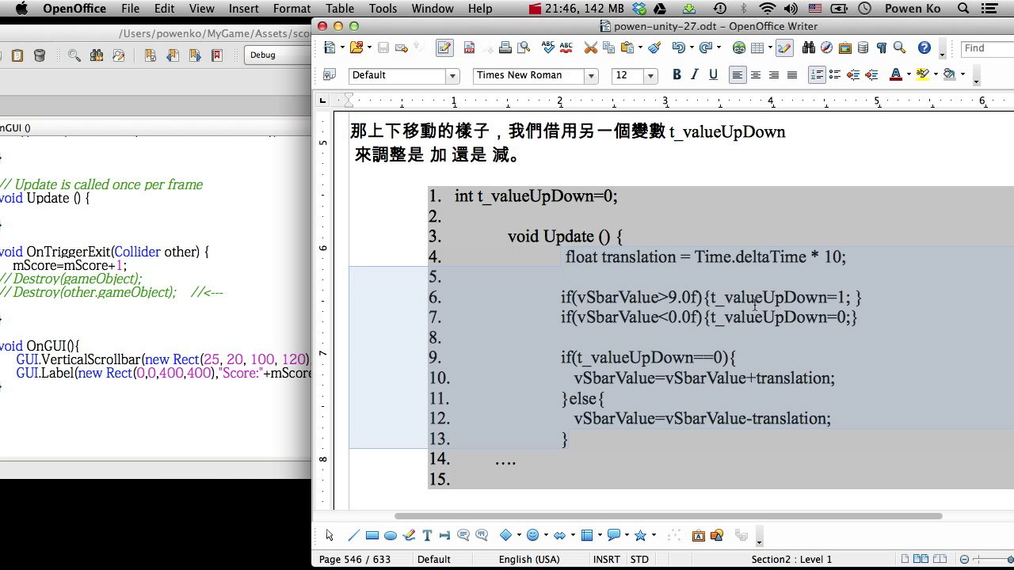
click(719, 282)
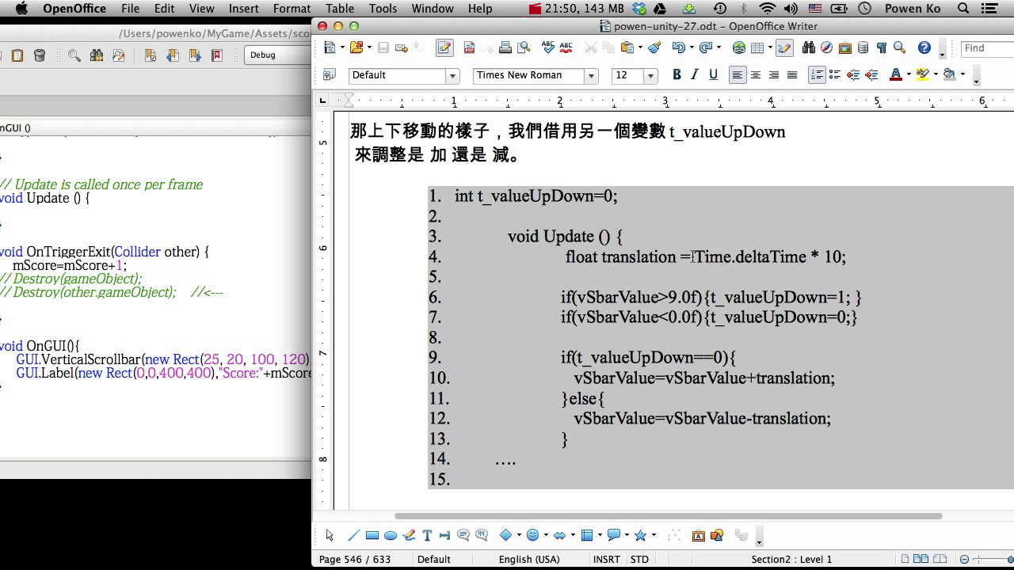
drag(693, 257, 806, 256)
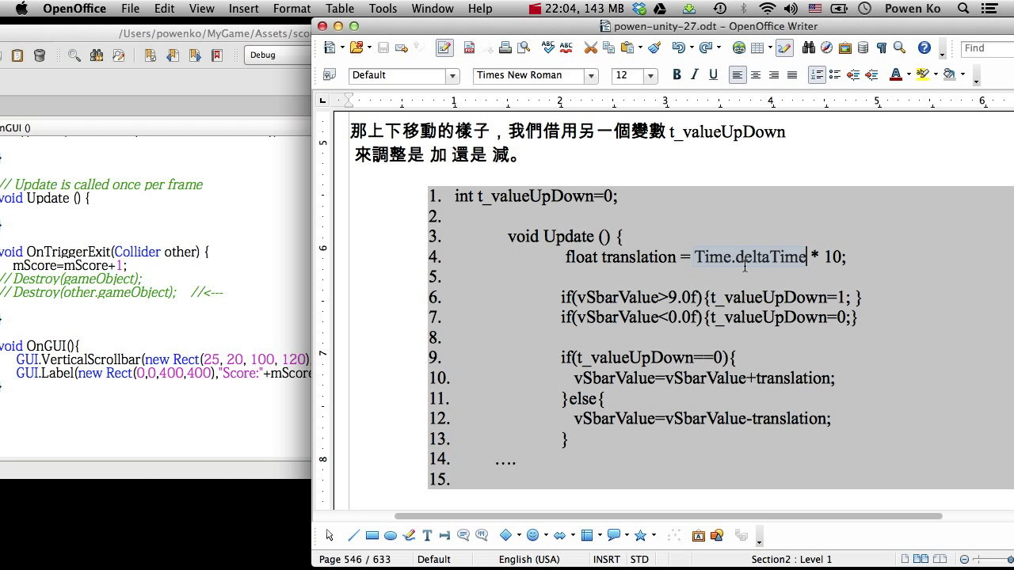
click(713, 258)
drag(694, 257, 806, 258)
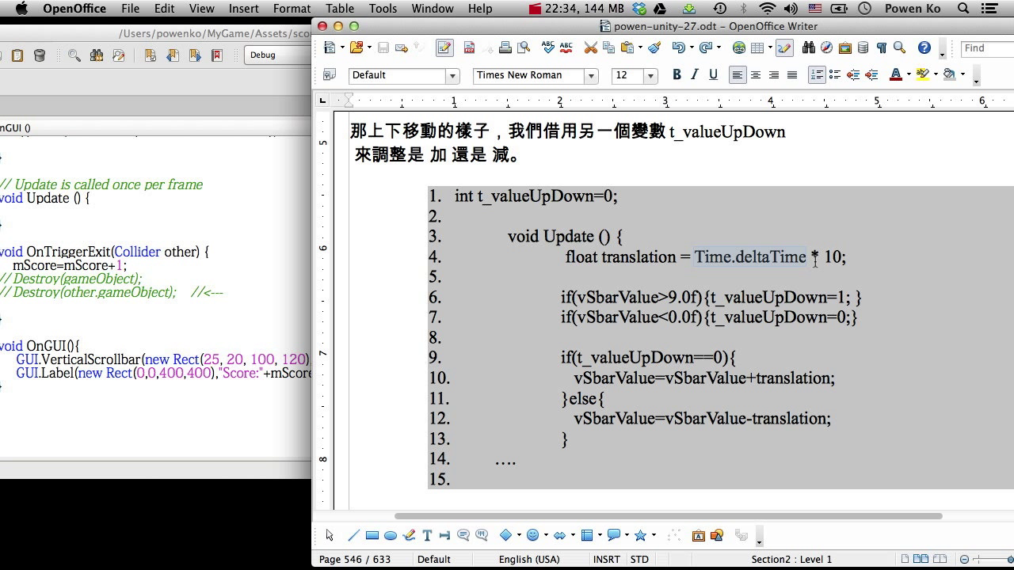
Examine the vSbarValue and translation statements on lines 6–10 of the Writer listing
click(760, 354)
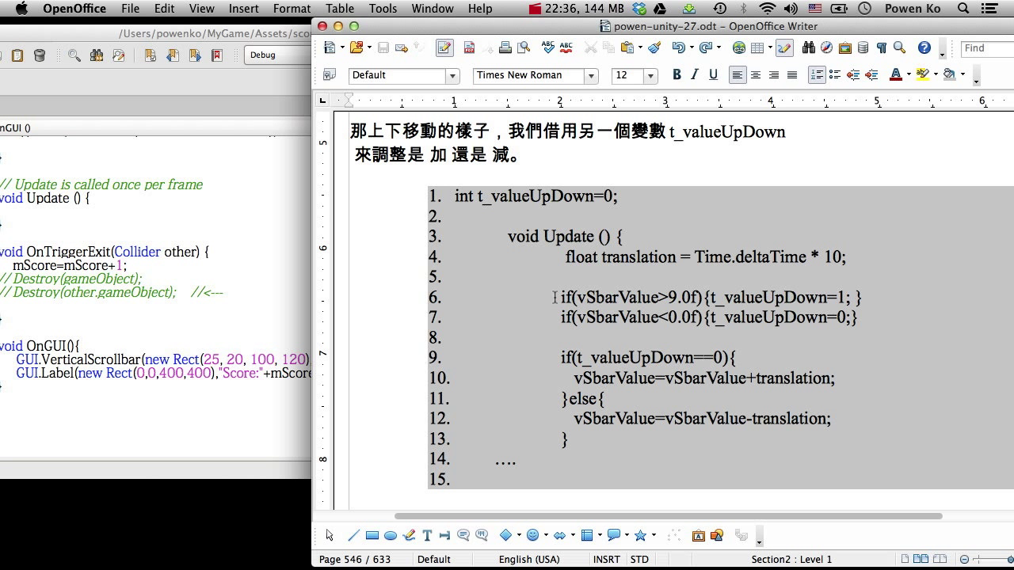
drag(555, 298, 841, 311)
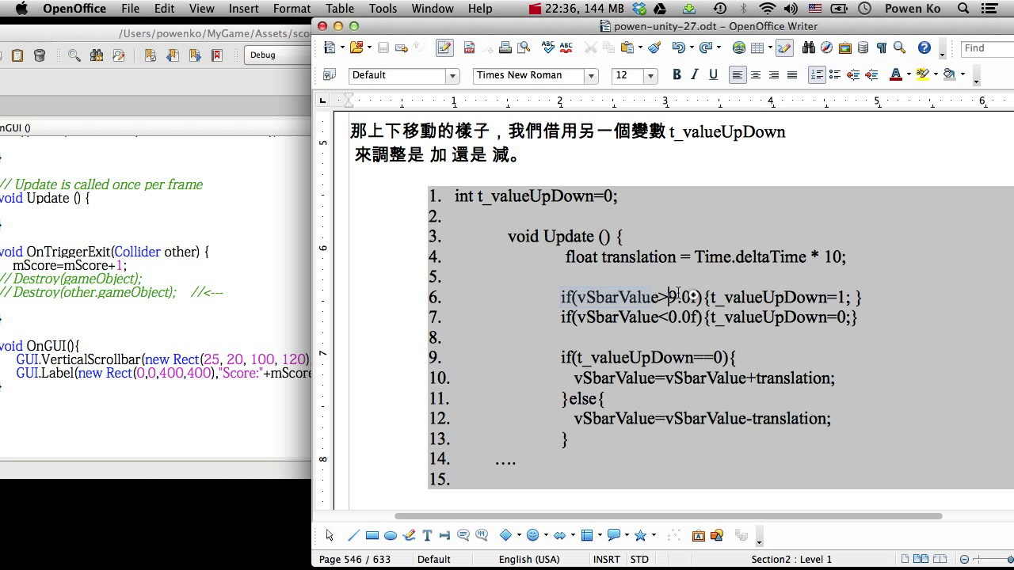
click(842, 313)
double_click(776, 297)
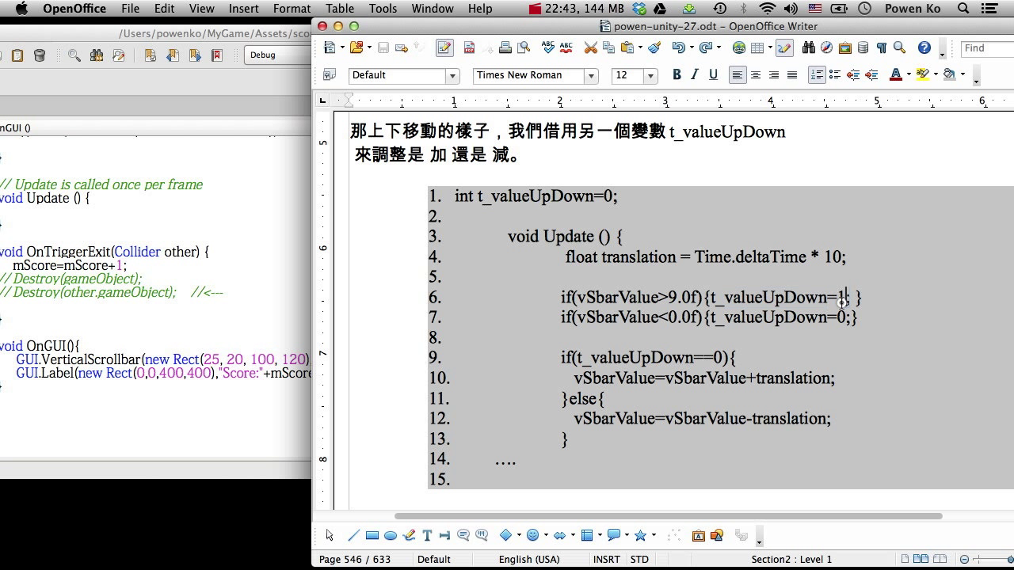
drag(851, 317, 798, 320)
drag(665, 378, 746, 379)
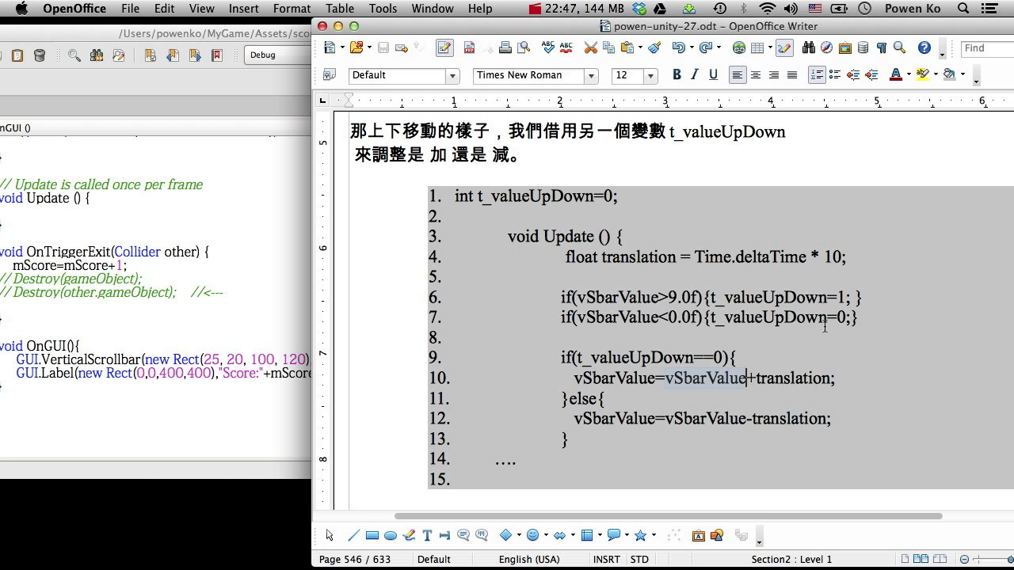
triple_click(792, 377)
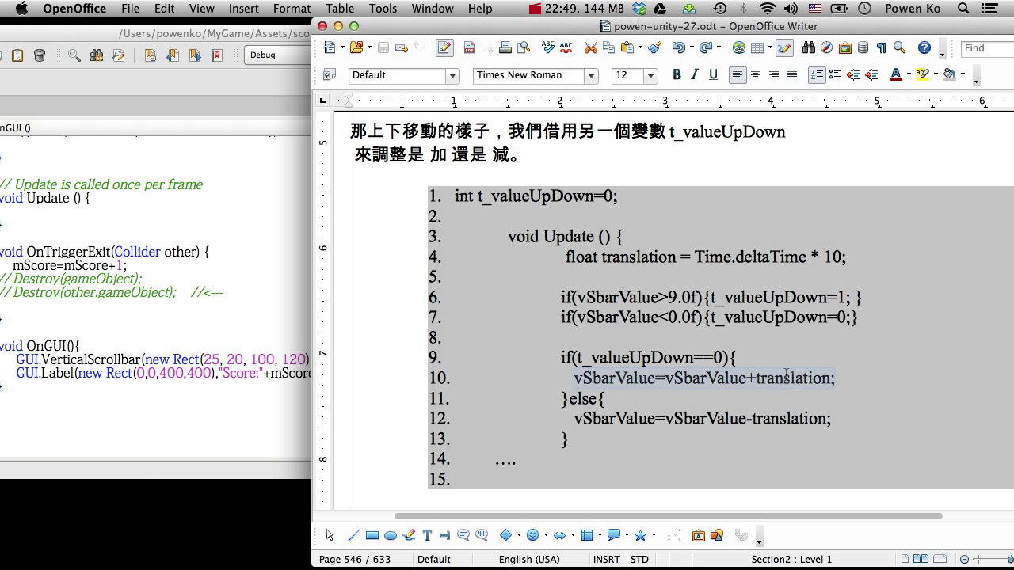
double_click(786, 377)
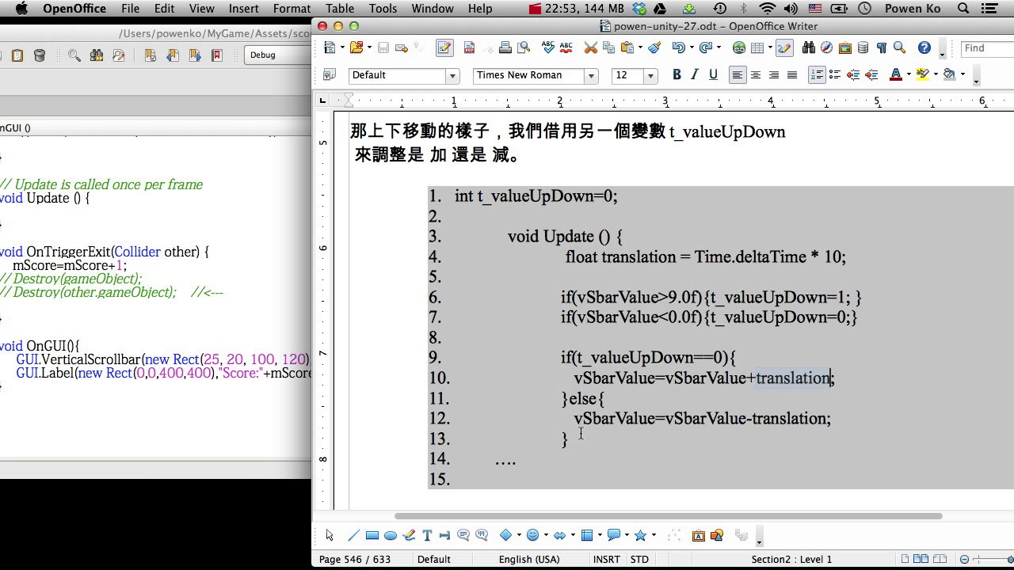
Select the Update() body code on lines 4–13 of the listing for copying
drag(568, 439, 549, 258)
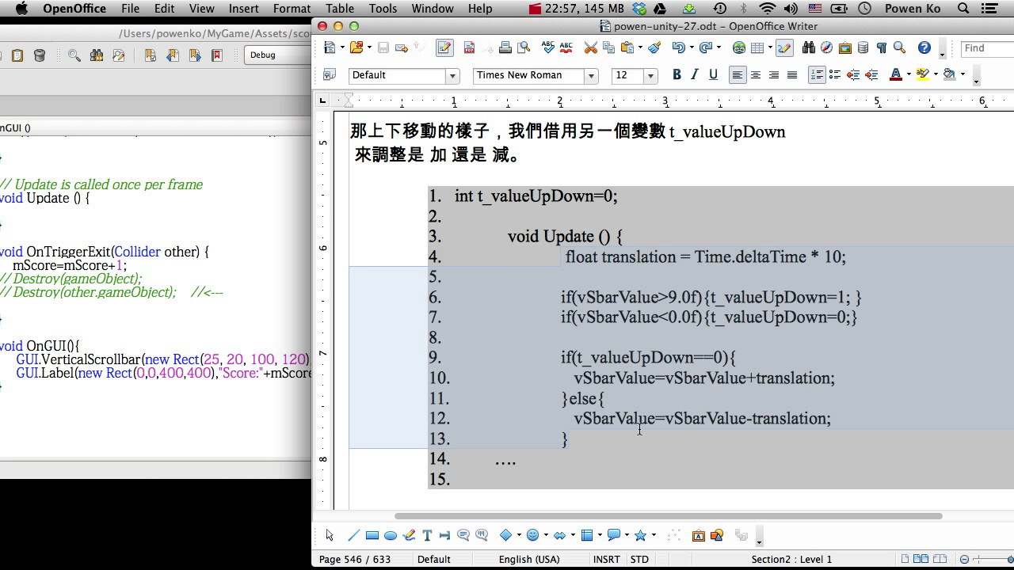
double_click(695, 419)
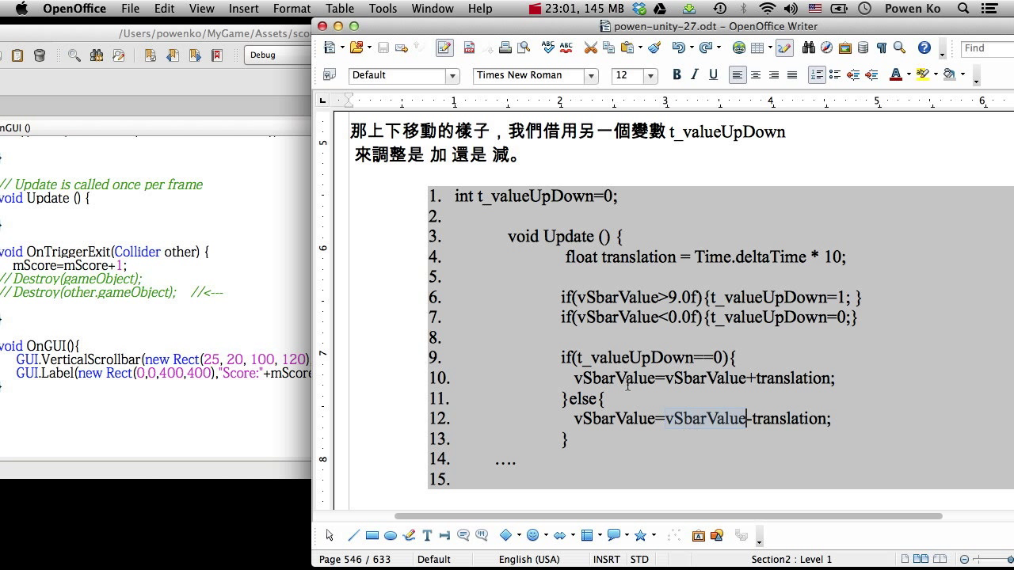
mouse_move(562, 256)
mouse_down()
mouse_move(584, 327)
mouse_move(570, 439)
mouse_up()
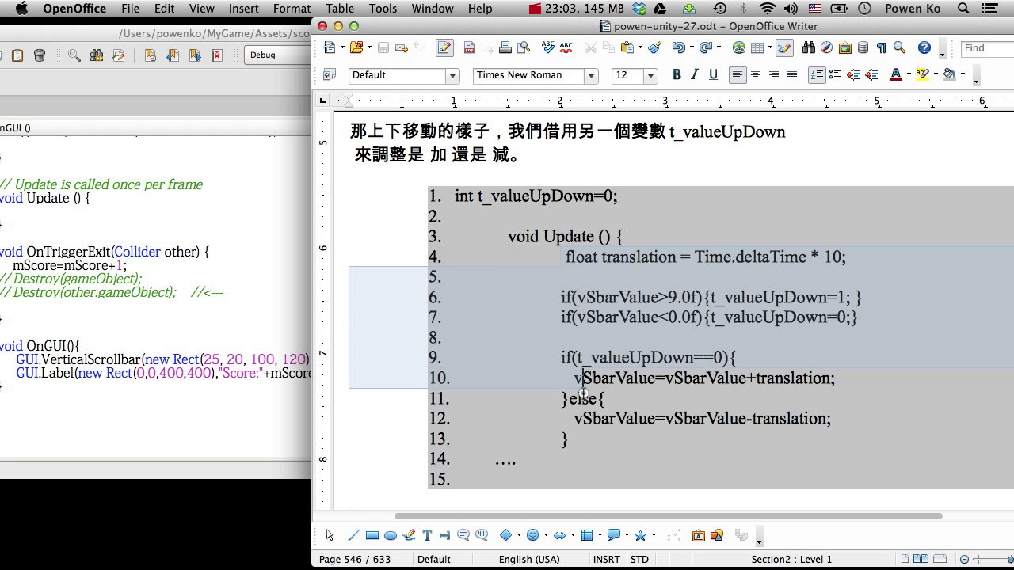
Paste the copied scrollbar up/down code into Update() in the enlarged score.cs editor
click(170, 252)
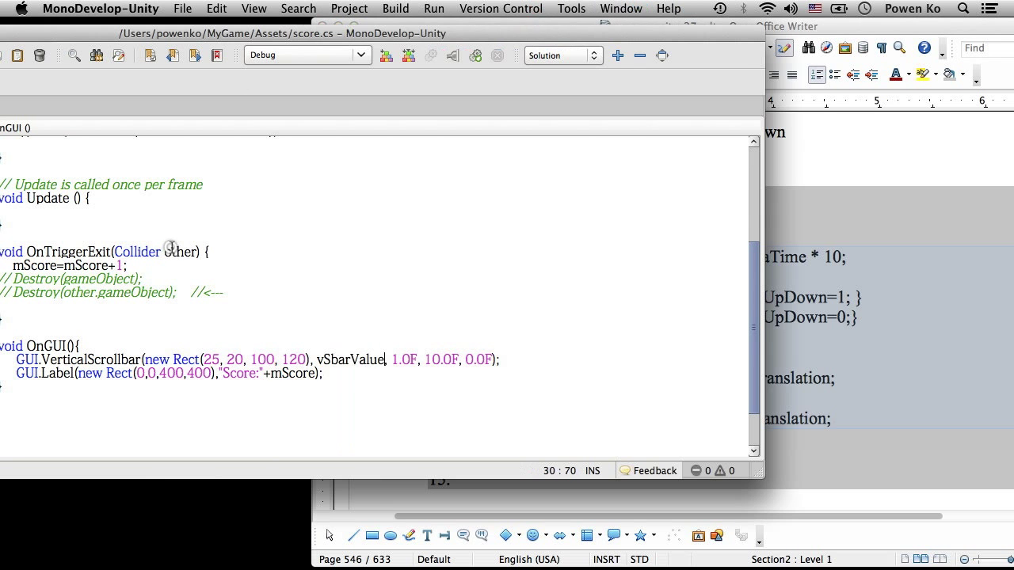
double_click(244, 33)
click(275, 206)
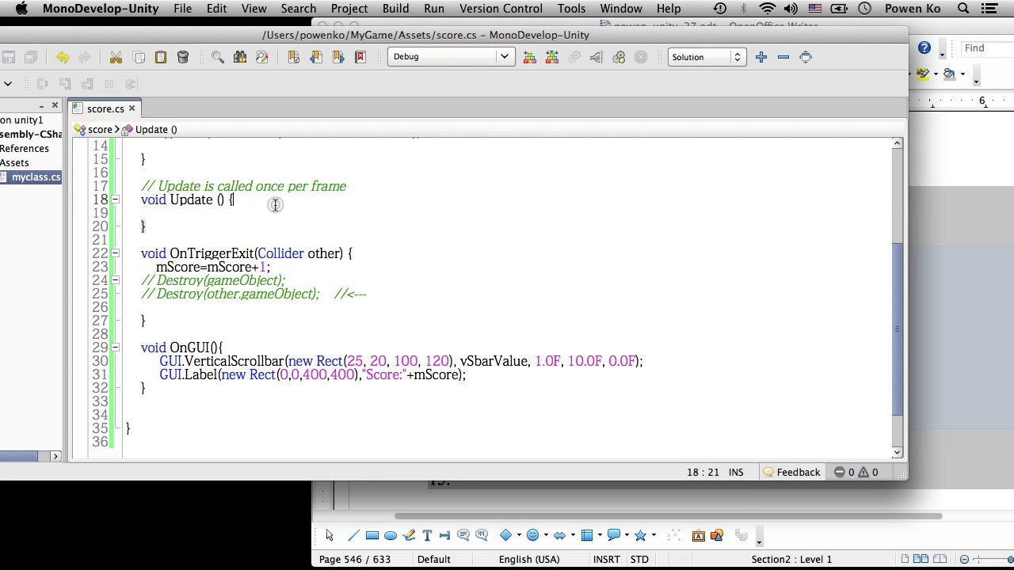
key(super+v)
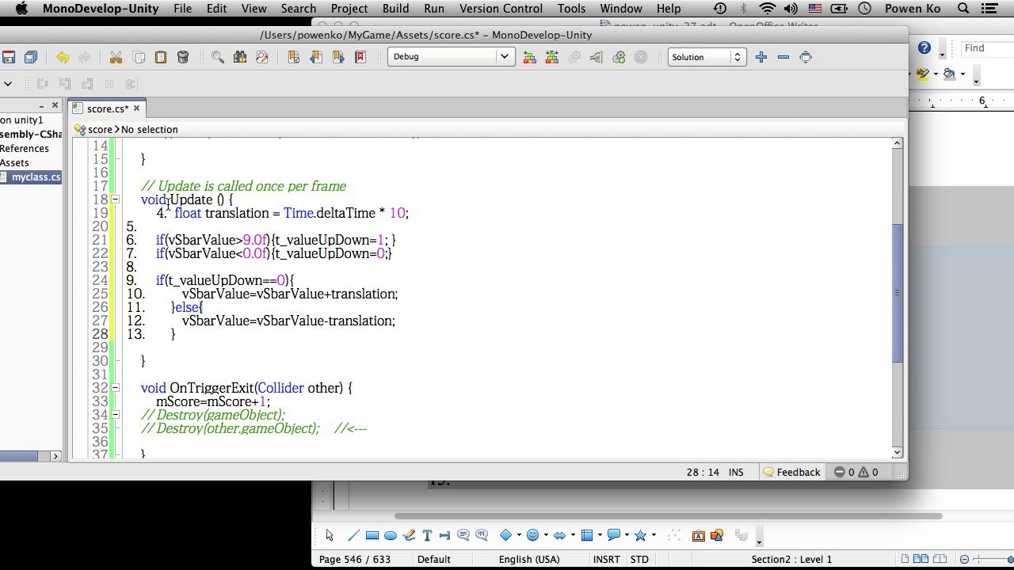
Delete the pasted list numbers 4. through 8. and fix the float translation indentation
click(174, 212)
key(BackSpace)
key(BackSpace)
key(BackSpace)
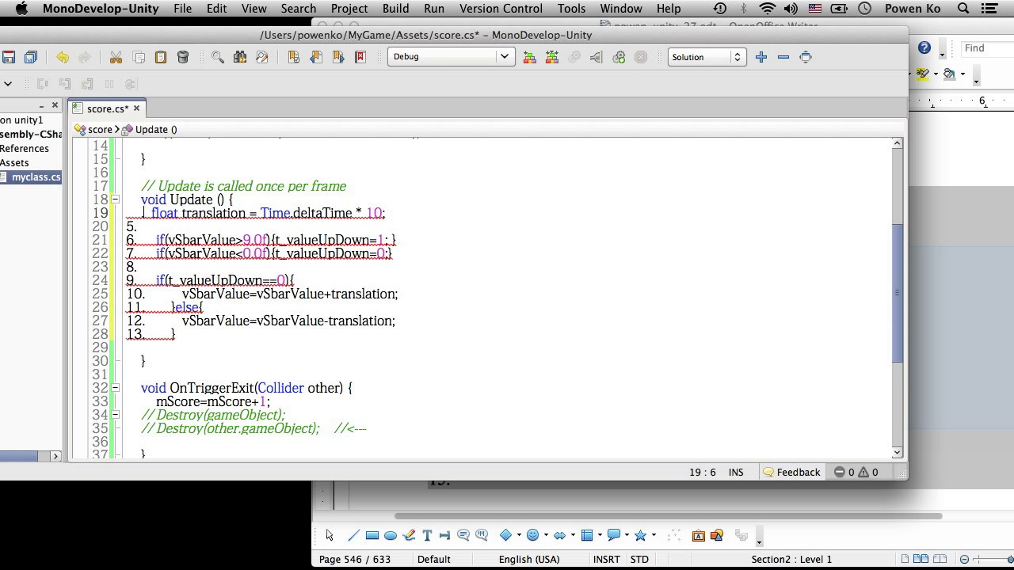
key(Tab)
key(BackSpace)
key(Down)
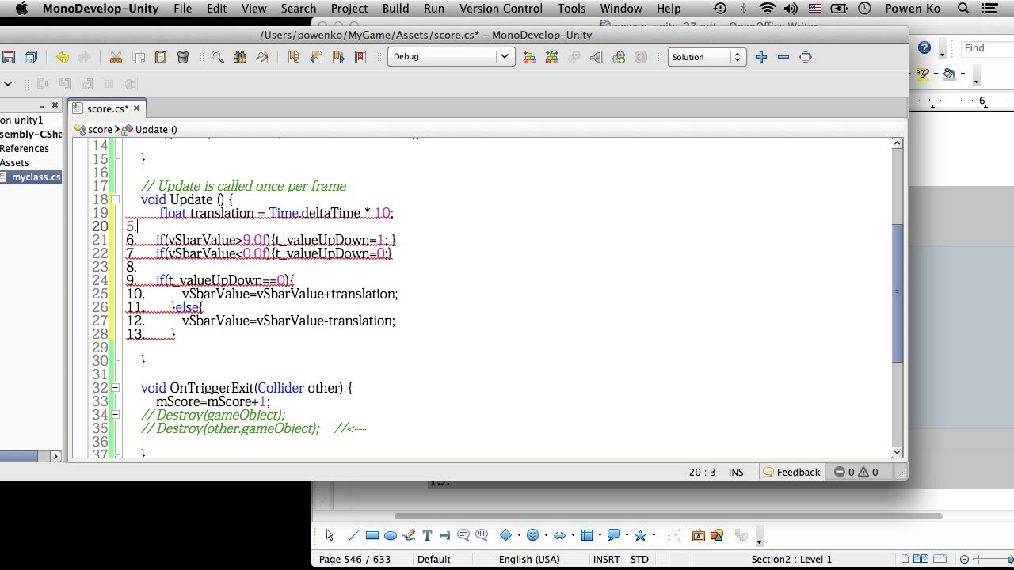
key(BackSpace)
key(BackSpace)
key(BackSpace)
key(Return)
key(Down)
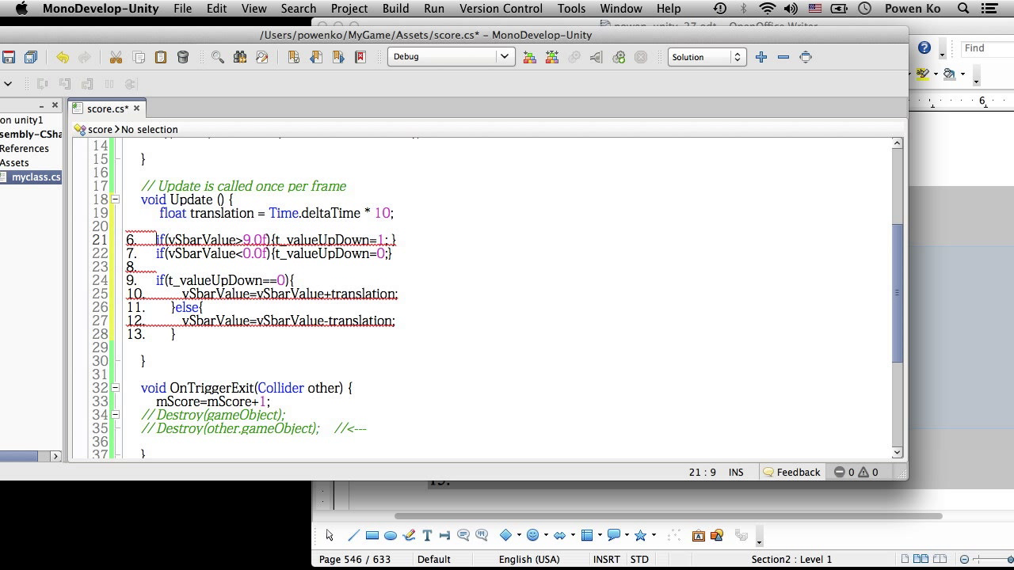
key(BackSpace)
key(BackSpace)
key(BackSpace)
key(Down)
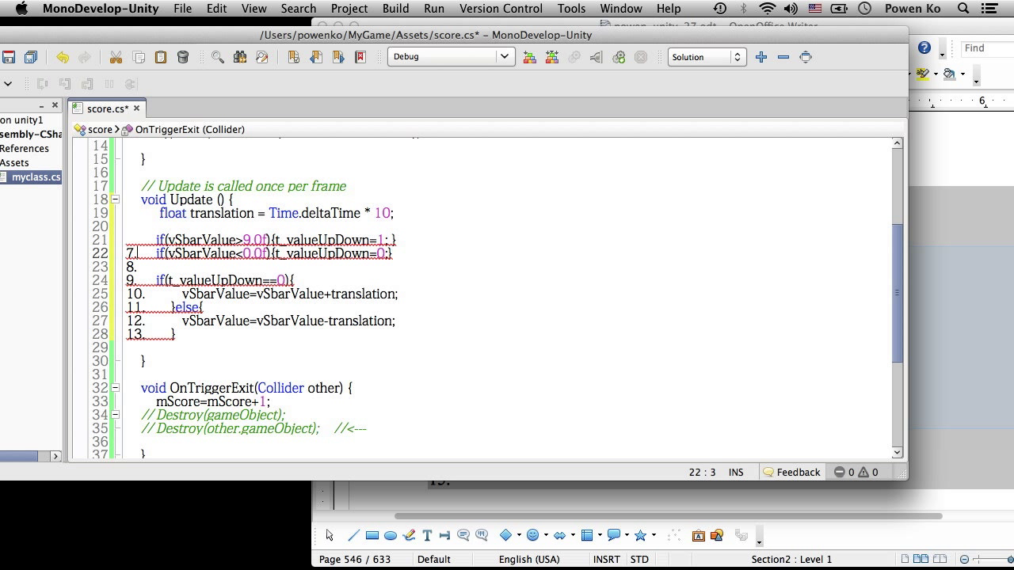
key(BackSpace)
key(BackSpace)
key(Down)
key(BackSpace)
key(BackSpace)
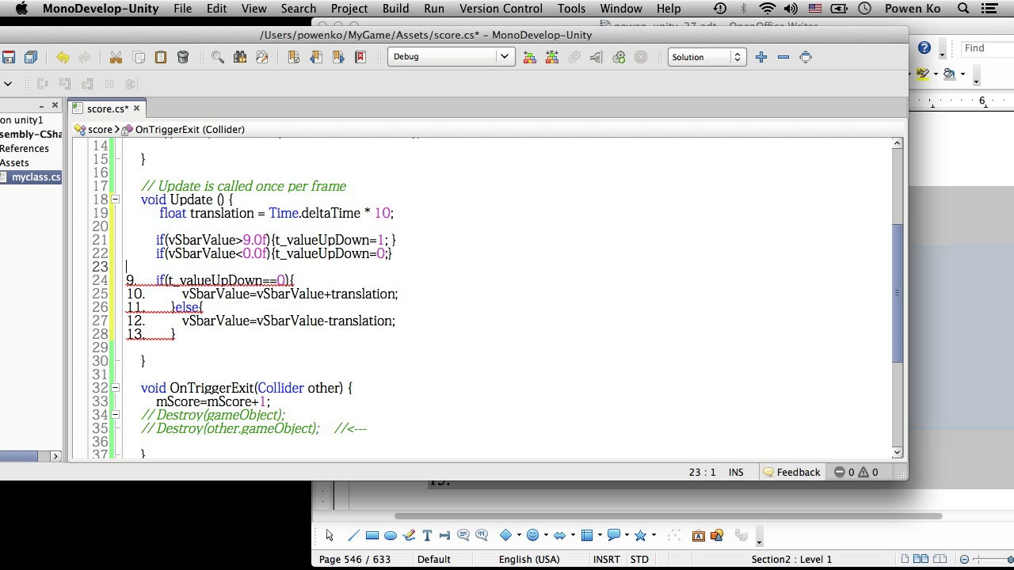
key(BackSpace)
key(Down)
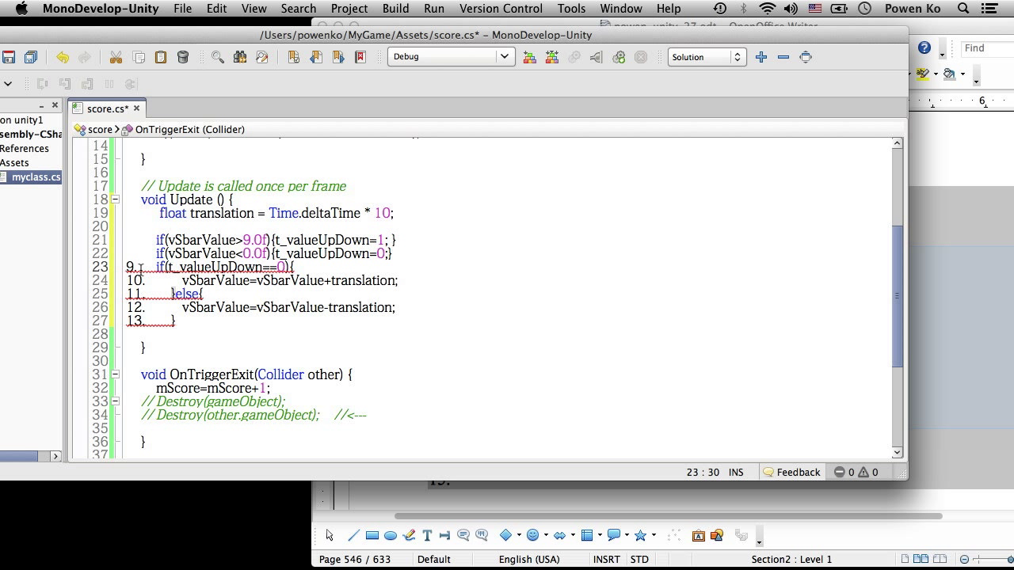
Remove the remaining 9.–13. prefixes, save score.cs, and return to the Writer tutorial
click(139, 267)
key(BackSpace)
key(BackSpace)
click(135, 280)
click(145, 280)
key(BackSpace)
key(BackSpace)
key(BackSpace)
click(135, 294)
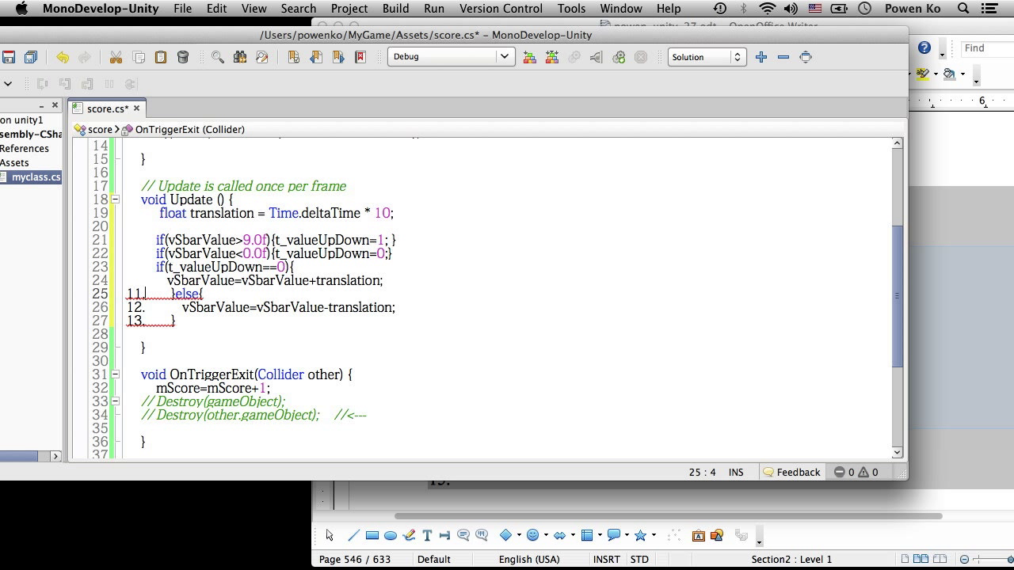
key(Delete)
key(Delete)
key(BackSpace)
click(140, 307)
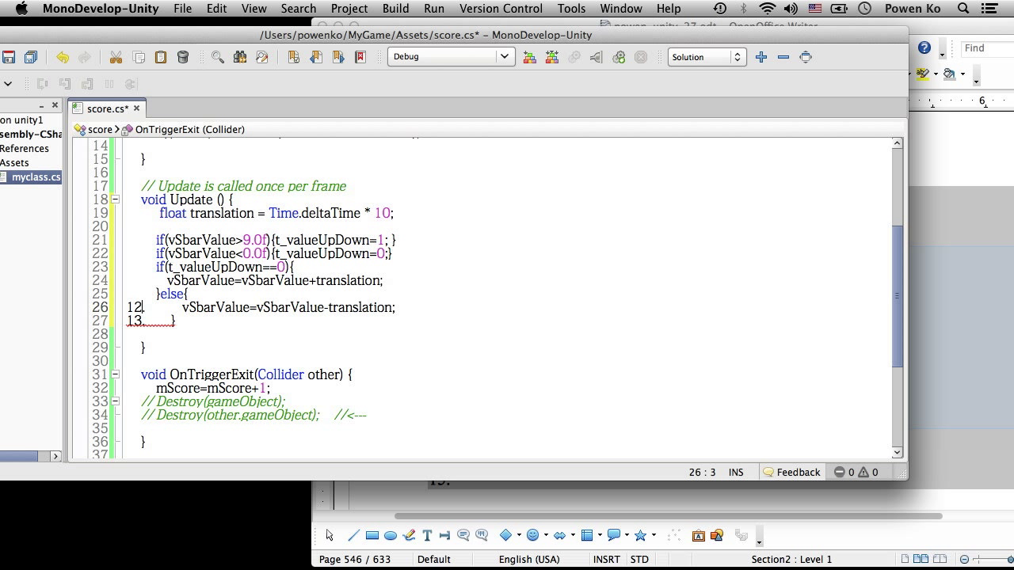
key(Delete)
key(BackSpace)
key(BackSpace)
click(140, 321)
key(BackSpace)
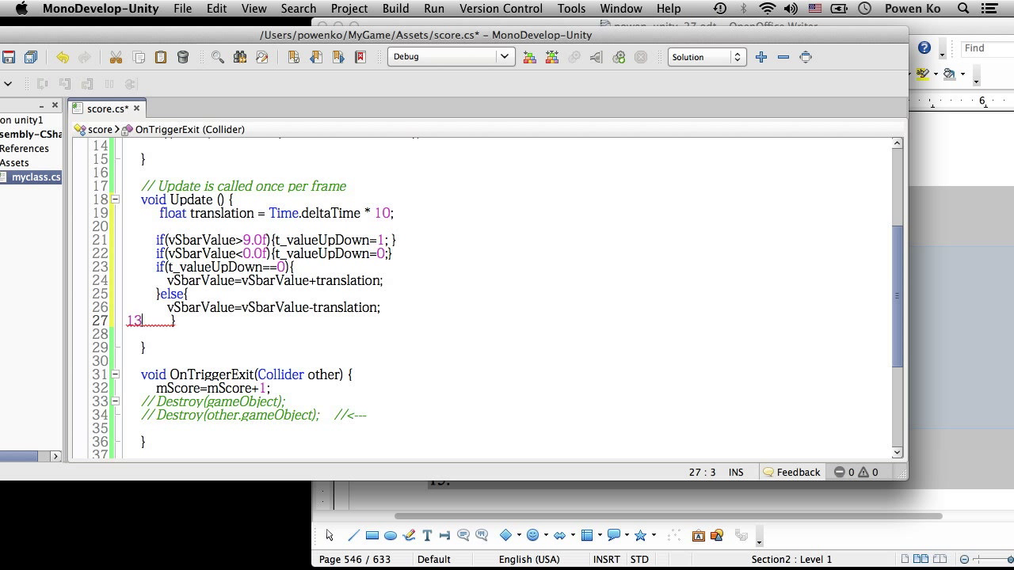
key(BackSpace)
key(Down)
key(super+s)
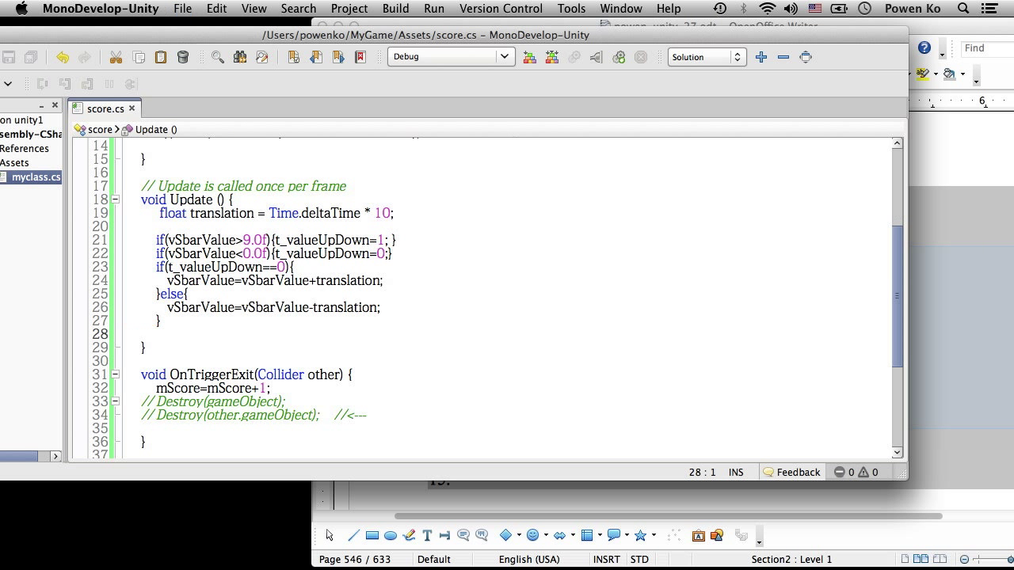
click(950, 317)
Copy the int t_valueUpDown=0; declaration from line 1 of the Writer listing
drag(707, 26, 851, 26)
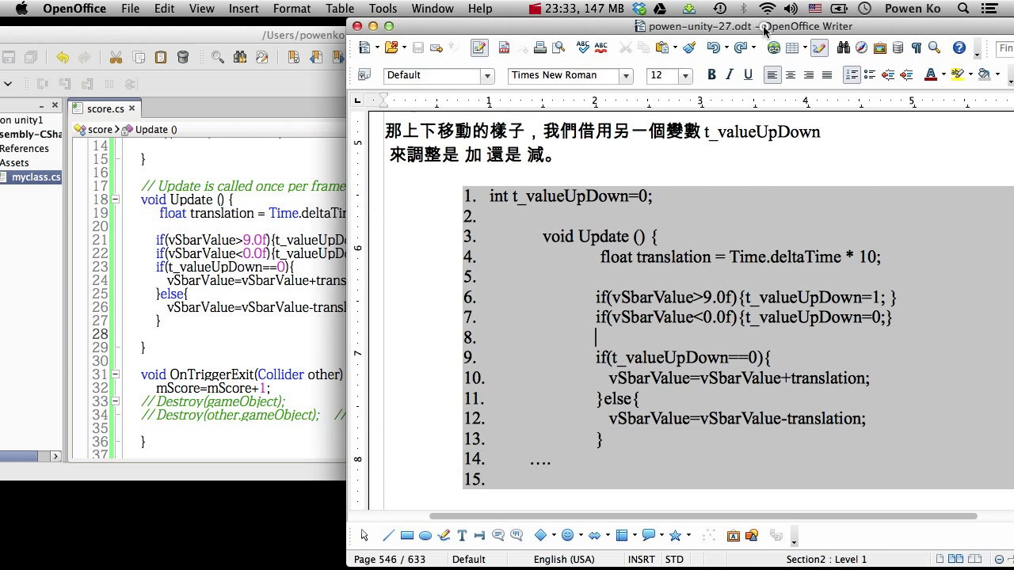
drag(762, 197, 599, 196)
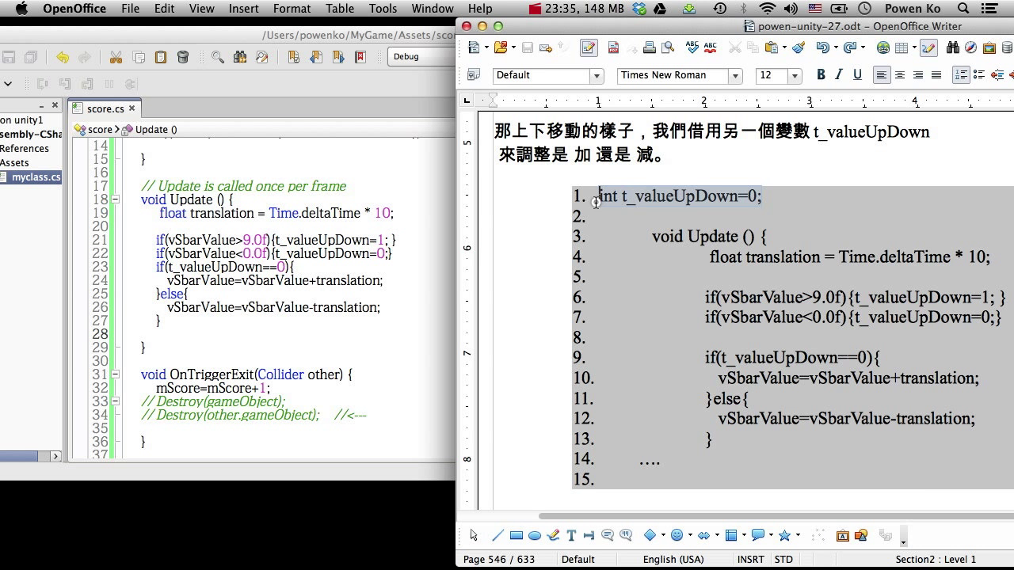
key(super+c)
Paste the declaration on a new line above Update(), strip the '1.' prefix, and save
click(325, 178)
click(332, 172)
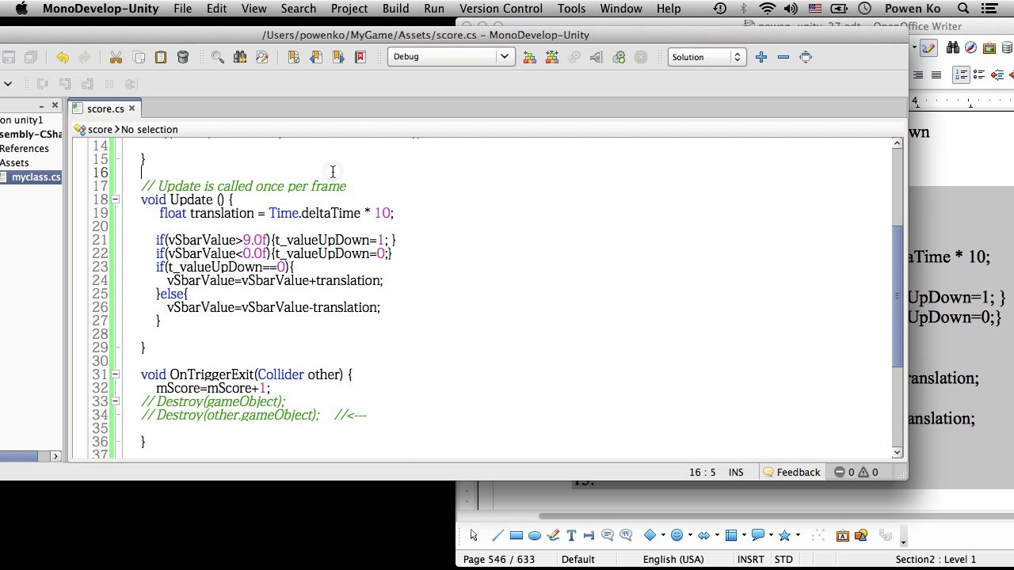
key(Return)
key(super+v)
click(156, 186)
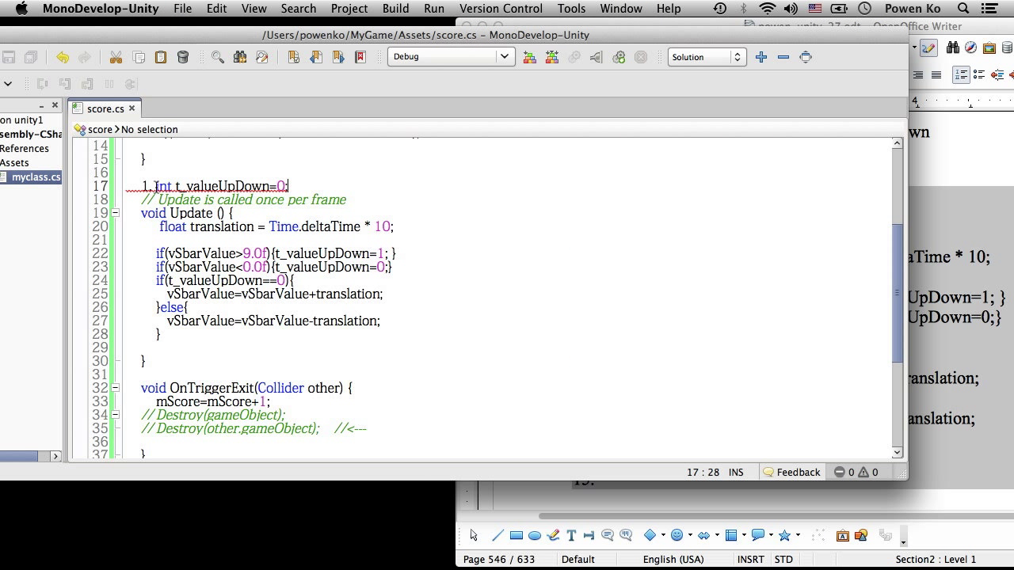
key(BackSpace)
key(BackSpace)
key(BackSpace)
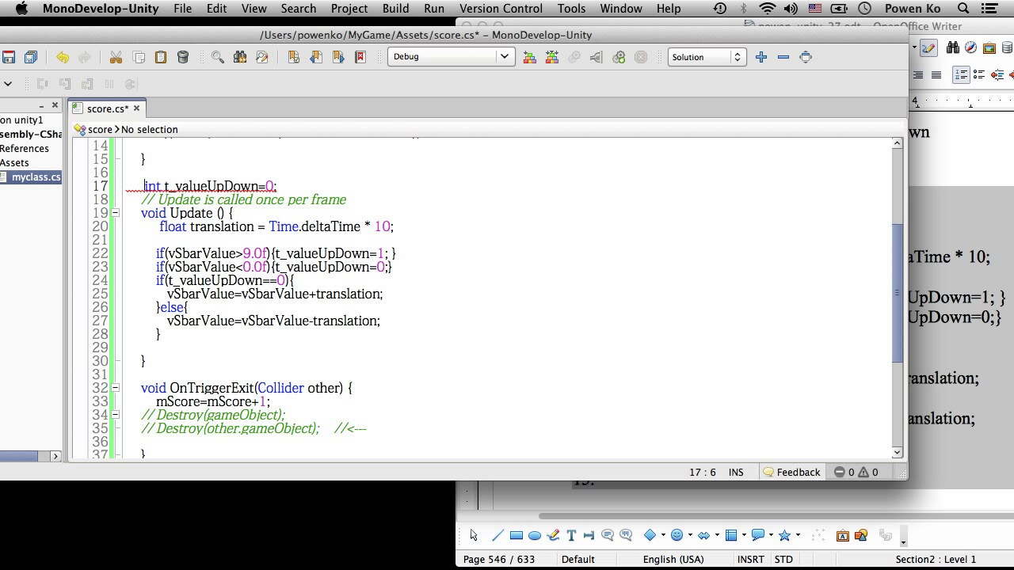
key(super+s)
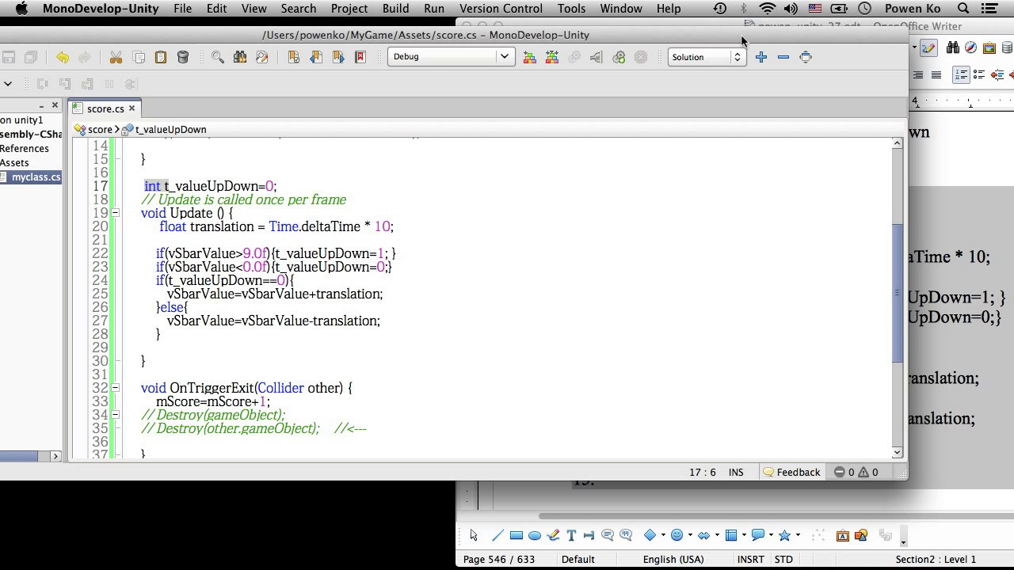
mouse_move(261, 559)
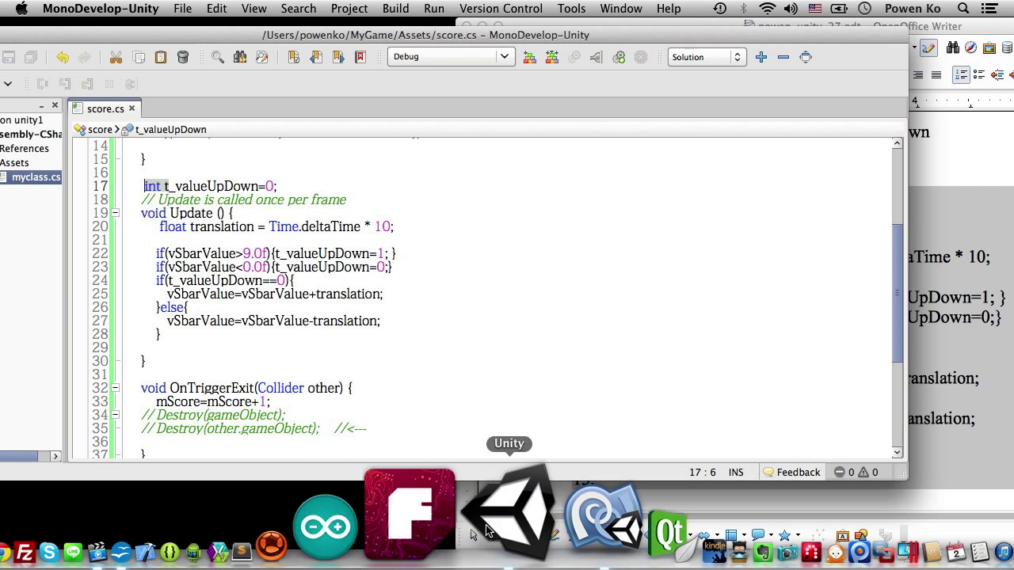
Run the basketball game in Unity and watch the power bar move with Score:0
click(737, 538)
drag(847, 32, 787, 33)
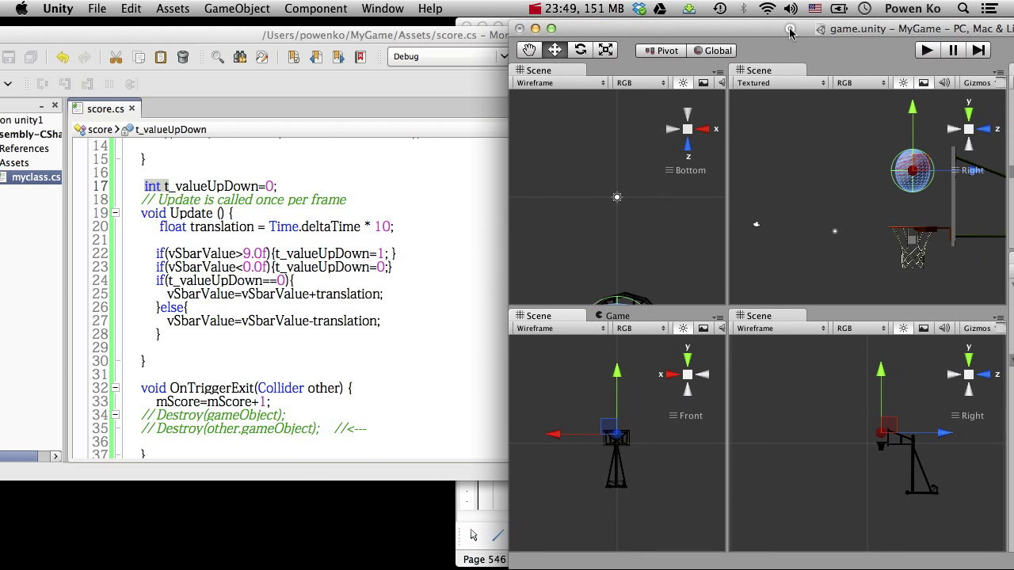
click(917, 49)
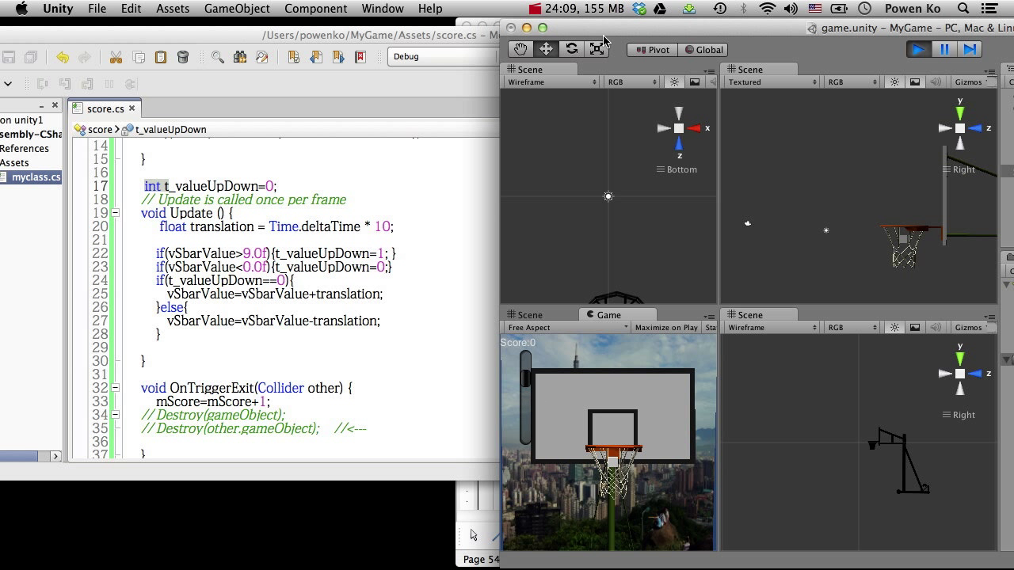
drag(600, 27, 688, 25)
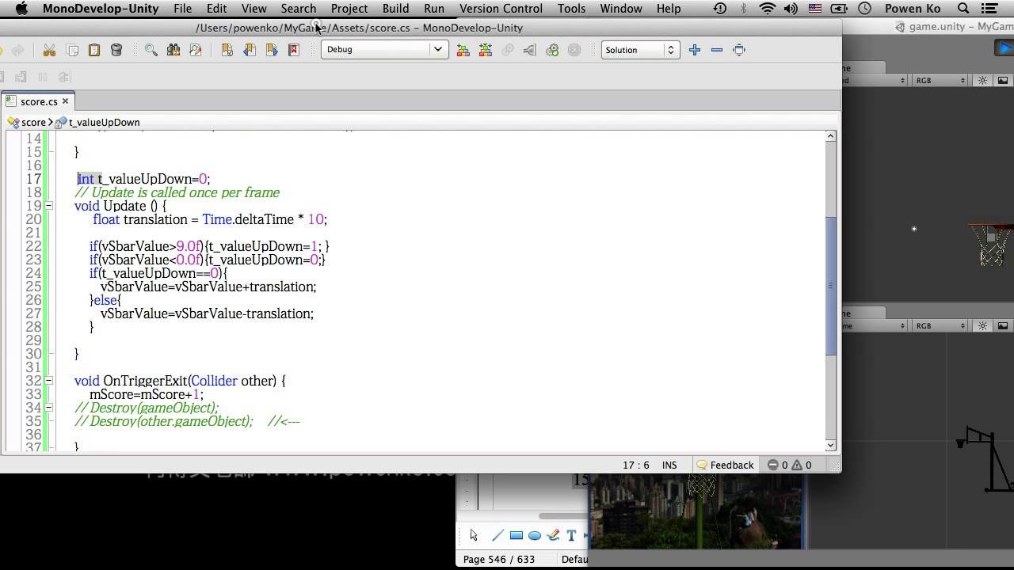
drag(400, 35, 307, 27)
click(909, 445)
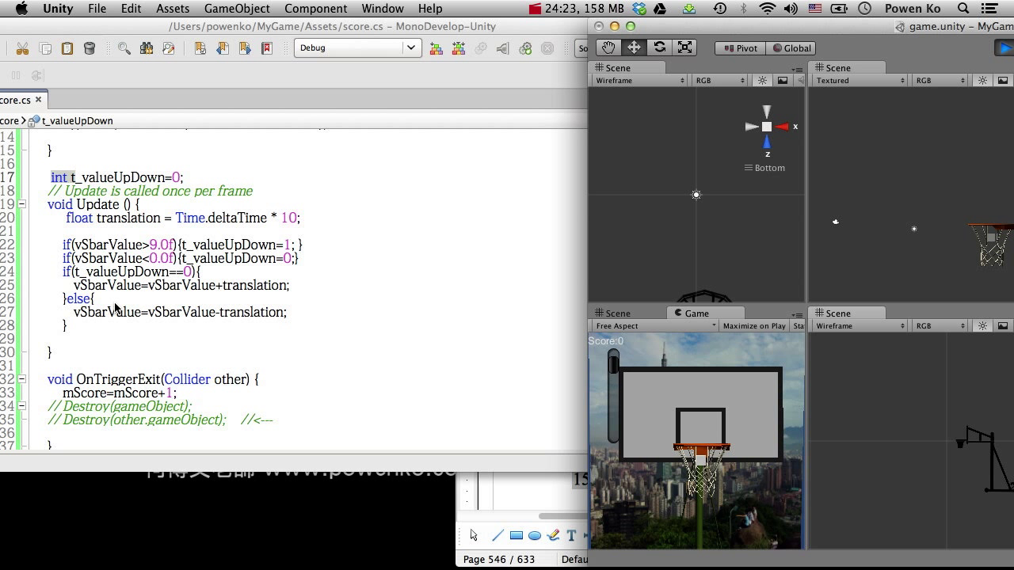
Review where vSbarValue and Time.deltaTime are used in score.cs's Update and OnGUI
click(111, 314)
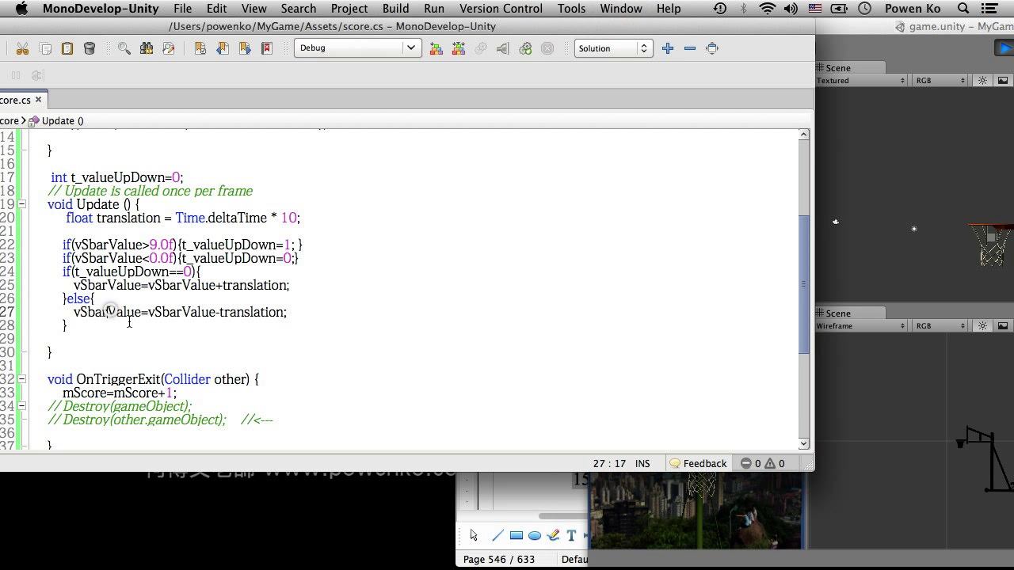
double_click(111, 313)
scroll(135, 325, down, 3)
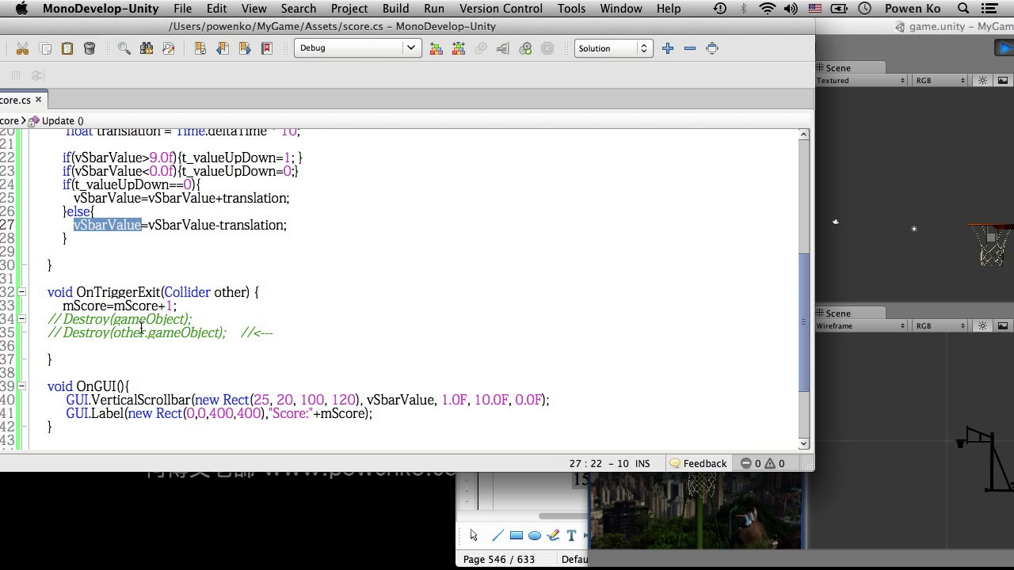
click(406, 400)
double_click(406, 400)
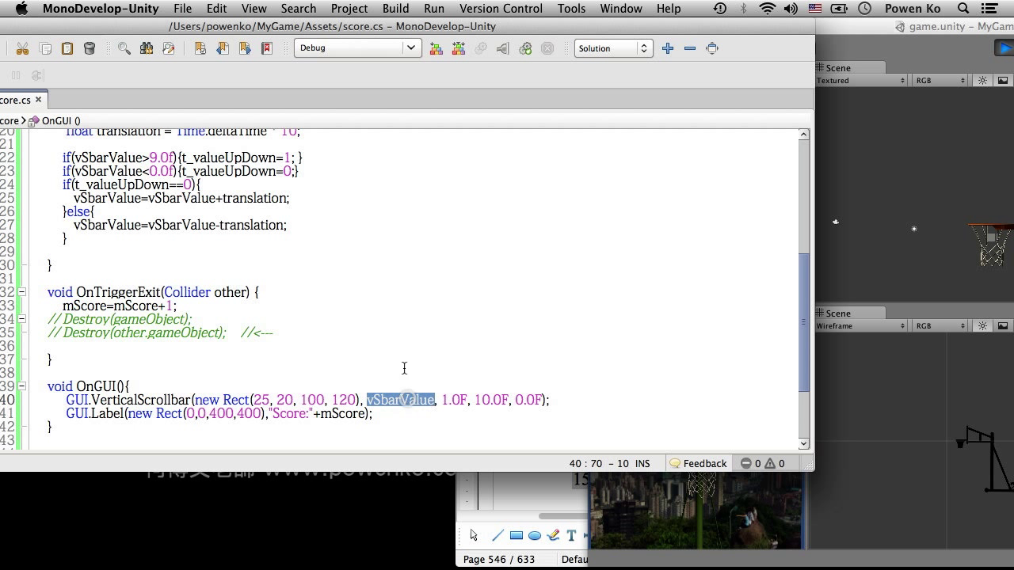
scroll(324, 331, up, 3)
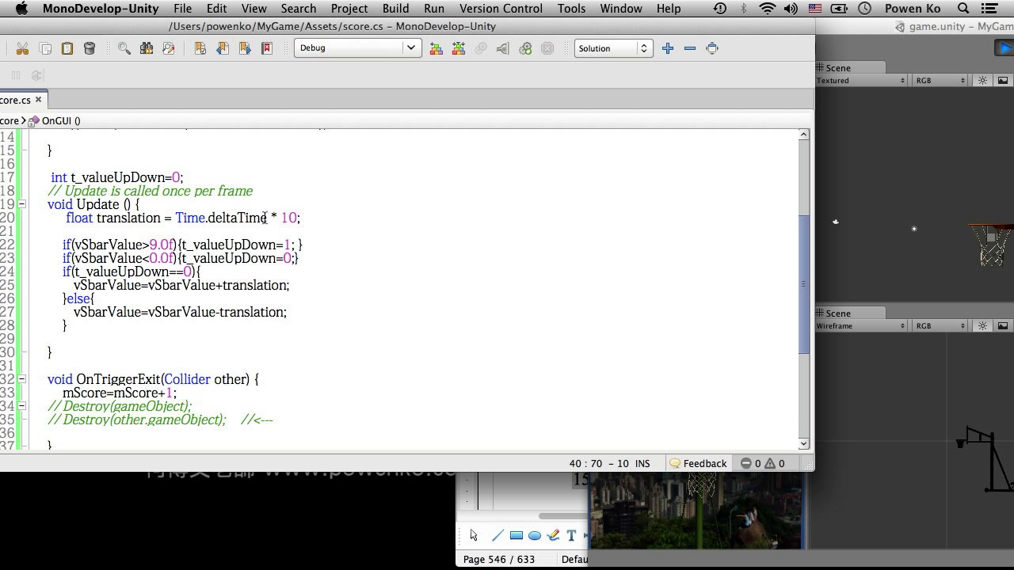
click(224, 232)
drag(267, 219, 176, 219)
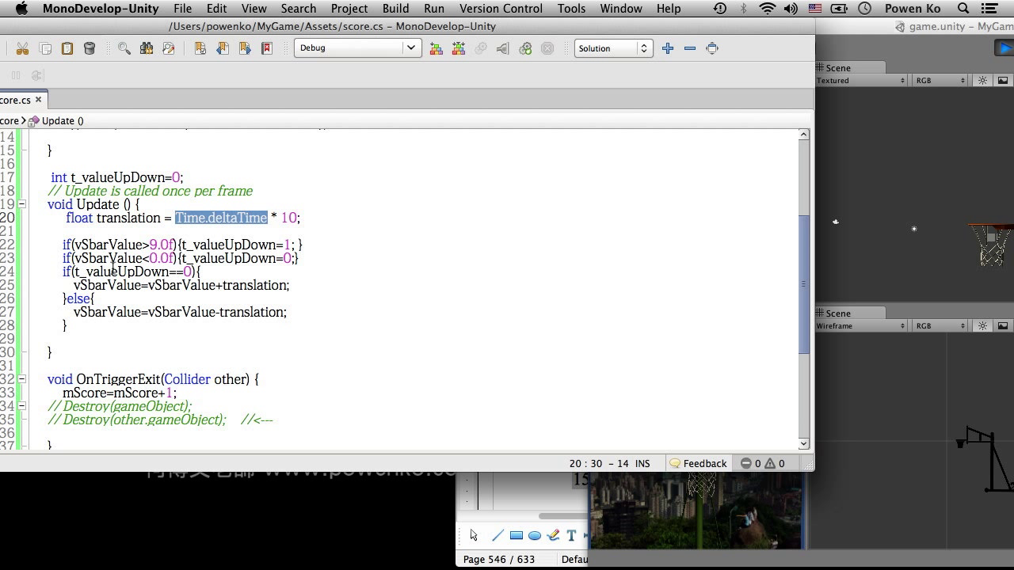
Delete the empty line 29 after the if/else block in Update()
drag(59, 224, 103, 321)
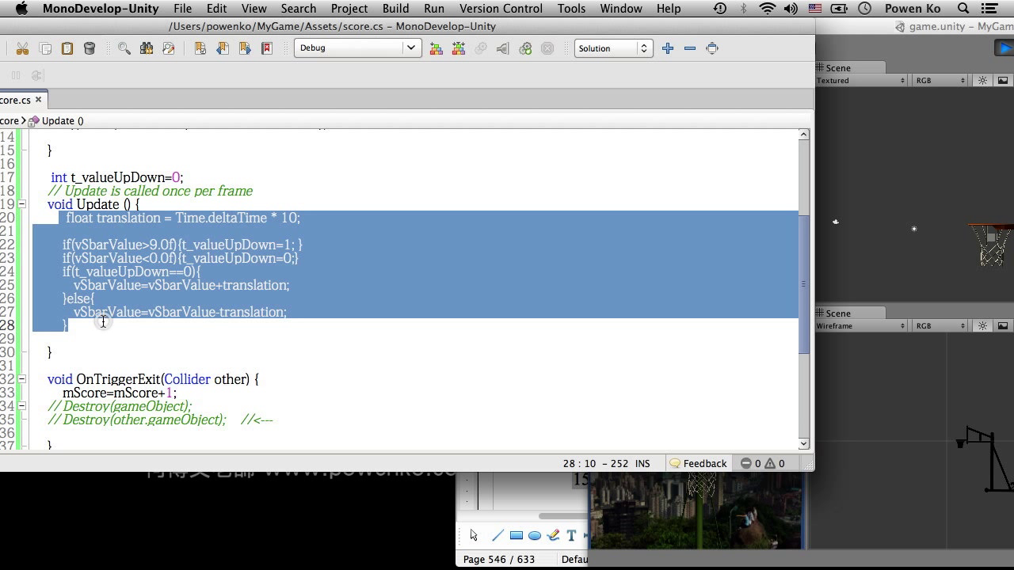
click(299, 340)
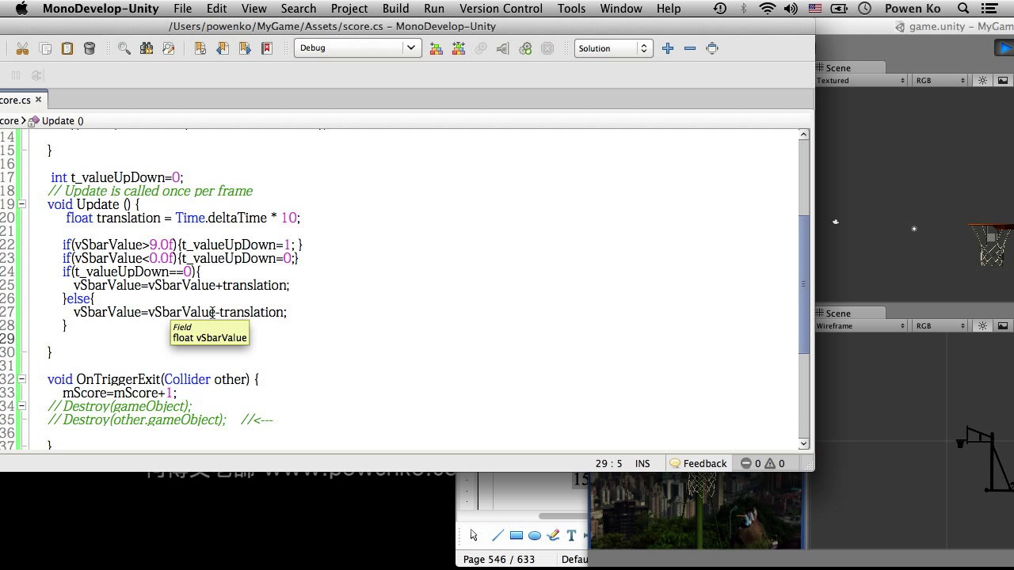
key(BackSpace)
key(BackSpace)
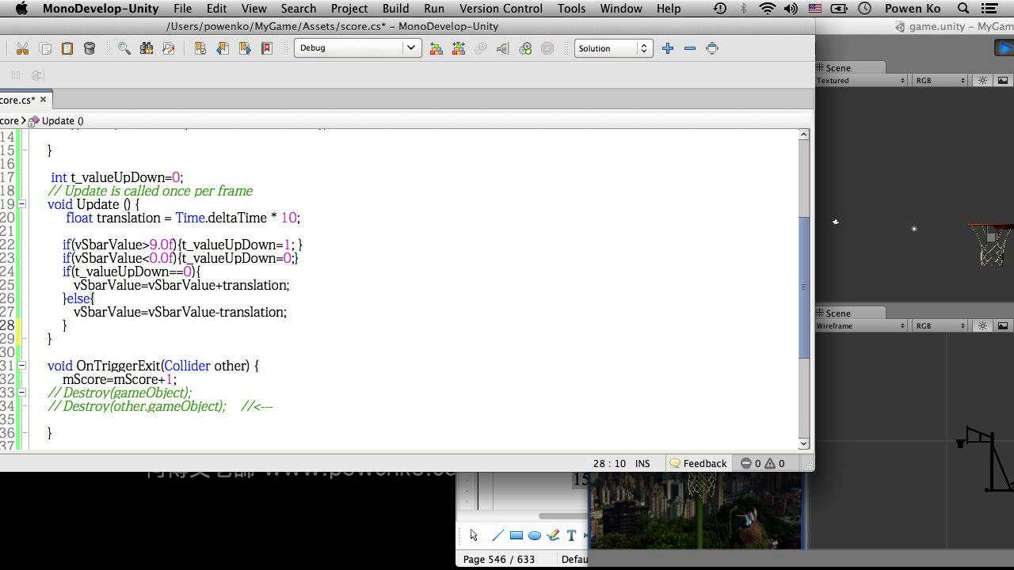
double_click(107, 205)
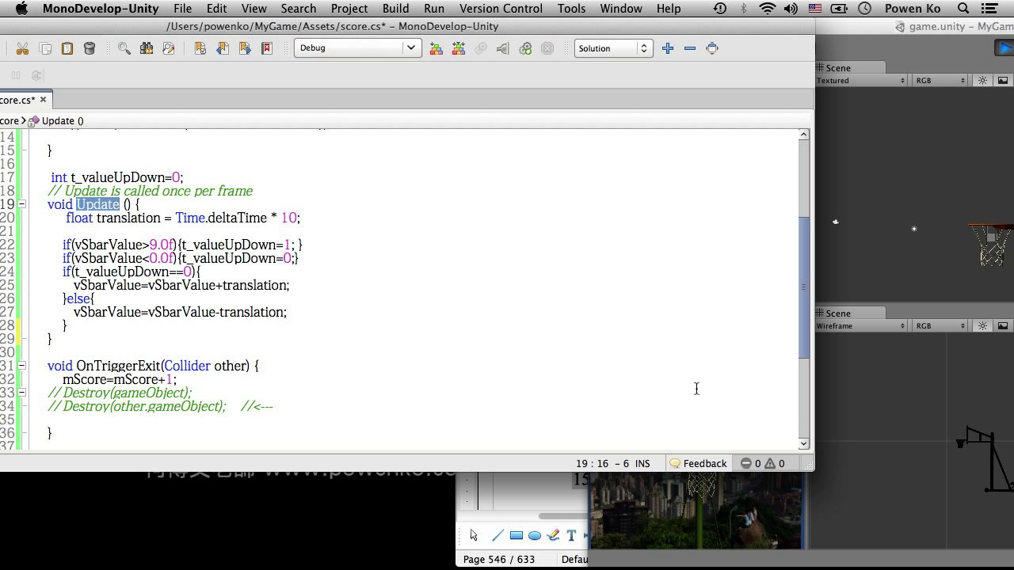
drag(980, 33, 980, 89)
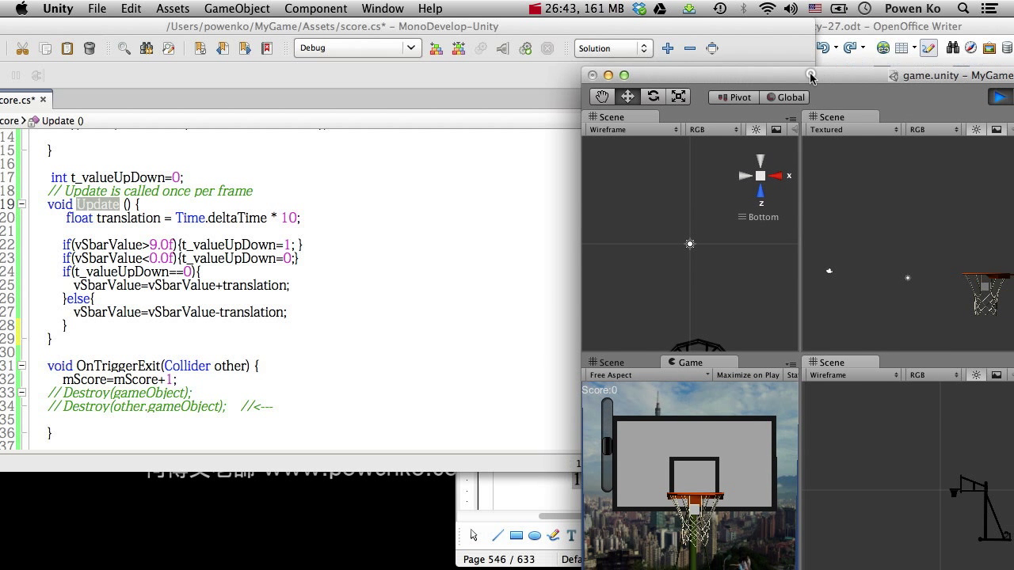
Scroll the Writer notes down to the Fire1 section, then move the notes aside
drag(821, 87, 808, 48)
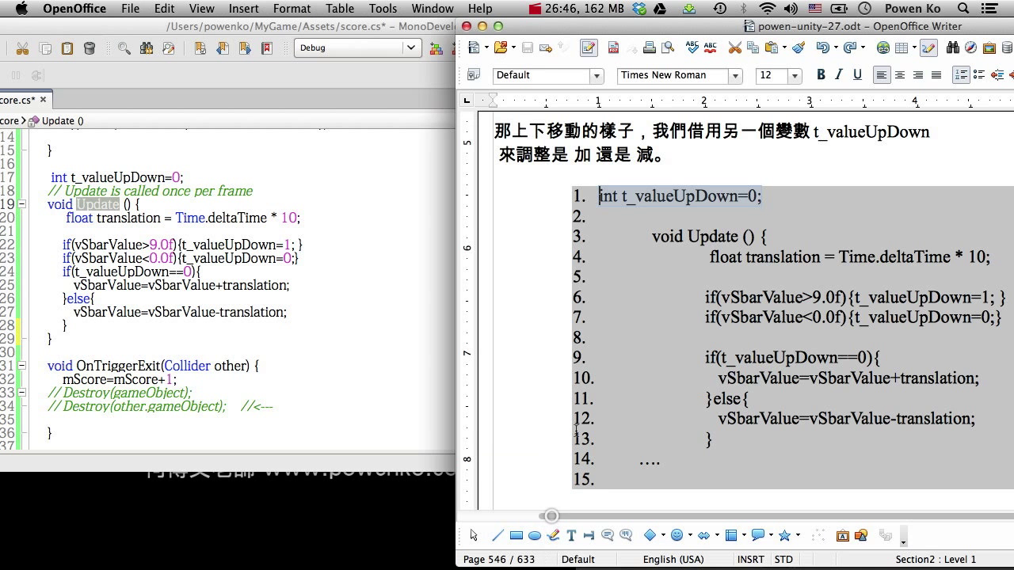
click(552, 523)
scroll(685, 401, down, 2)
scroll(682, 402, down, 5)
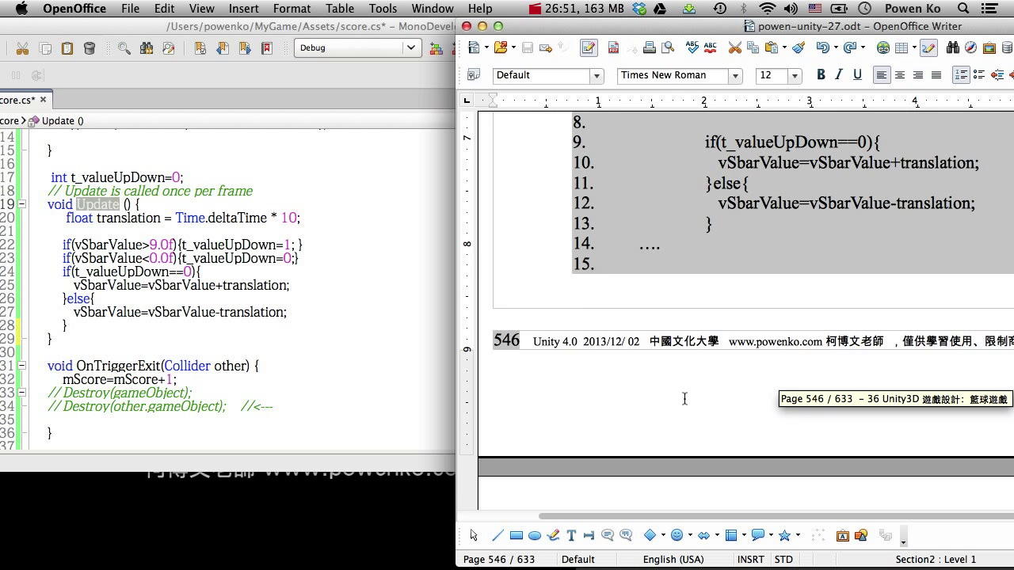
scroll(678, 402, down, 3)
scroll(678, 402, down, 6)
scroll(678, 403, down, 3)
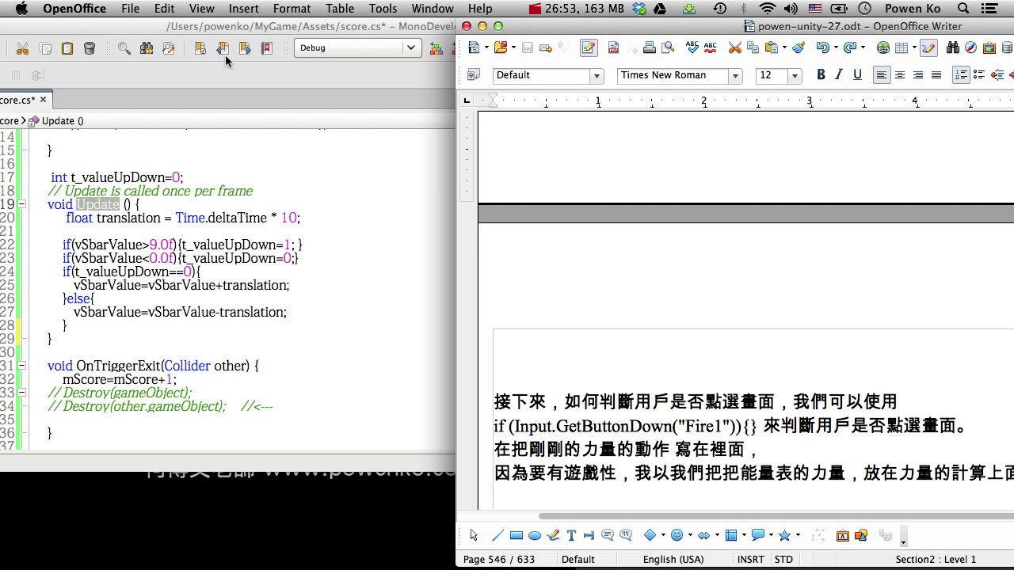
drag(552, 26, 469, 352)
click(615, 302)
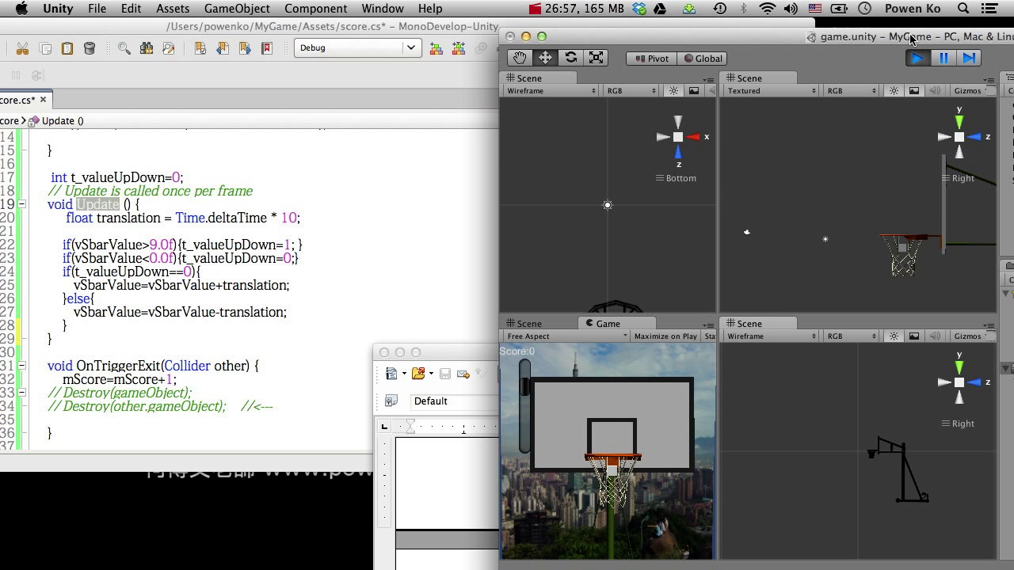
Stop the running basketball game and play it again from Score:0
click(918, 60)
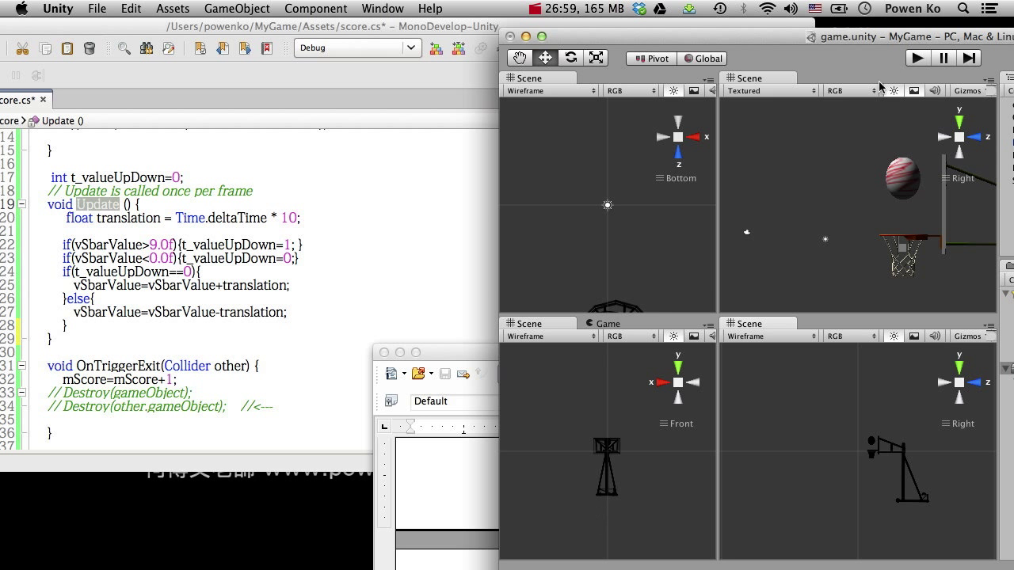
click(914, 60)
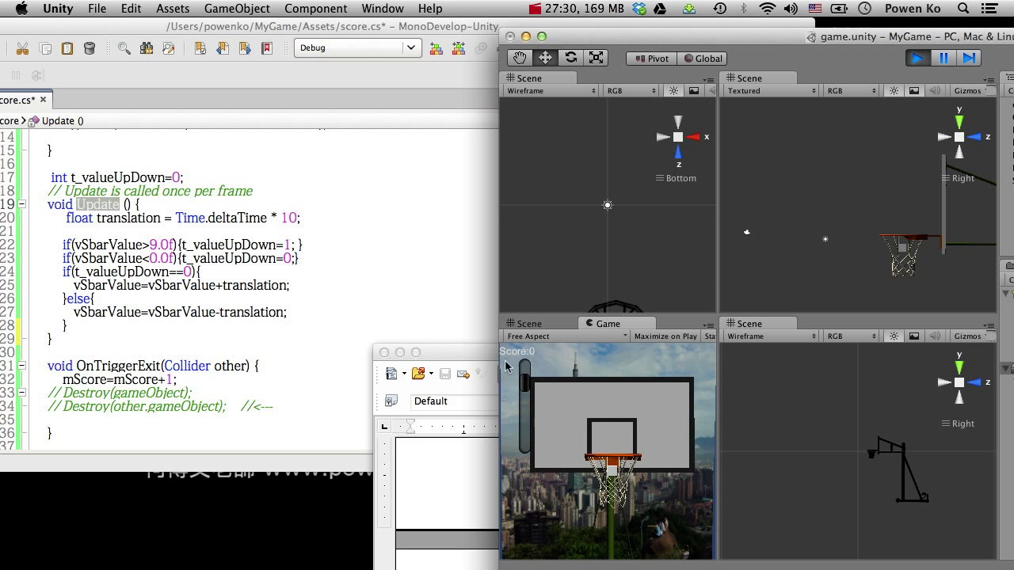
drag(473, 352, 504, 81)
Highlight Input, GetButtonDown and "Fire1" in the notes, then stop the game in Unity
scroll(547, 292, down, 5)
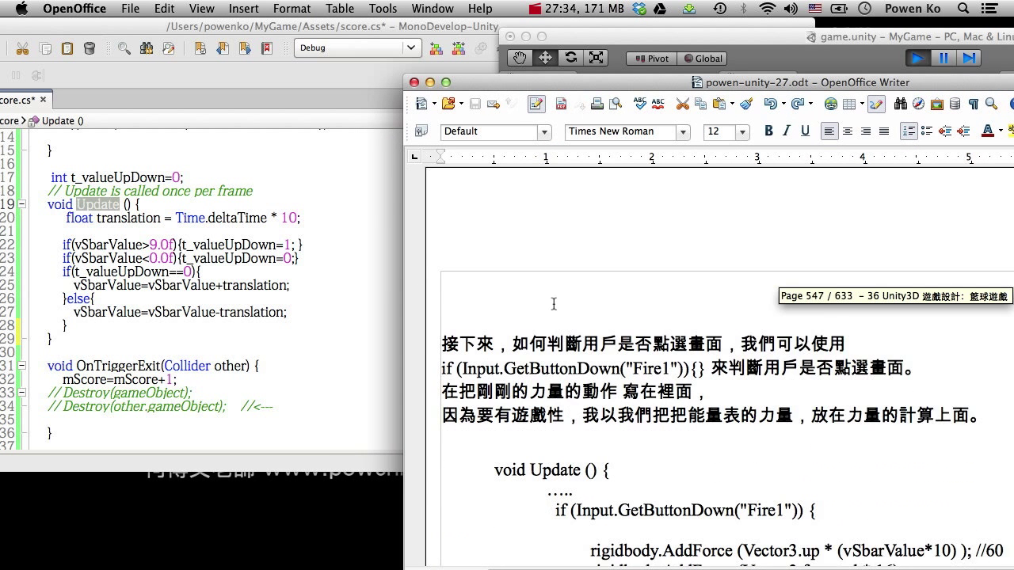
scroll(554, 303, down, 1)
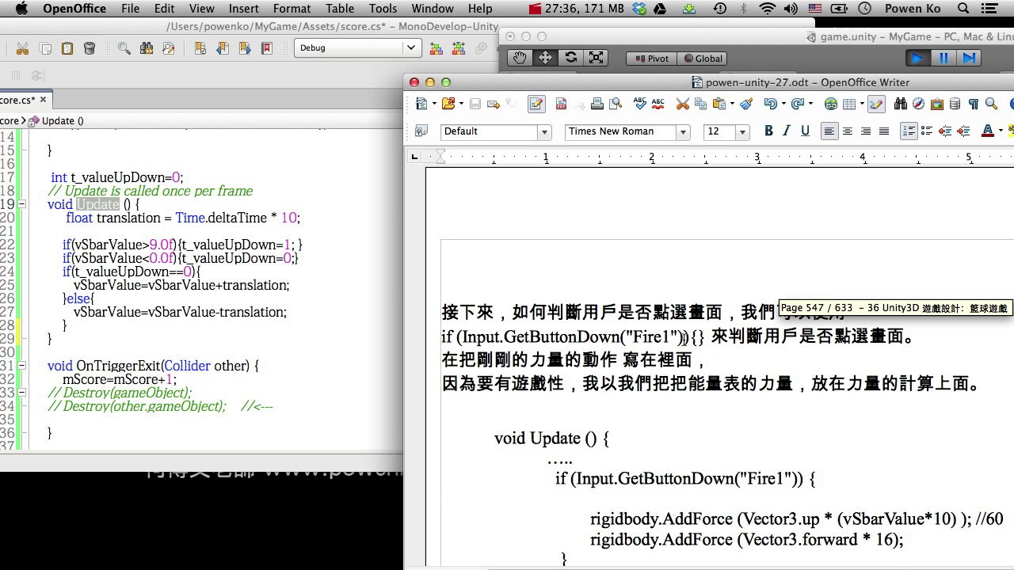
drag(683, 337, 464, 337)
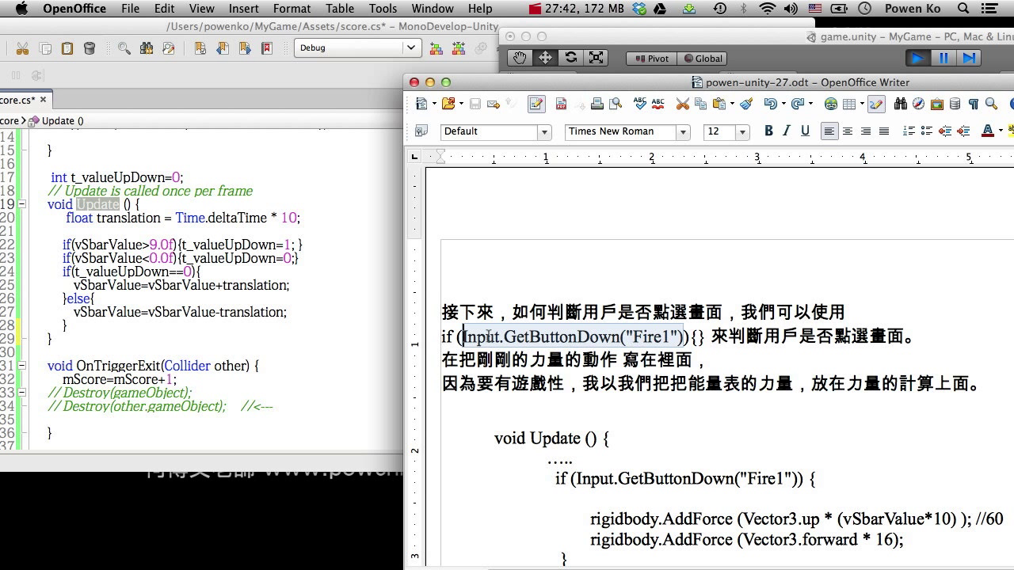
click(514, 341)
double_click(477, 337)
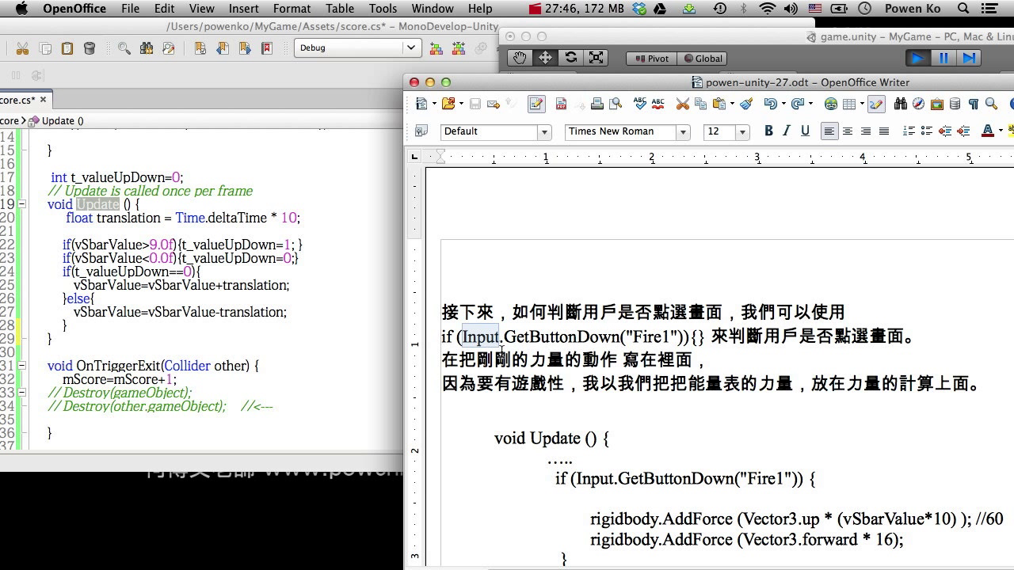
double_click(524, 346)
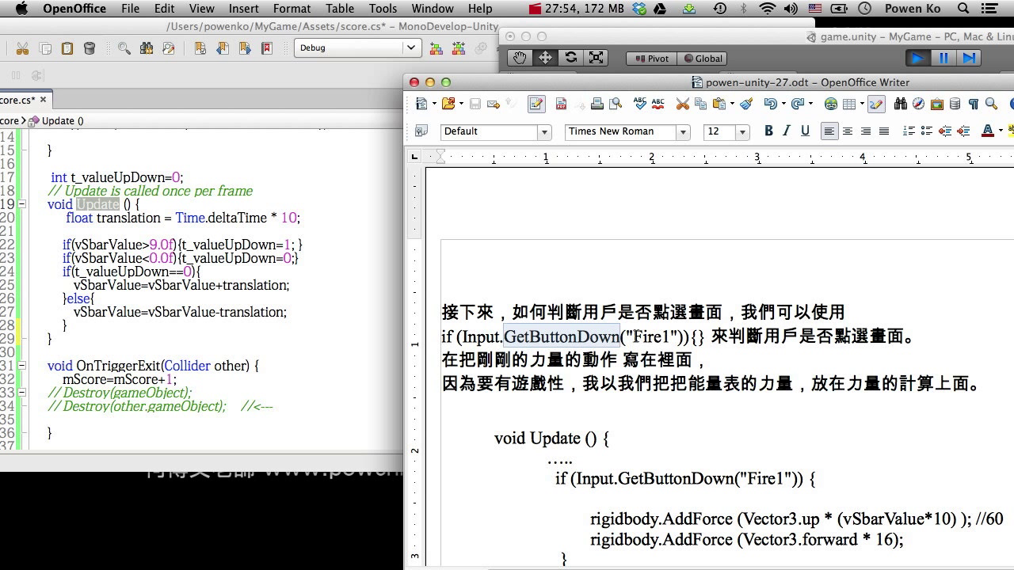
mouse_move(627, 336)
mouse_down()
mouse_move(677, 336)
mouse_move(686, 349)
mouse_up()
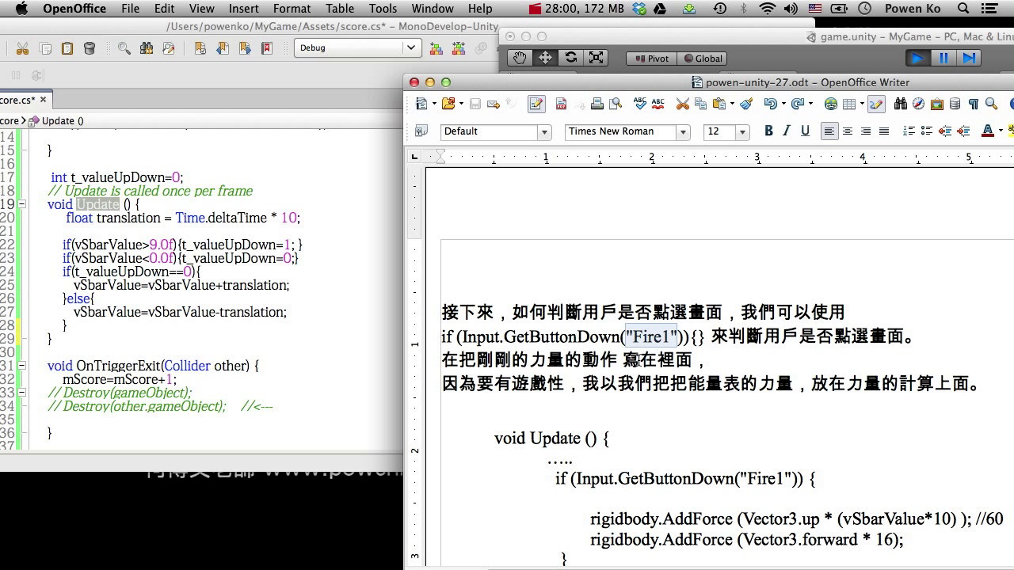
click(917, 59)
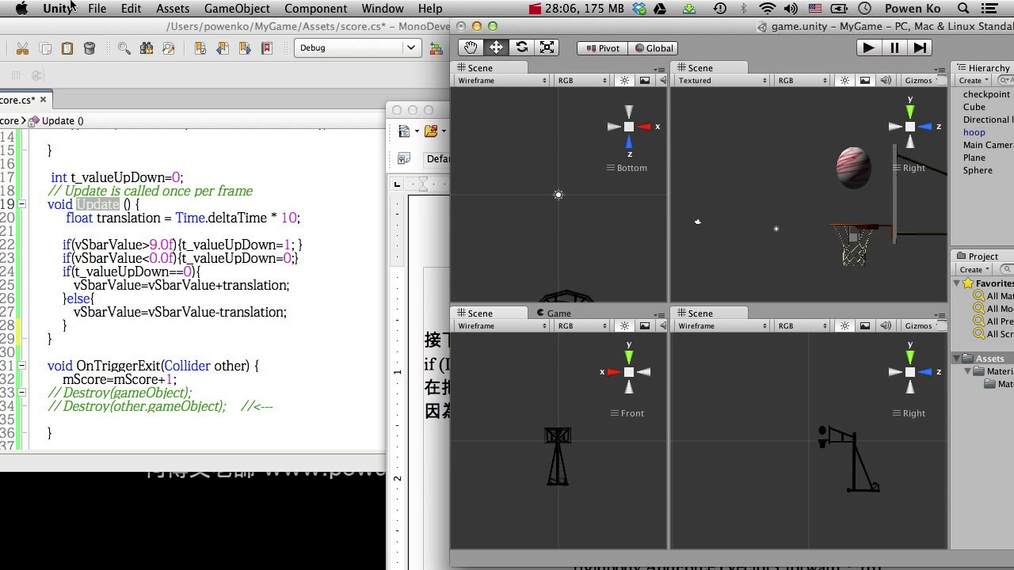
Open Edit > Project Settings > Input in Unity
click(94, 7)
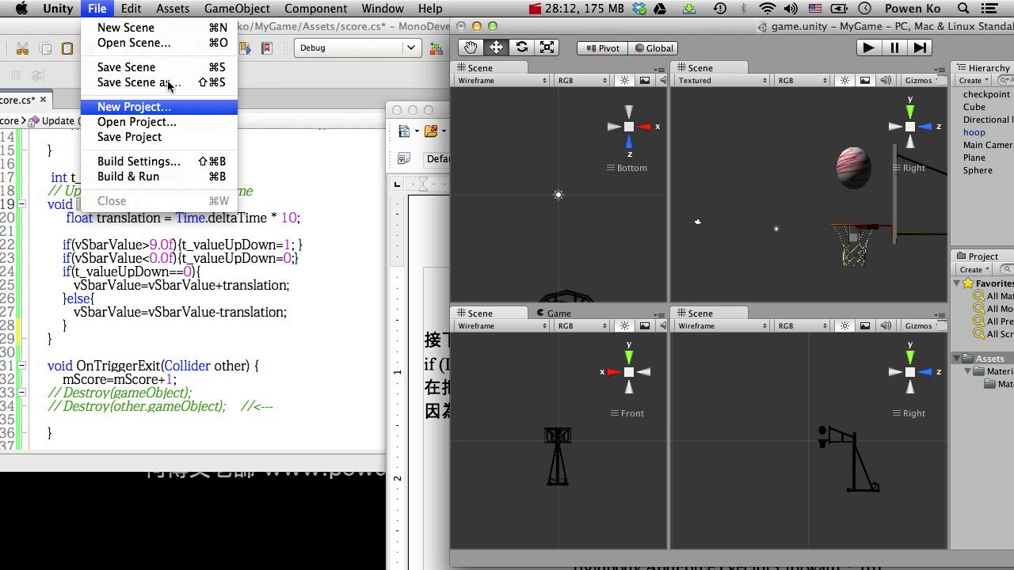
mouse_move(132, 8)
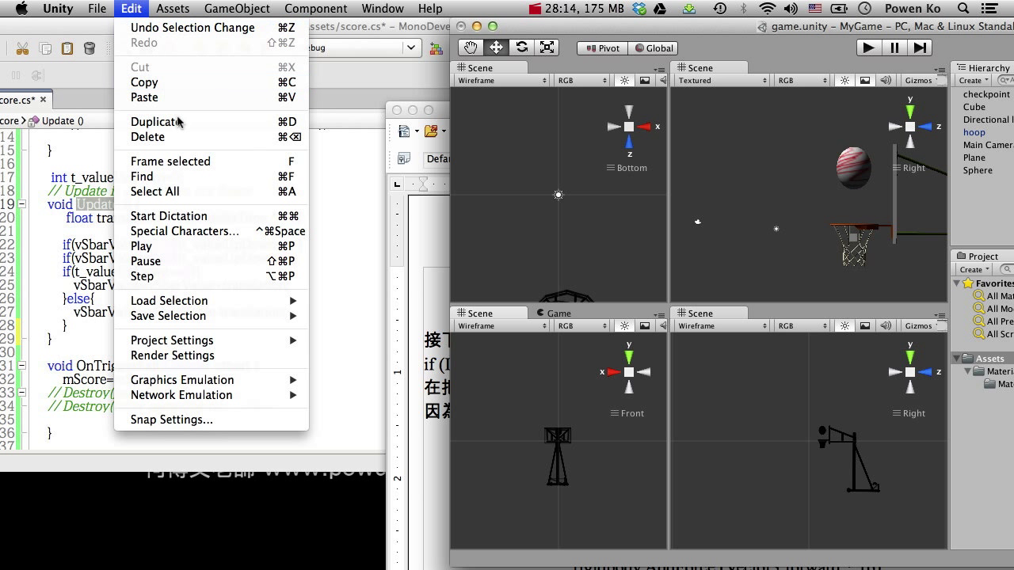
mouse_move(238, 316)
mouse_move(258, 341)
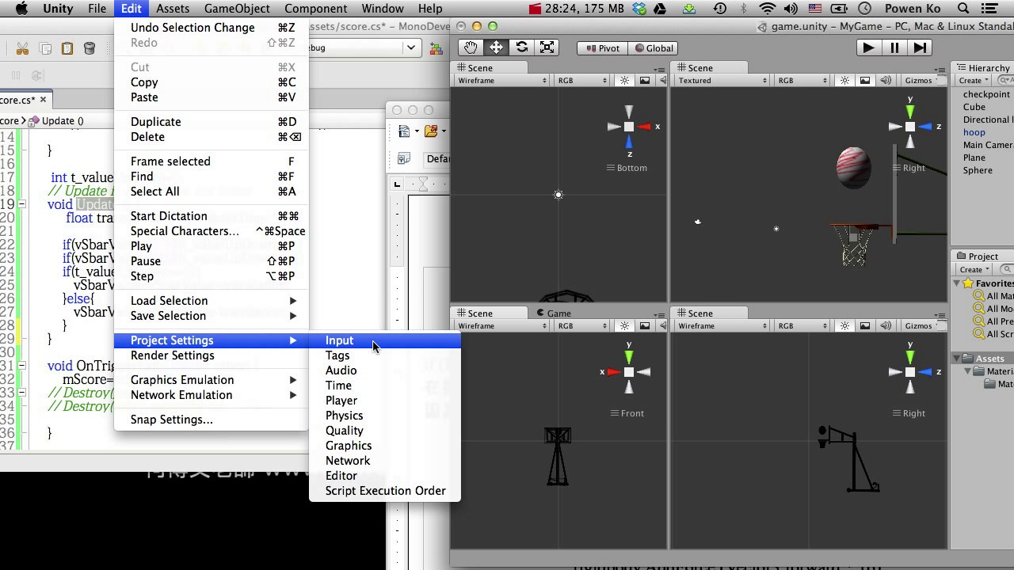
click(372, 340)
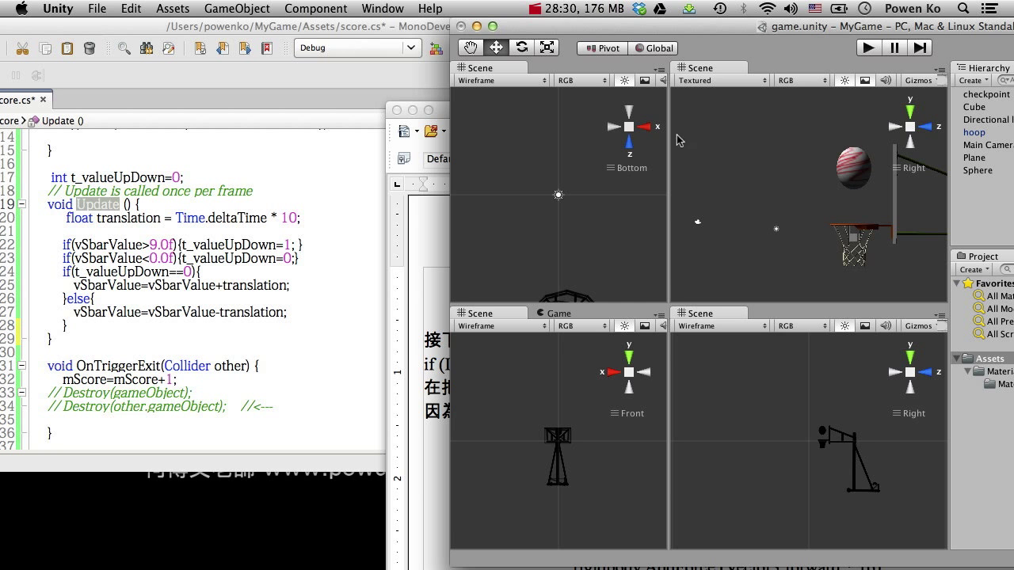
Reopen the Input settings and arrange the Unity window so the InputManager shows fully
mouse_move(563, 25)
mouse_down()
mouse_move(708, 371)
mouse_move(141, 360)
mouse_up()
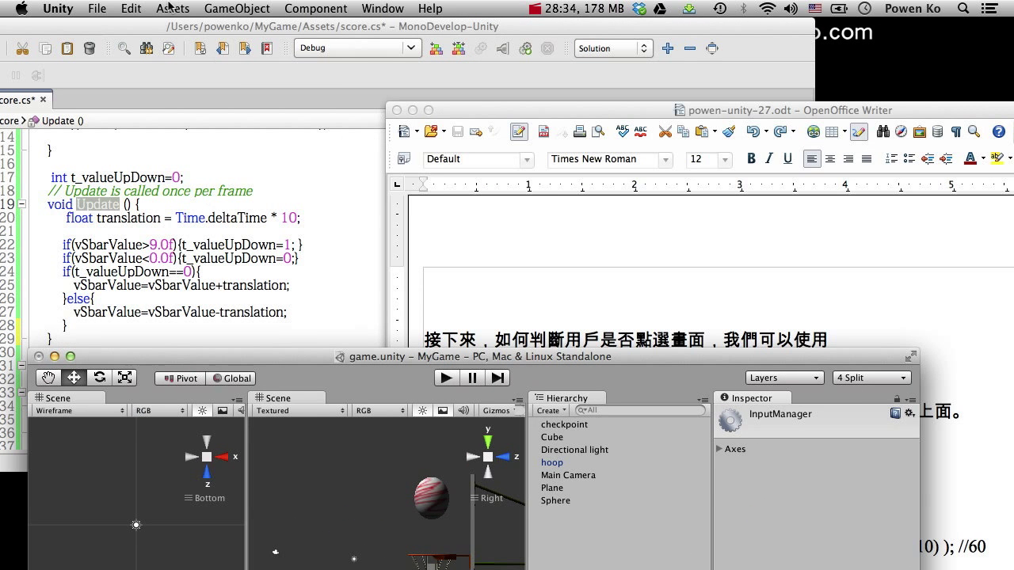
click(173, 8)
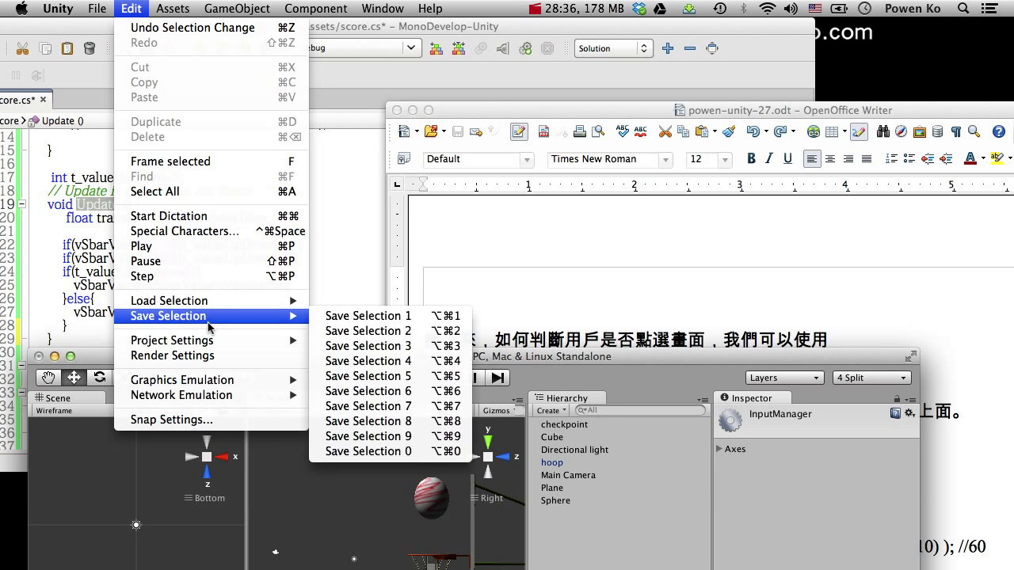
mouse_move(216, 348)
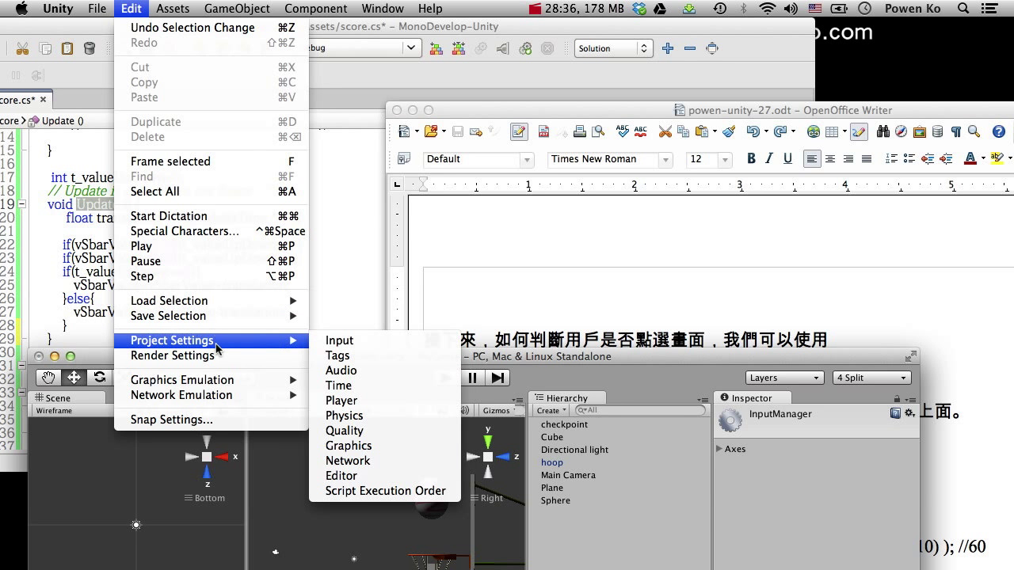
click(358, 339)
mouse_move(365, 358)
mouse_down()
mouse_move(361, 287)
mouse_move(360, 378)
mouse_up()
double_click(362, 286)
double_click(361, 18)
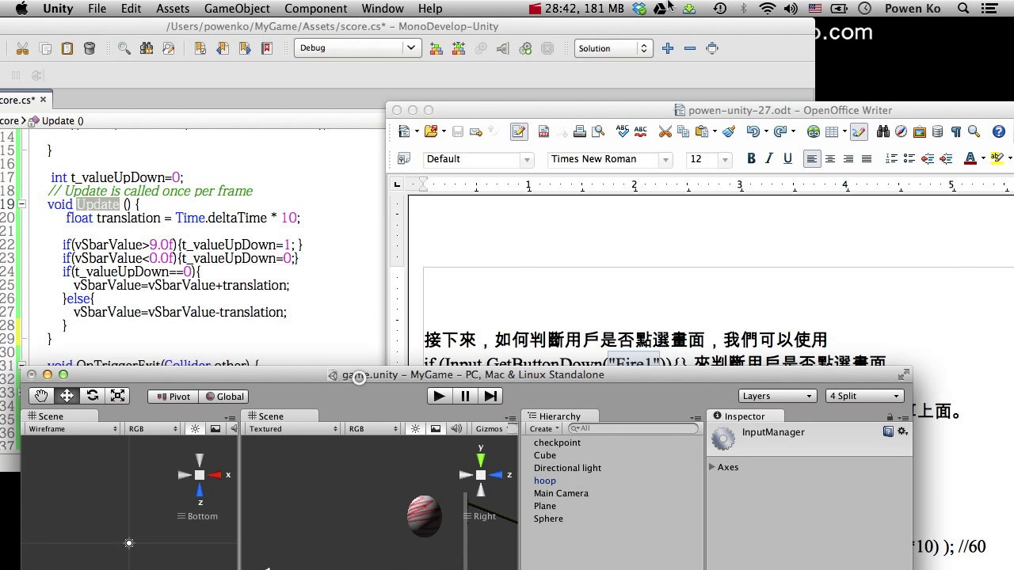
mouse_move(765, 374)
mouse_down()
mouse_move(786, 32)
mouse_move(800, 29)
mouse_up()
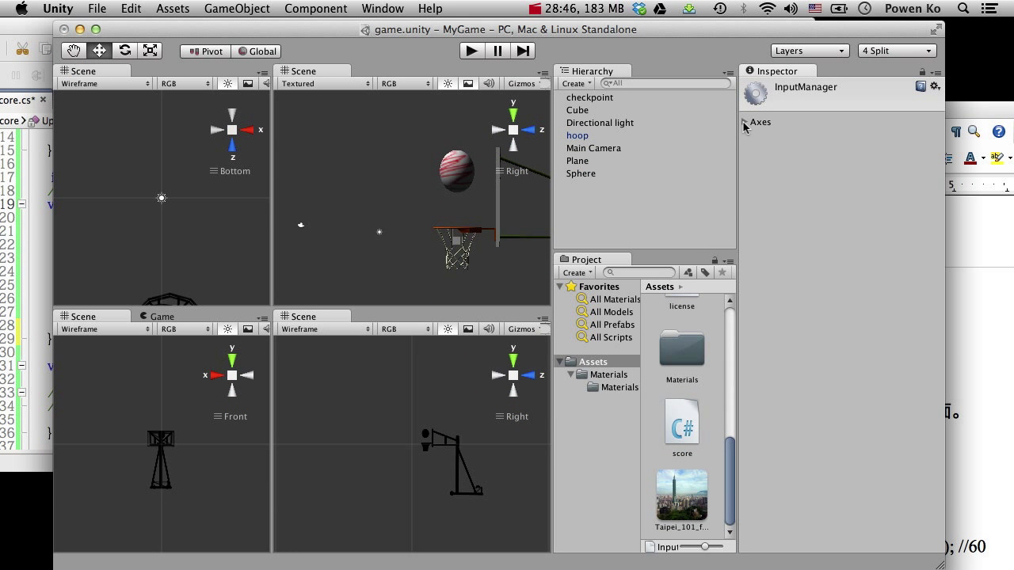
Expand the Axes list and briefly review the Horizontal axis settings
click(745, 124)
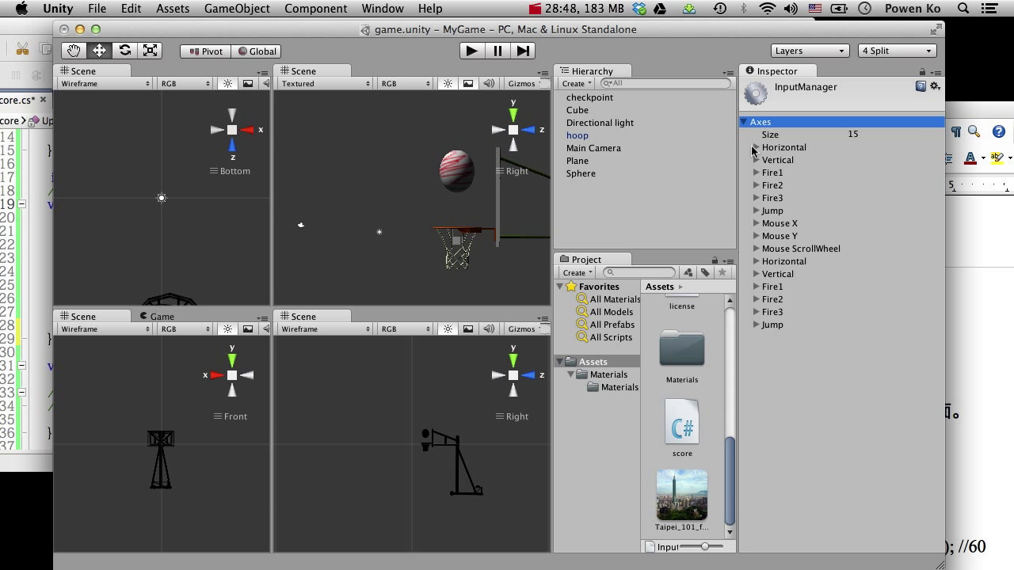
click(755, 148)
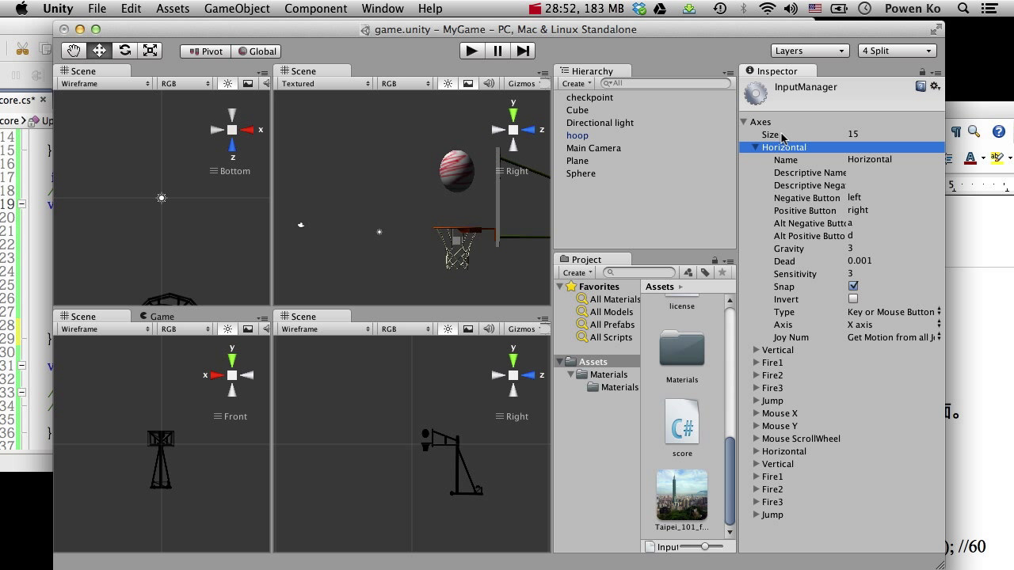
click(861, 161)
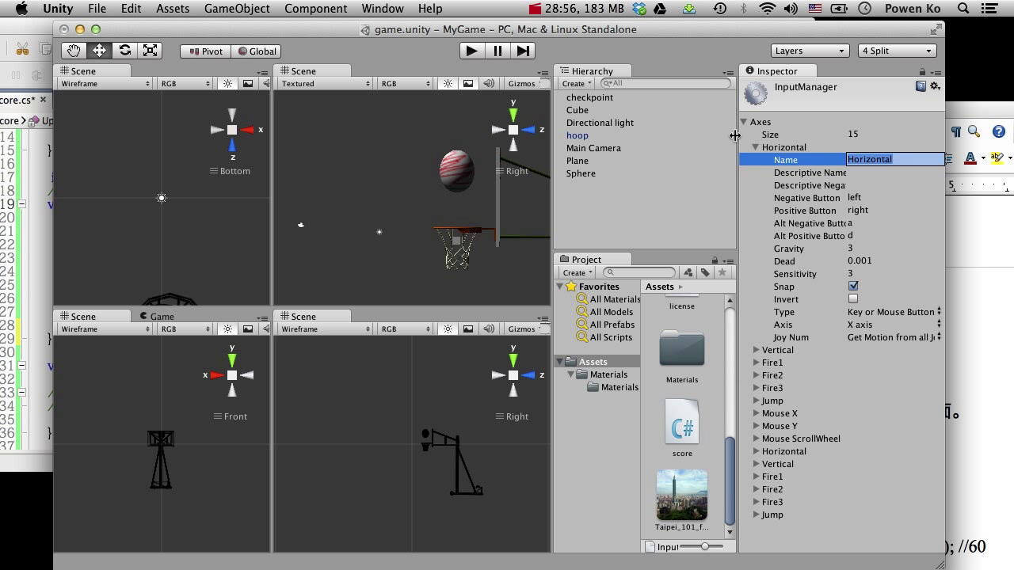
click(756, 148)
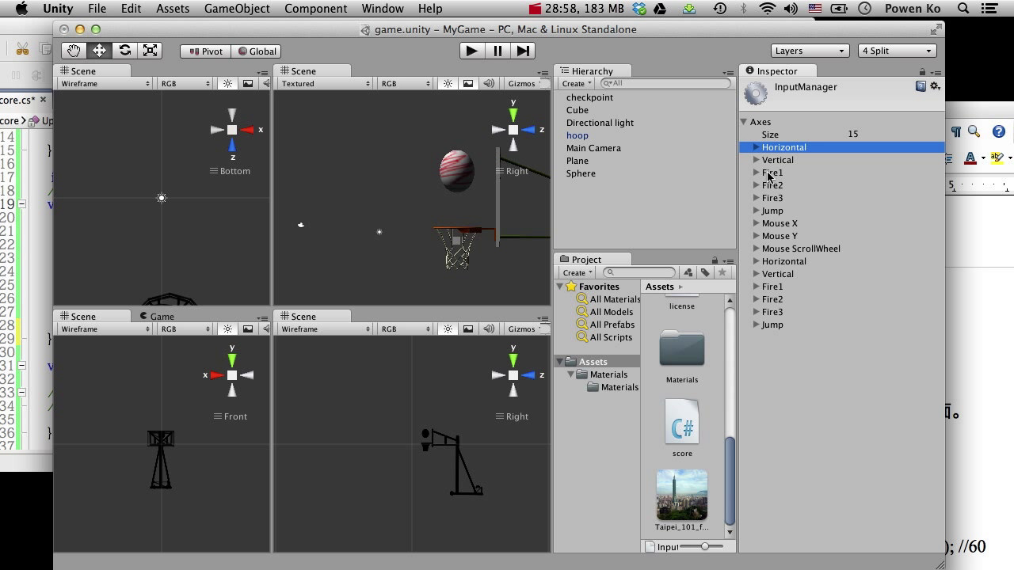
Expand Fire1 to confirm its left ctrl positive button and mouse 0 alternate
click(757, 174)
click(757, 174)
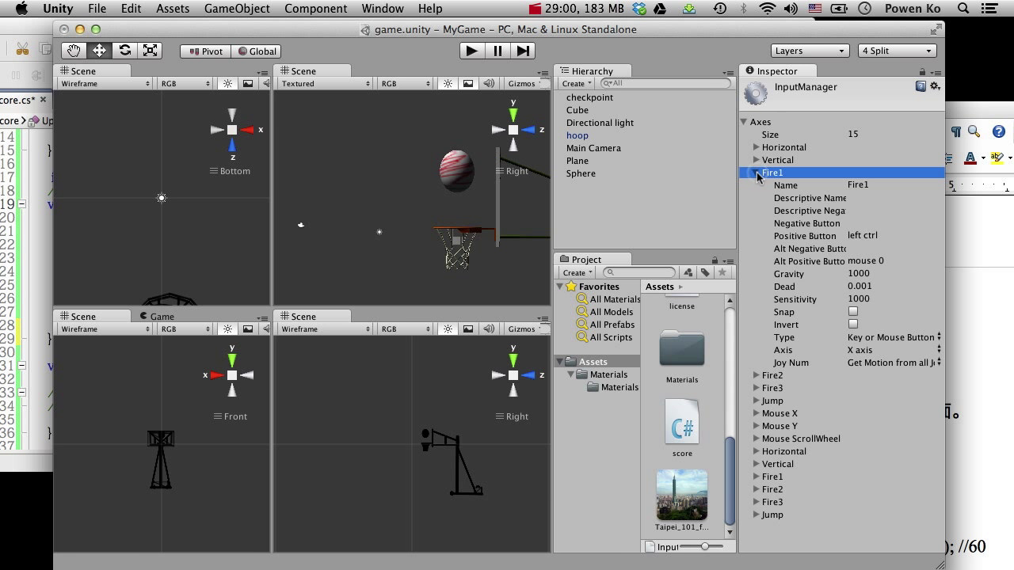
drag(760, 32, 792, 29)
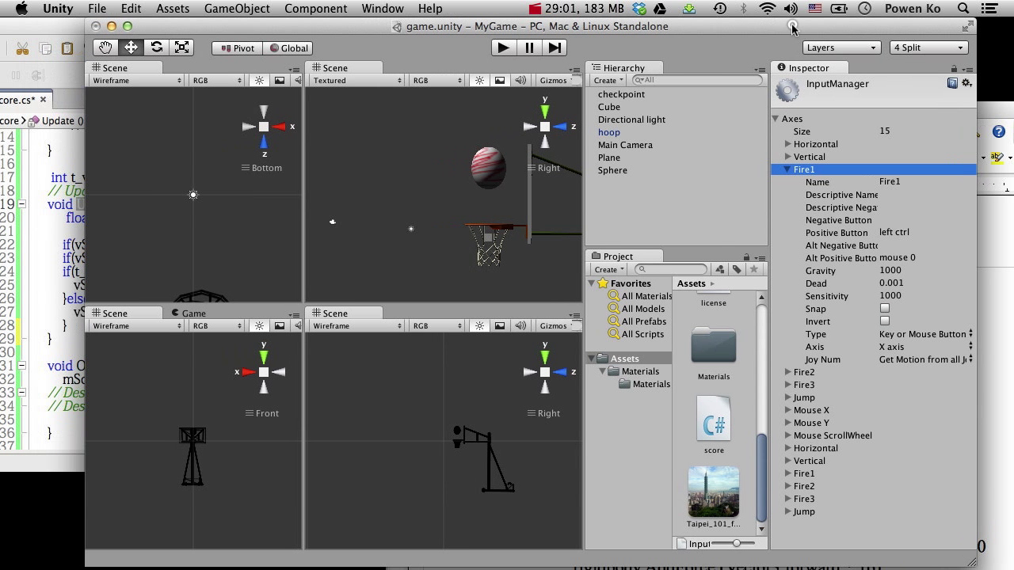
click(891, 182)
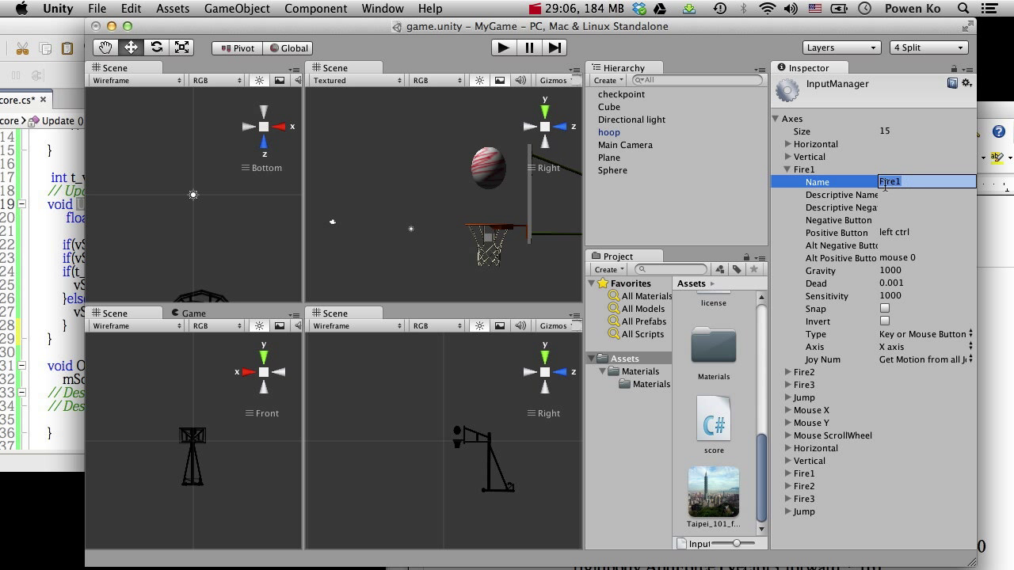
click(880, 260)
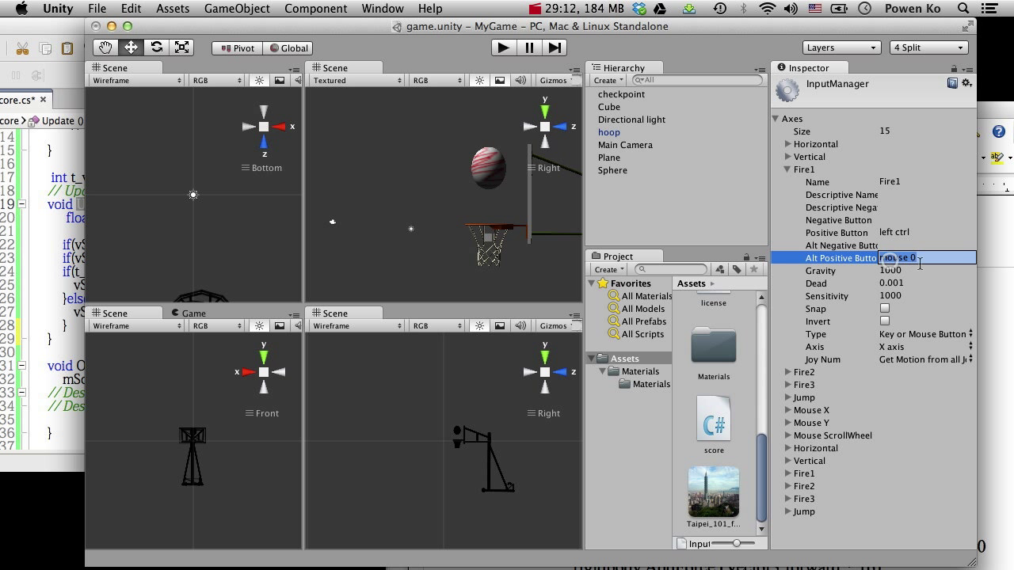
click(888, 181)
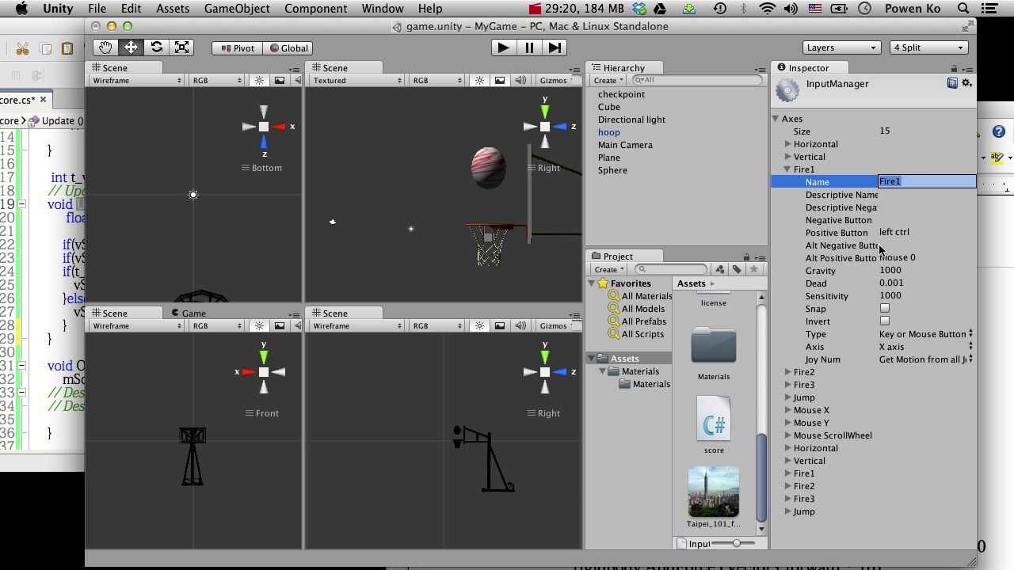
click(911, 256)
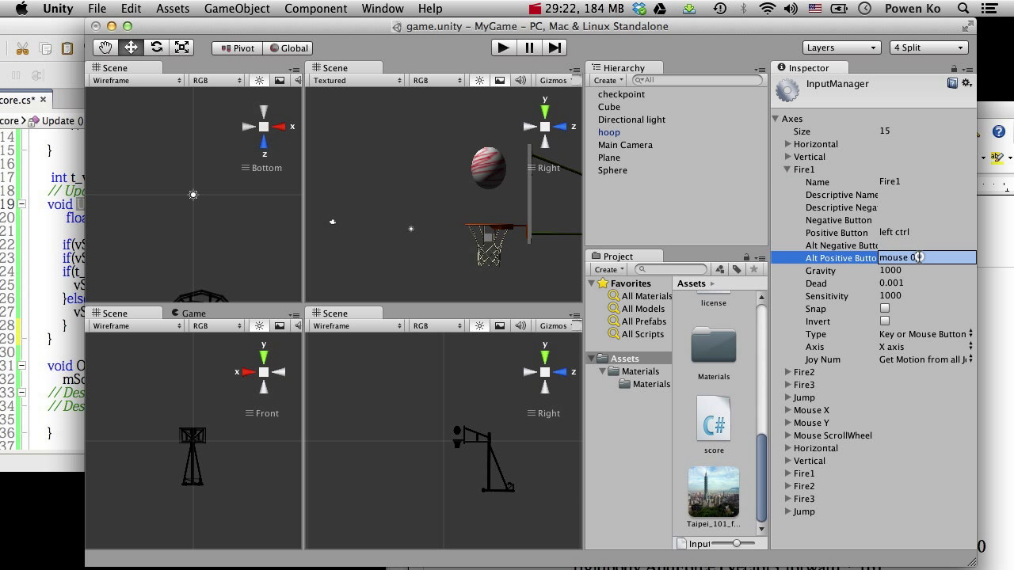
click(911, 233)
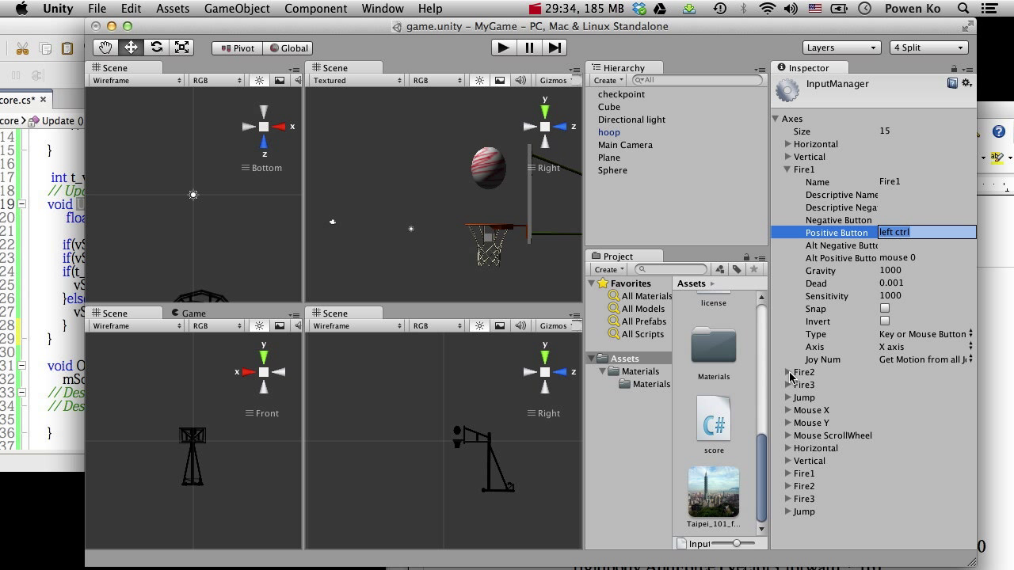
Expand Fire2 to check its mouse 1 alternate button
click(788, 373)
scroll(845, 357, down, 2)
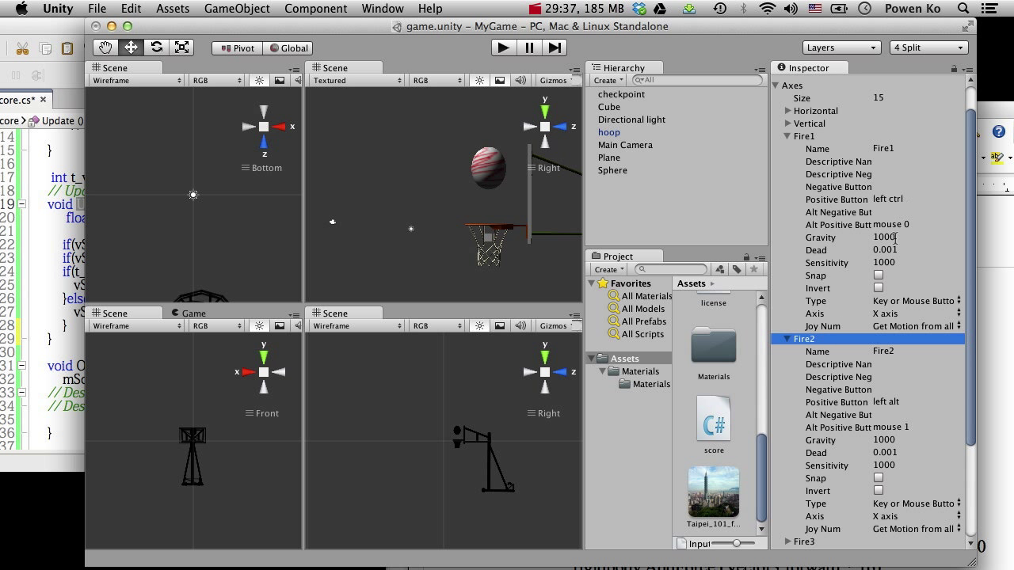
scroll(832, 415, down, 1)
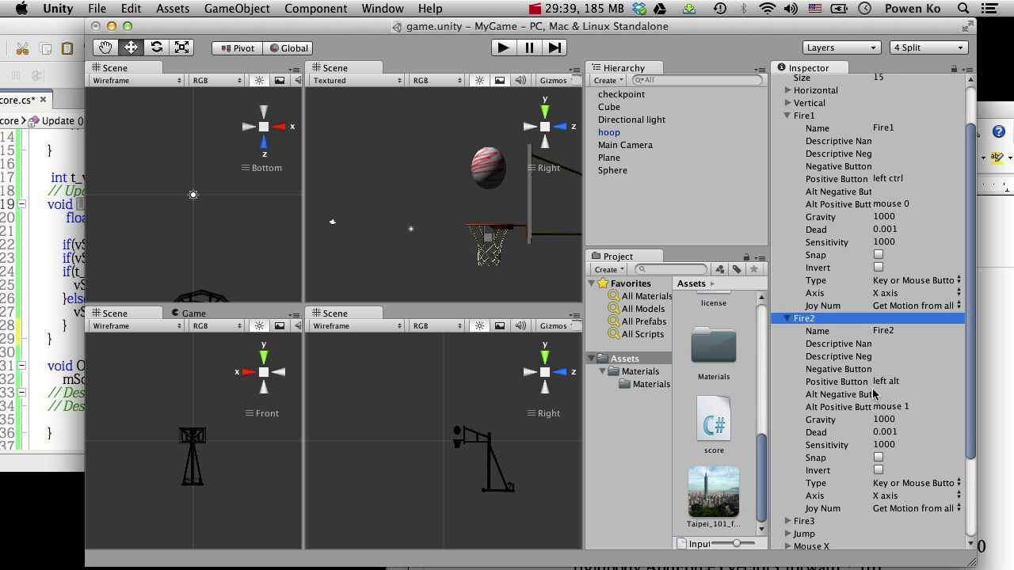
click(919, 406)
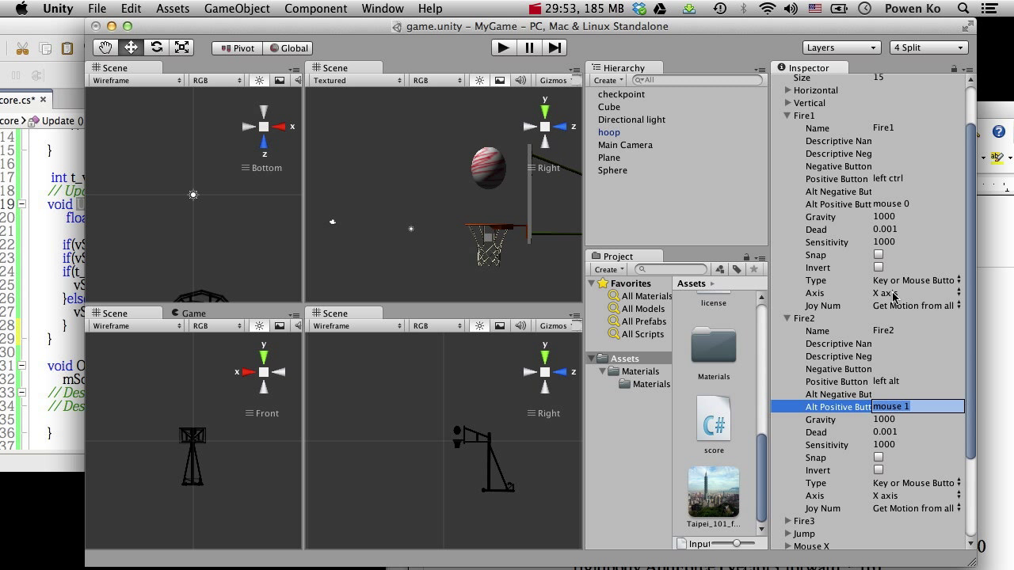
Look over Fire1's axis and joystick choices unchanged, then return to score.cs
click(893, 295)
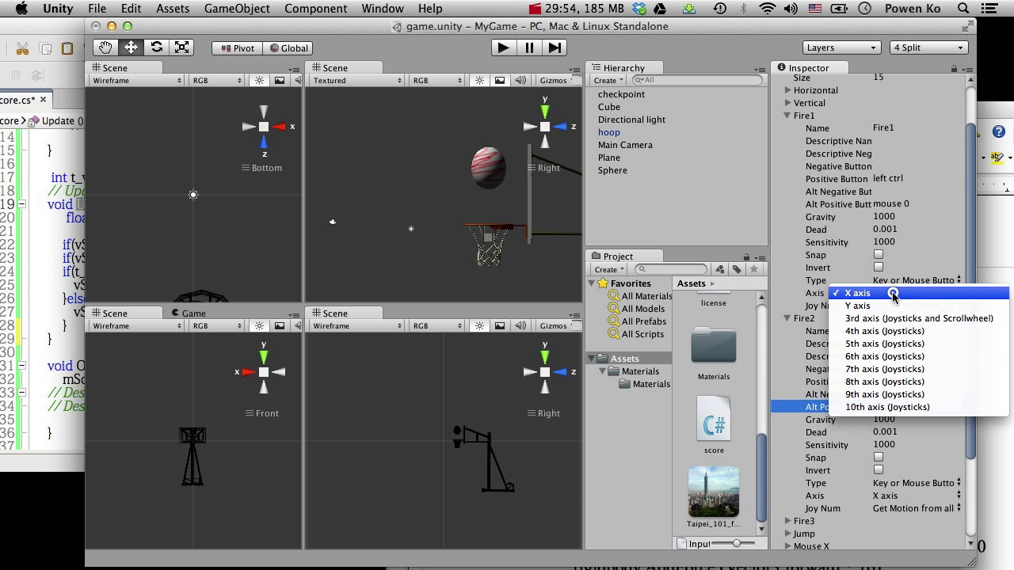
click(969, 224)
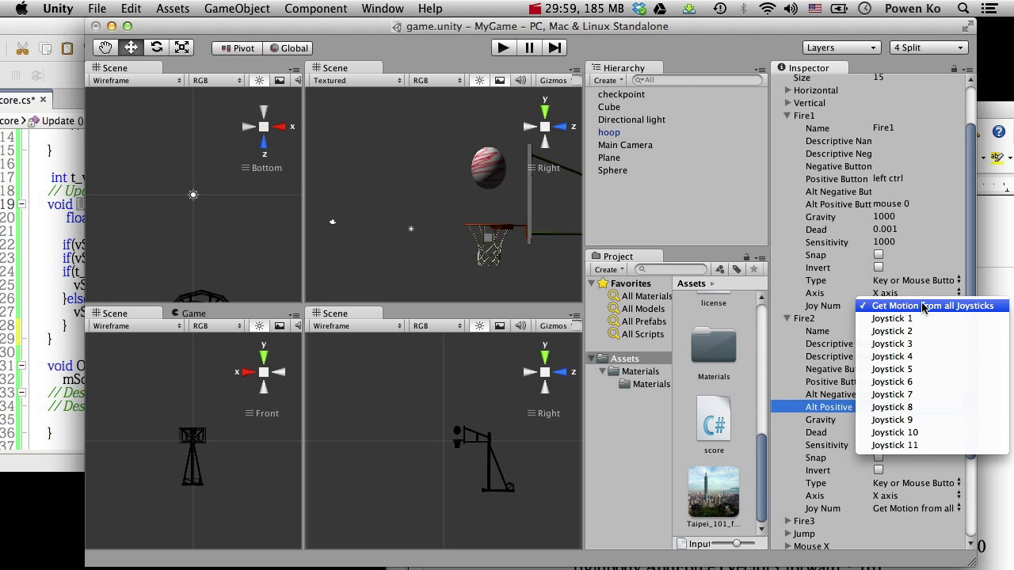
click(971, 258)
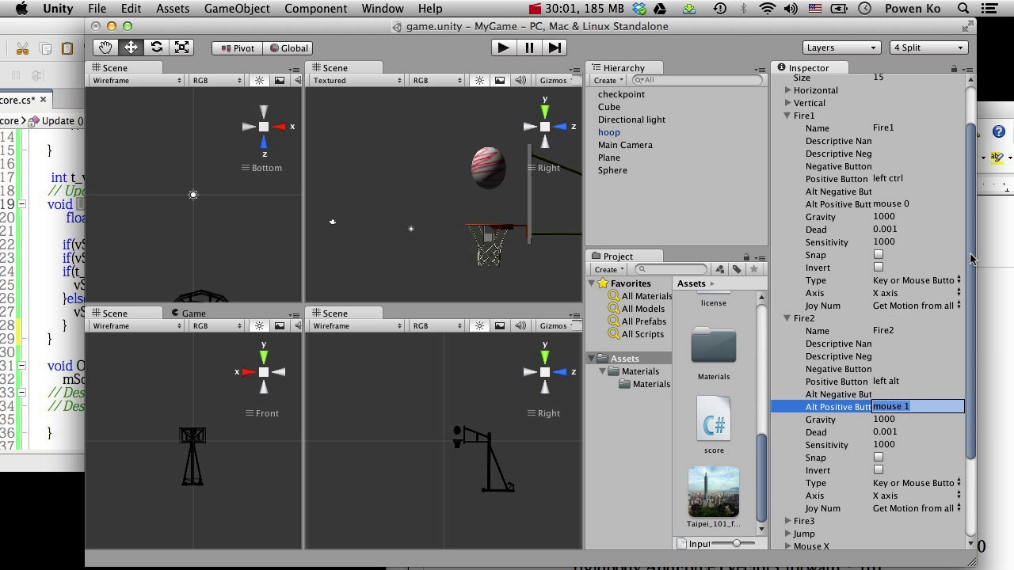
click(882, 127)
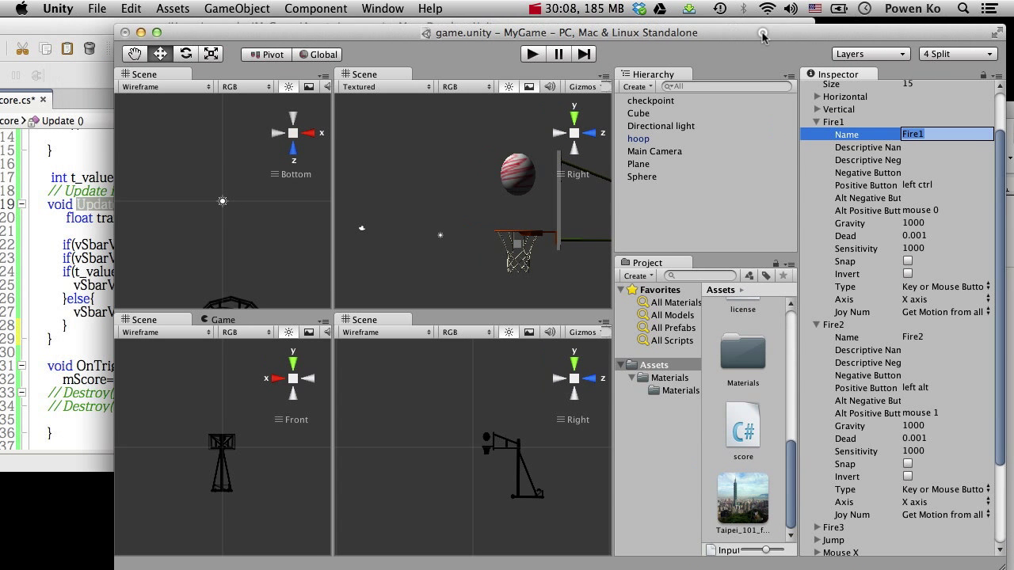
drag(735, 28, 769, 34)
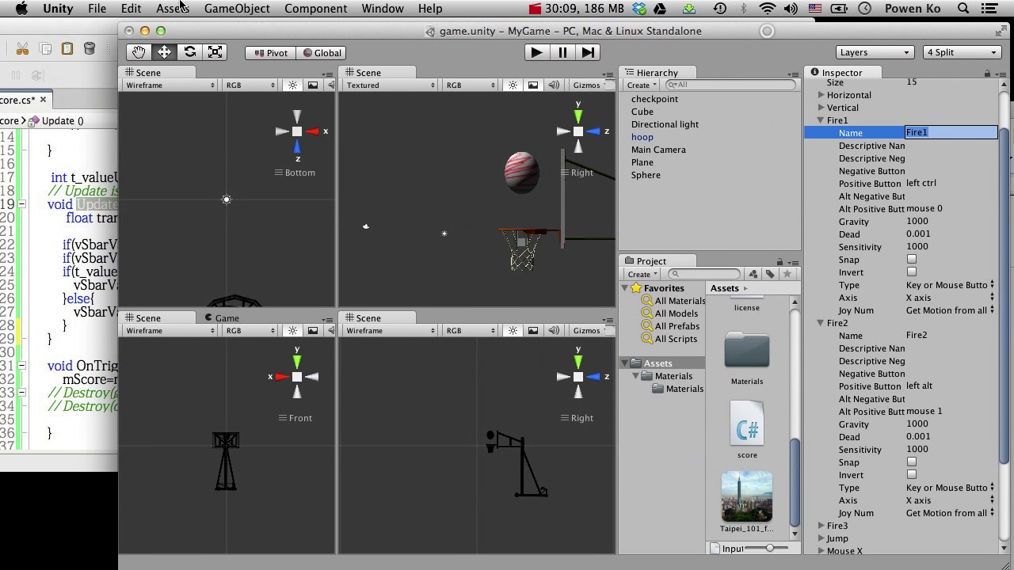
click(82, 33)
click(305, 229)
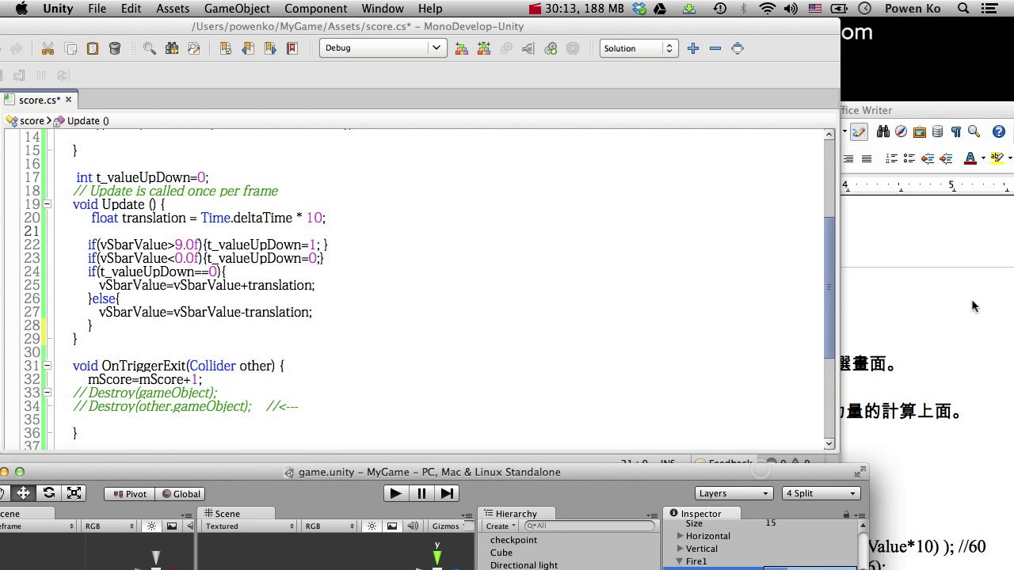
Check the Writer tutorial, then add a new // comment line inside Update()
click(971, 299)
drag(754, 110, 752, 59)
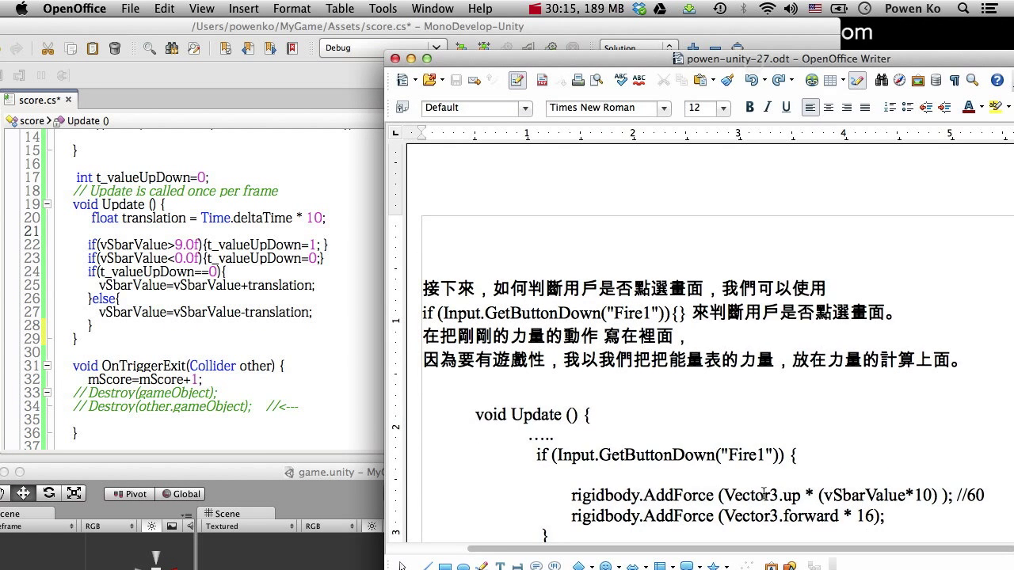
scroll(759, 485, down, 2)
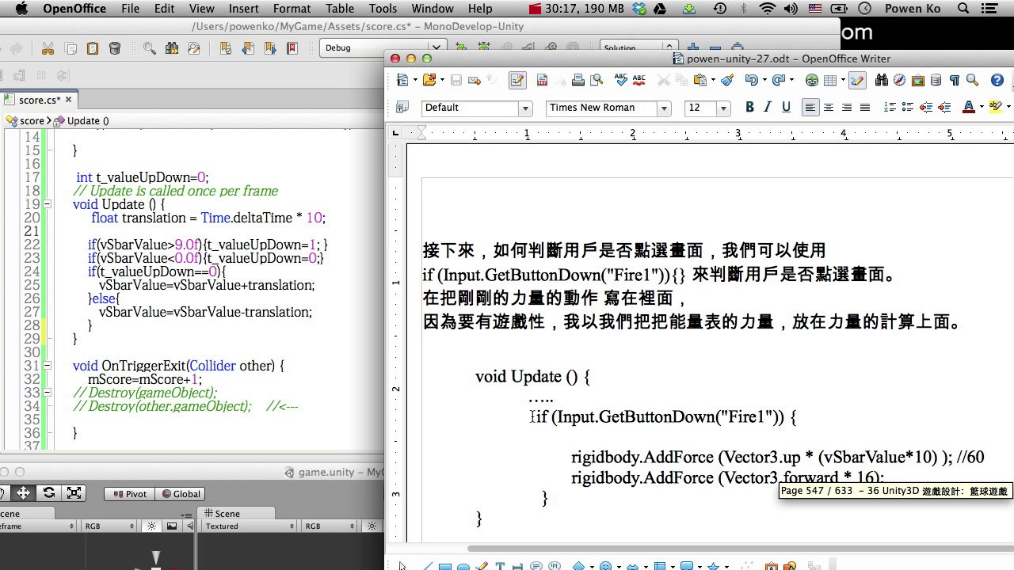
click(229, 320)
click(257, 204)
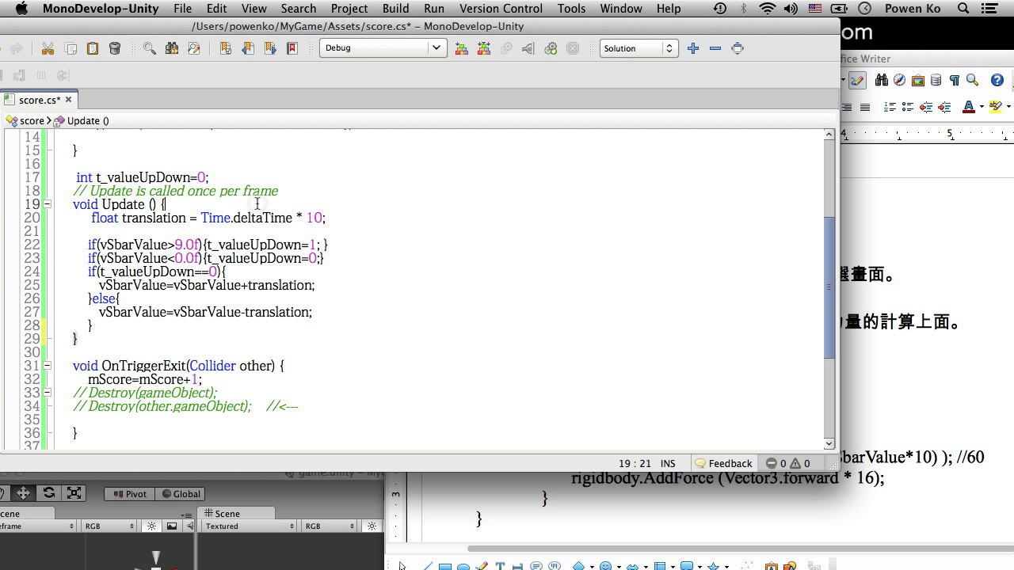
key(Return)
key(Return)
key(Return)
key(Return)
text(///////////////)
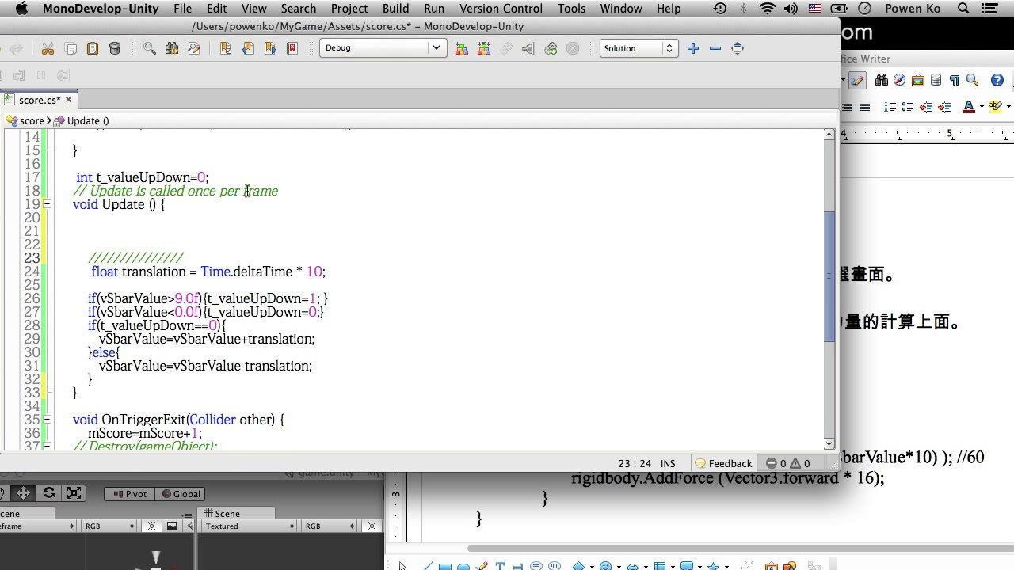
Move the two rigidbody.AddForce lines from Start() to the top of Update()
scroll(216, 242, up, 5)
drag(82, 243, 357, 258)
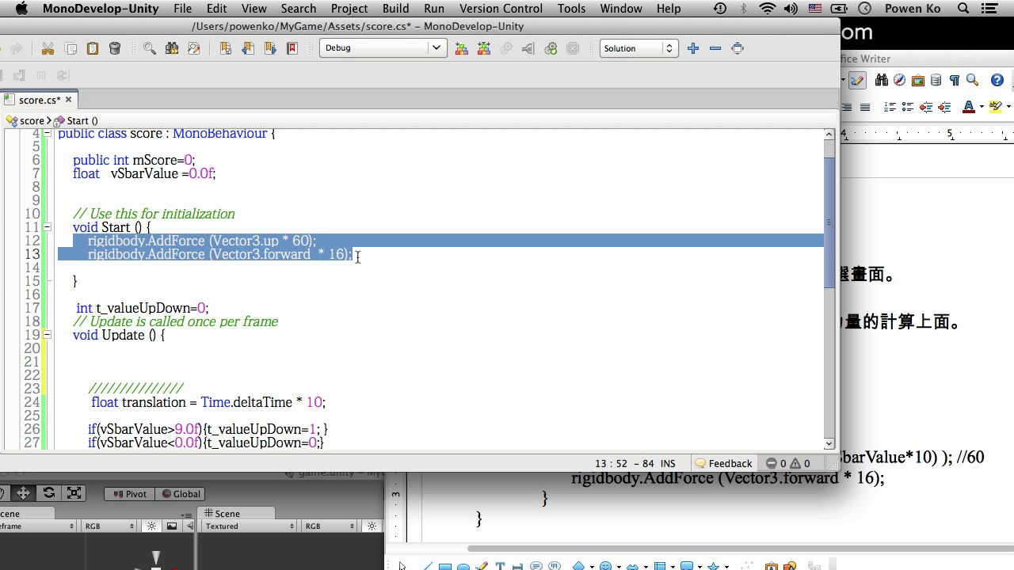
key(super+c)
key(BackSpace)
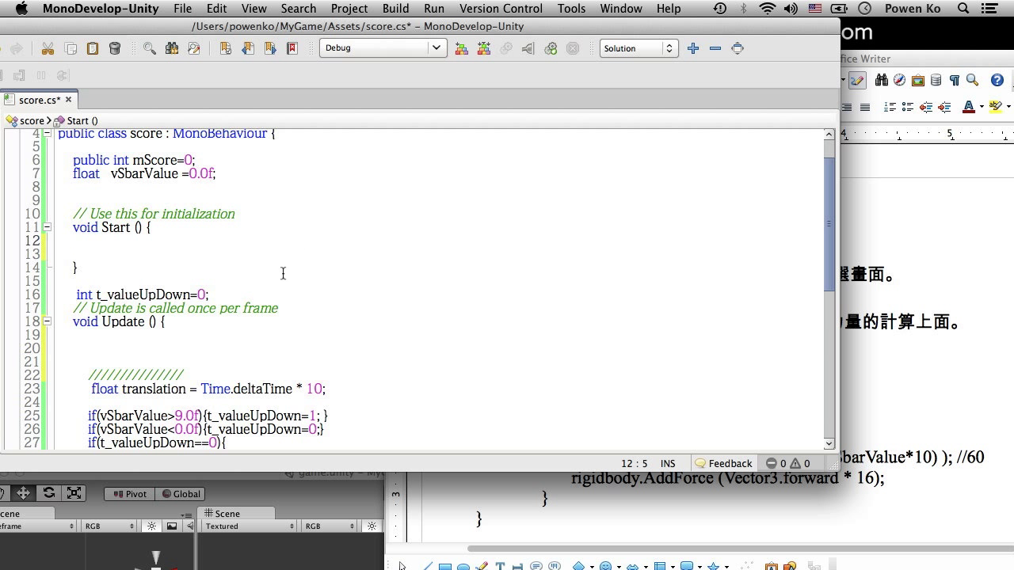
scroll(283, 273, down, 5)
click(202, 210)
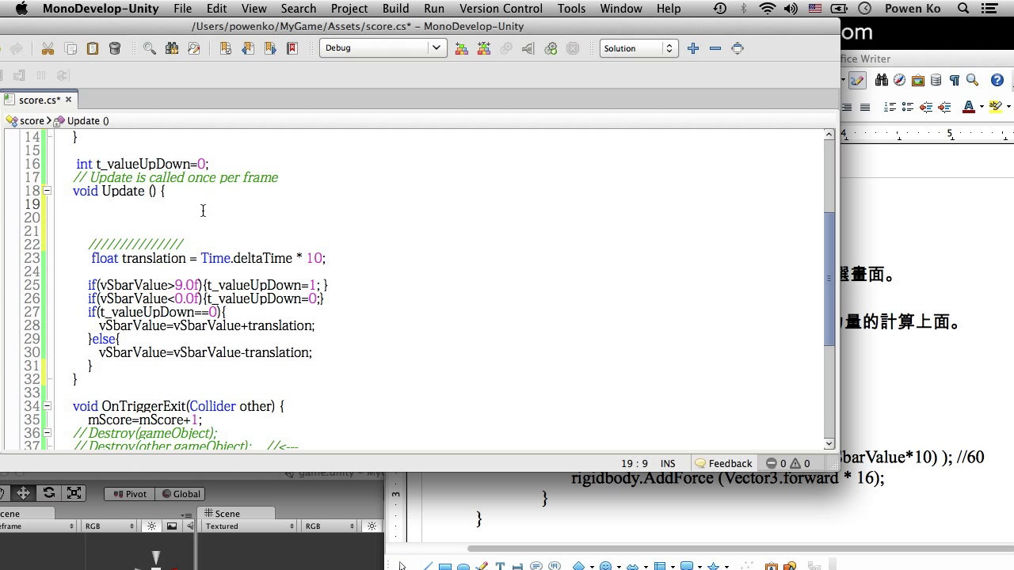
key(Return)
key(Return)
key(super+v)
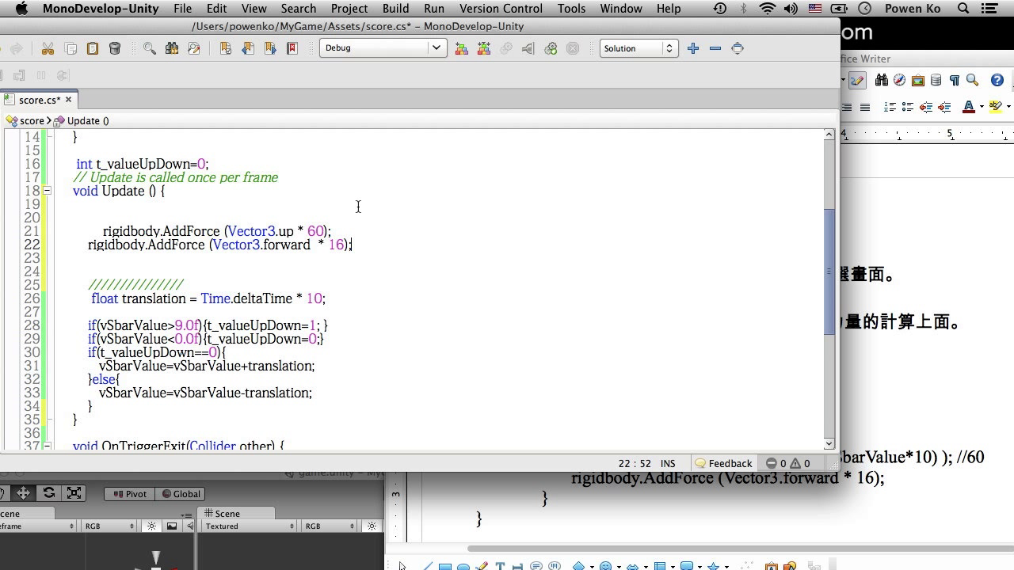
Save score.cs and bring the Unity editor forward, placed higher on screen
key(super+s)
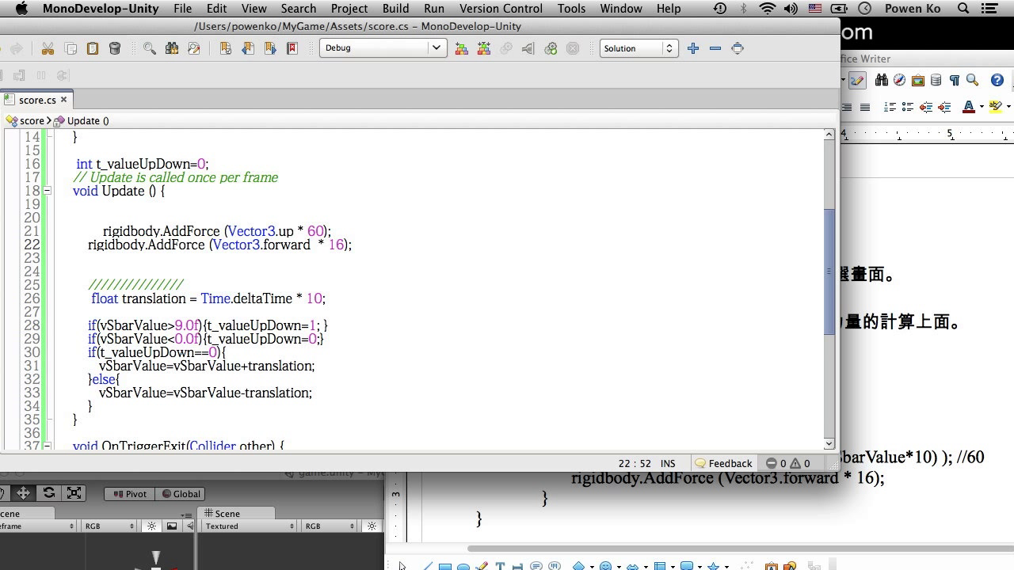
click(315, 491)
drag(249, 475, 684, 85)
Play and stop the Unity game to test, then bring the Writer notes forward
click(831, 101)
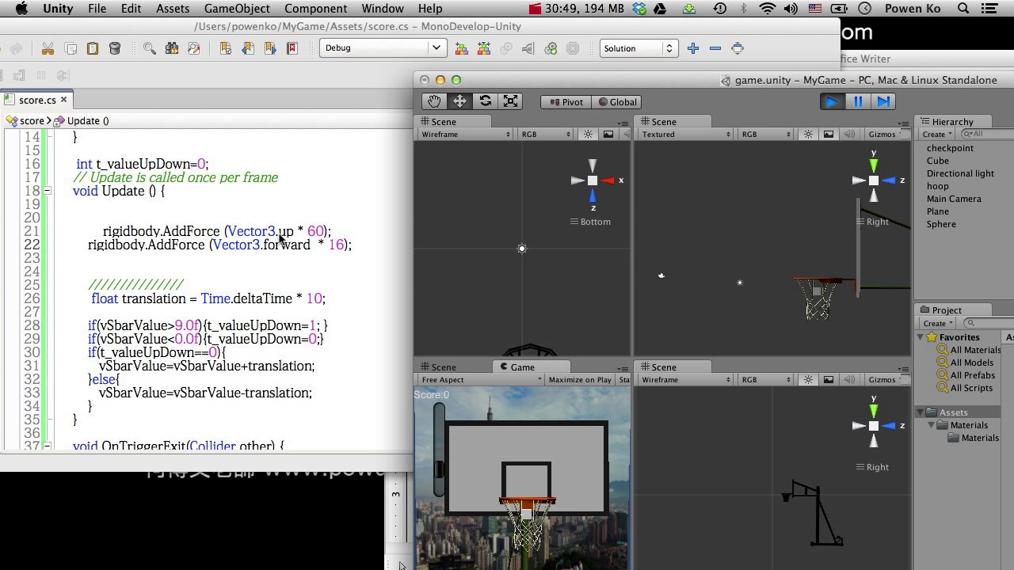
click(832, 101)
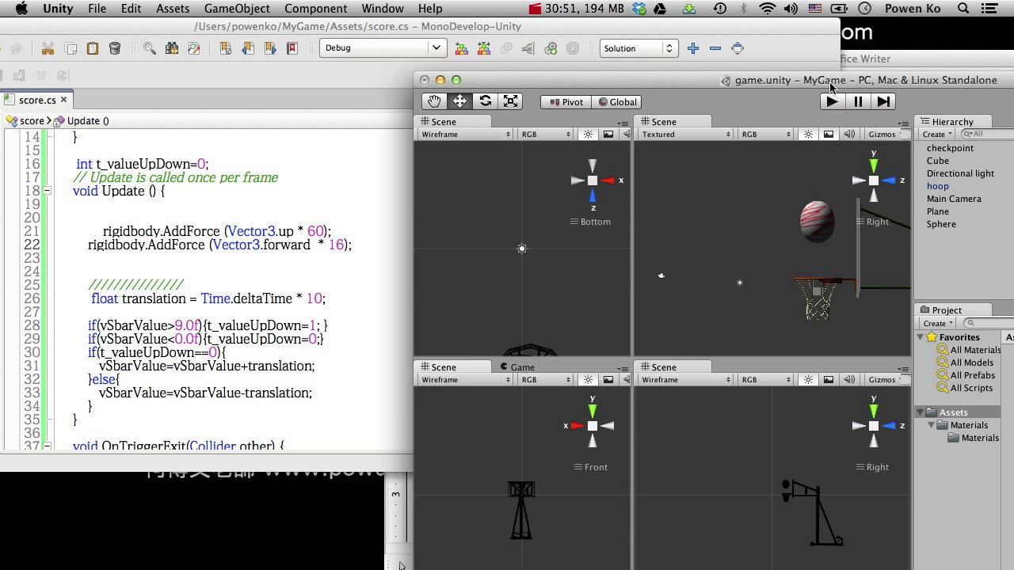
drag(892, 61, 866, 53)
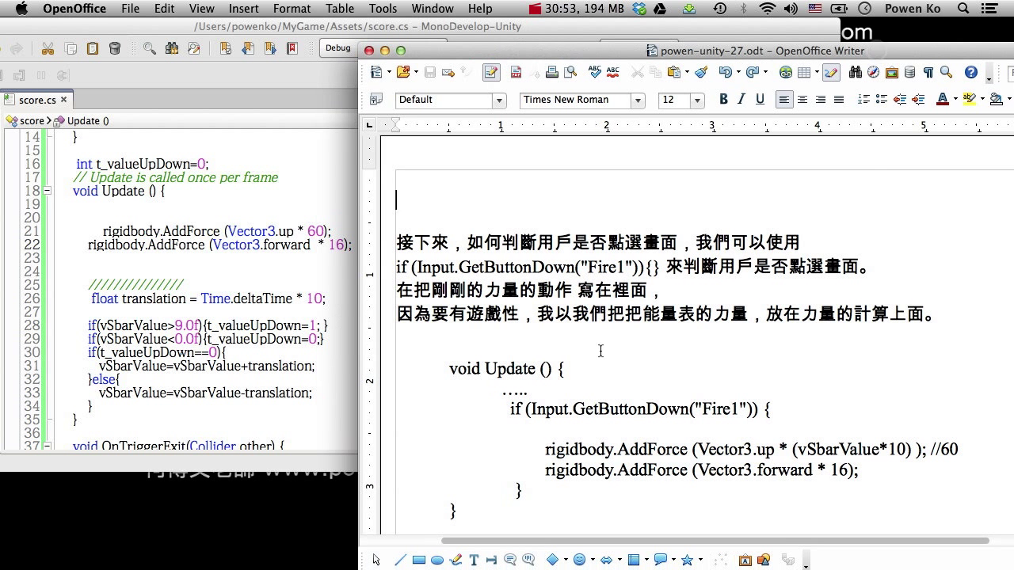
Wrap both AddForce calls in the if (Input.GetButtonDown("Fire1")) { ... } block from the notes, and save
drag(504, 411, 773, 411)
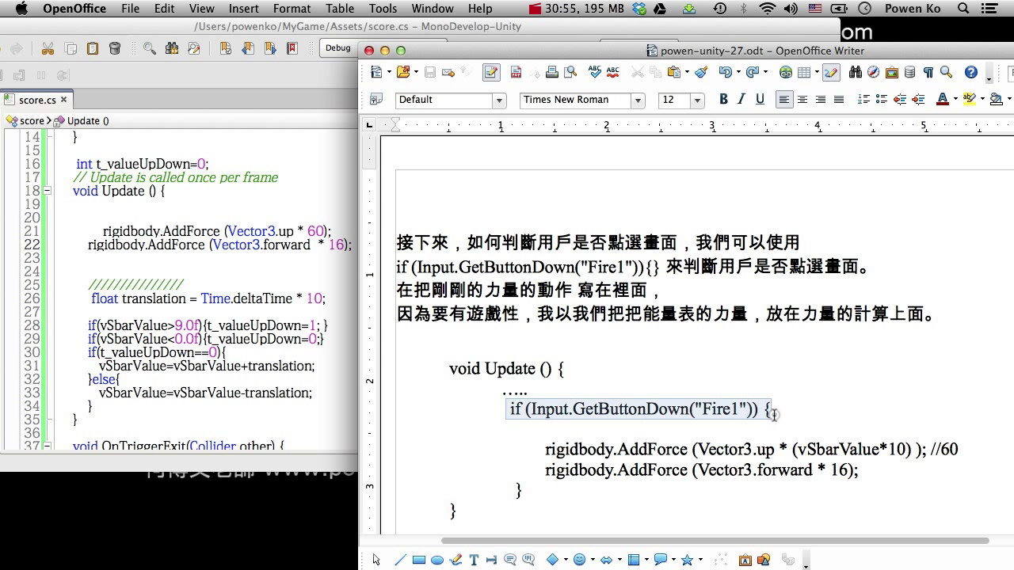
click(169, 269)
click(171, 219)
key(super+v)
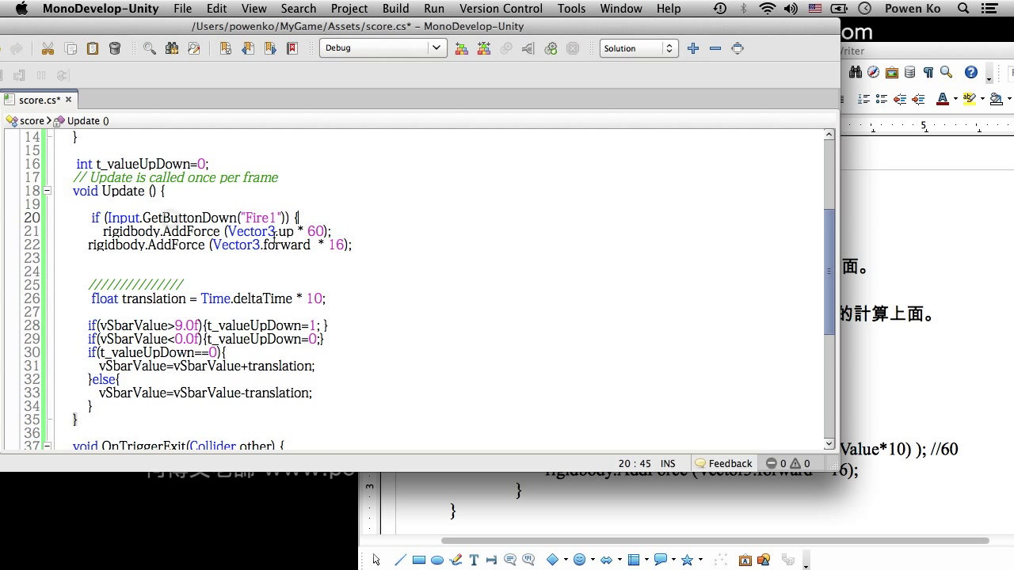
click(369, 250)
key(Return)
text(})
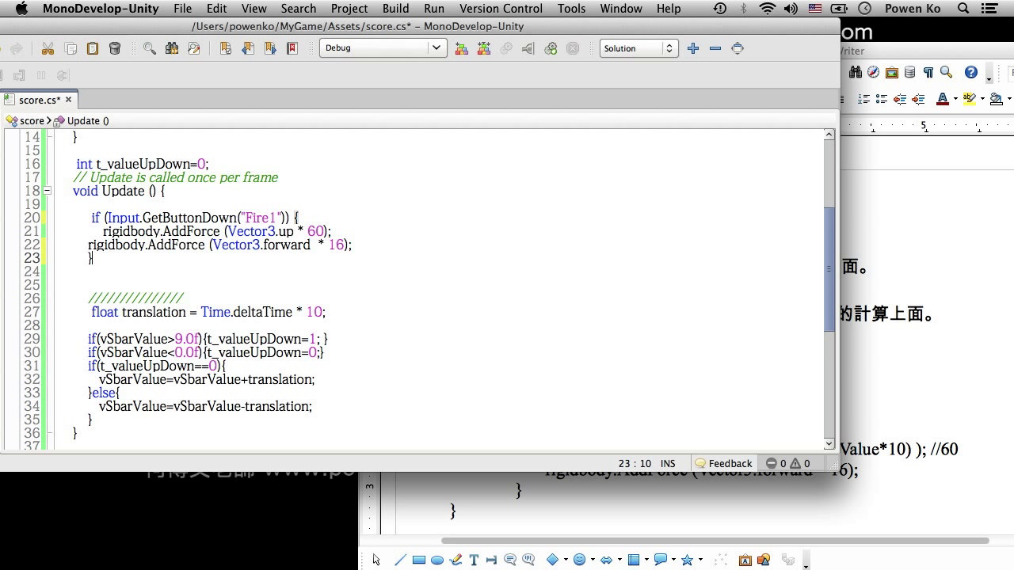
click(88, 244)
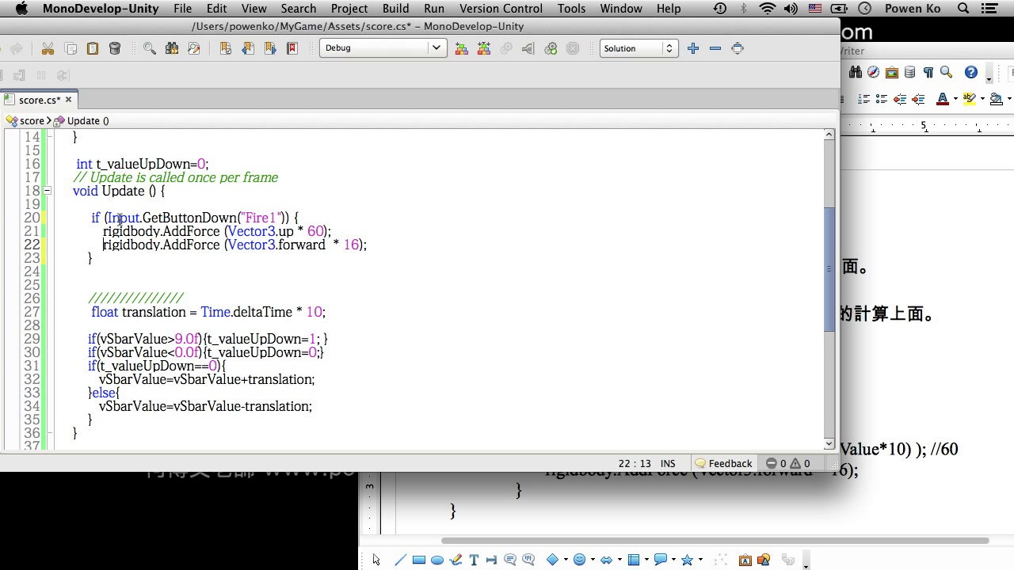
key(super+s)
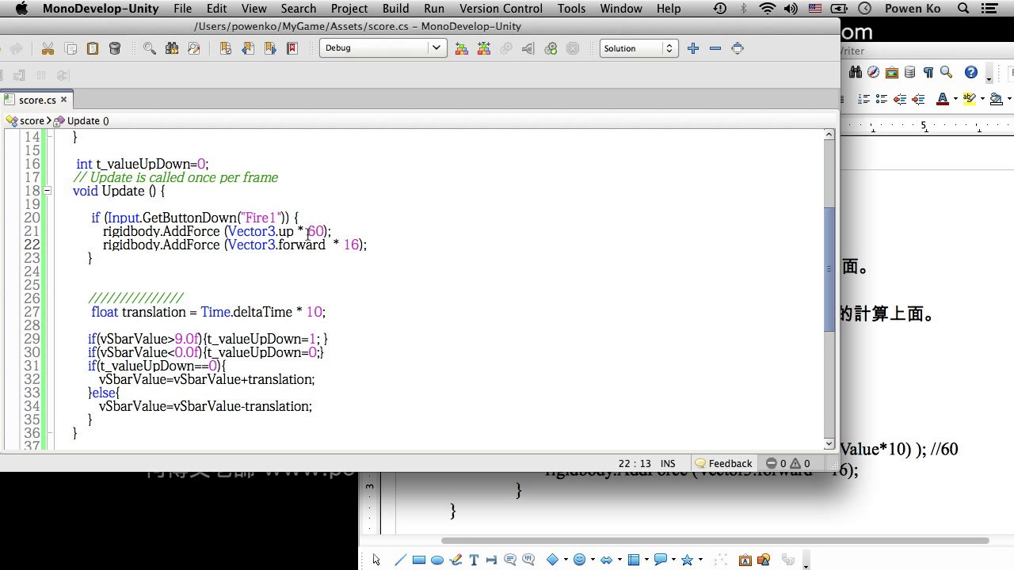
click(899, 58)
Start the game in the Unity editor, with its window moved higher on screen
drag(899, 57, 888, 89)
click(845, 105)
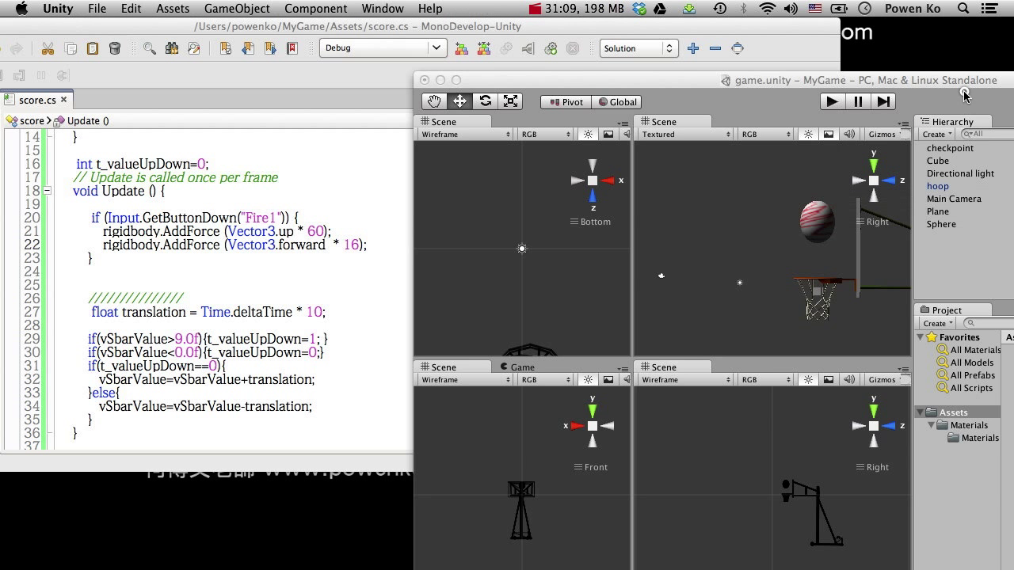
click(832, 102)
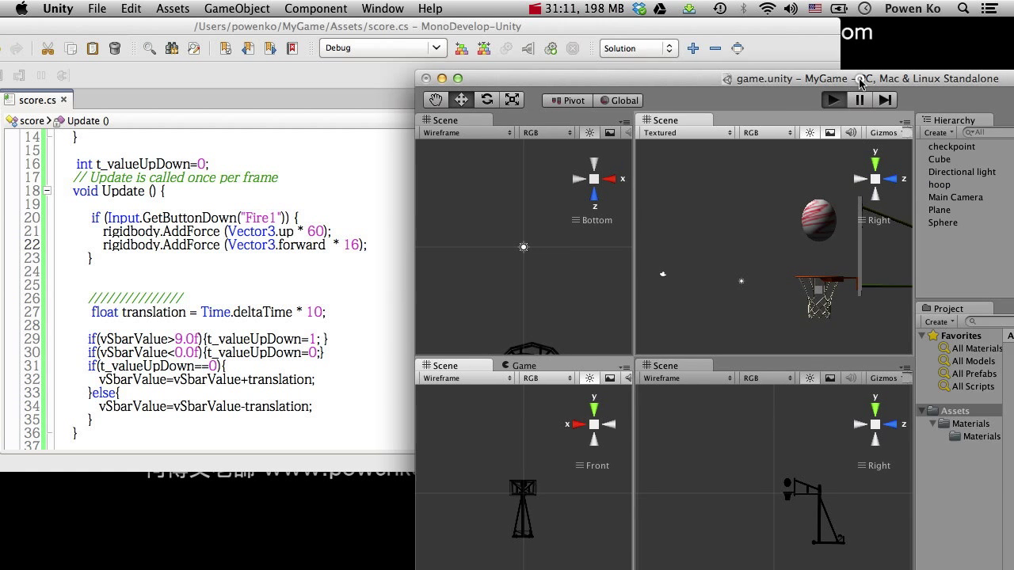
drag(861, 82, 864, 29)
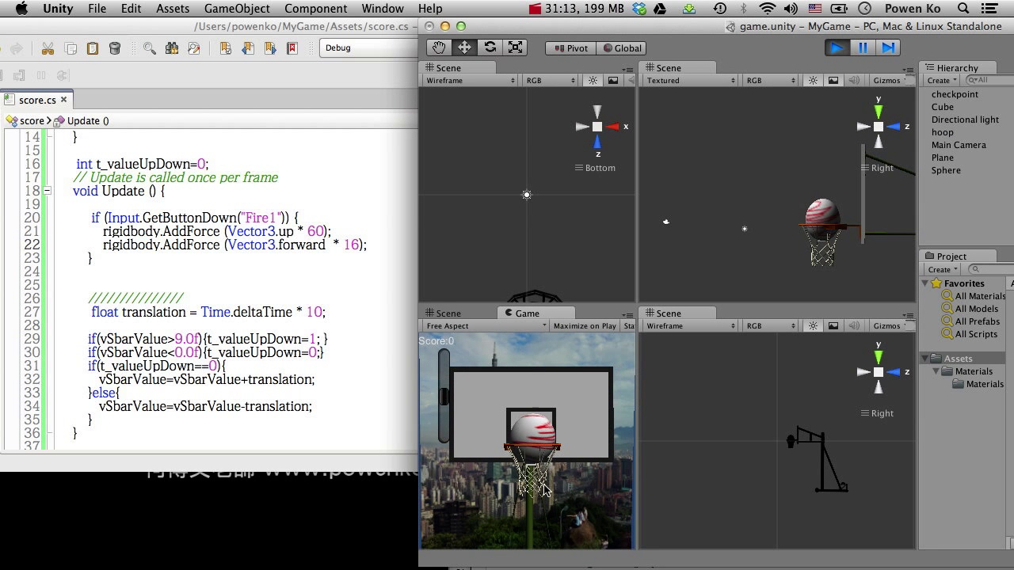
Shoot the ball at the hoop five times, reaching a score of 4, then stop the game
click(544, 490)
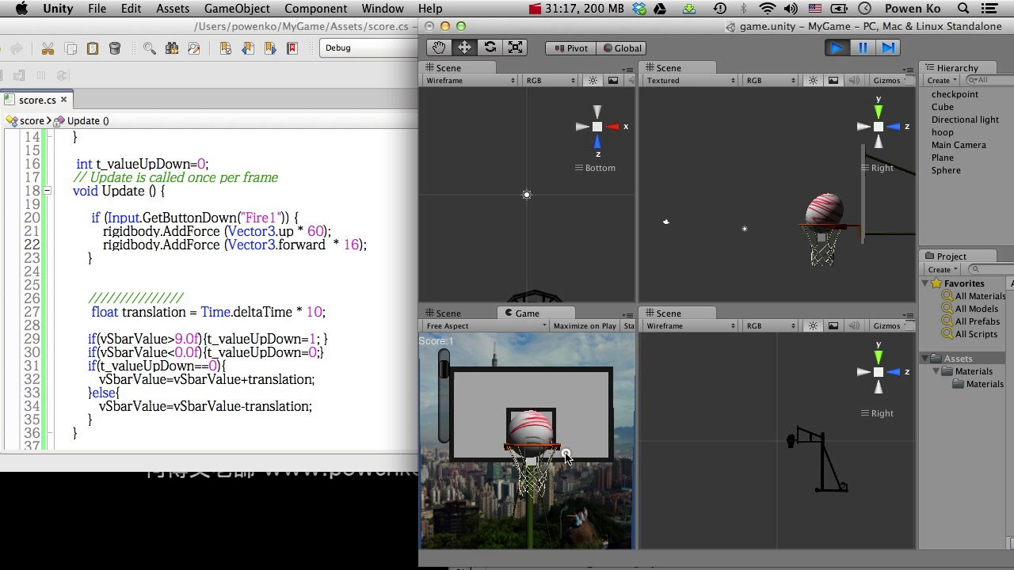
click(566, 457)
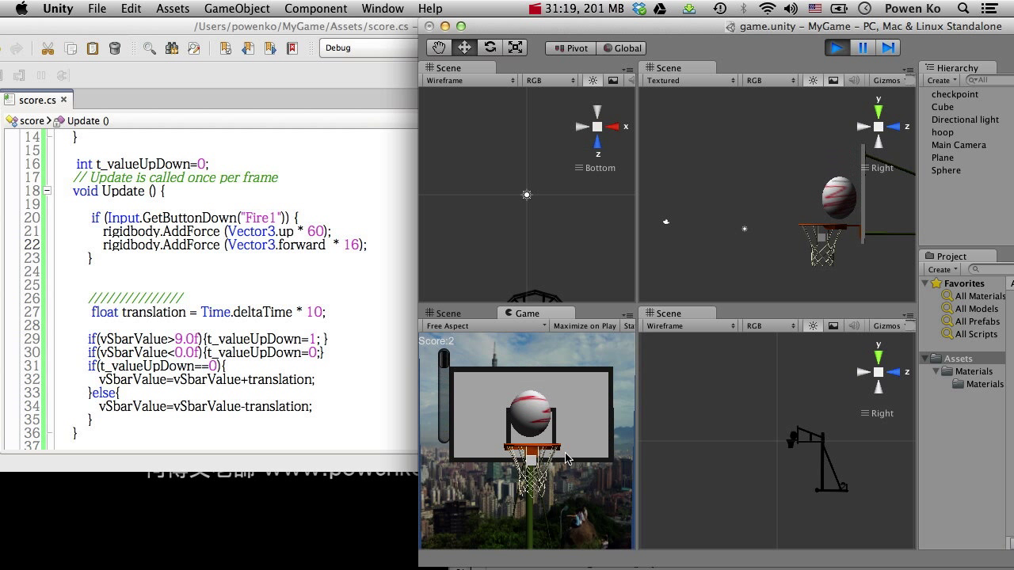
click(565, 457)
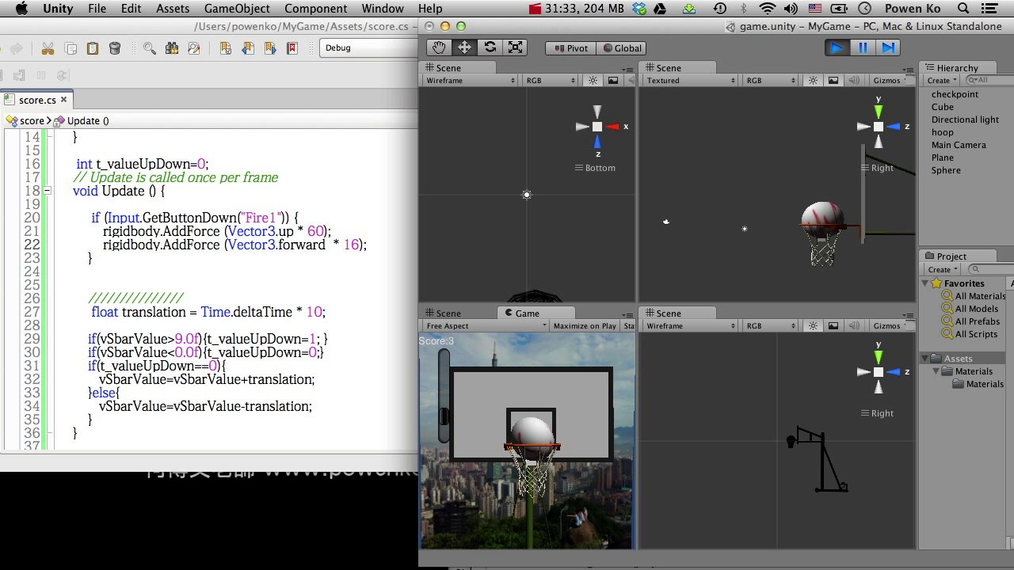
click(499, 430)
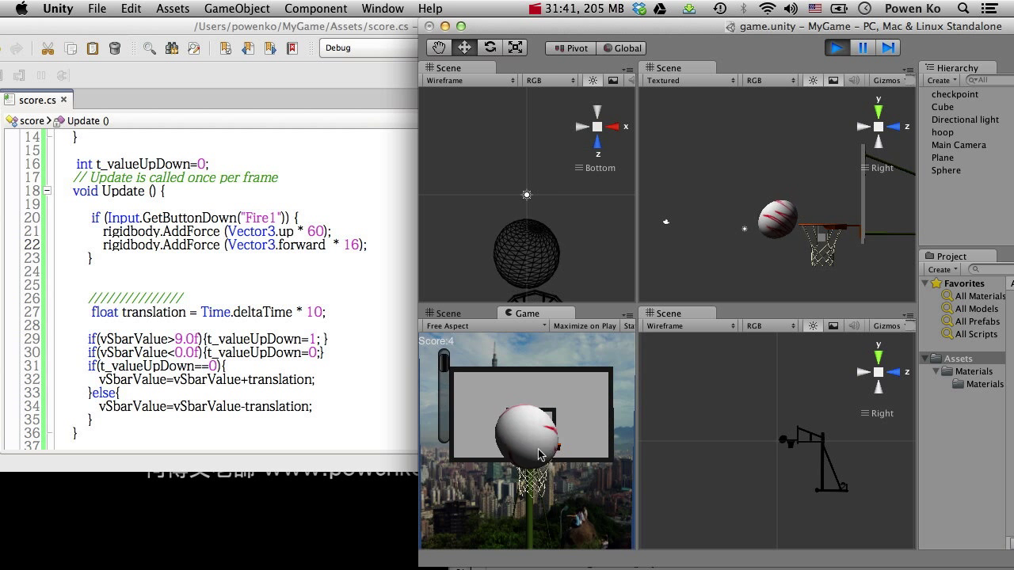
click(557, 412)
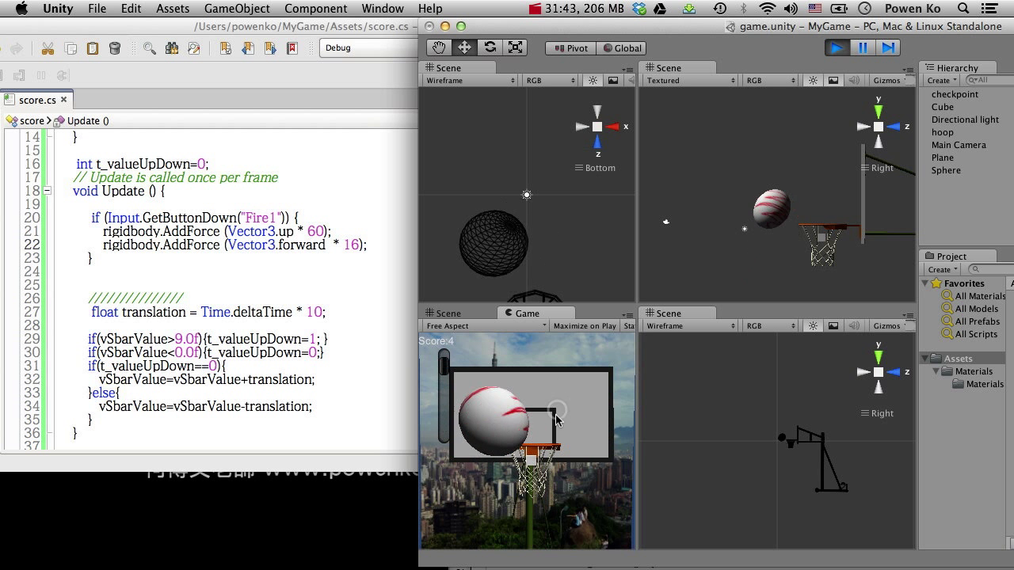
click(838, 48)
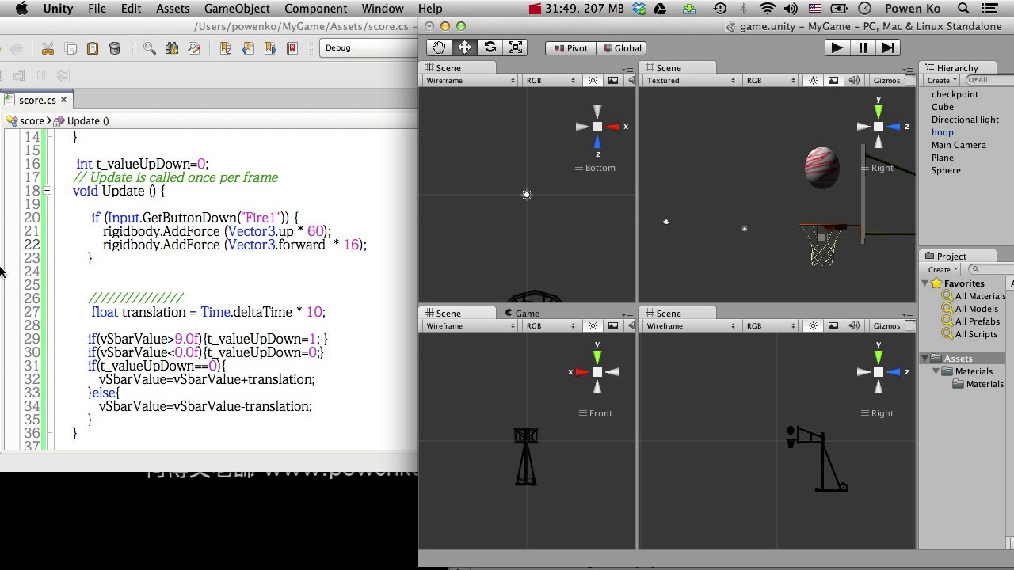
Show score.cs in front, dismiss the input-source menu, and switch to the screen-recording app
click(232, 267)
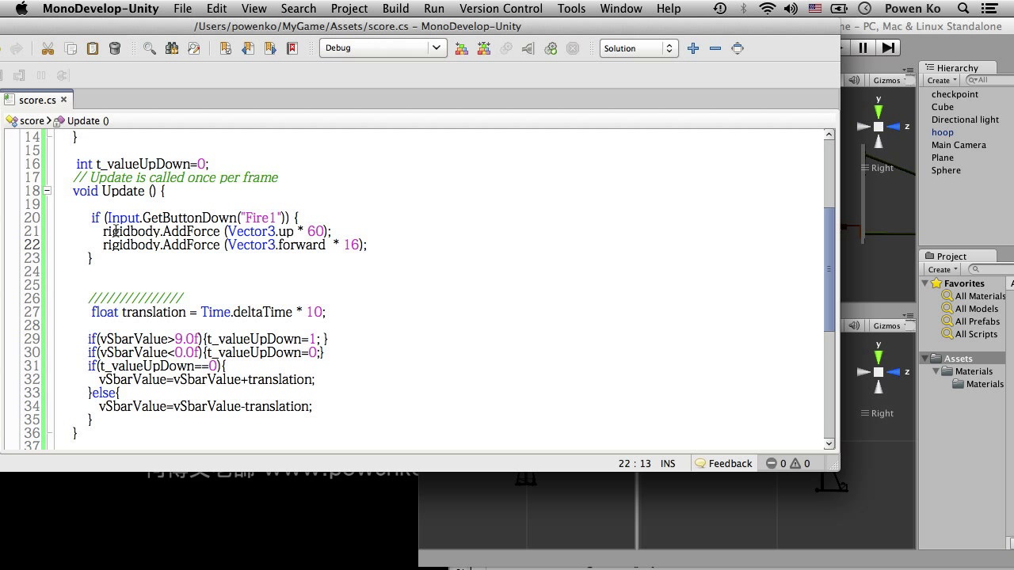
click(816, 8)
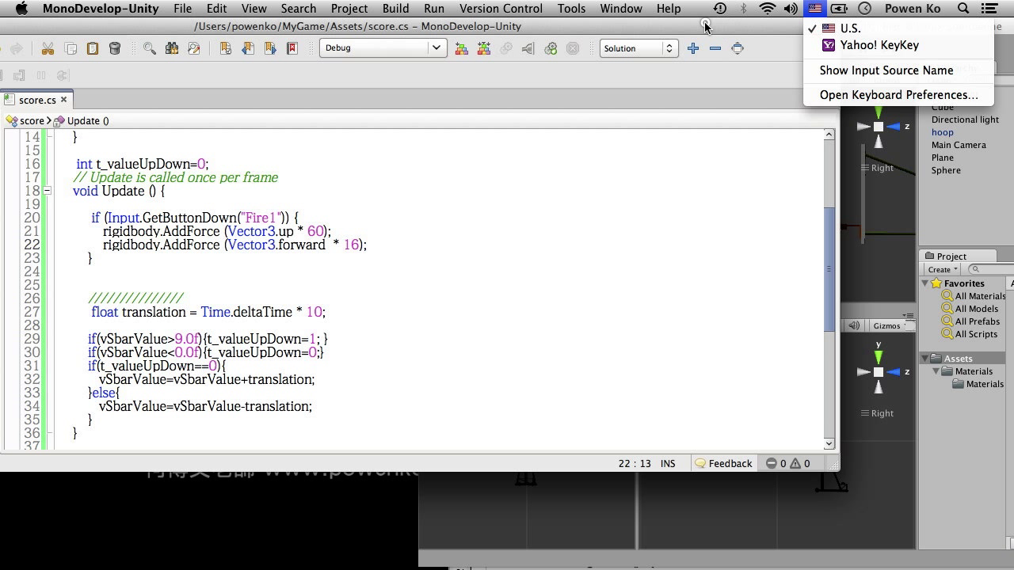
drag(721, 41, 730, 65)
mouse_move(507, 564)
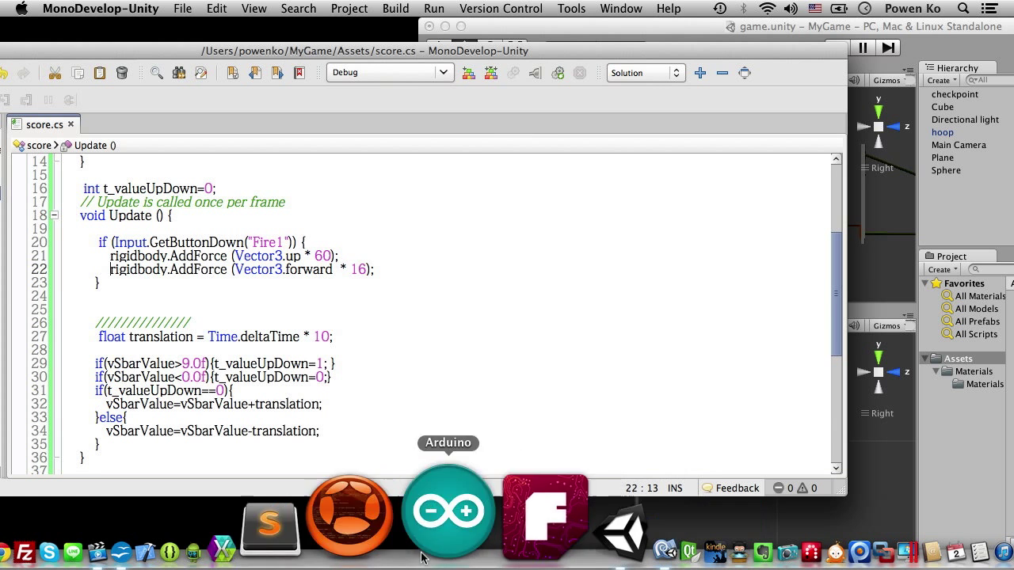
click(247, 541)
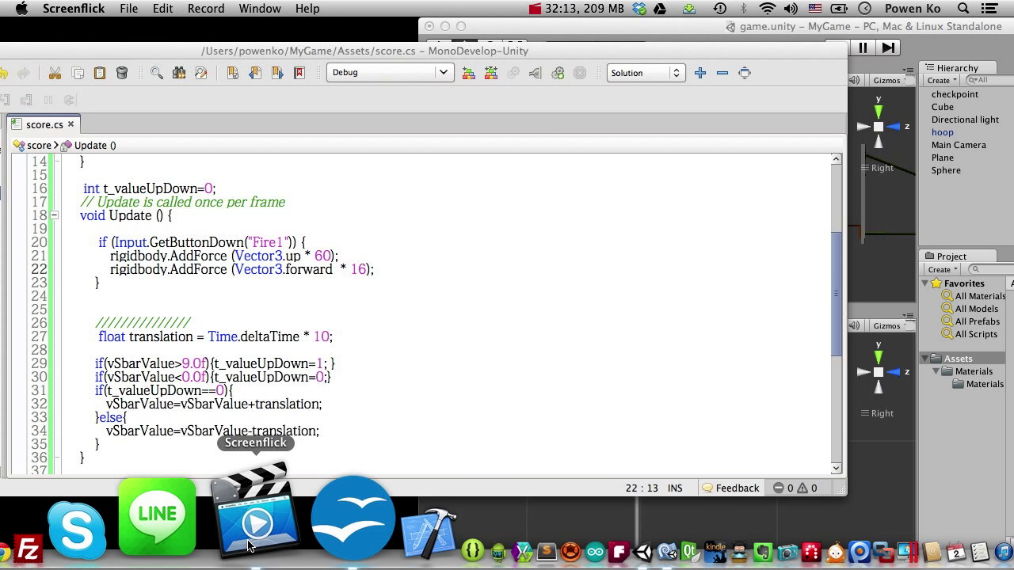